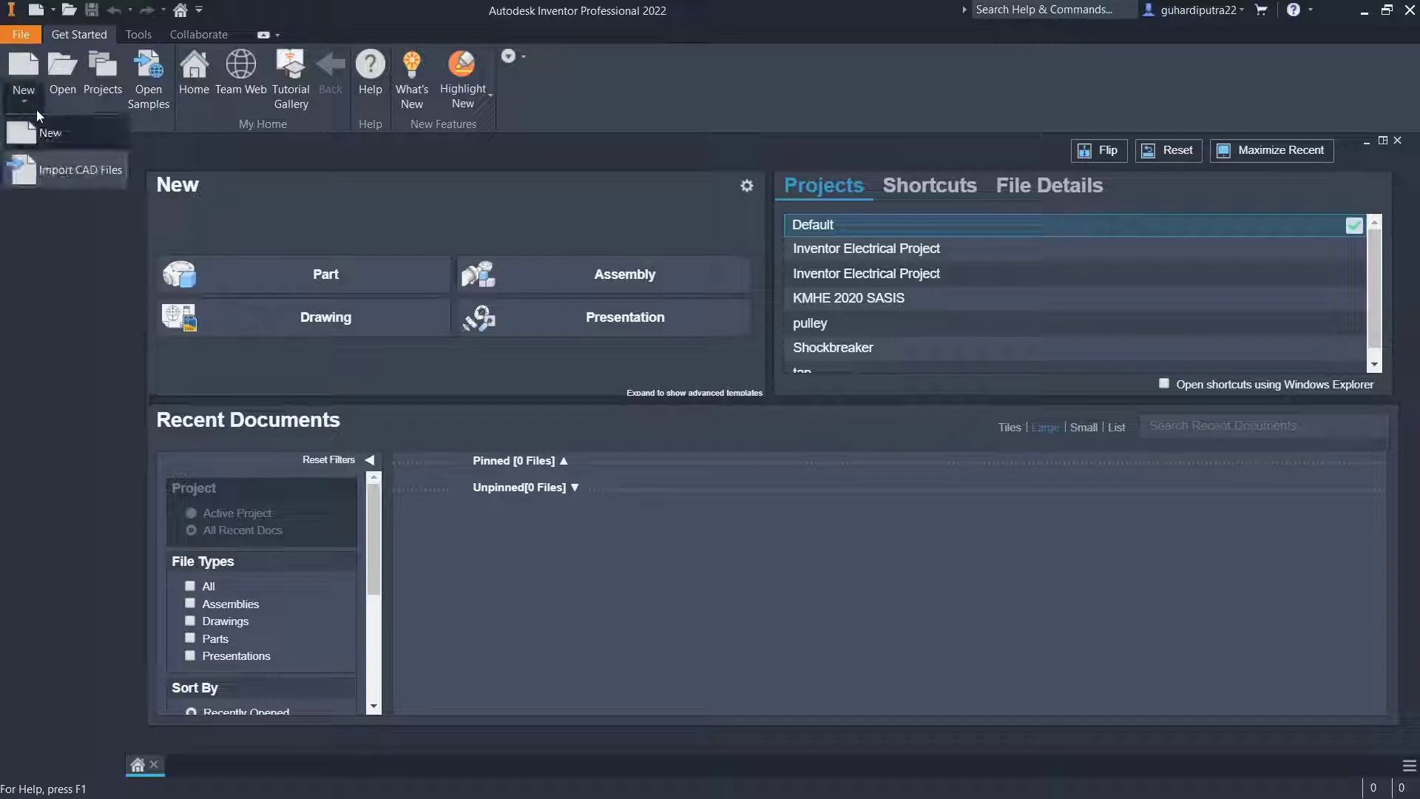
# Create a new part from the Standard (mm).ipt template and start a 2D sketch on the YZ plane.
pyautogui.click(851, 317)
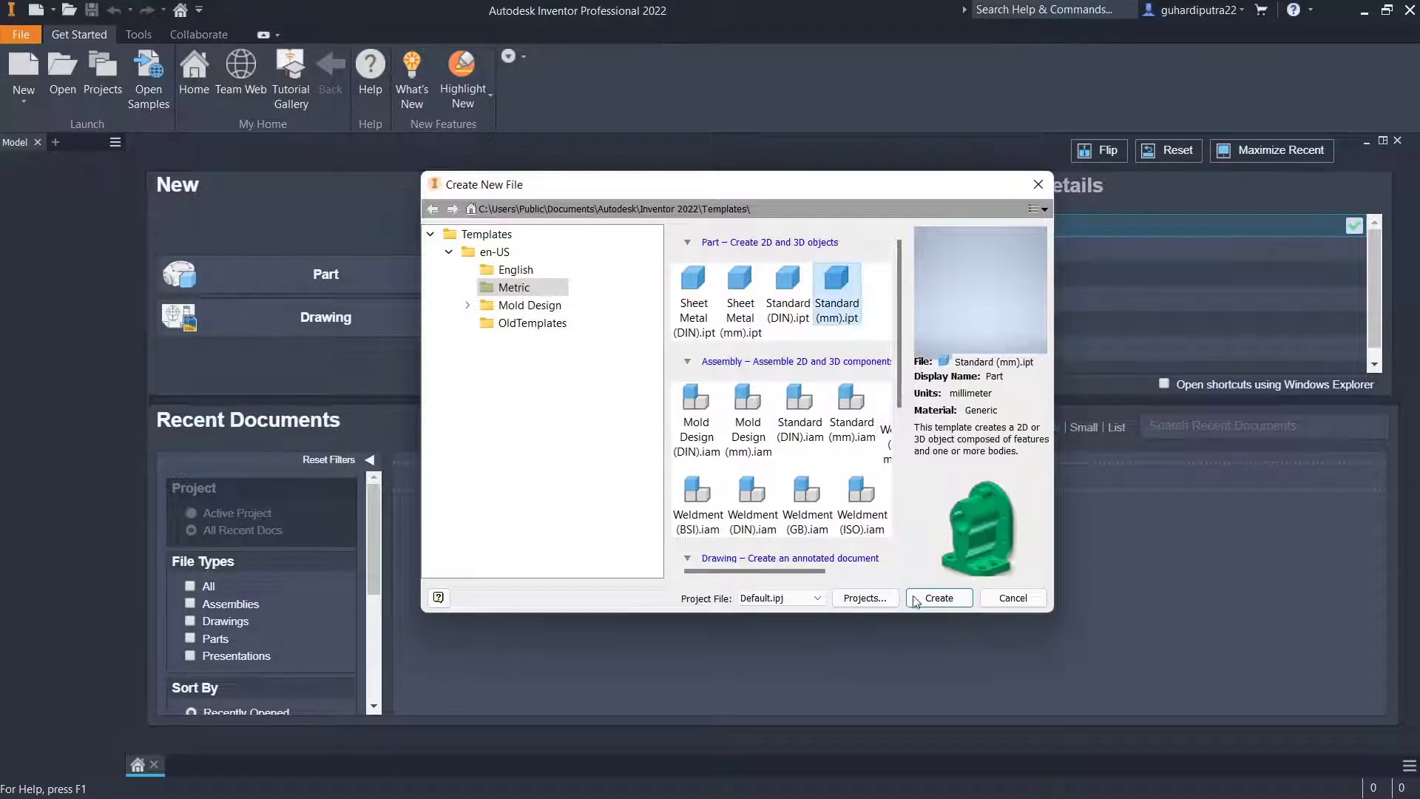
pyautogui.click(936, 600)
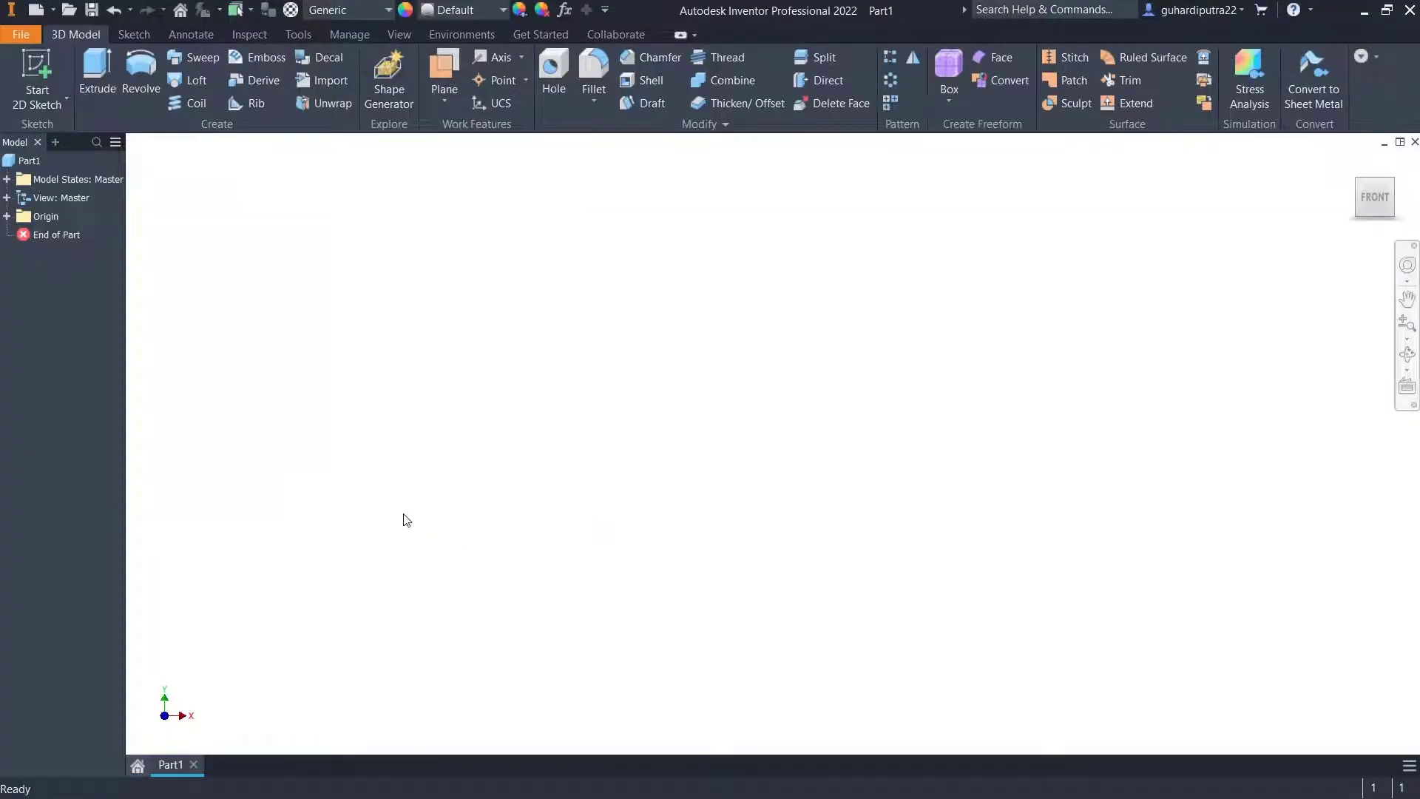
pyautogui.click(51, 100)
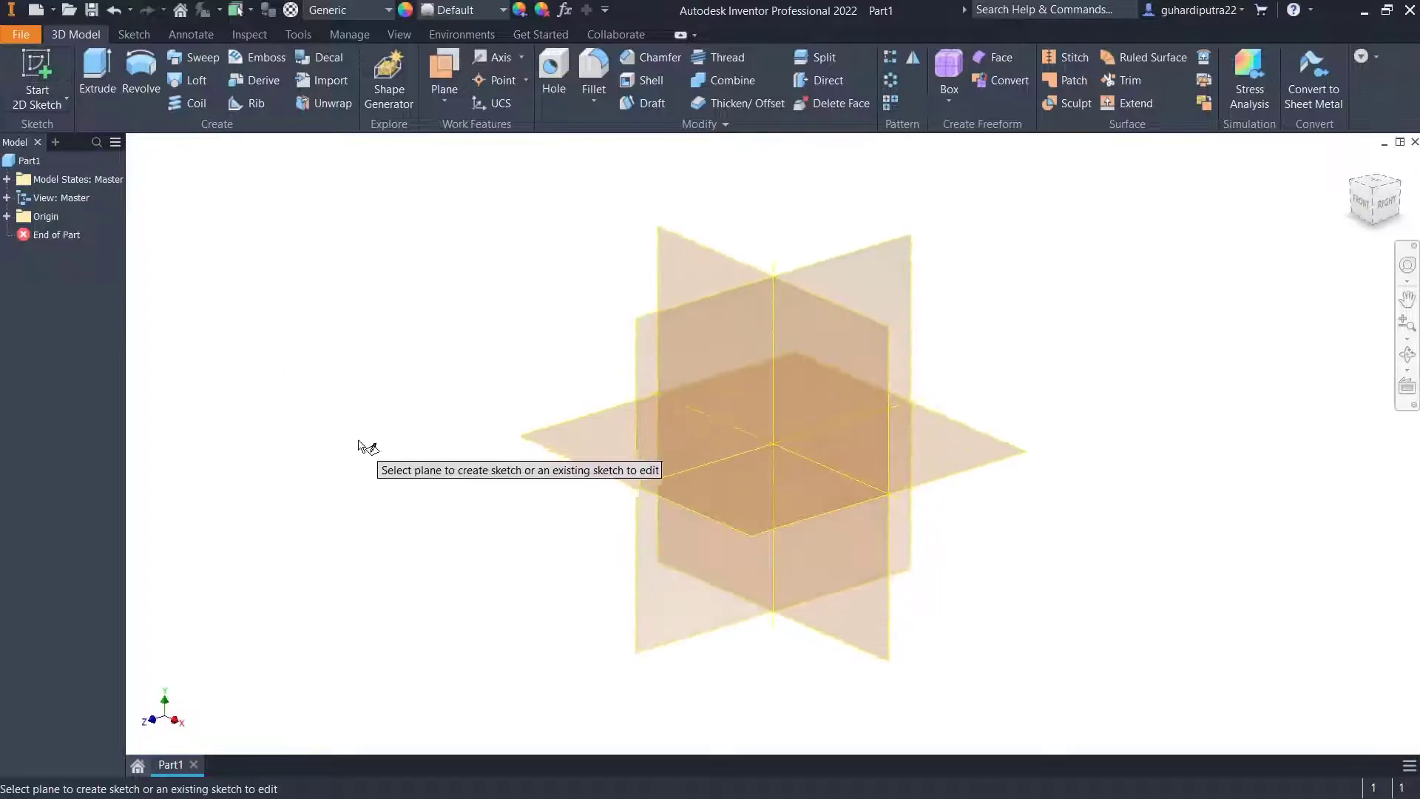
pyautogui.click(659, 389)
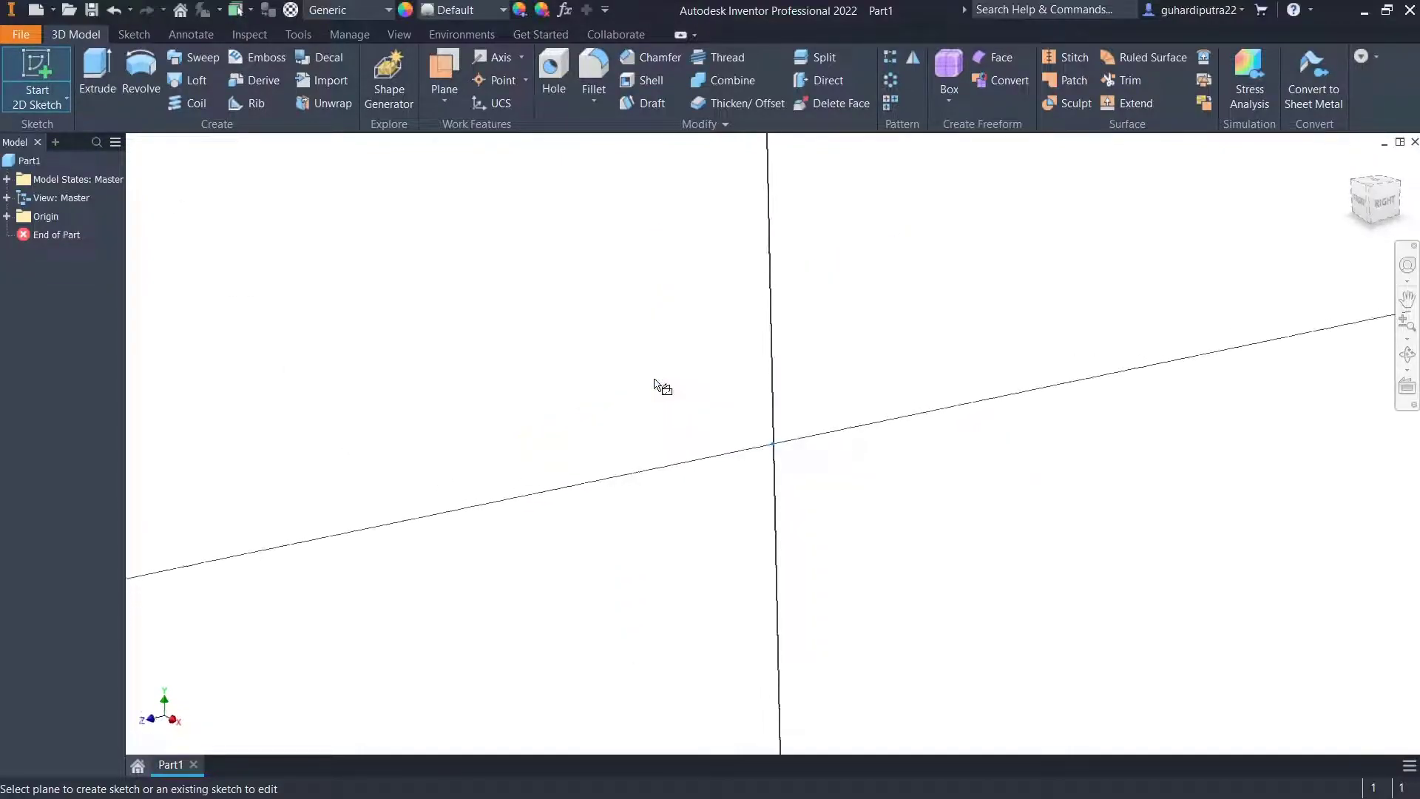
# Sketch a 21 mm diameter circle centred on the origin.
pyautogui.click(137, 72)
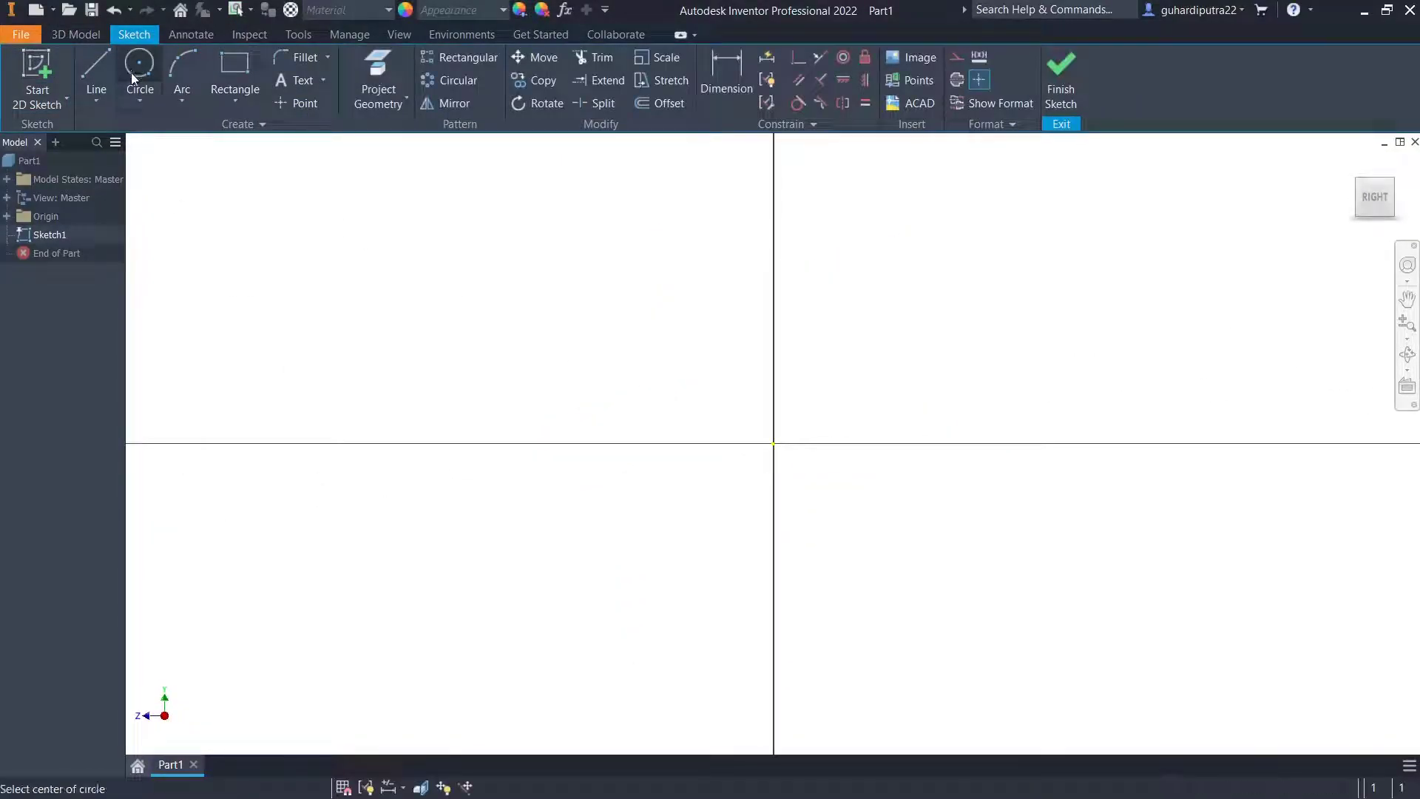
pyautogui.click(773, 443)
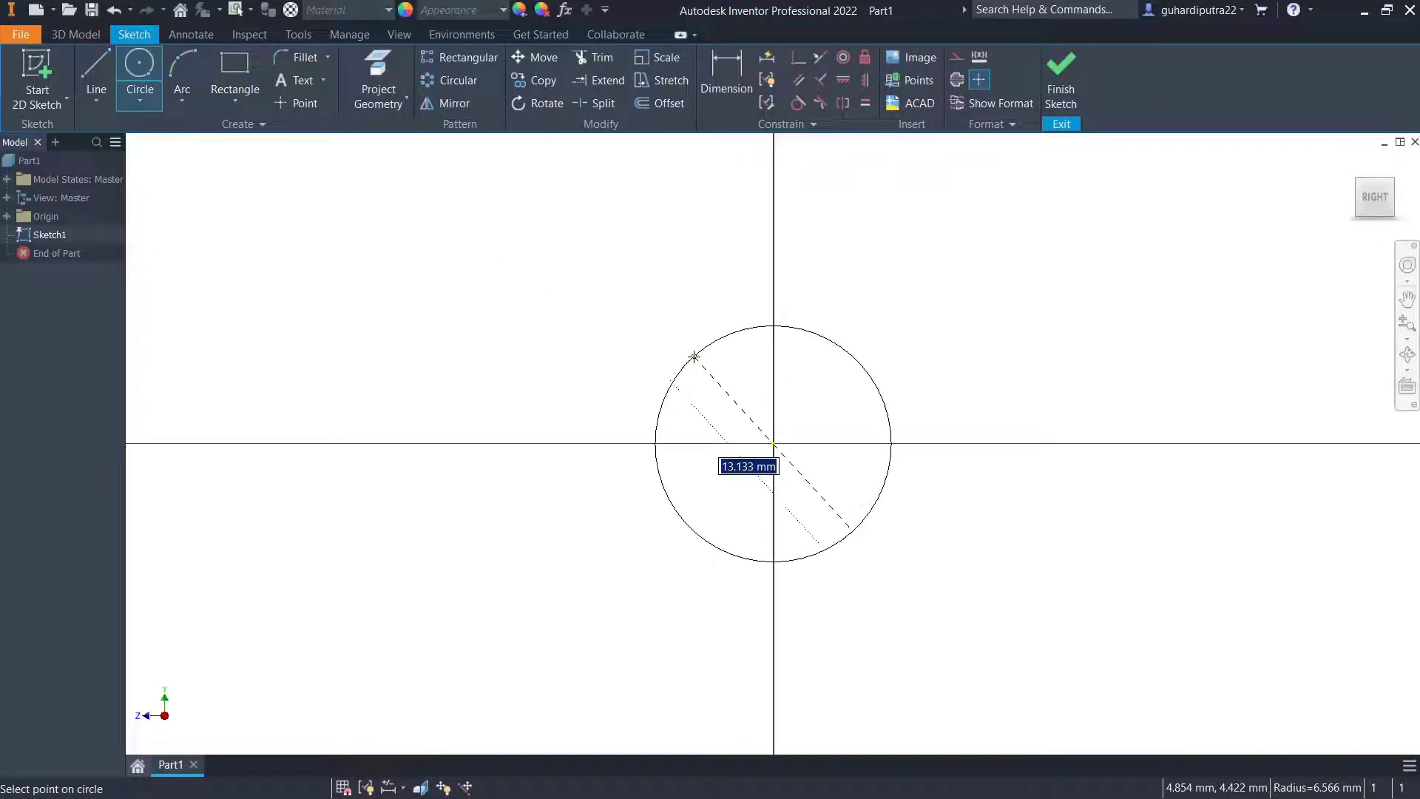
pyautogui.write('21')
pyautogui.press('Return')
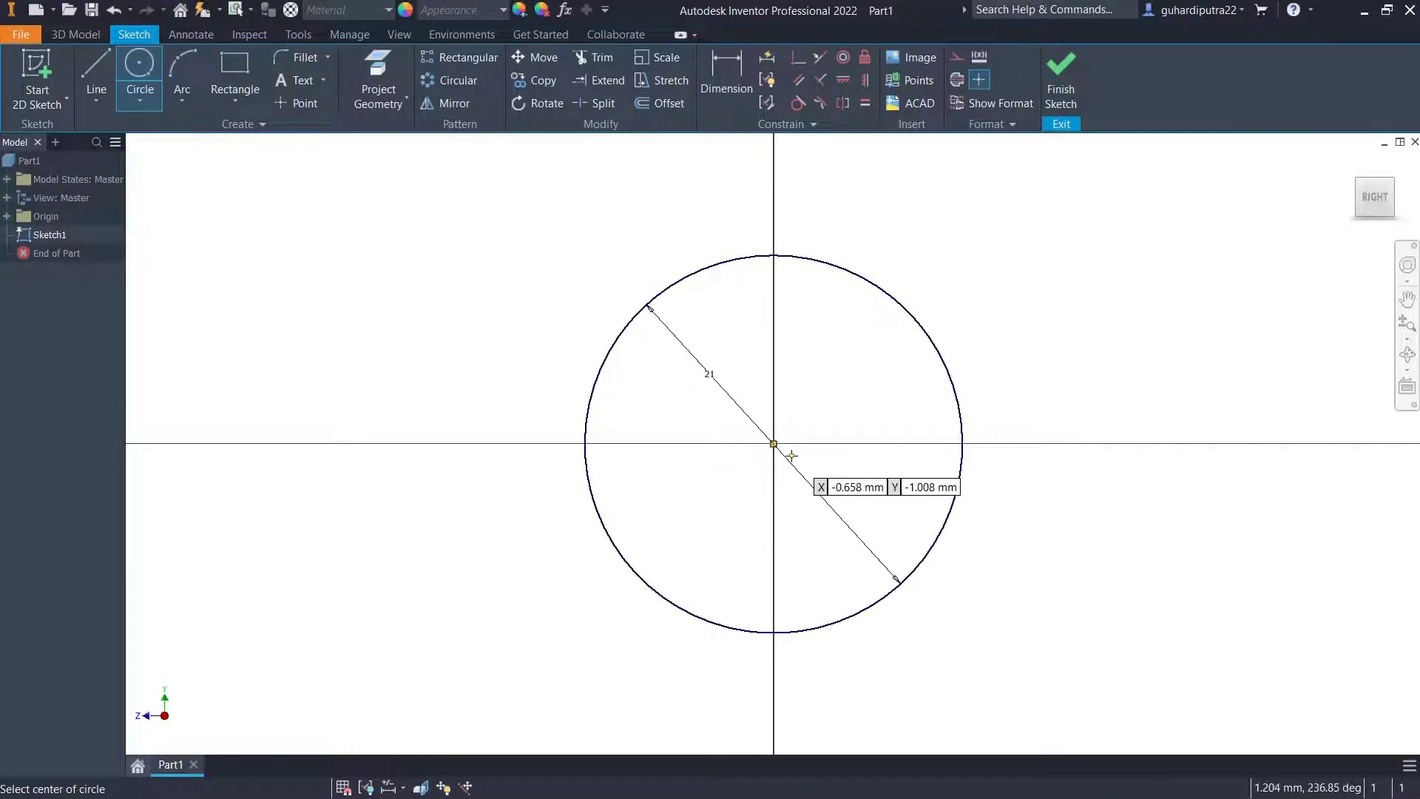
# Add a concentric 51 mm diameter circle centred on the origin and finish the sketch.
pyautogui.click(772, 443)
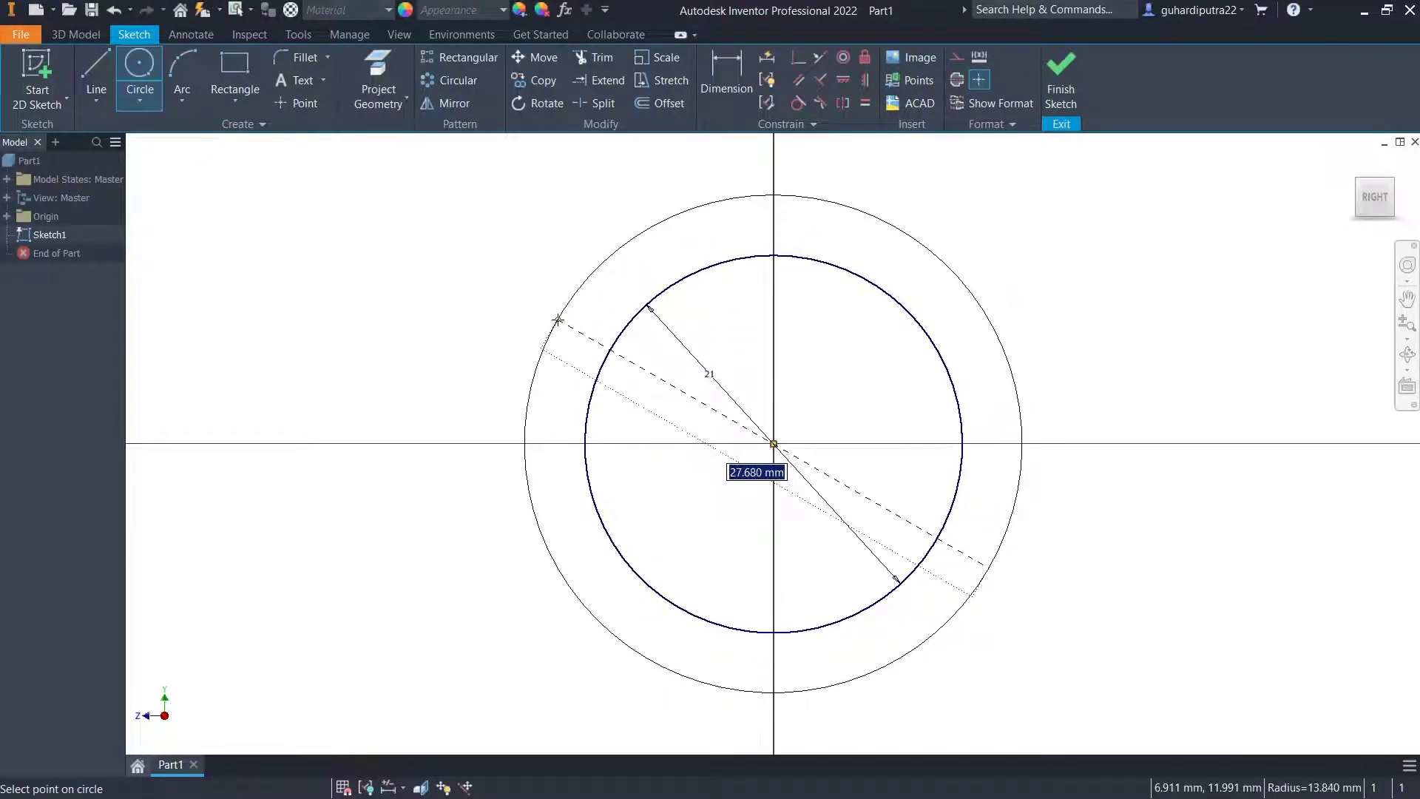
pyautogui.write('51')
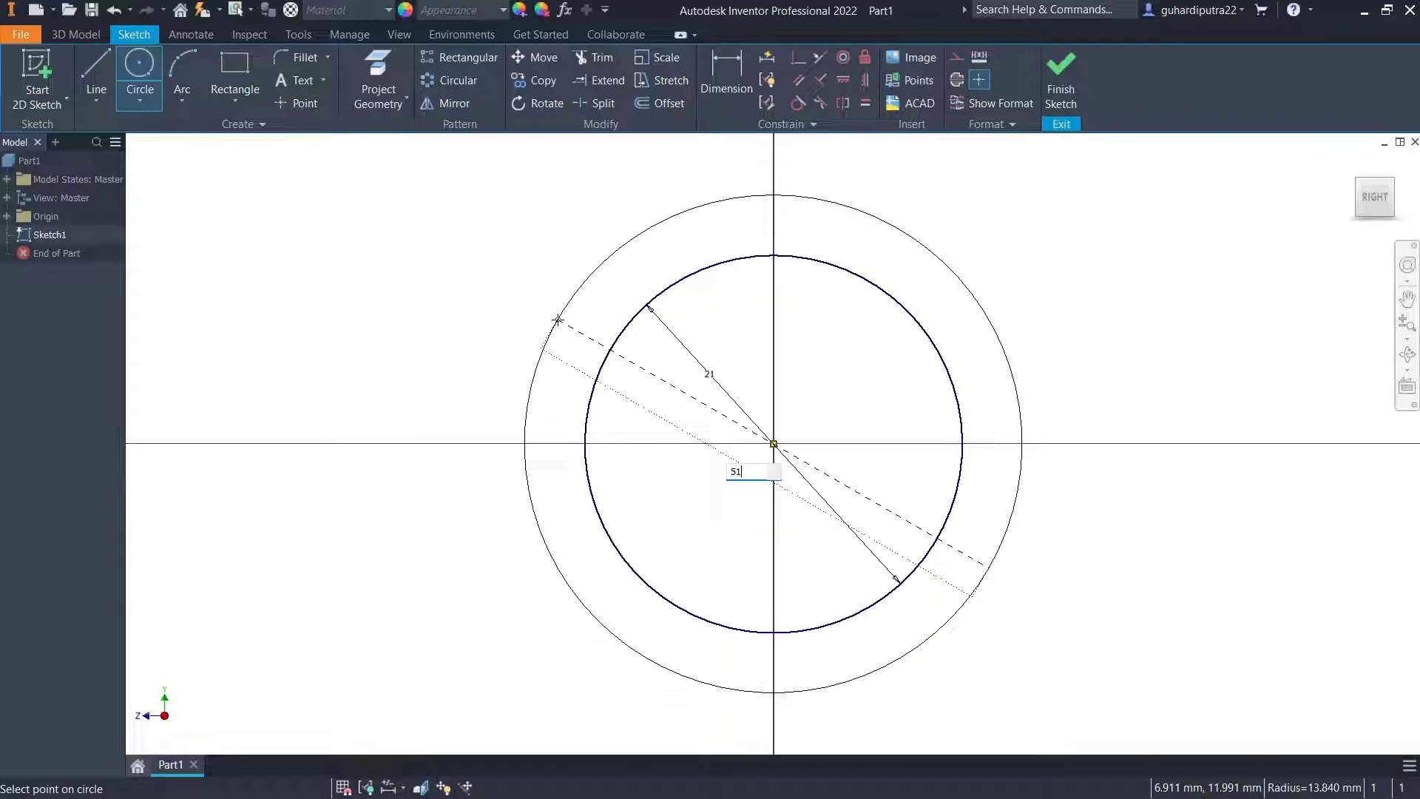
pyautogui.press('Return')
pyautogui.scroll(-3, 688, 392)
pyautogui.rightClick(1106, 314)
pyautogui.click(1158, 316)
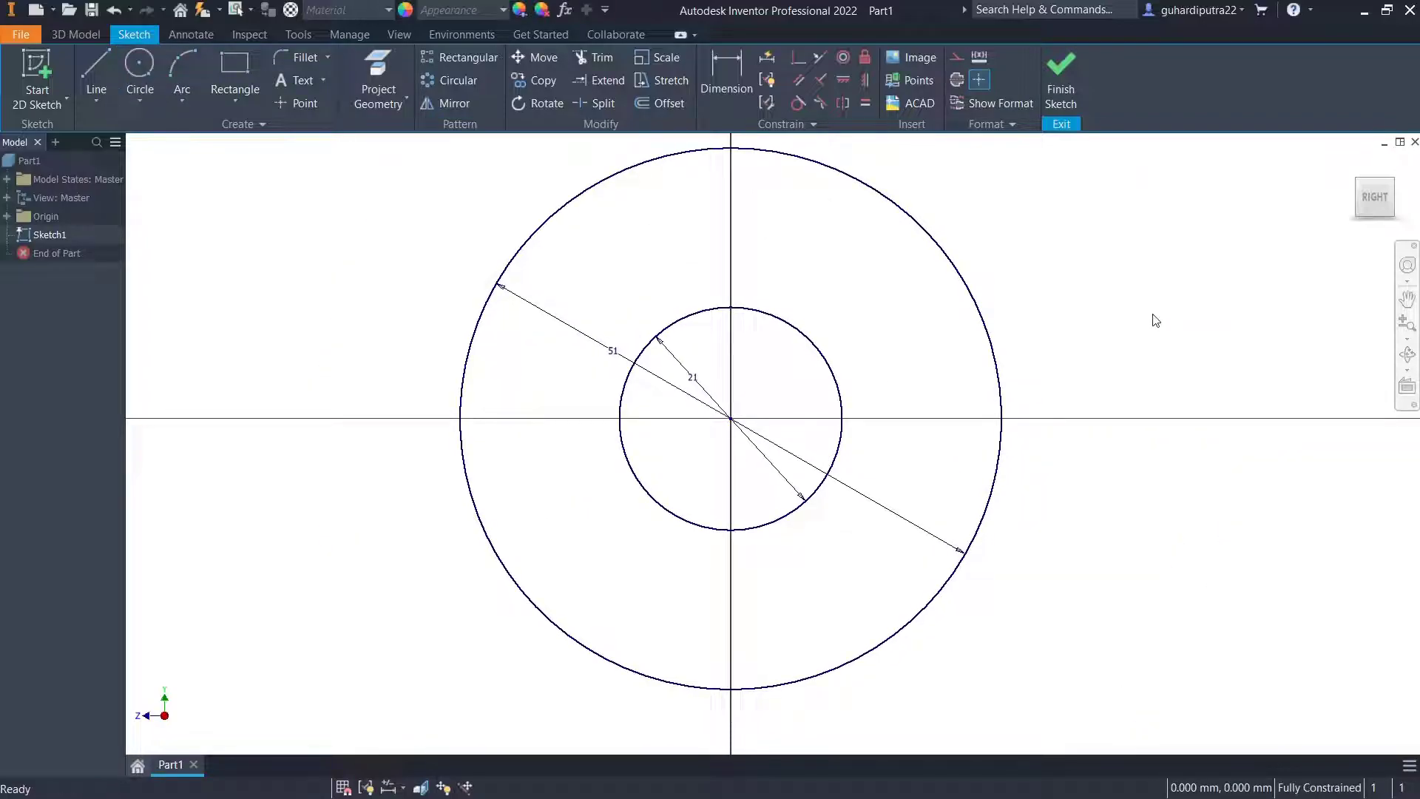
pyautogui.click(1061, 81)
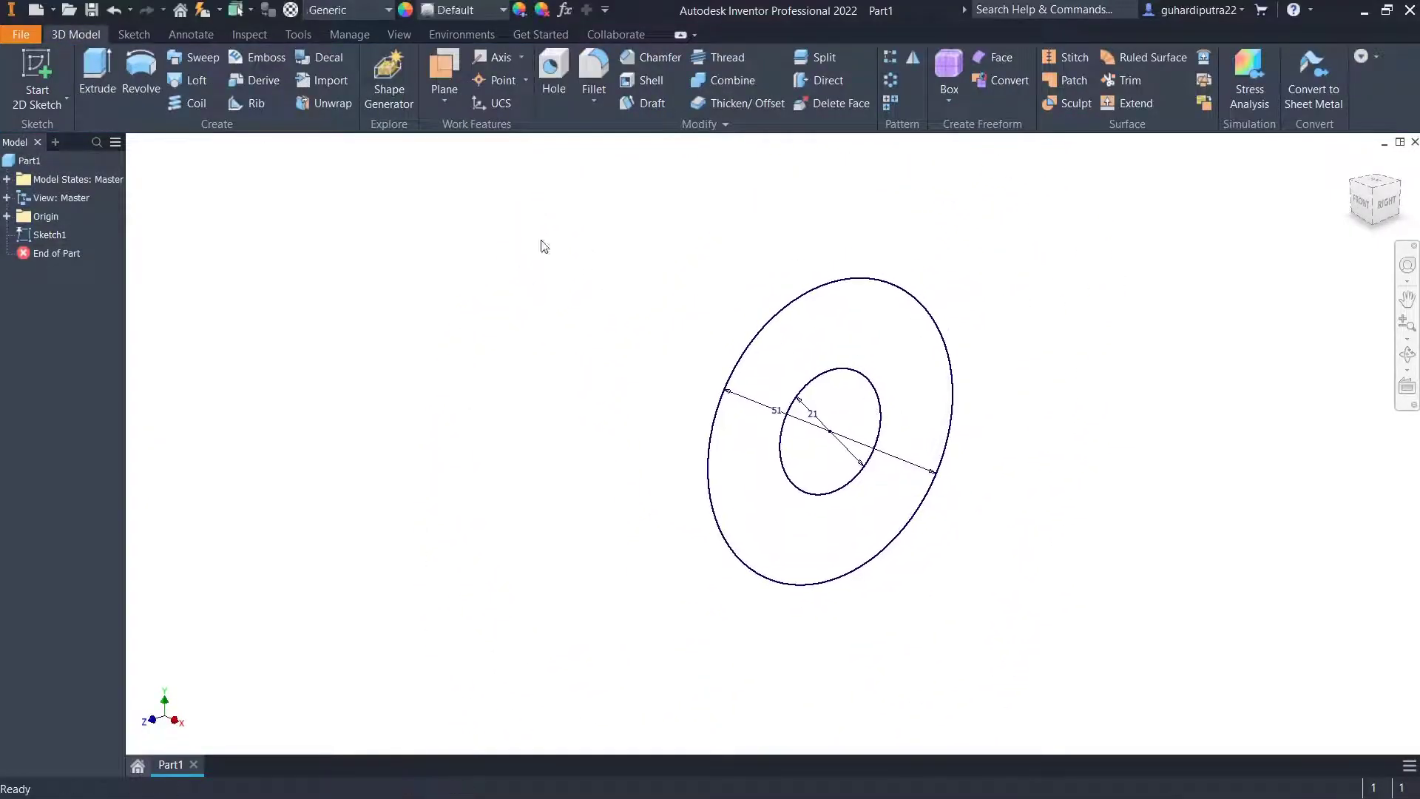
# Extrude the ring profile between the two circles symmetrically to a total thickness of 18 mm.
pyautogui.click(107, 67)
pyautogui.click(781, 350)
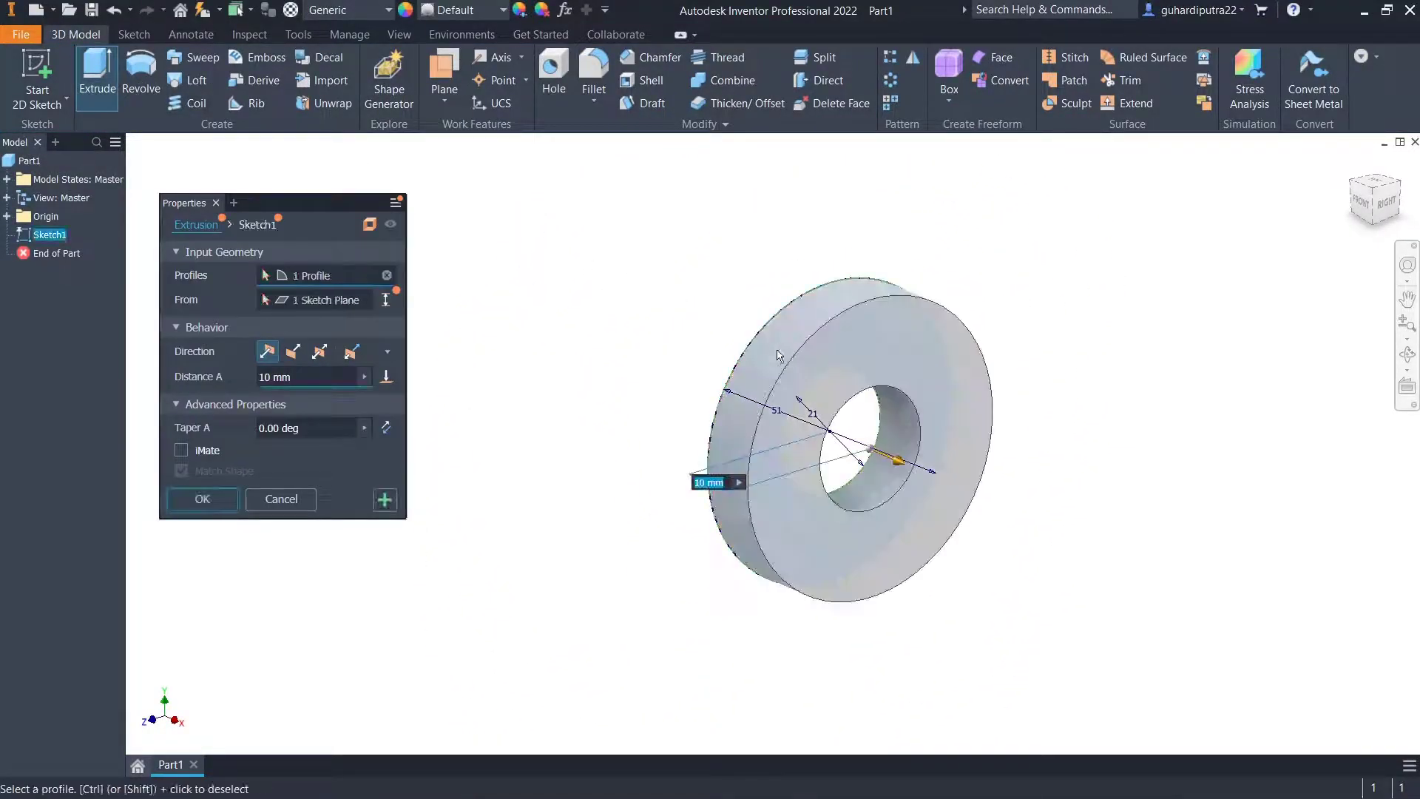
pyautogui.click(321, 352)
pyautogui.click(278, 376)
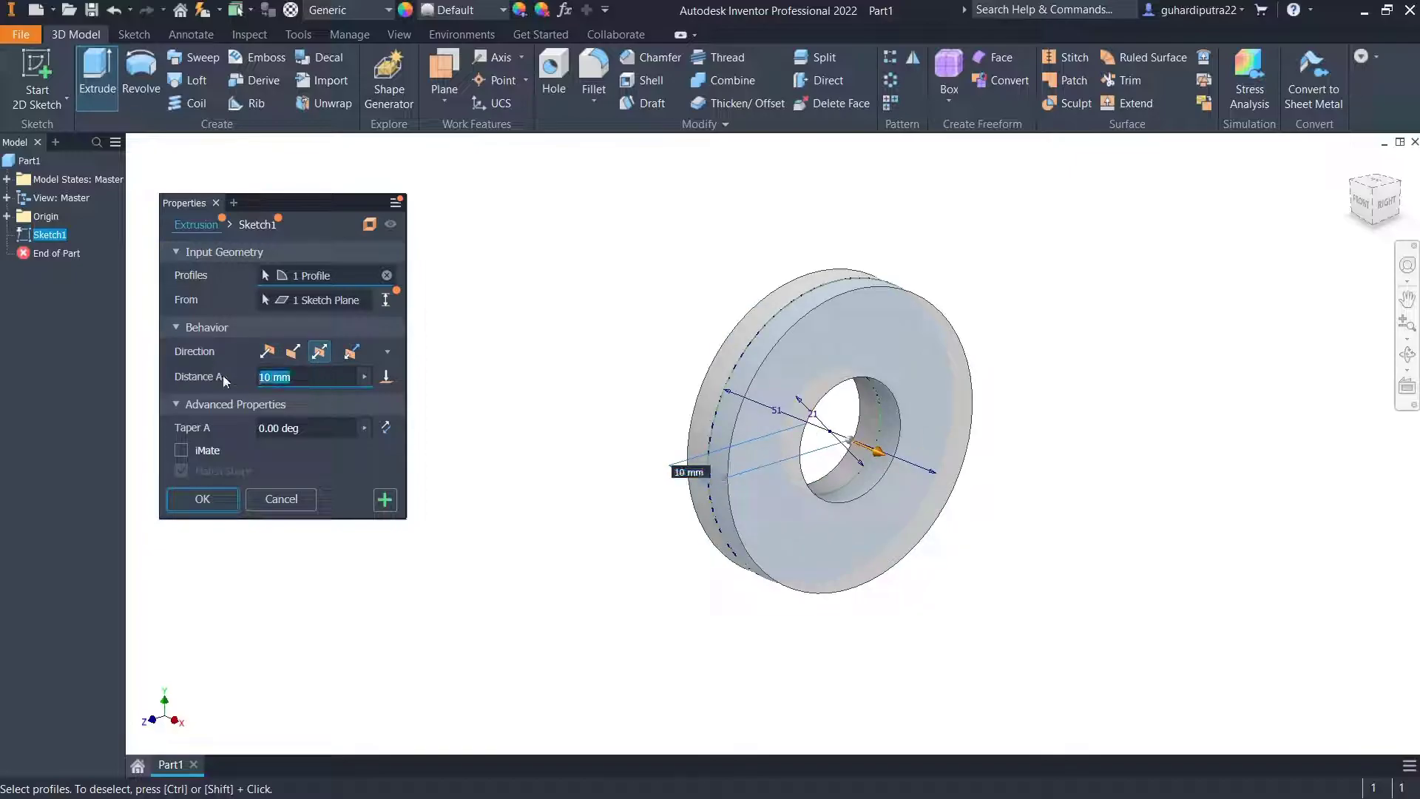
pyautogui.write('18')
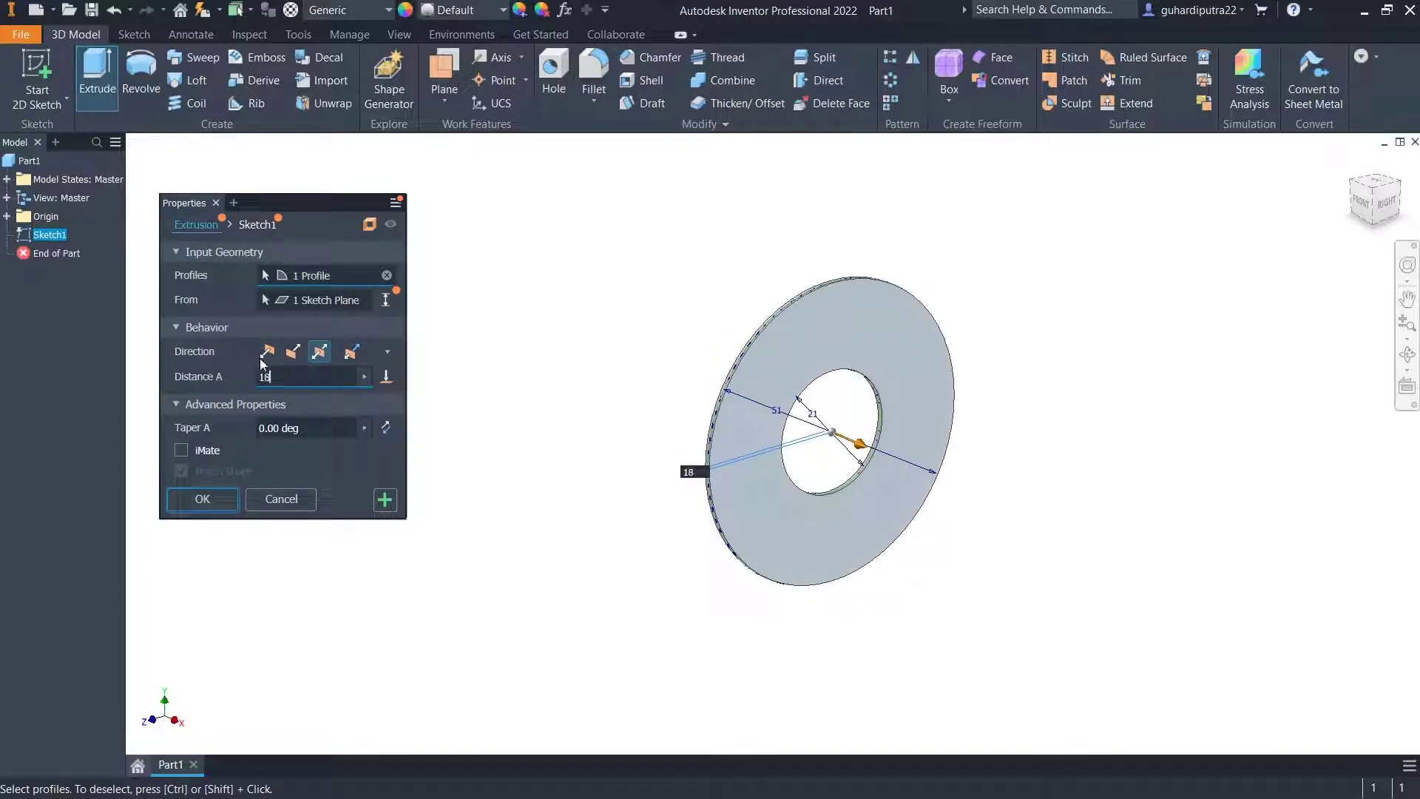
pyautogui.click(212, 505)
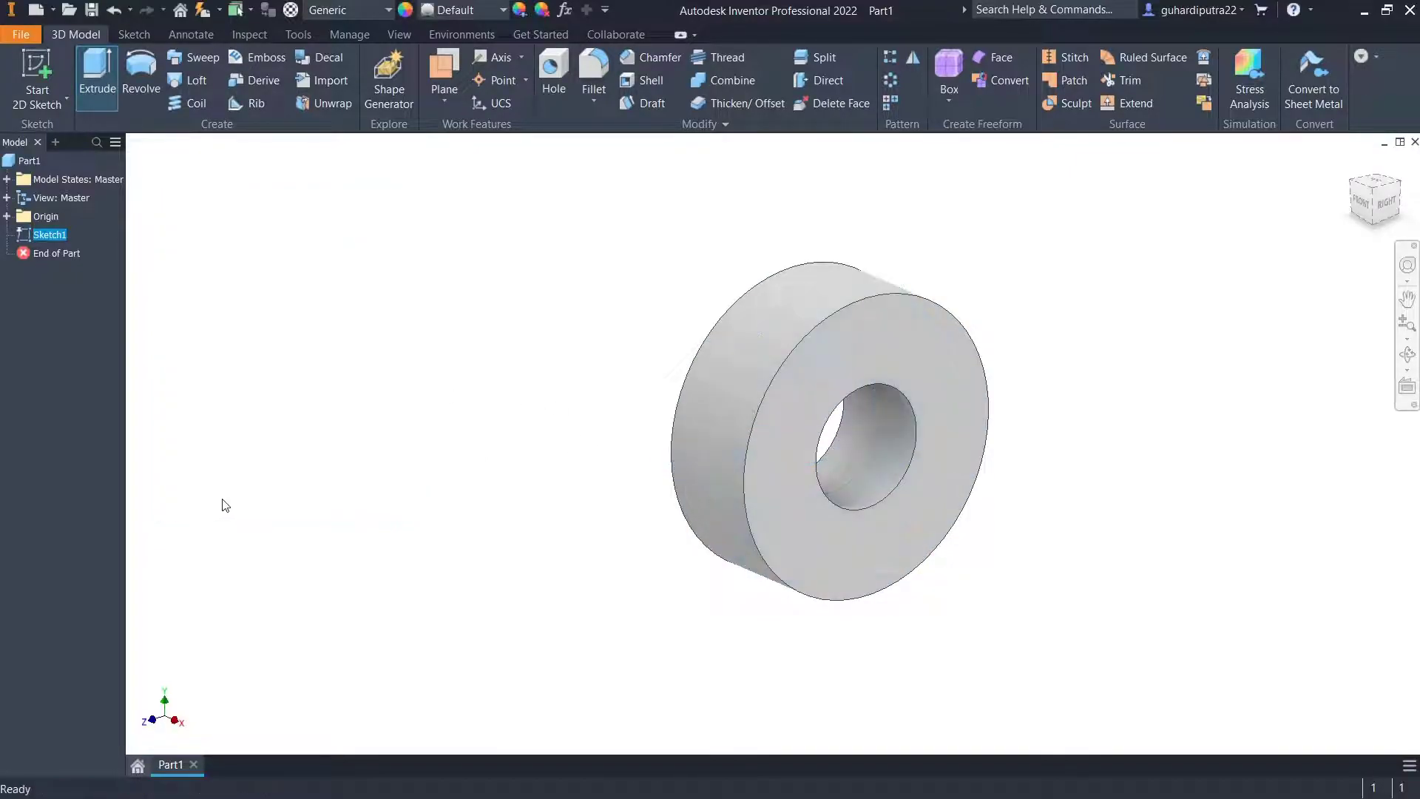
# Fillet the two outer circular edges of the ring with a 3 mm radius.
pyautogui.click(595, 74)
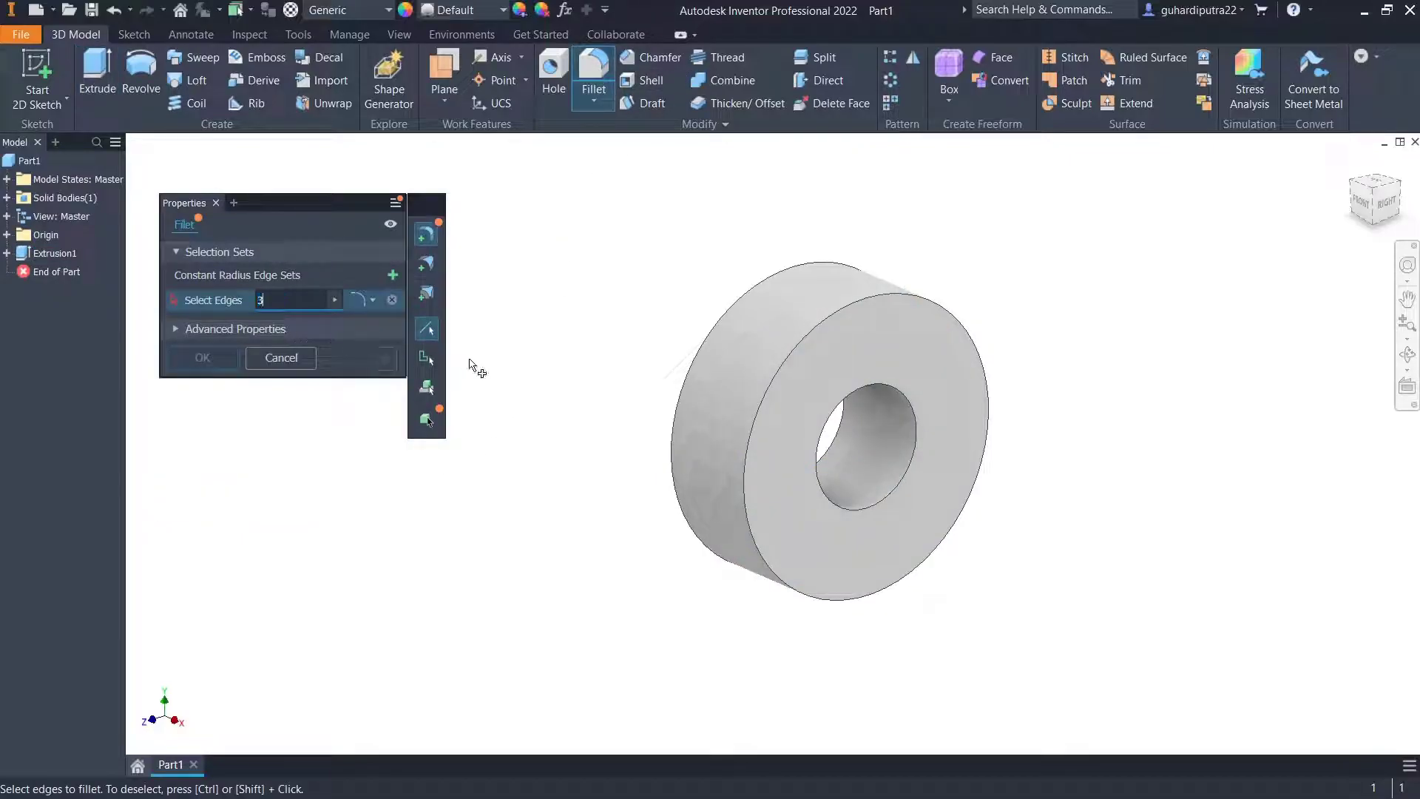
pyautogui.click(775, 378)
pyautogui.write('3')
pyautogui.click(682, 375)
pyautogui.scroll(1, 682, 375)
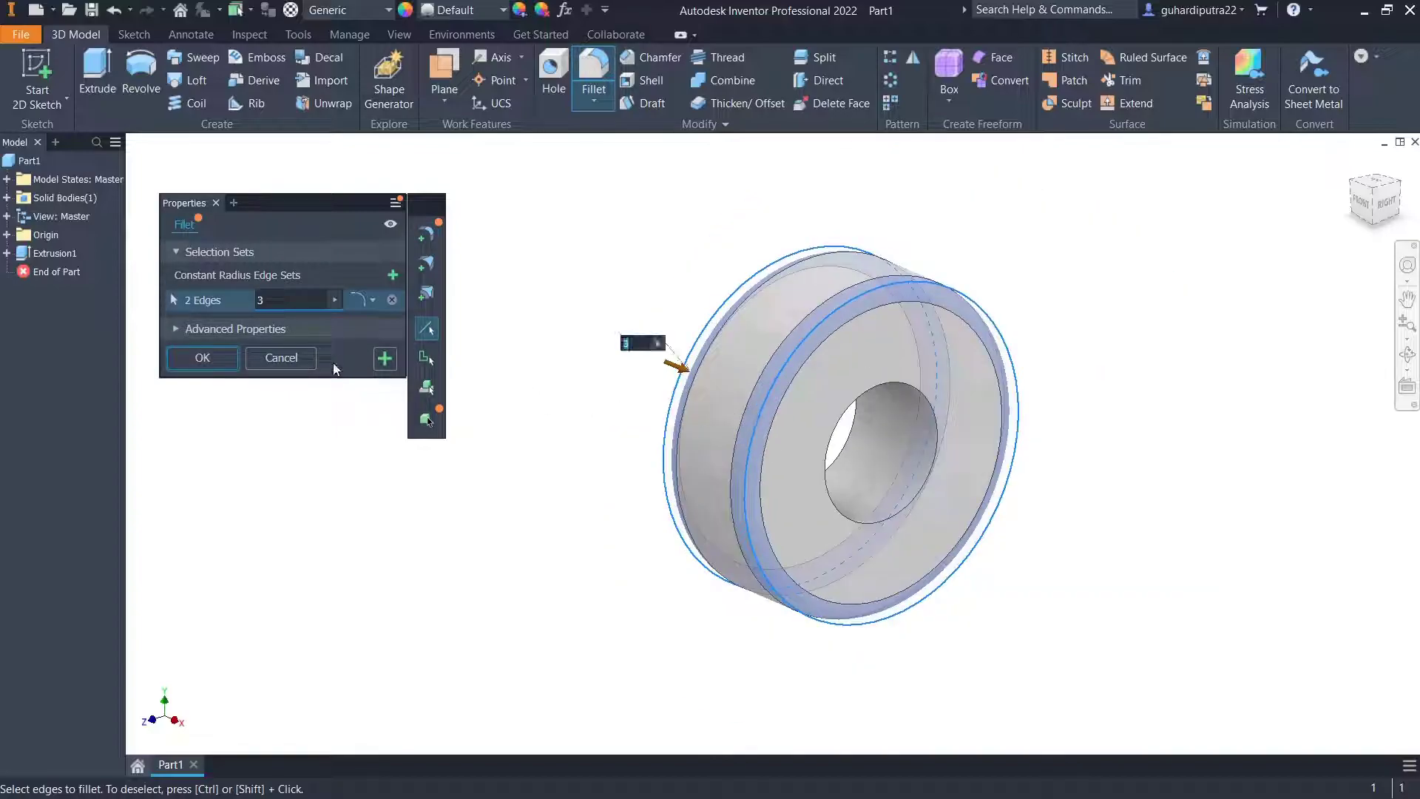
pyautogui.click(221, 353)
# Chamfer the central bore's circular edges on both faces of the ring with a 2 mm distance.
pyautogui.scroll(1, 557, 389)
pyautogui.moveTo(582, 398); pyautogui.dragTo(406, 386, button='middle')
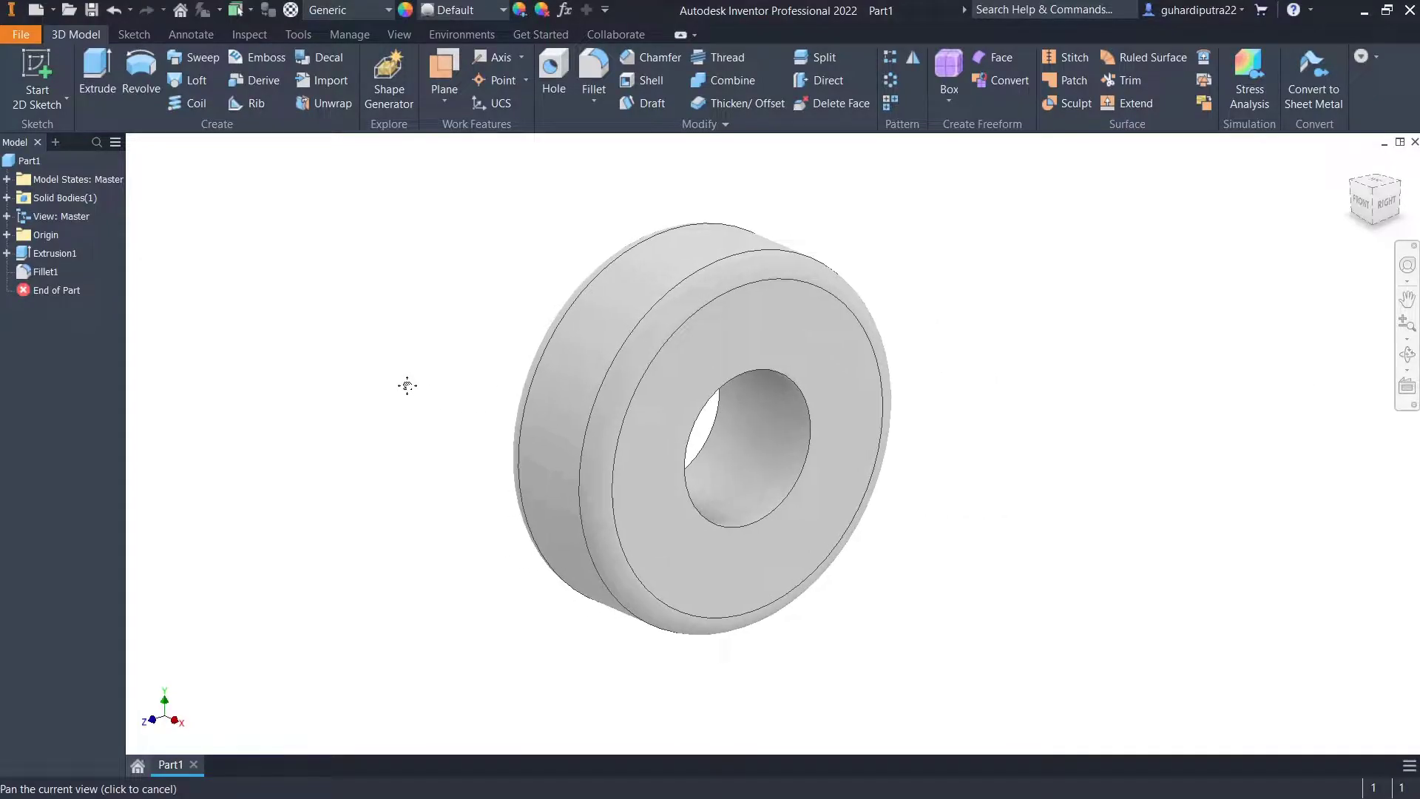
pyautogui.click(638, 59)
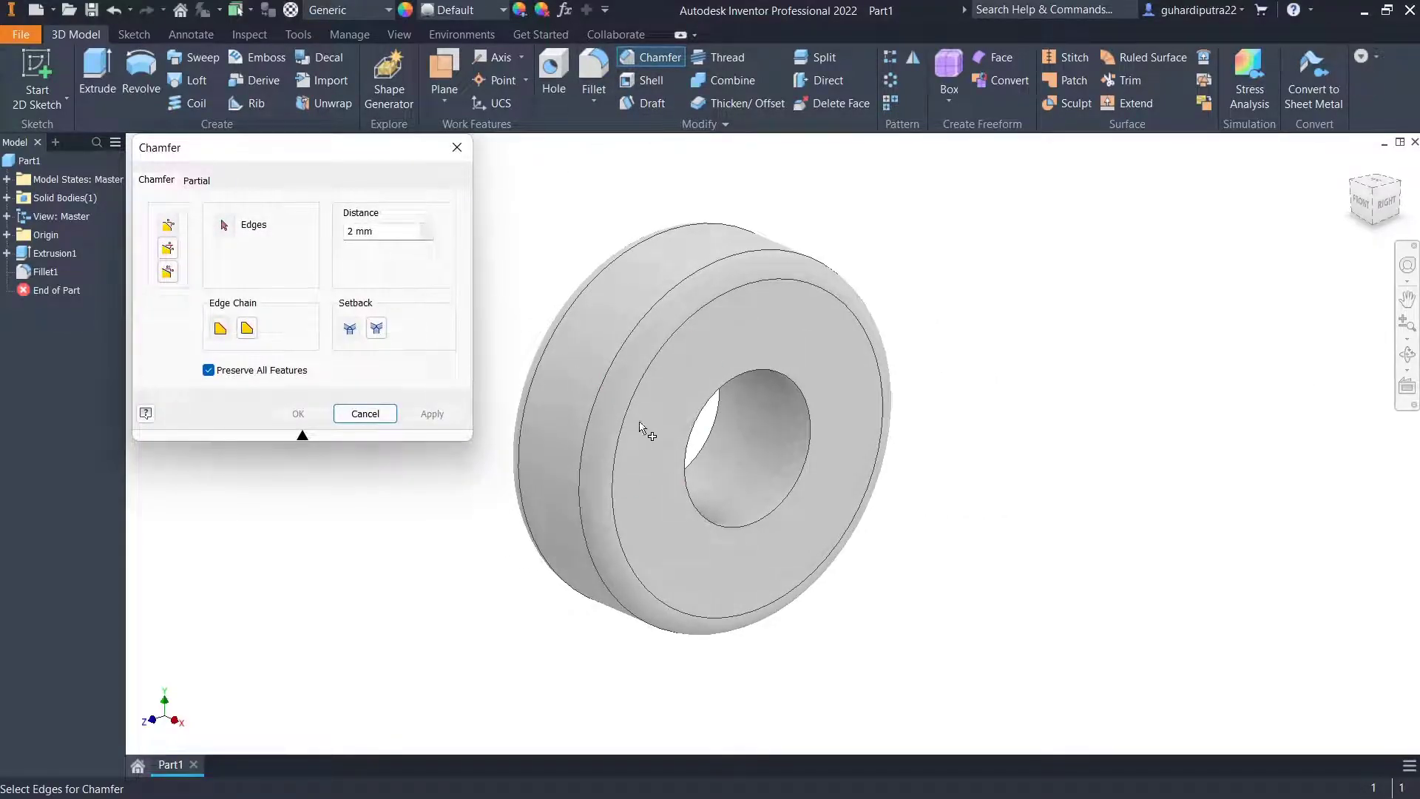
pyautogui.click(707, 511)
pyautogui.click(725, 426)
pyautogui.click(1358, 182)
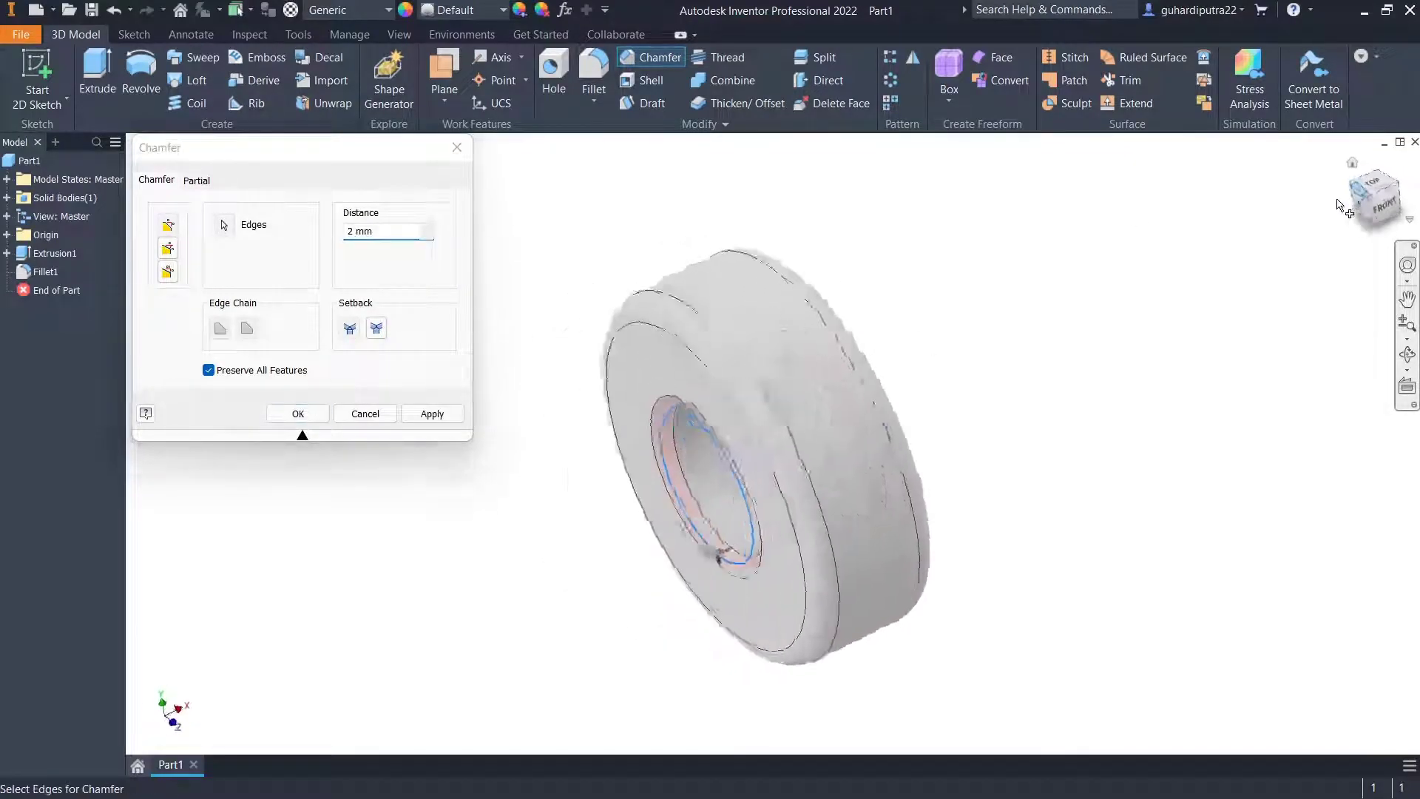
pyautogui.click(300, 415)
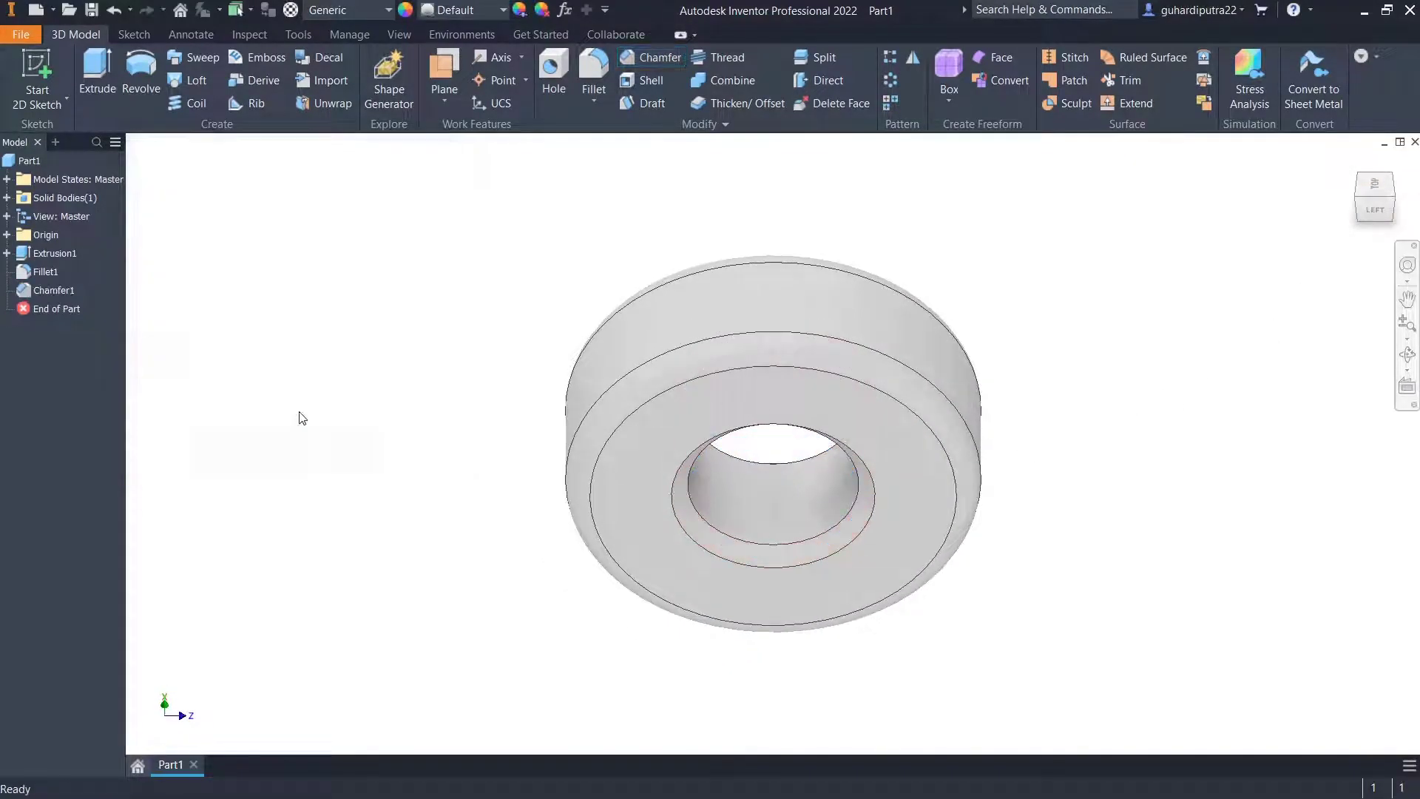
# Start a 2D sketch on the XY plane and slice the part graphics at the sketch plane.
pyautogui.scroll(-3, 628, 469)
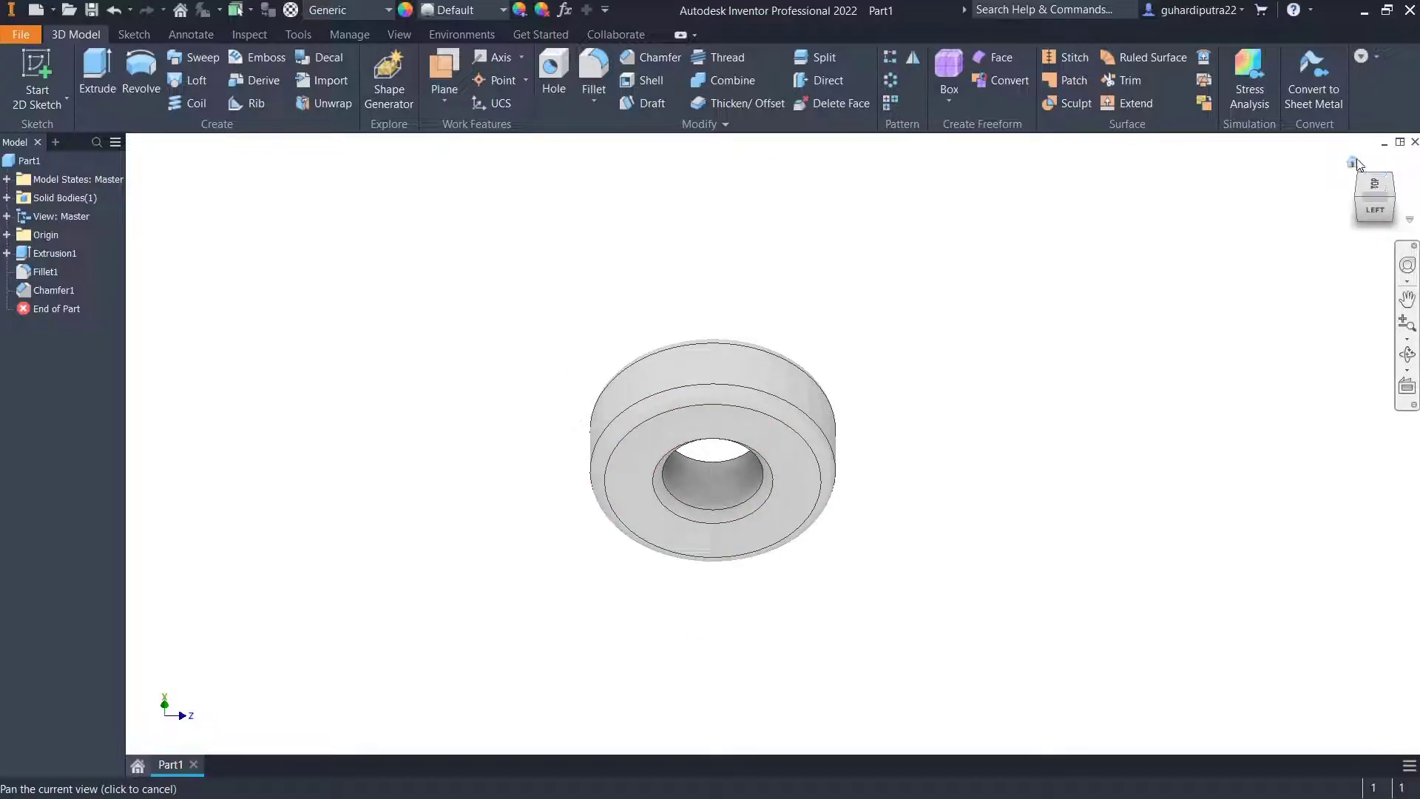
pyautogui.click(1353, 162)
pyautogui.click(8, 235)
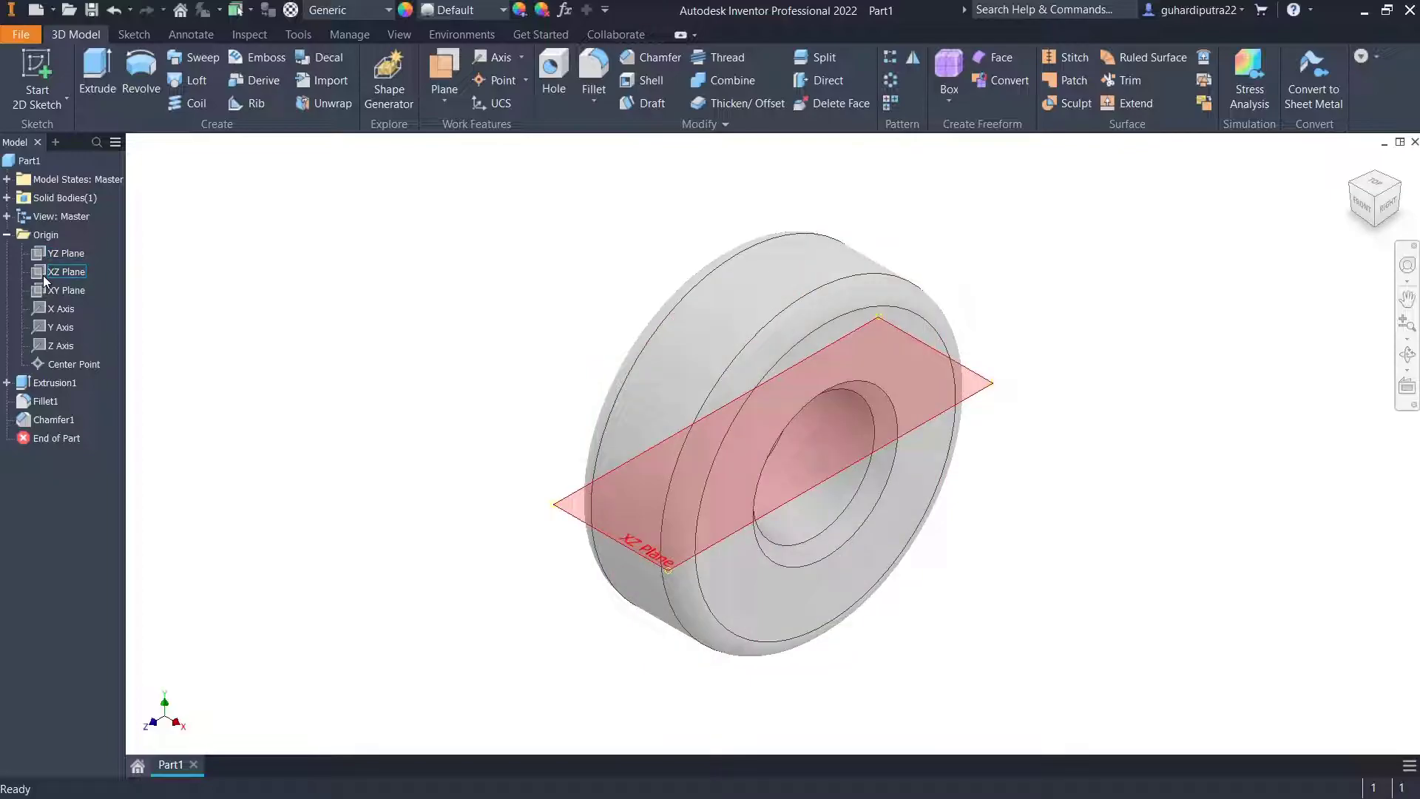
pyautogui.click(57, 292)
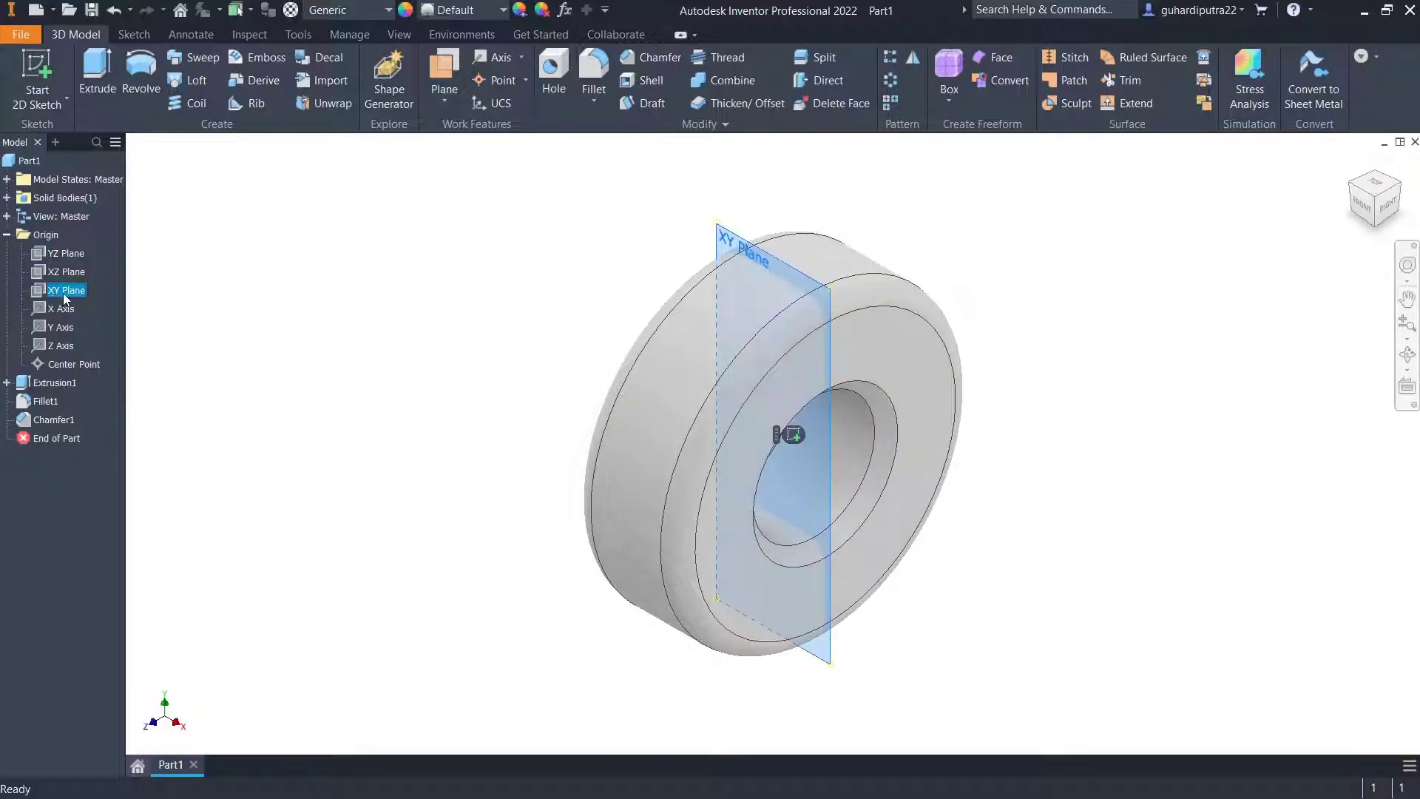
pyautogui.click(795, 436)
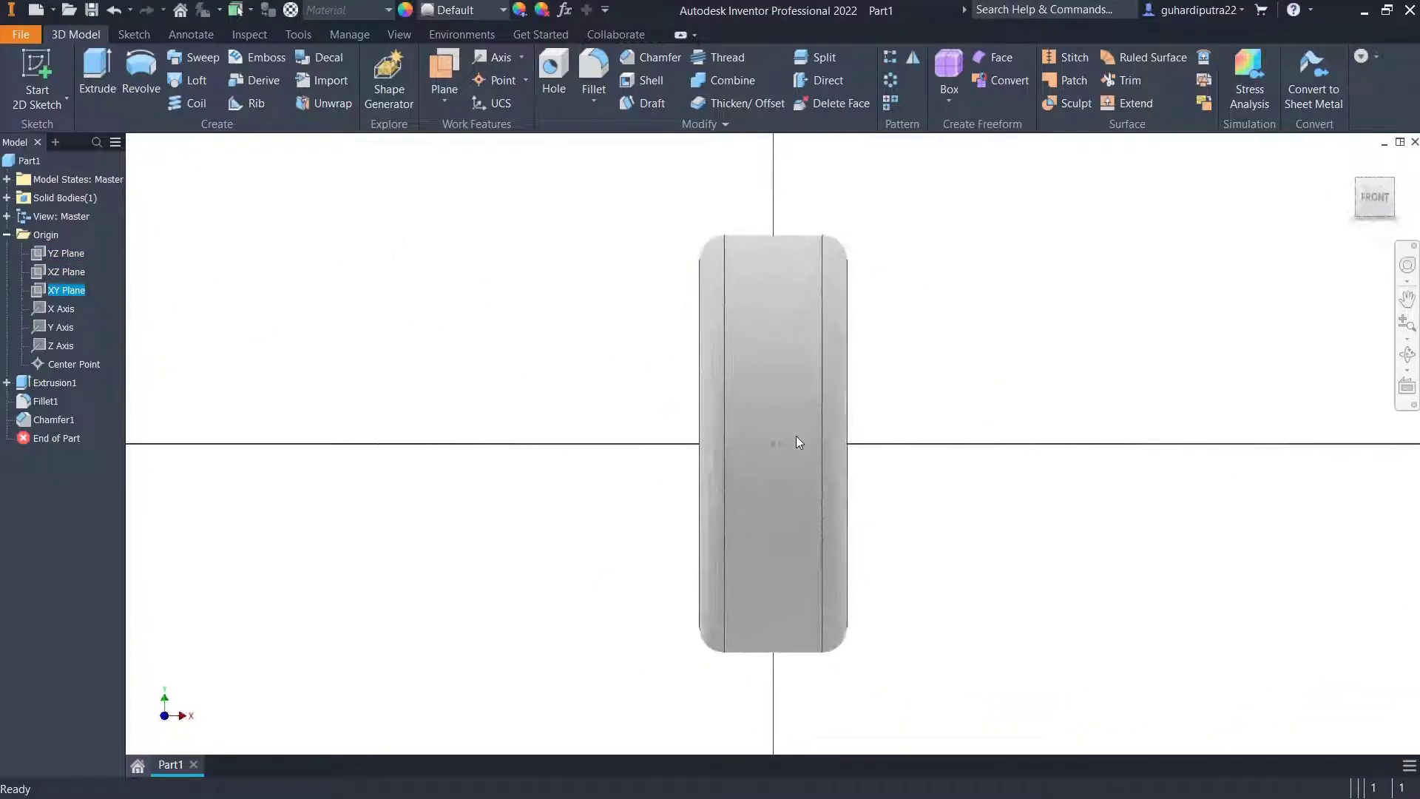
pyautogui.click(420, 786)
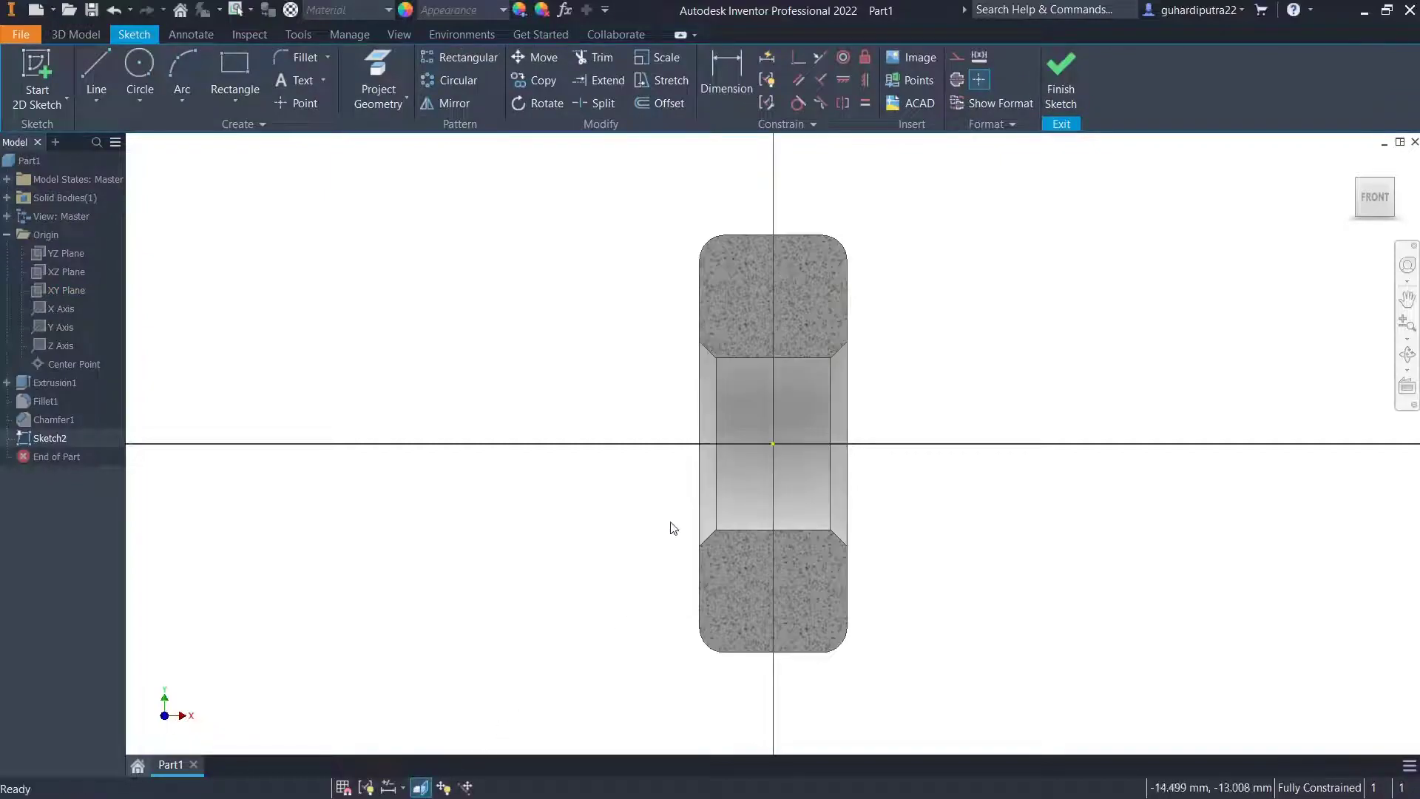
# Project the bore edge and both adjoining chamfer edges of the upper cross-section into the sketch.
pyautogui.scroll(-5, 666, 533)
pyautogui.moveTo(739, 414); pyautogui.dragTo(620, 537, button='middle')
pyautogui.press('p')
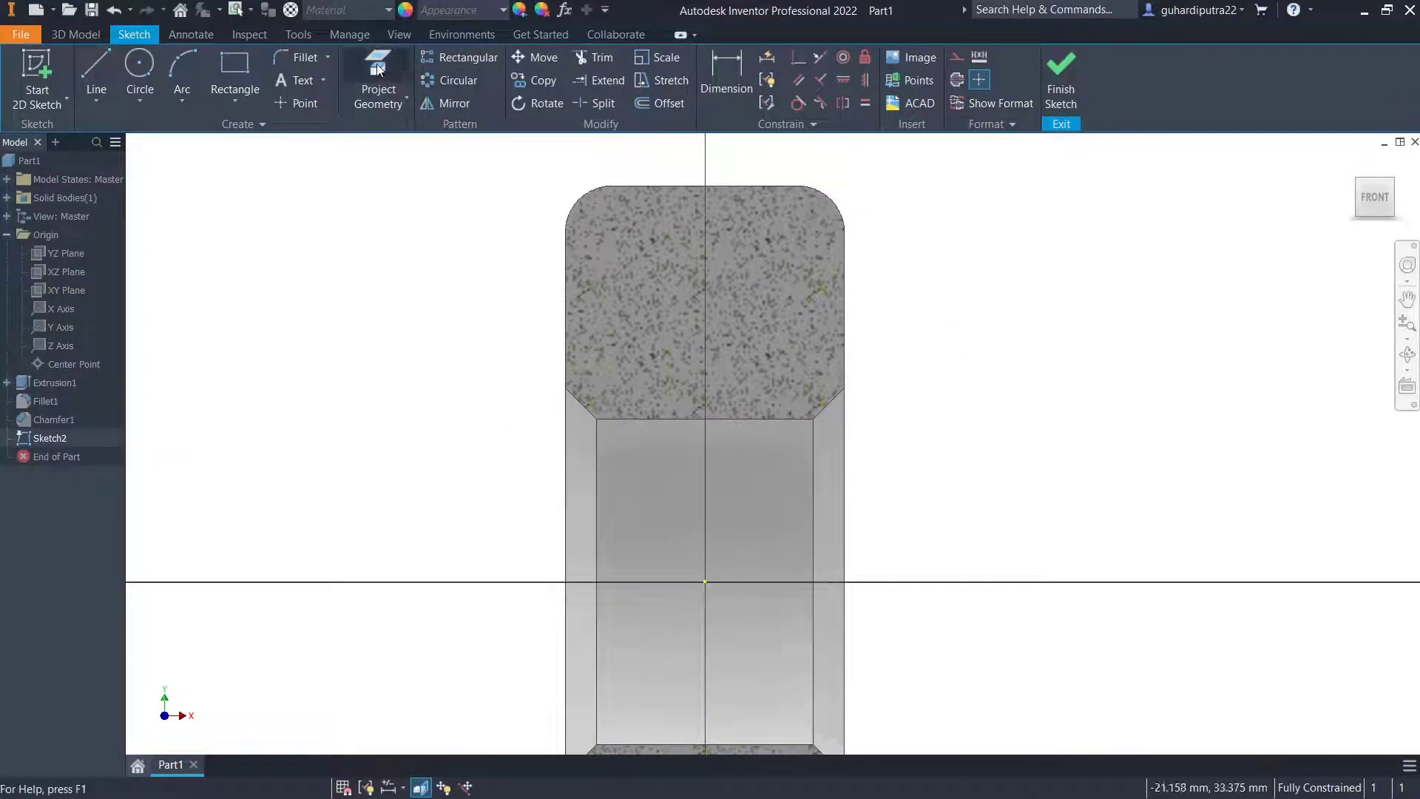
pyautogui.click(577, 410)
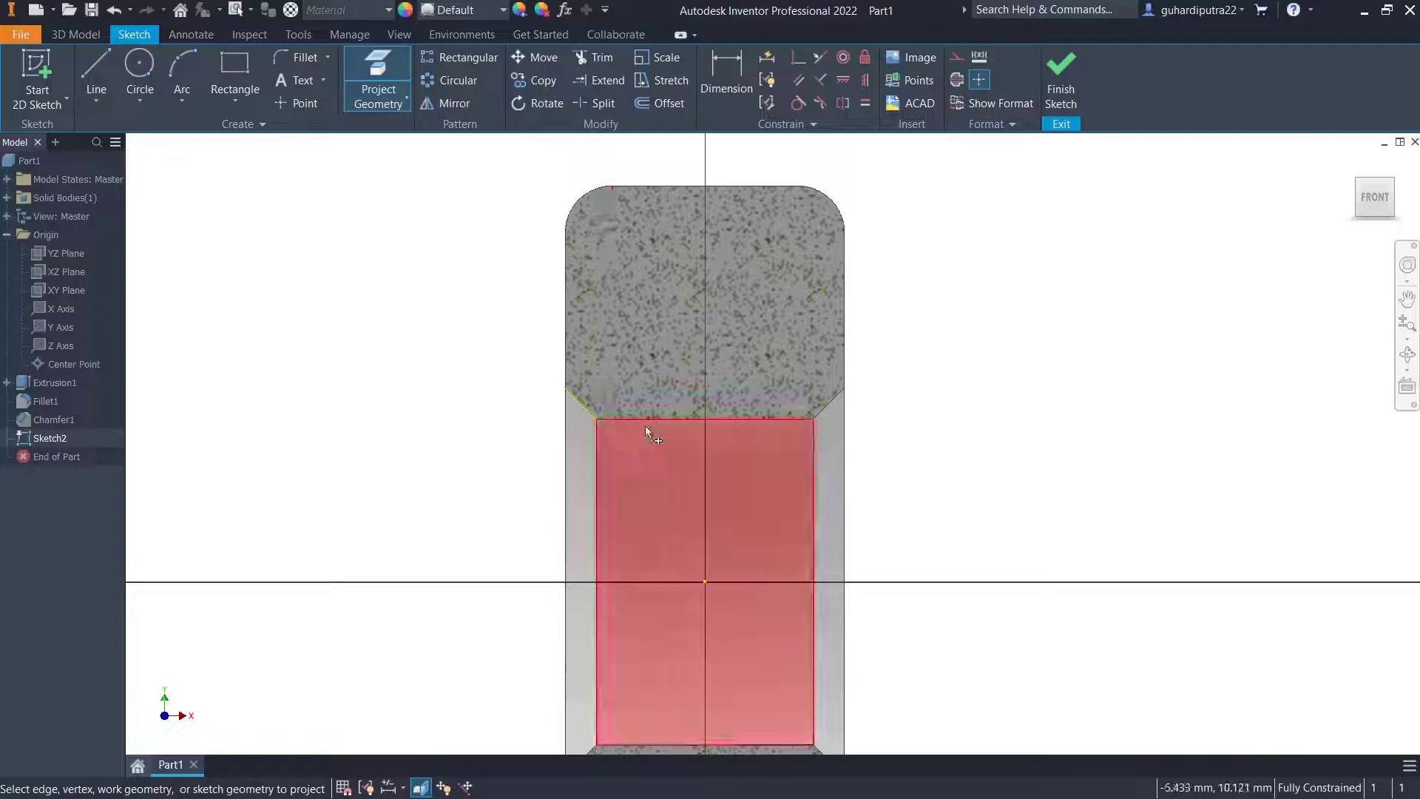
pyautogui.click(694, 420)
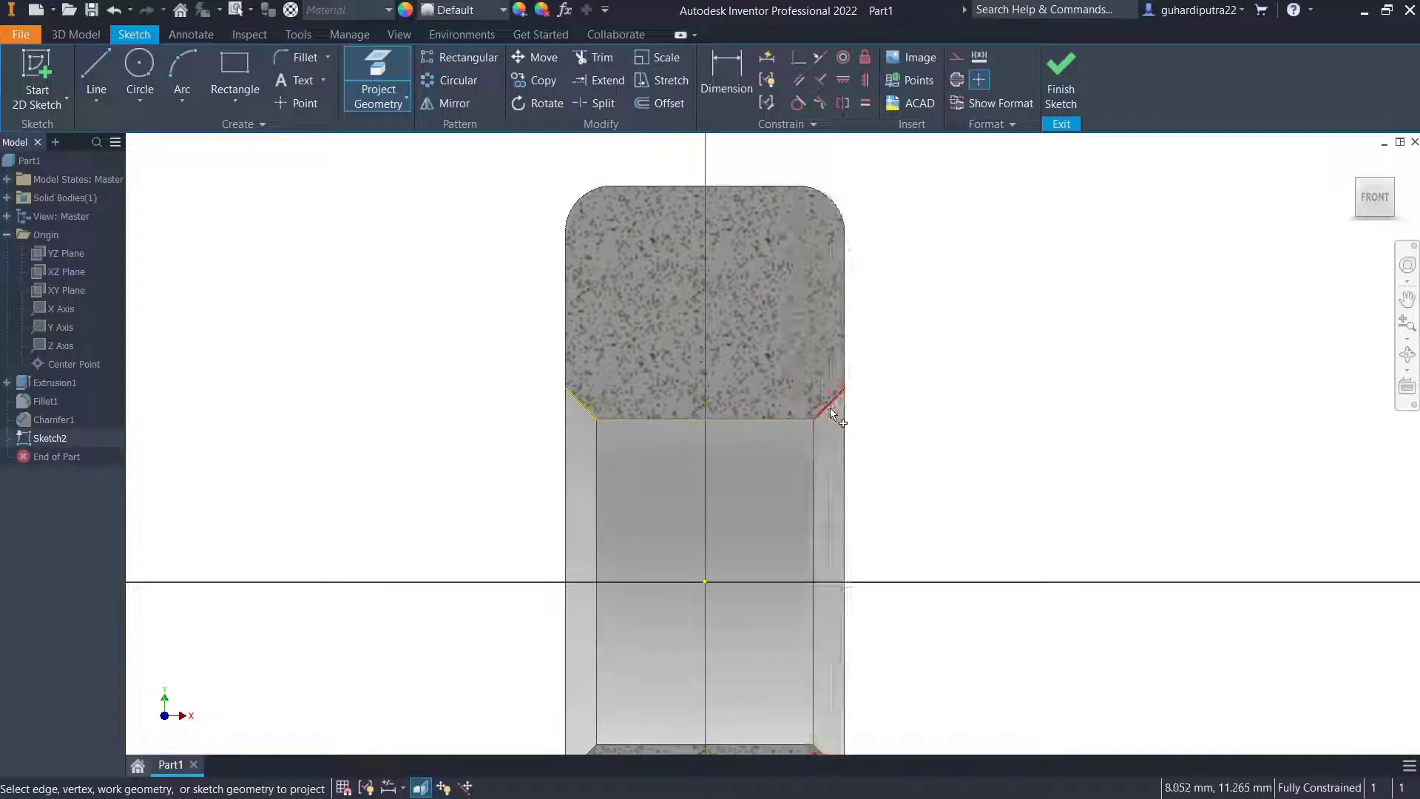
pyautogui.click(829, 403)
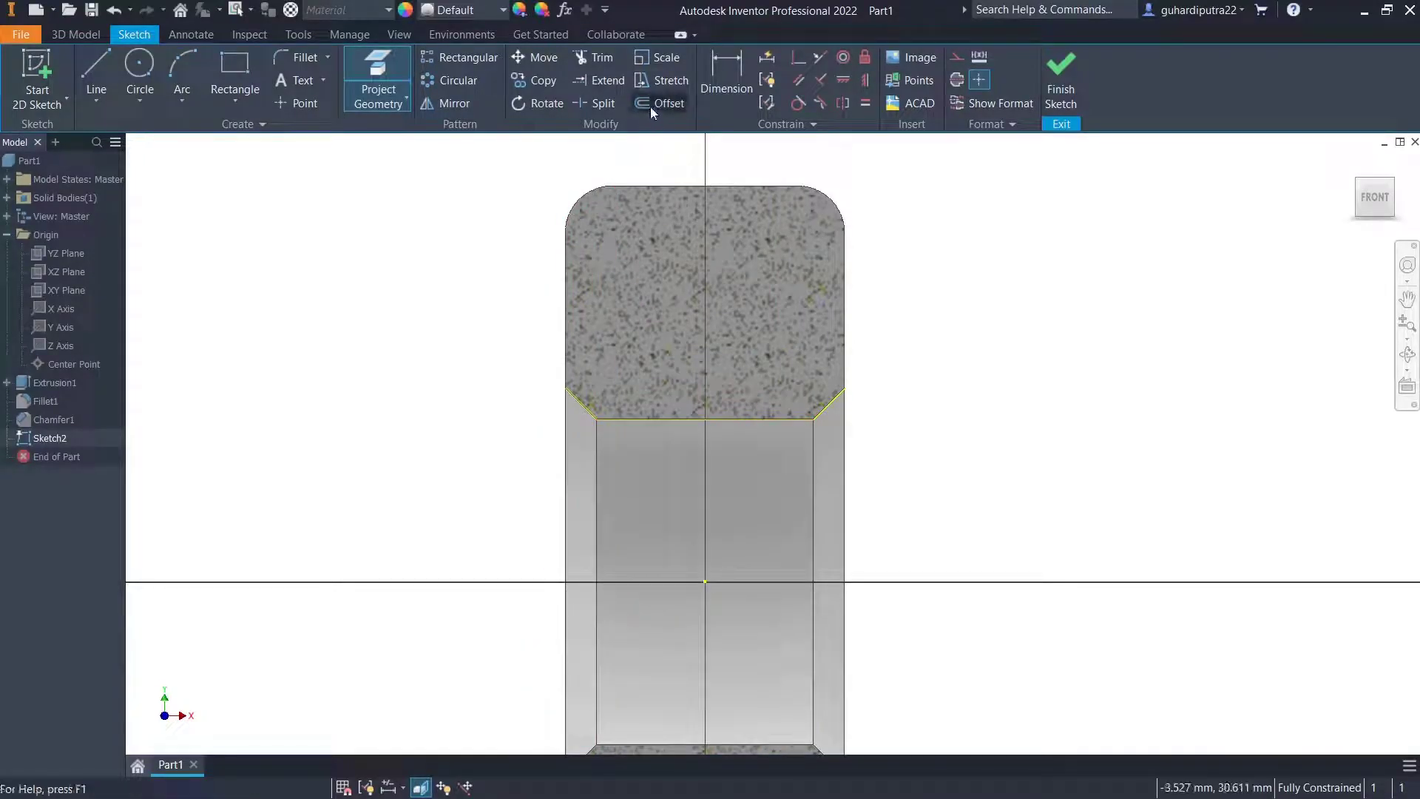
# Offset the projected bore edge and both projected chamfer edges 1 mm inward toward the bore axis.
pyautogui.click(650, 104)
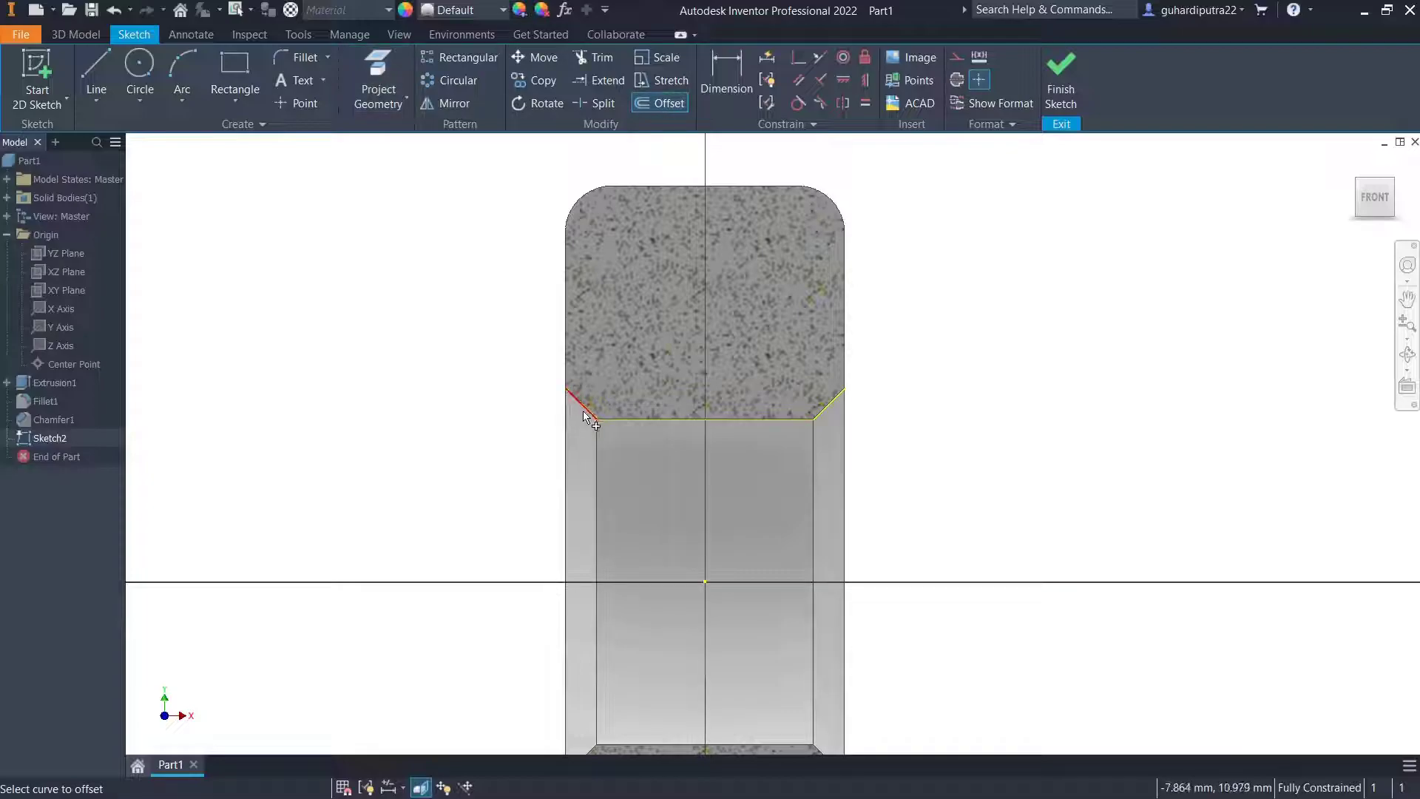
pyautogui.click(606, 420)
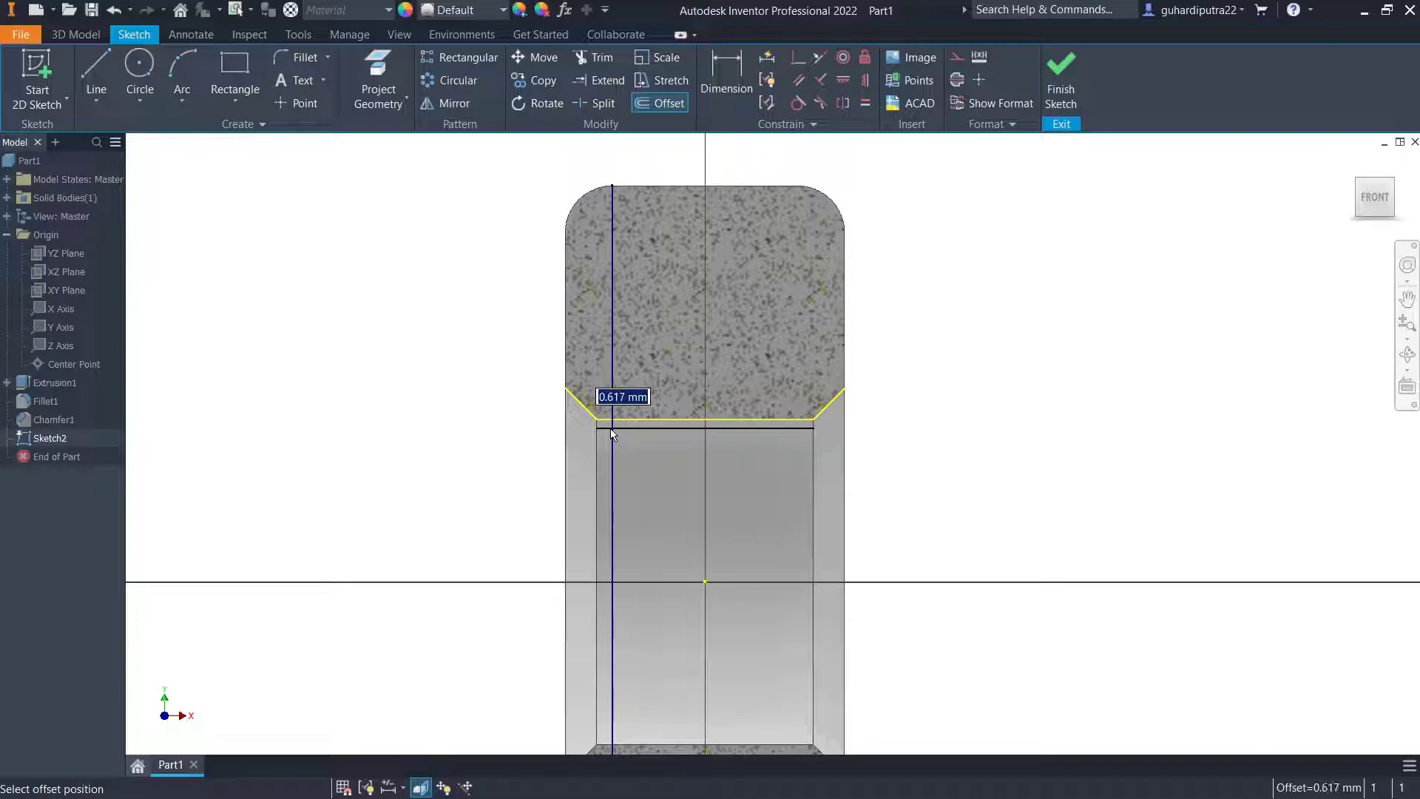
pyautogui.click(602, 436)
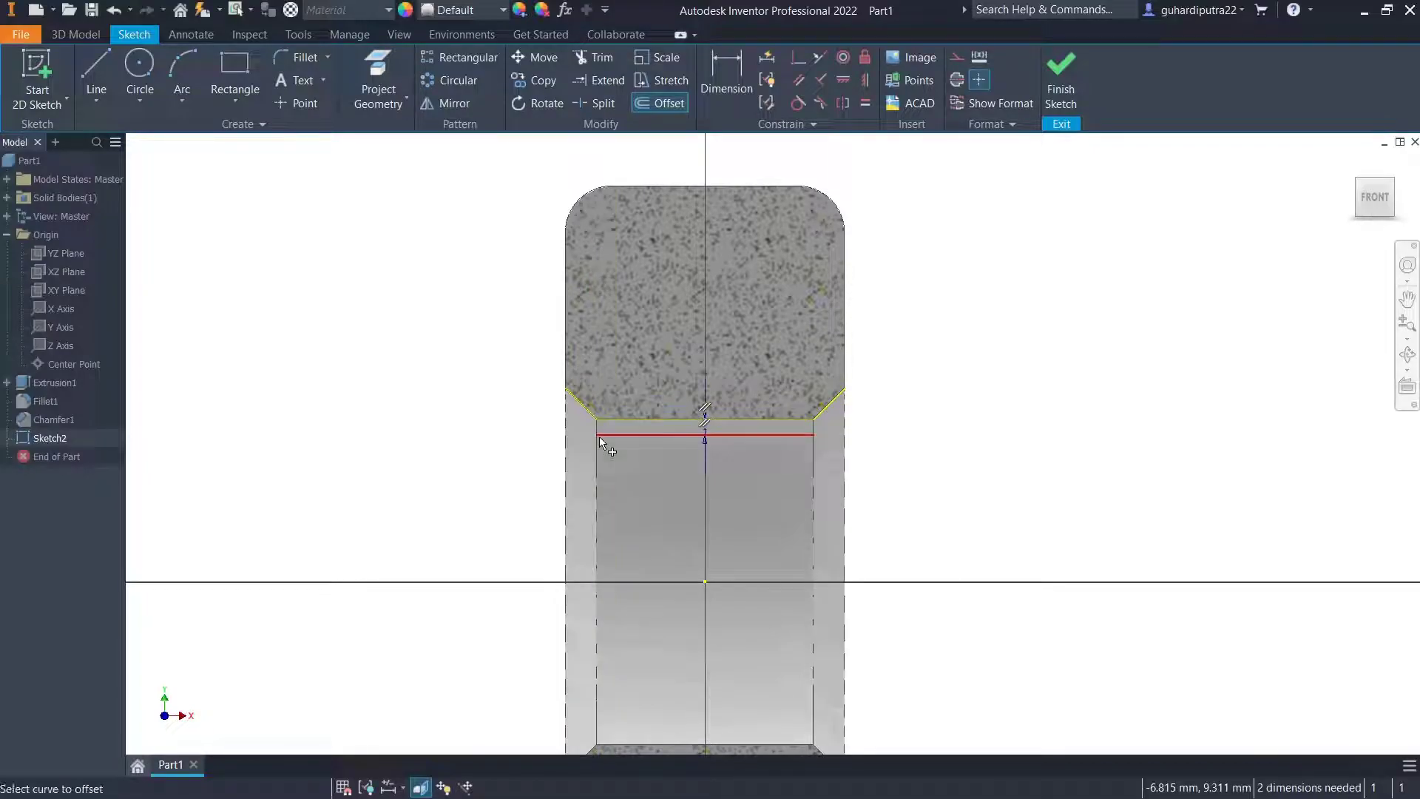
pyautogui.click(835, 416)
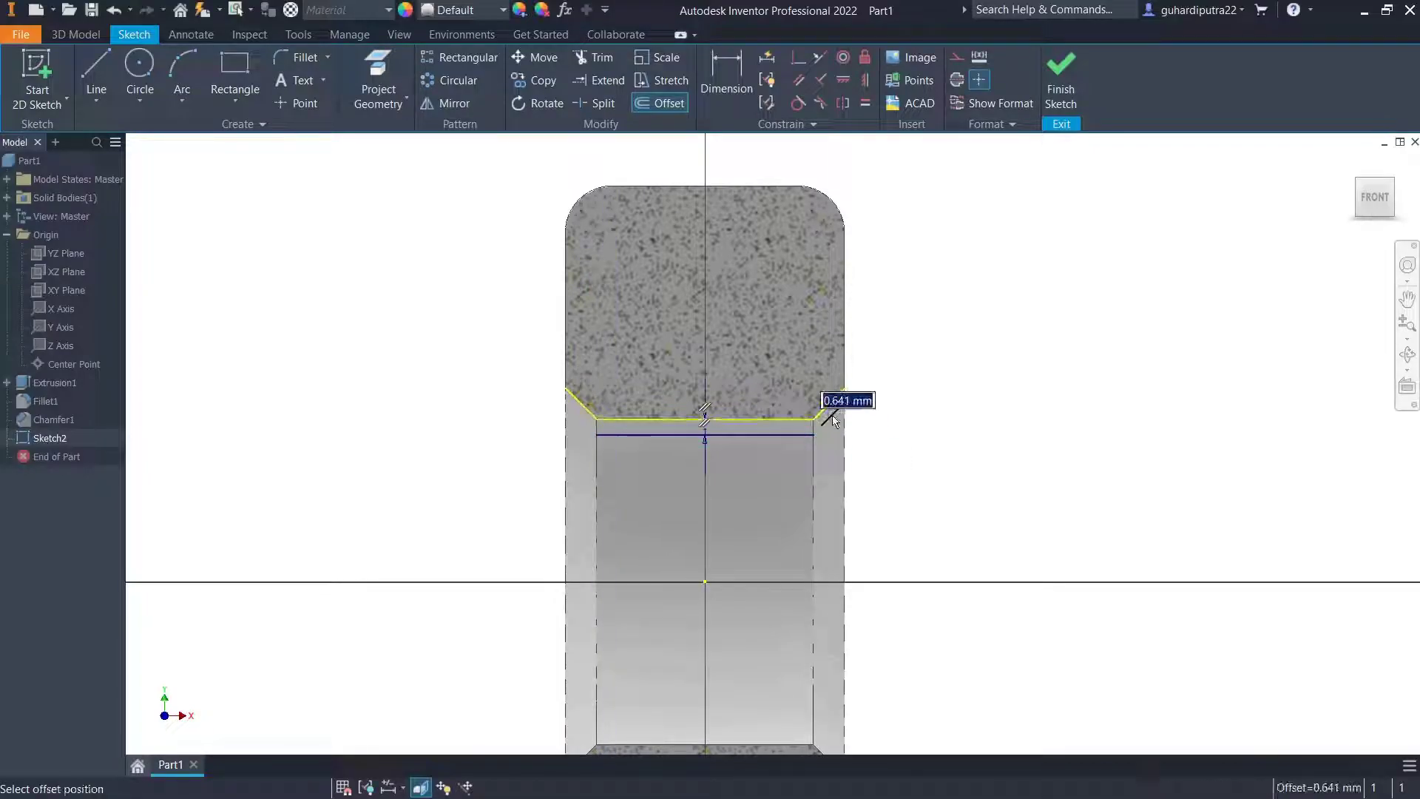
pyautogui.write('1')
pyautogui.press('Return')
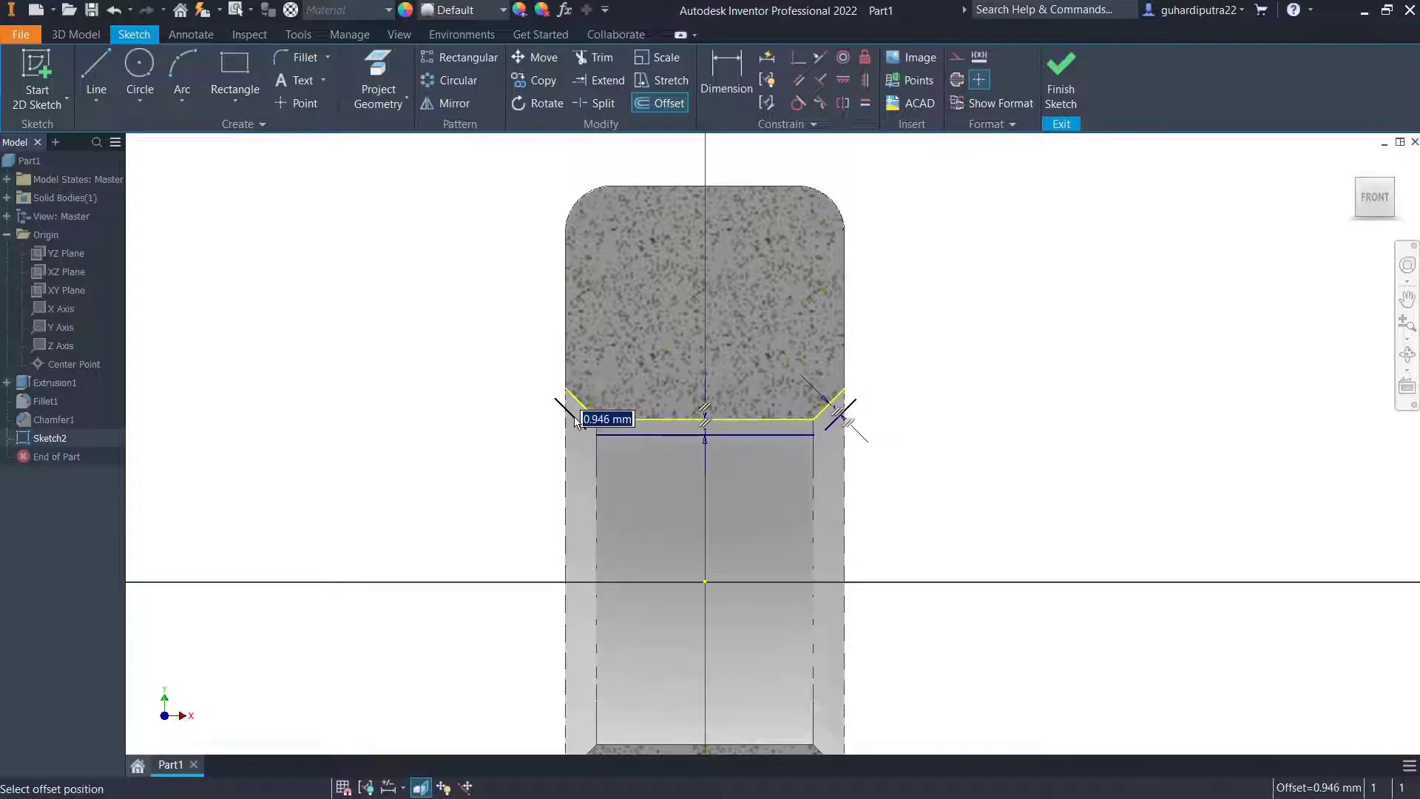
pyautogui.write('1')
pyautogui.press('Return')
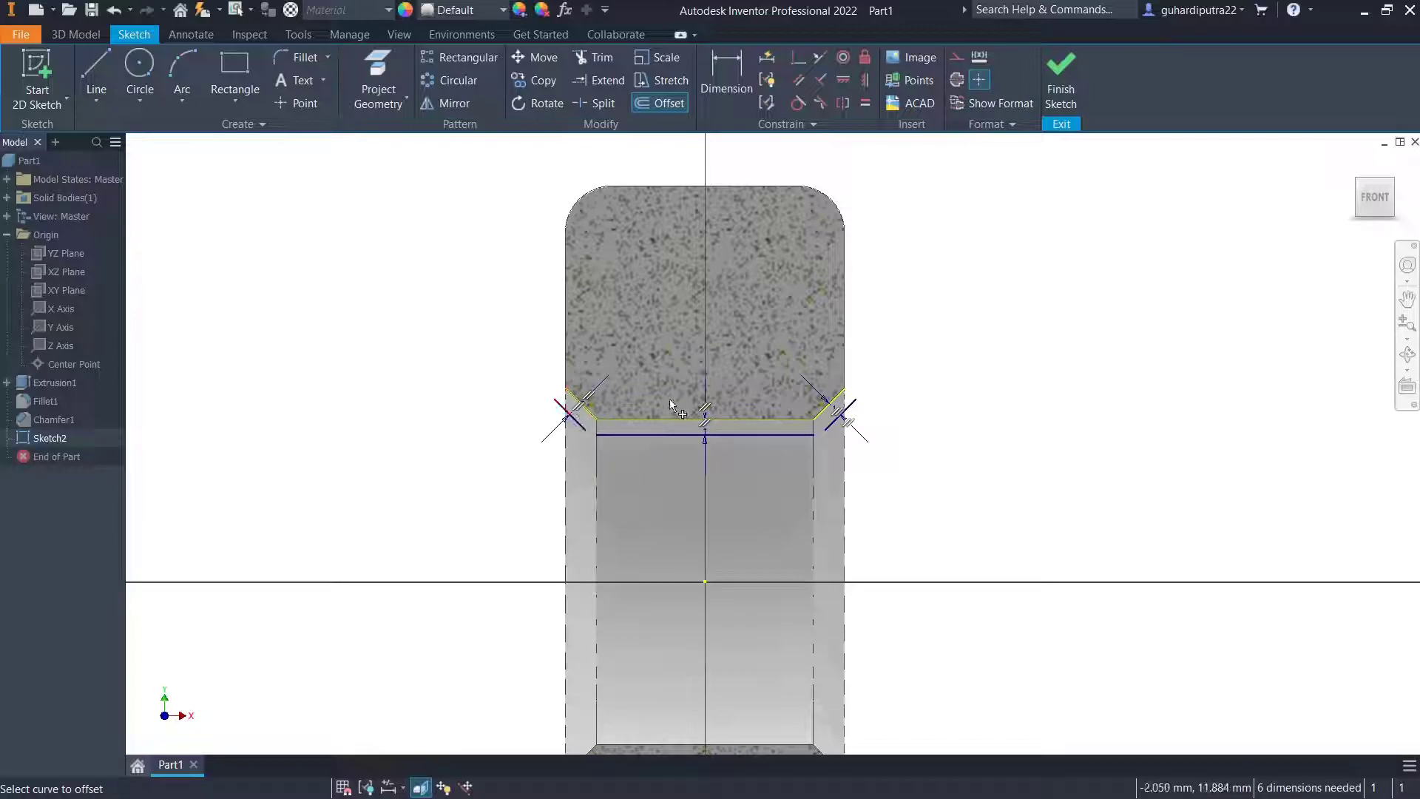
# Draw a vertical line about 1.4 mm long toward the bore axis from the outer end of each projected chamfer edge.
pyautogui.scroll(3, 576, 419)
pyautogui.press('l')
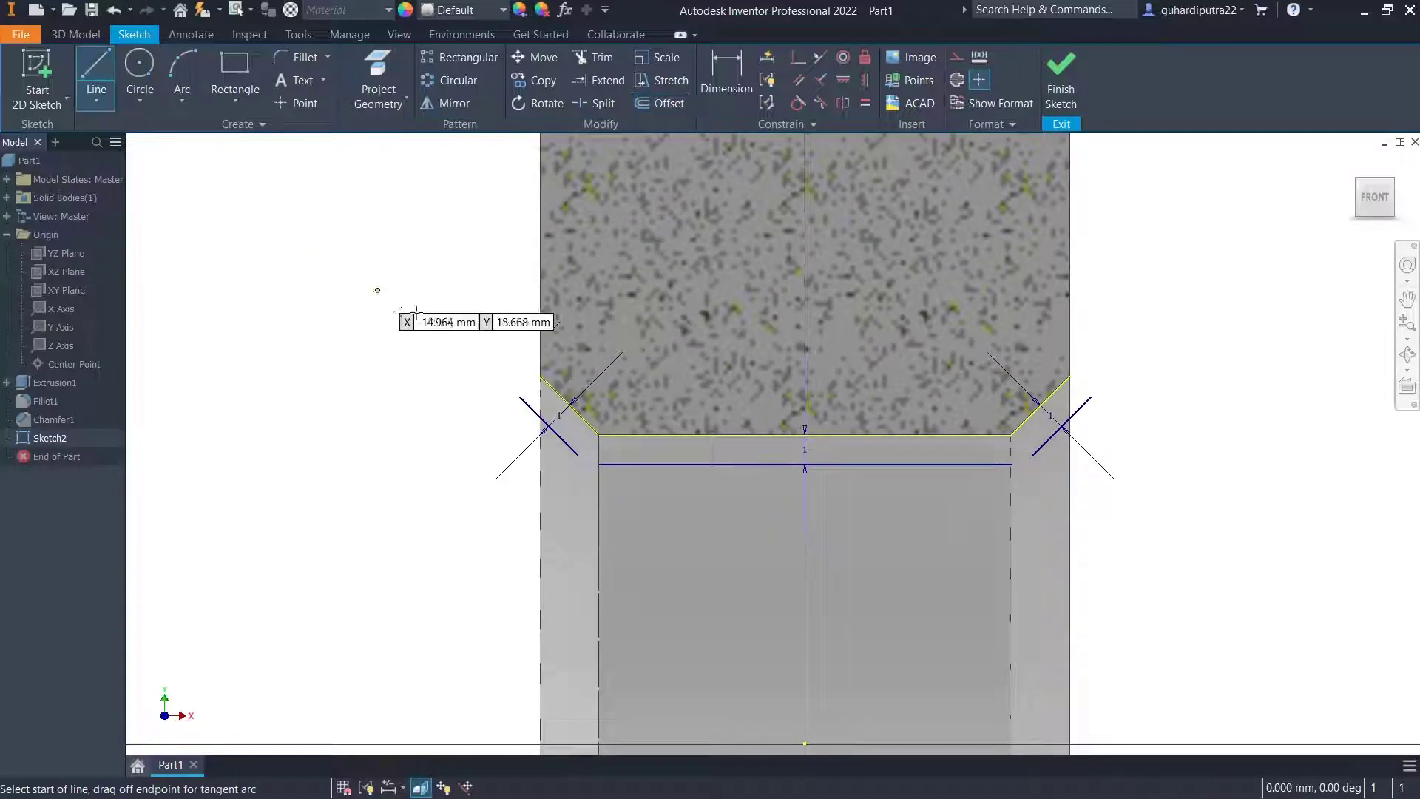
pyautogui.click(541, 377)
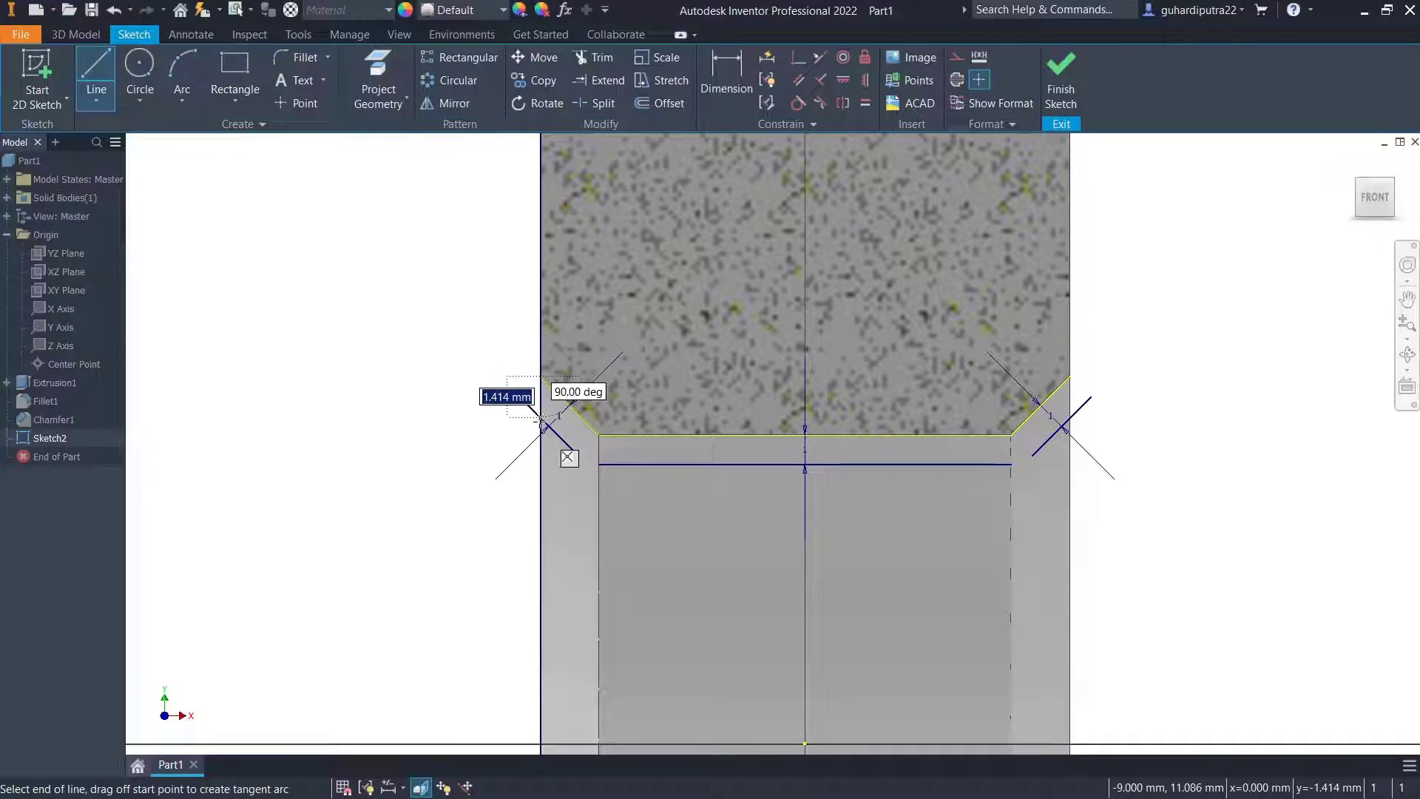
pyautogui.click(540, 418)
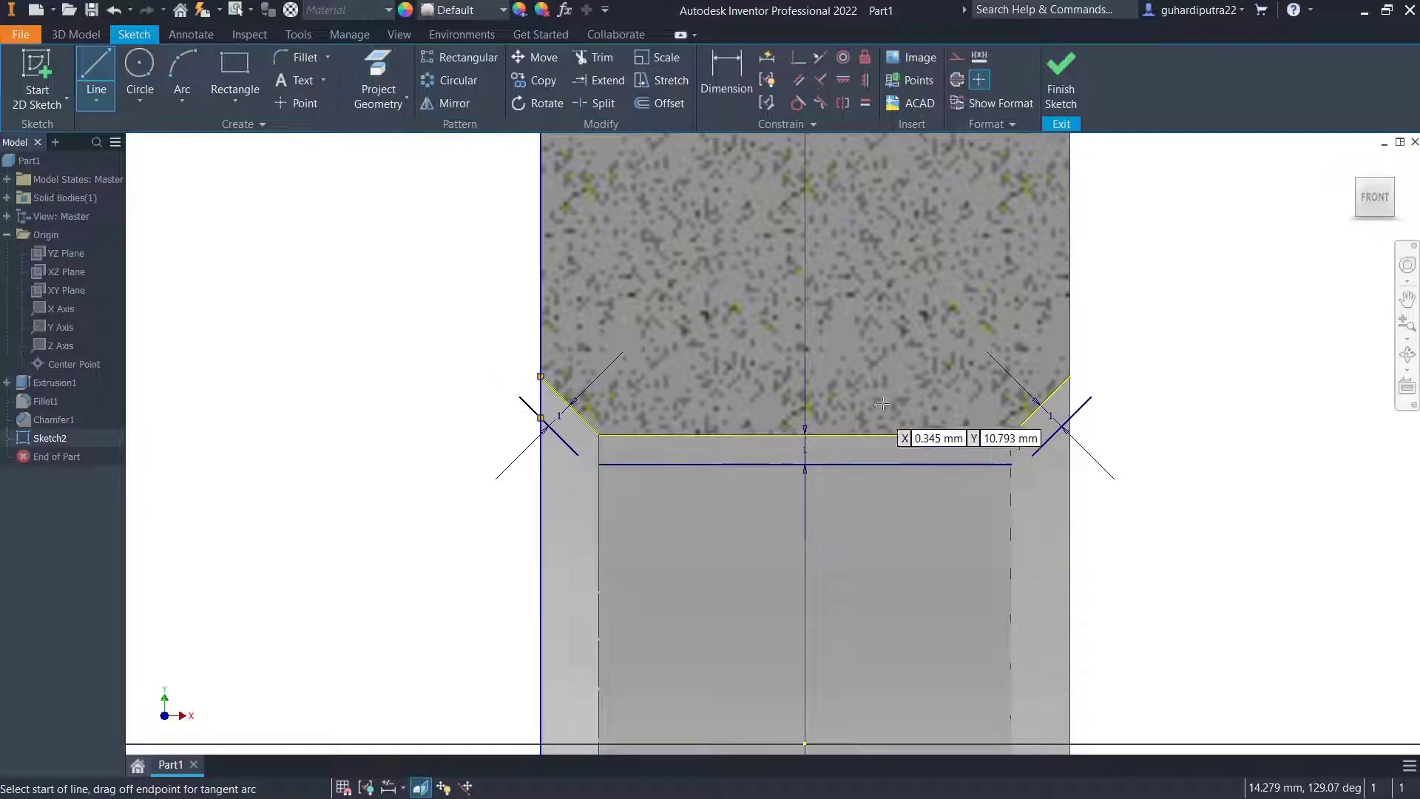
pyautogui.click(1070, 376)
pyautogui.click(1071, 418)
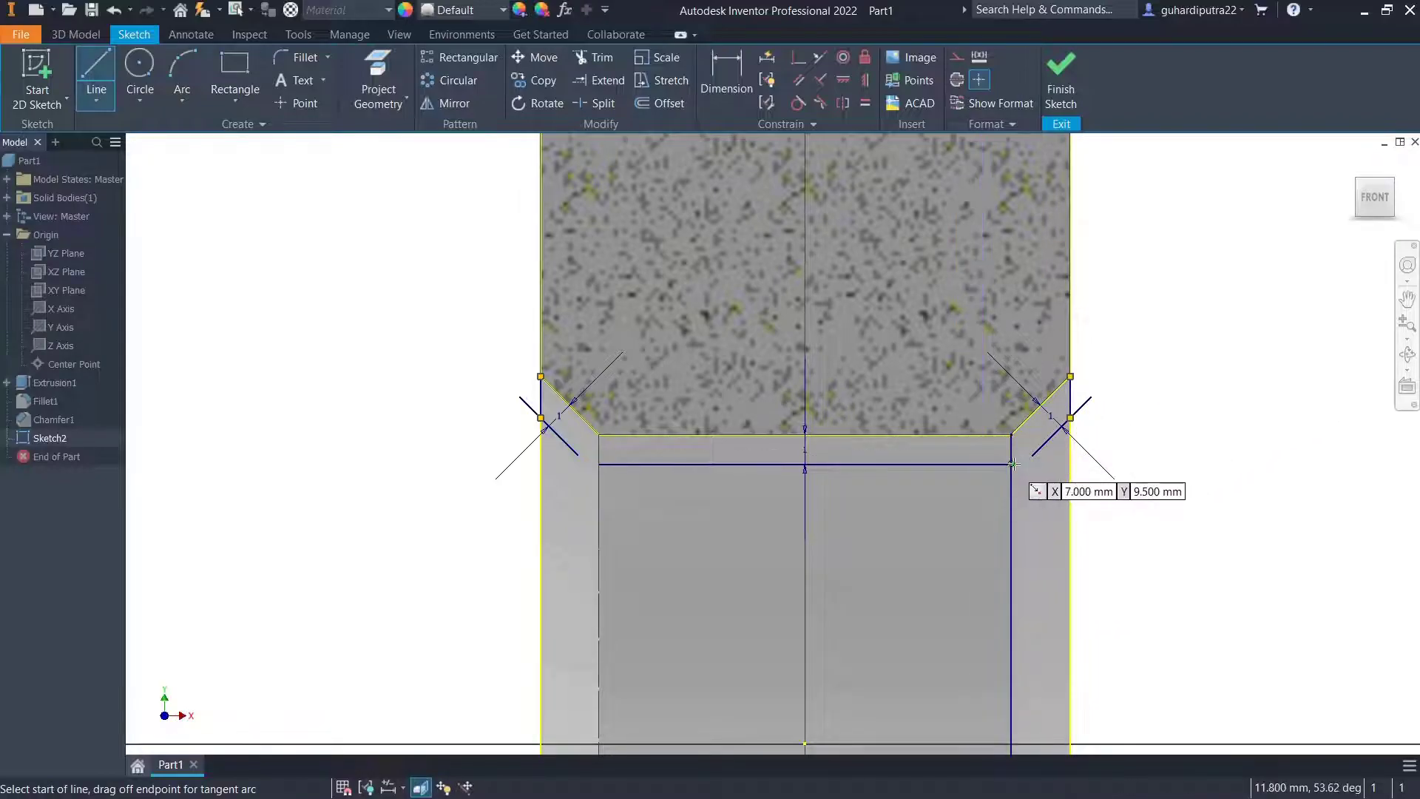
# Draw horizontal lines outward from both ends of the bore offset line, past the ring's two flat faces.
pyautogui.click(1013, 464)
pyautogui.rightClick(1168, 376)
pyautogui.click(1176, 334)
pyautogui.click(598, 464)
pyautogui.rightClick(446, 412)
pyautogui.click(489, 414)
# Extend both slanted chamfer offset lines until they meet the horizontal lines.
pyautogui.click(592, 78)
pyautogui.click(575, 448)
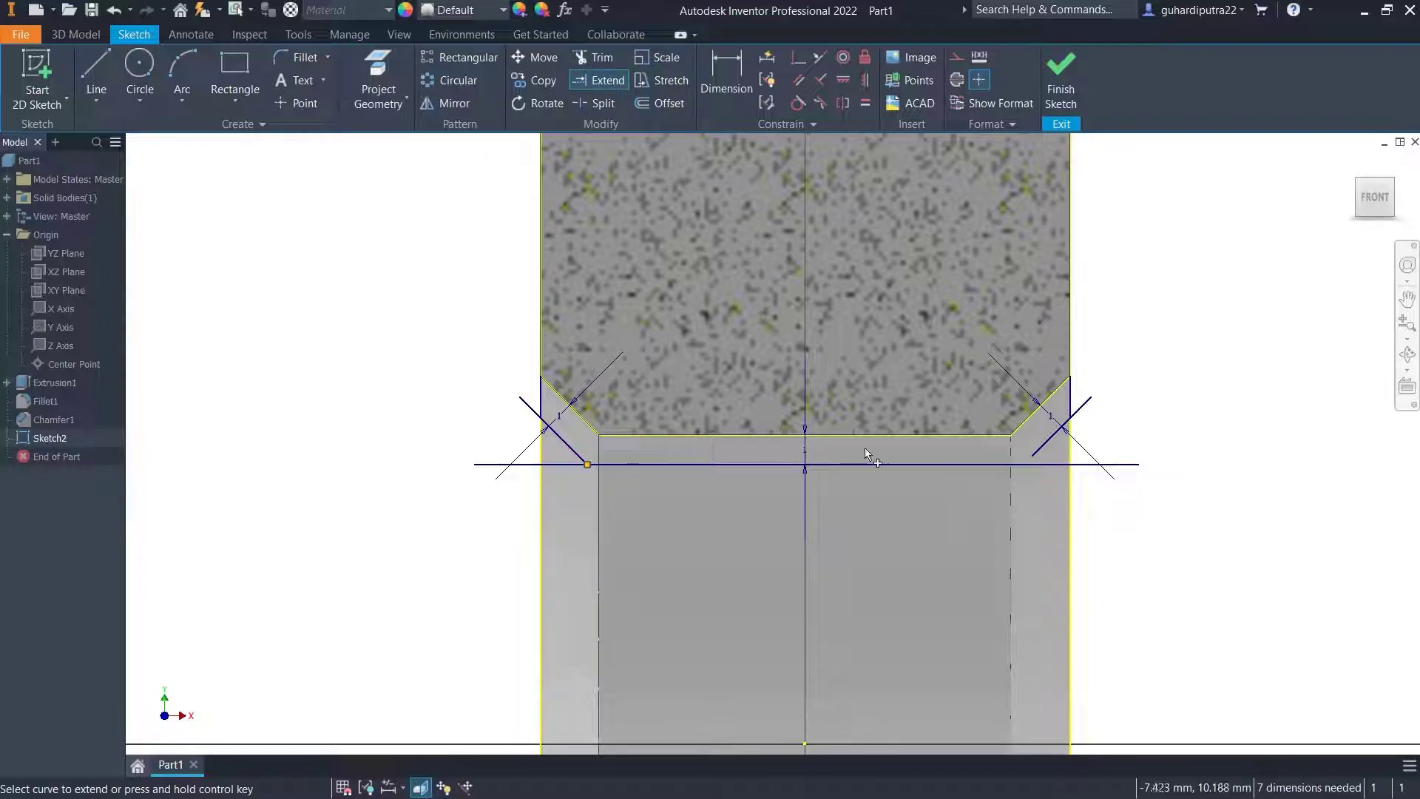
pyautogui.click(1051, 445)
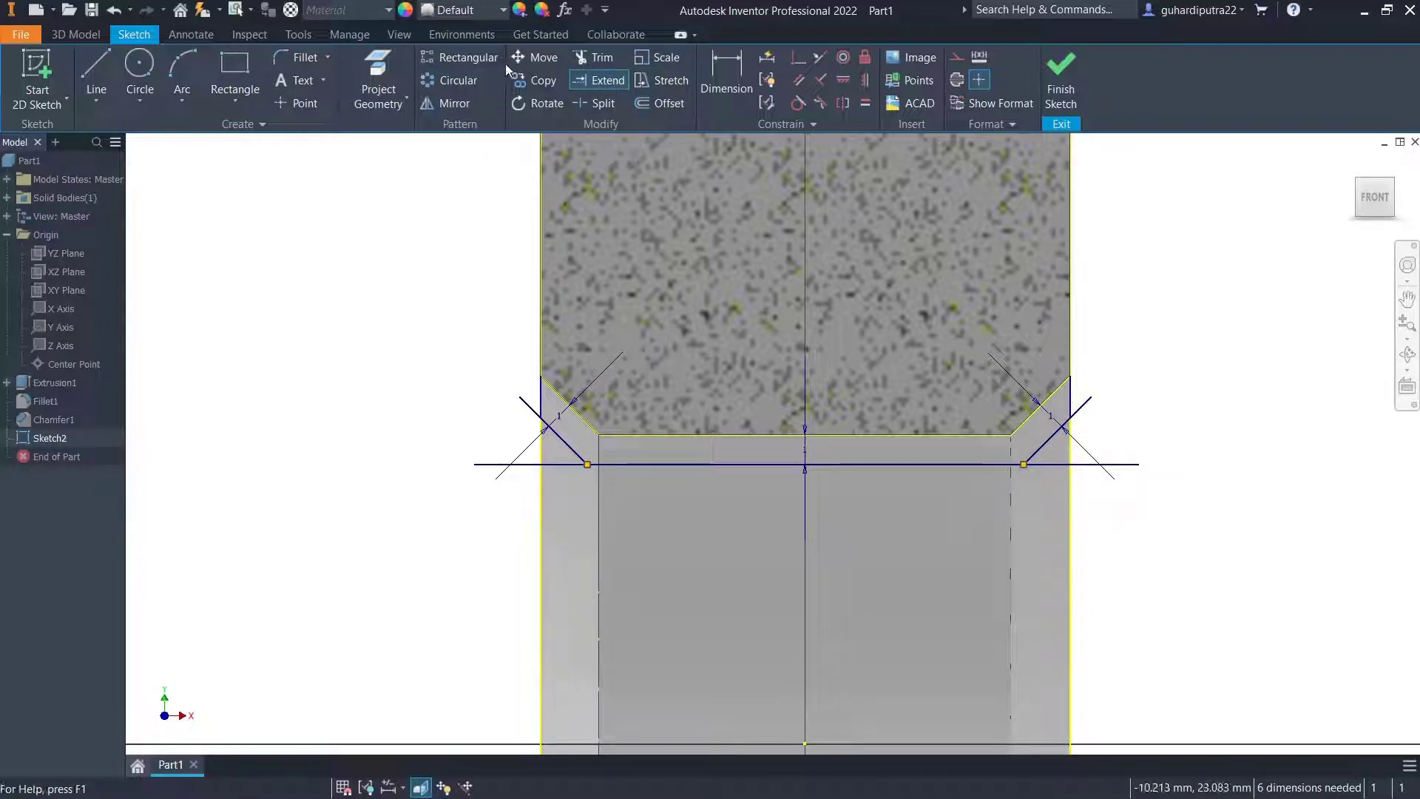
# Trim the overhanging ends of the horizontal and slanted offset lines to leave a closed liner profile.
pyautogui.click(598, 57)
pyautogui.click(565, 466)
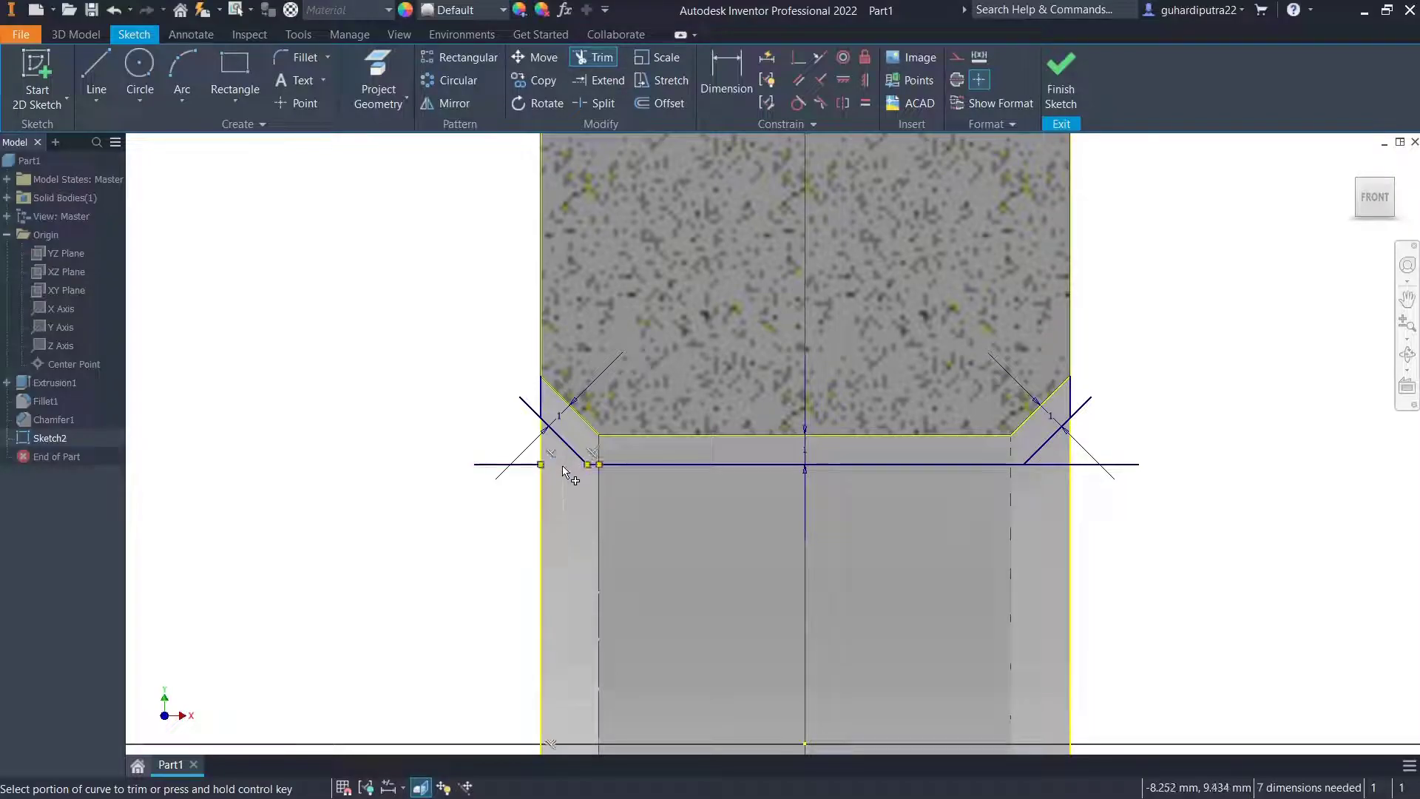
pyautogui.click(1092, 464)
pyautogui.rightClick(1186, 408)
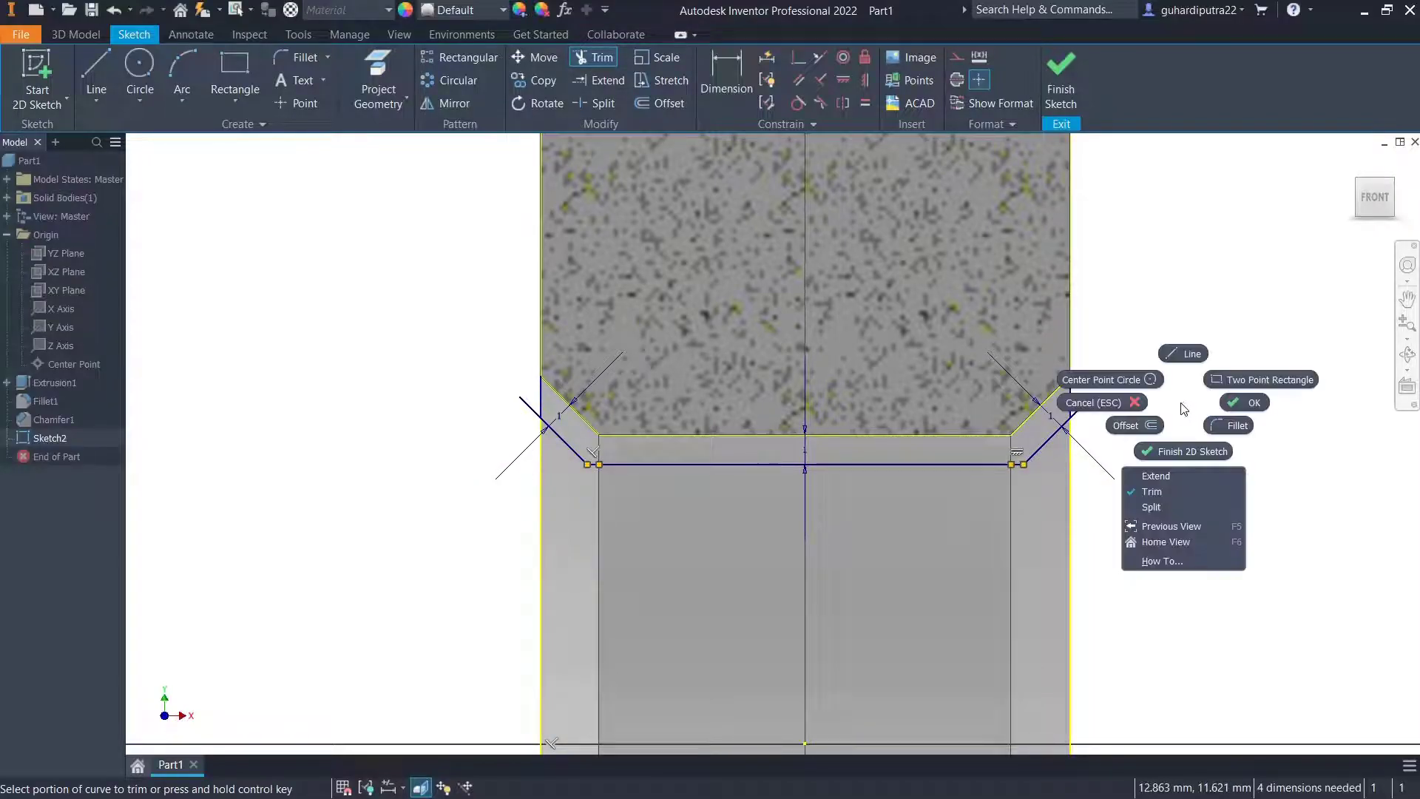
pyautogui.click(585, 59)
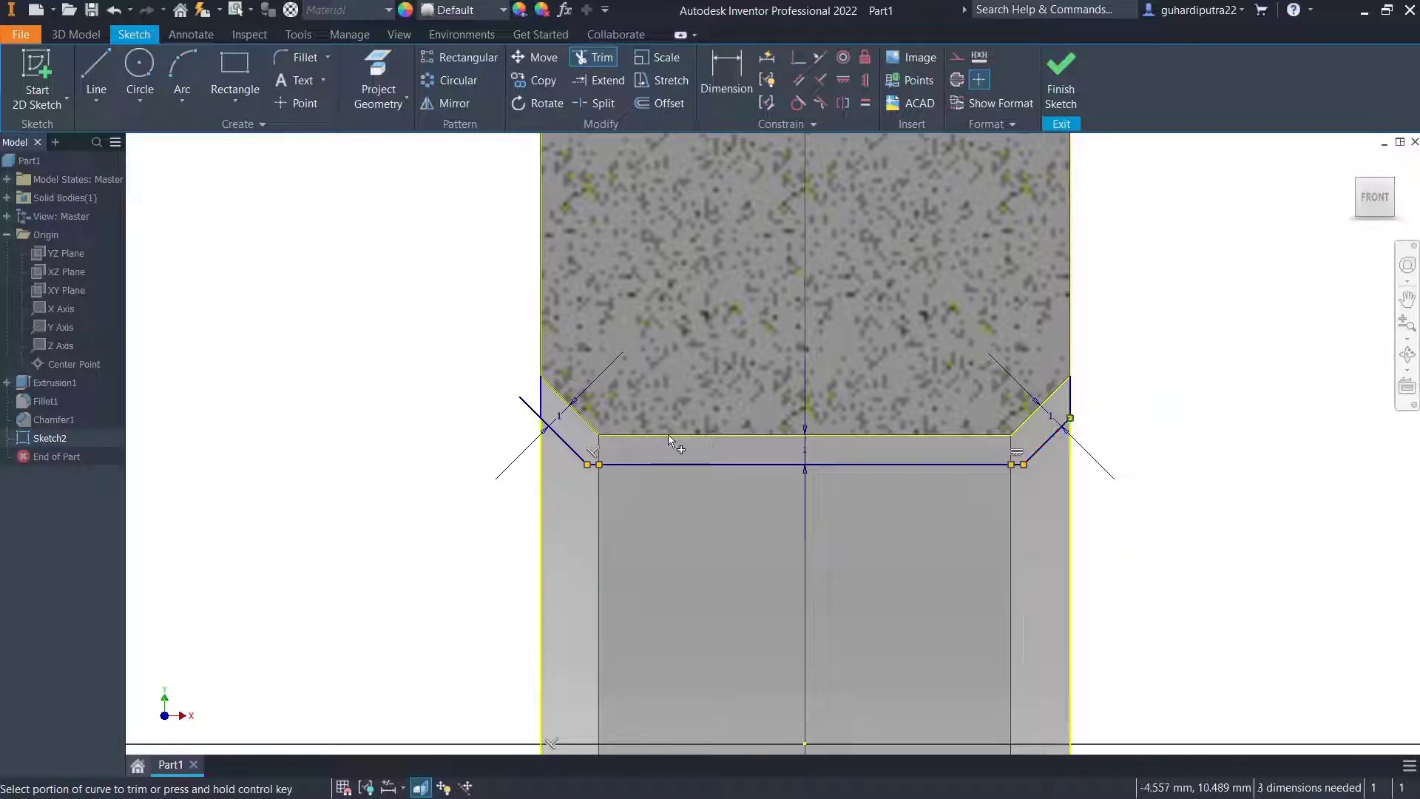
pyautogui.click(533, 417)
# Draw a horizontal axis line from the sketch origin out past the ring's flat face and finish the sketch.
pyautogui.scroll(-3, 703, 466)
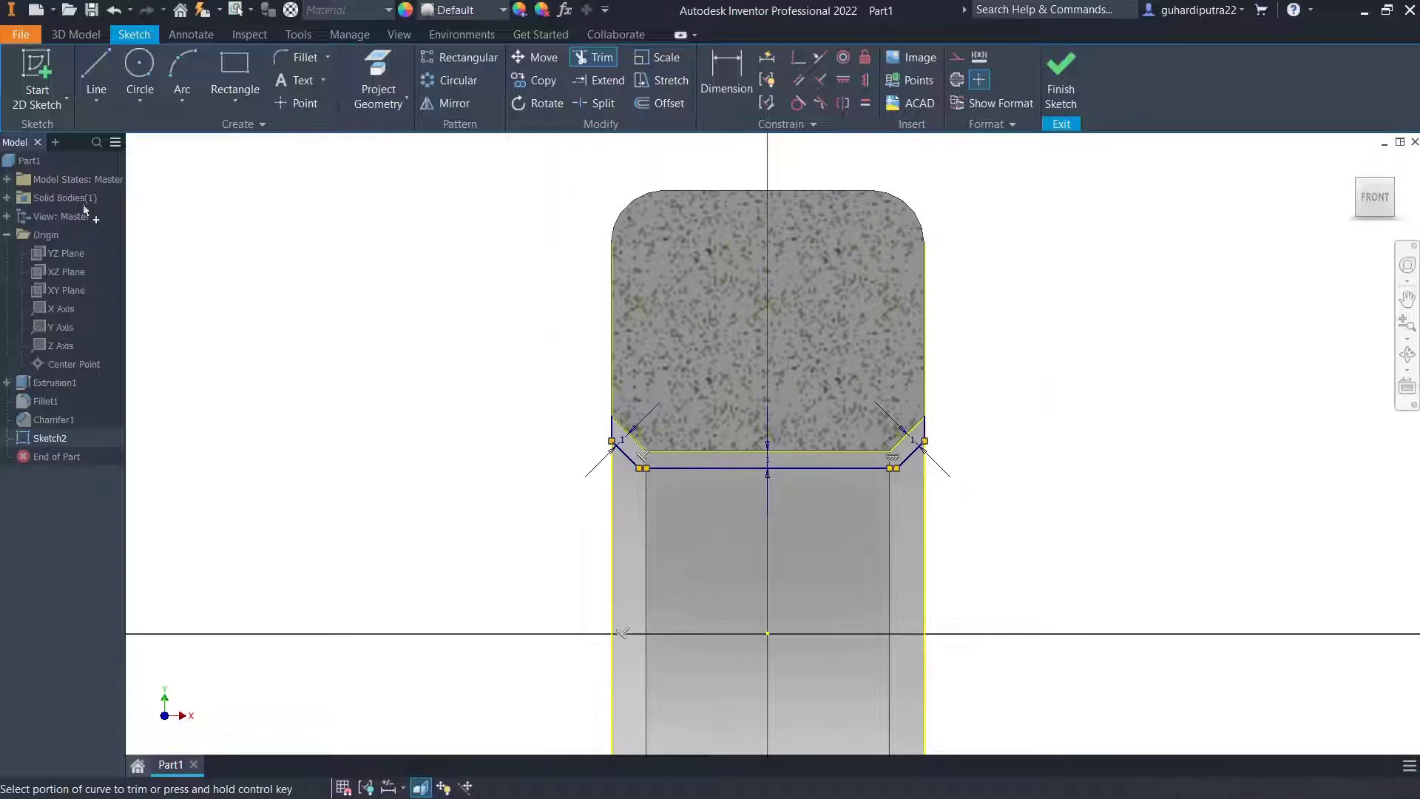
pyautogui.click(94, 72)
pyautogui.click(571, 633)
pyautogui.rightClick(606, 629)
pyautogui.click(582, 582)
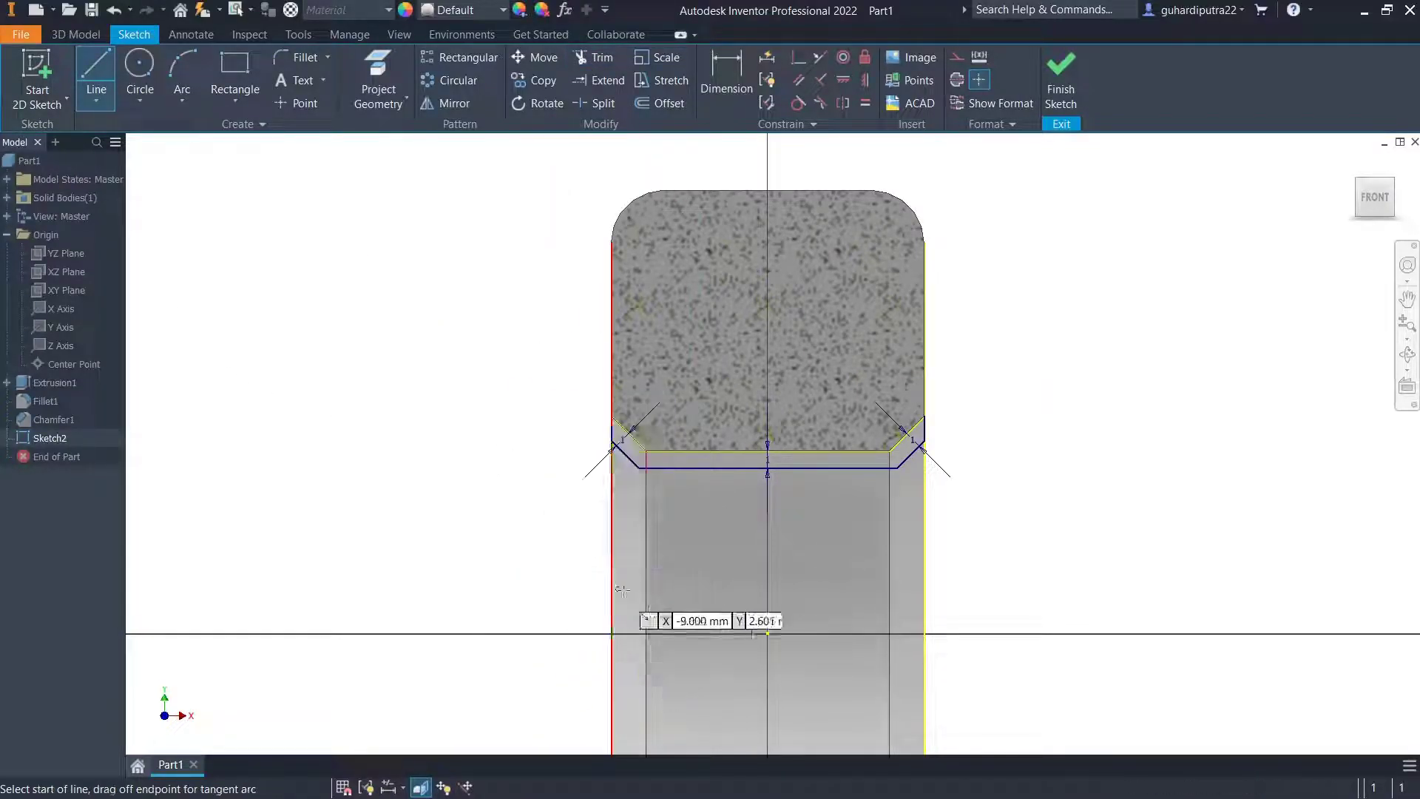
pyautogui.click(767, 633)
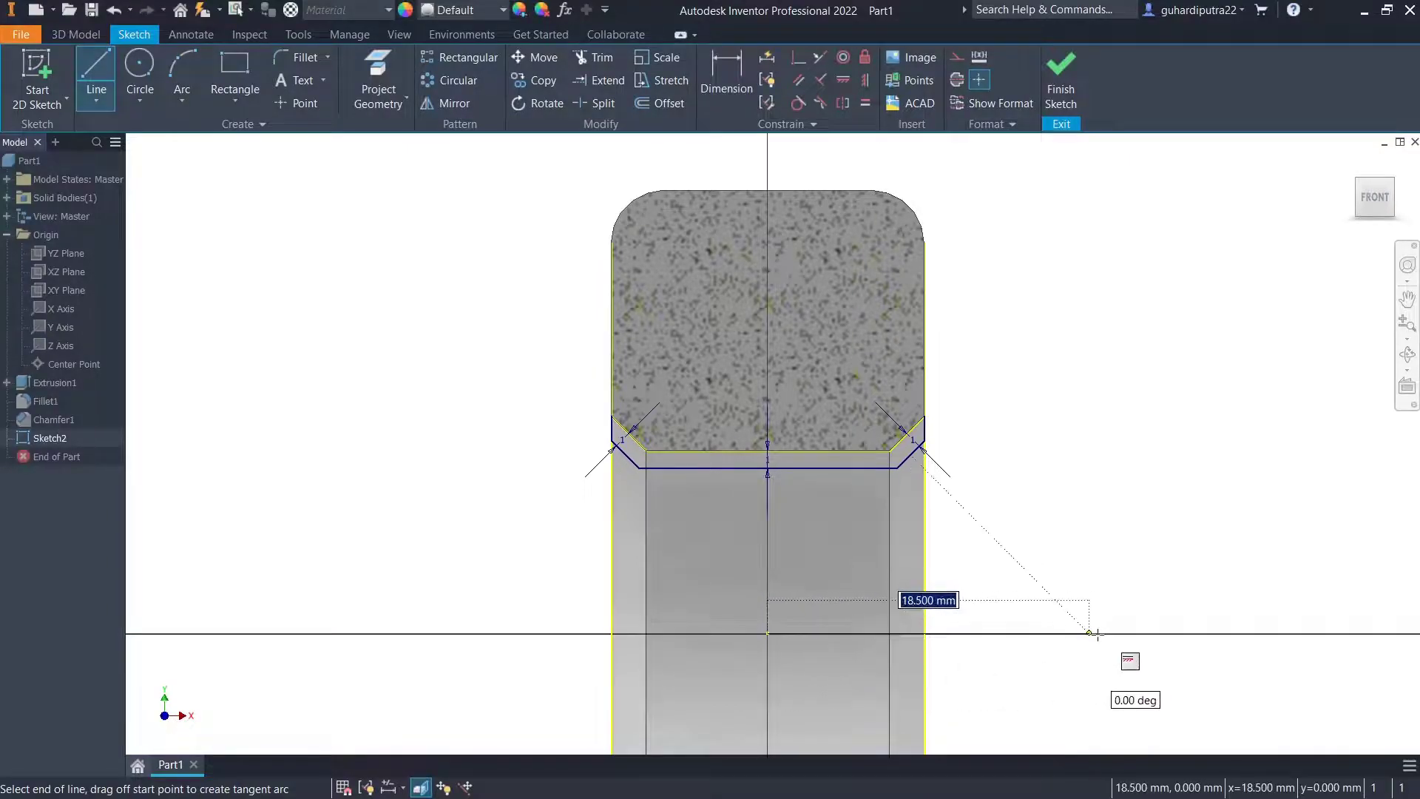
pyautogui.rightClick(1196, 481)
pyautogui.click(1182, 459)
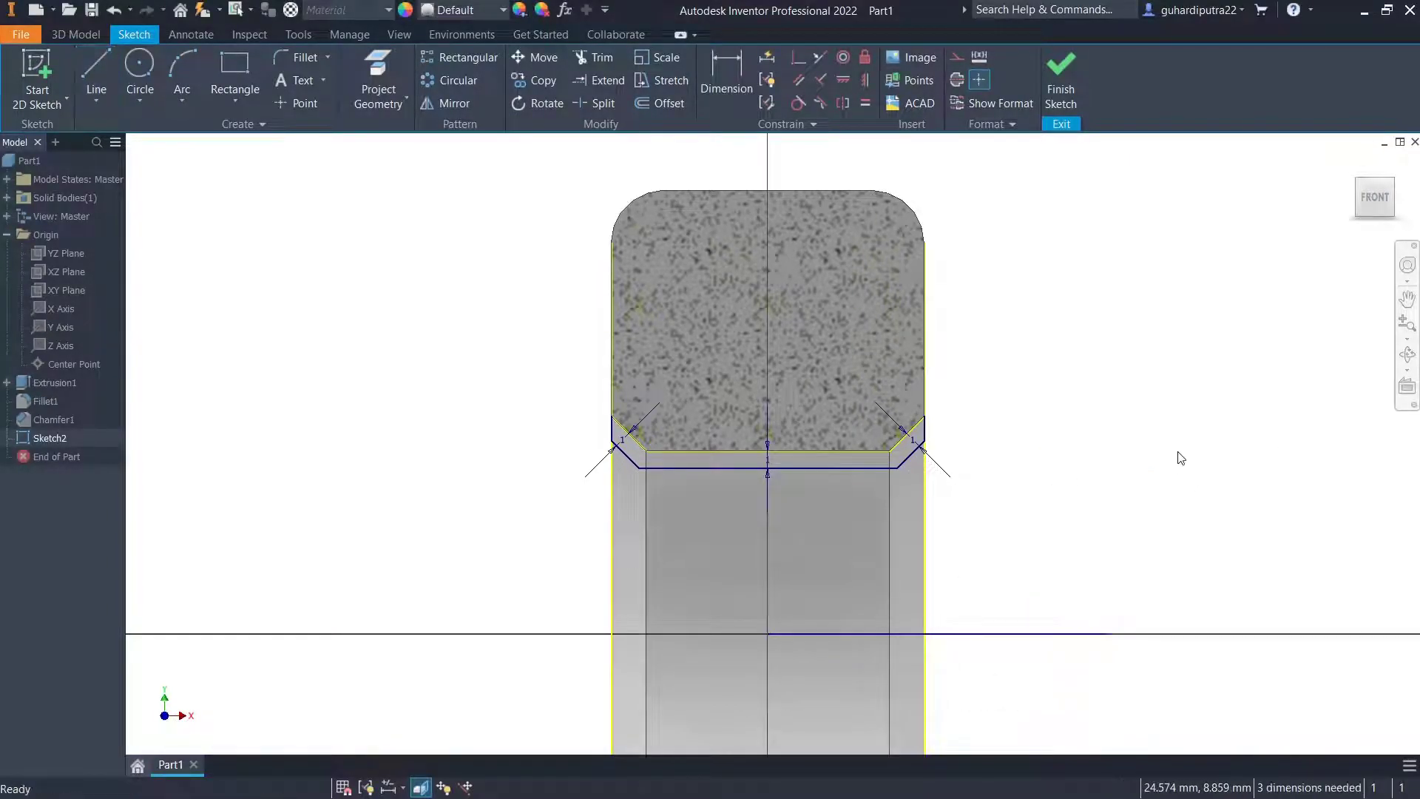
pyautogui.click(1060, 81)
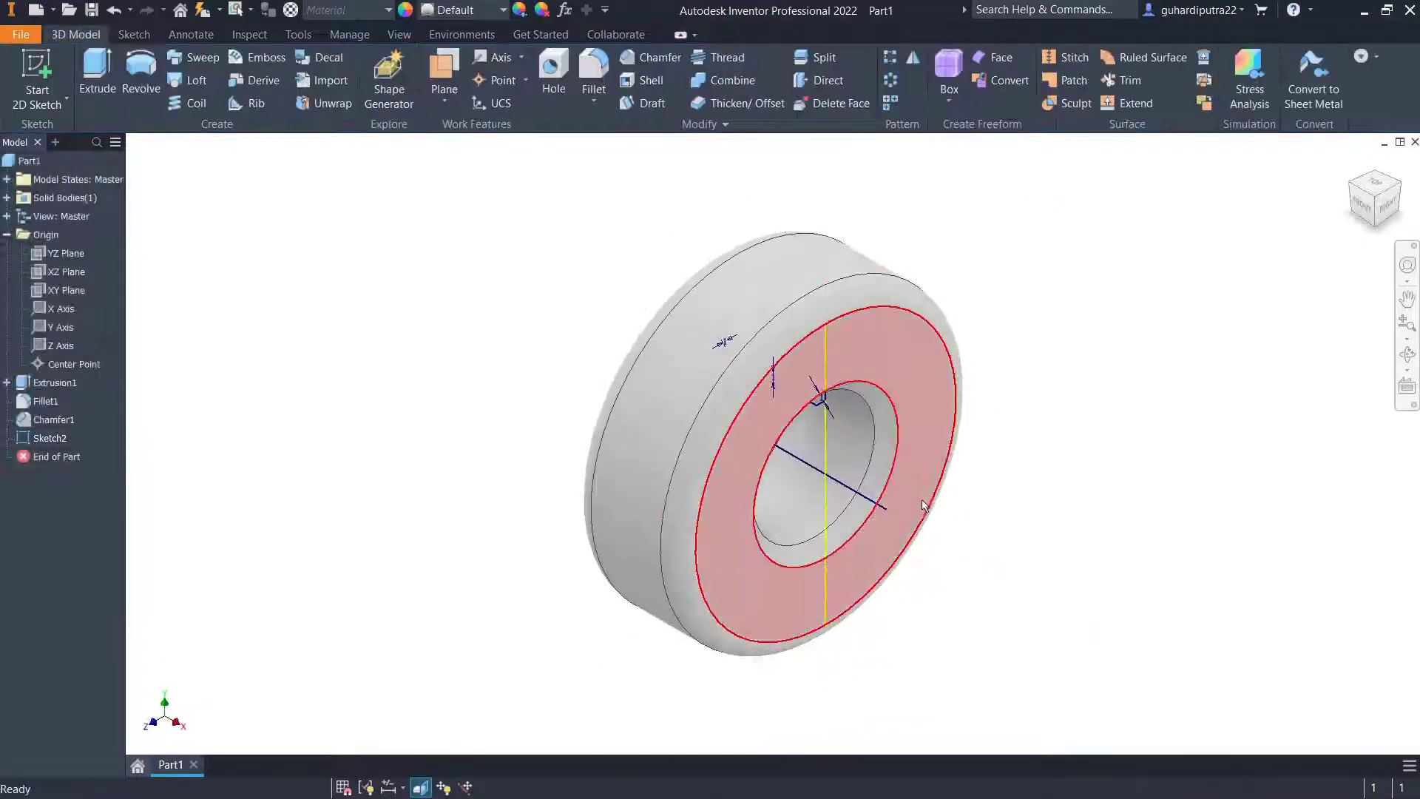
# Revolve the thin bore profile 360 degrees around the horizontal line through the origin, joining it to the ring.
pyautogui.keyDown('shift'); pyautogui.moveTo(927, 488); pyautogui.dragTo(897, 421, button='middle'); pyautogui.keyUp('shift')
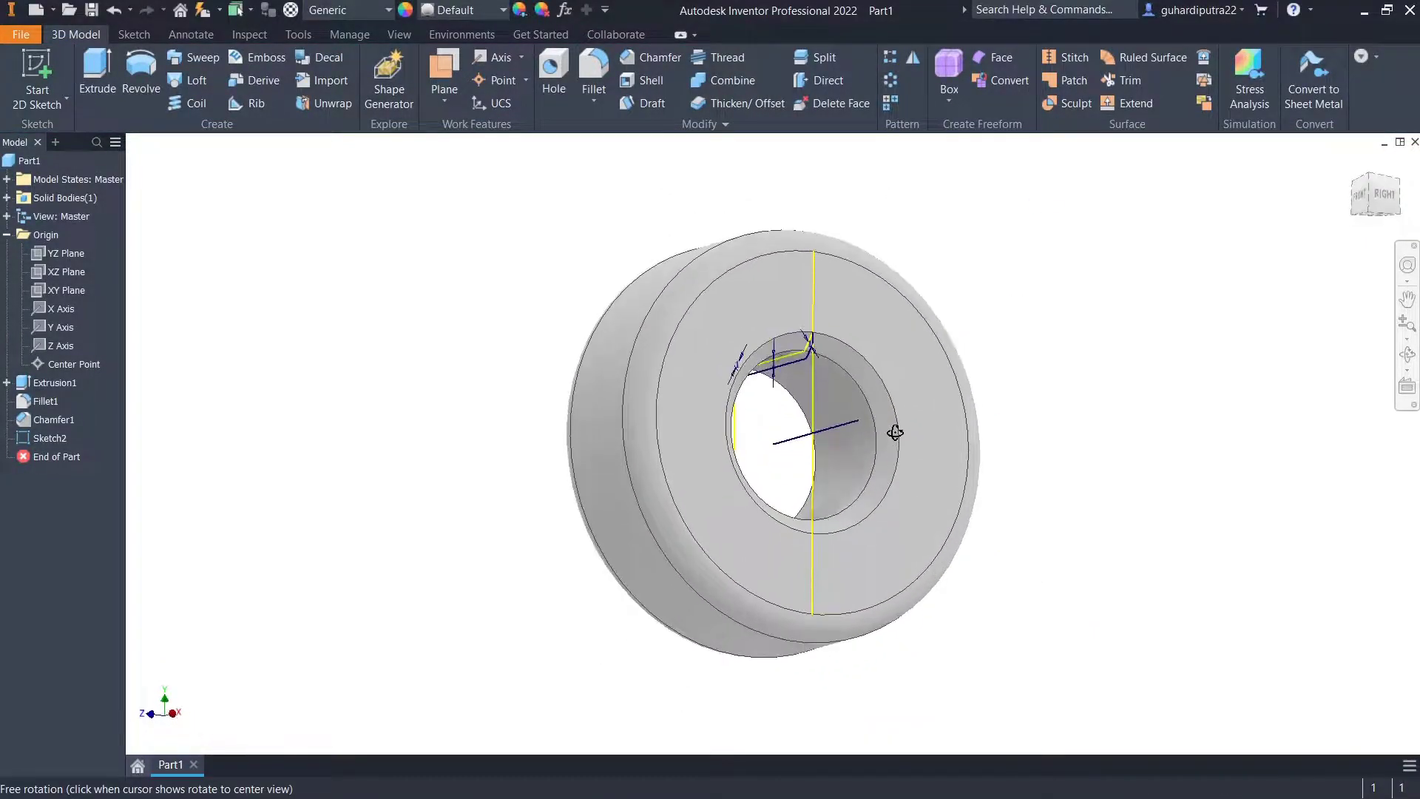
pyautogui.click(123, 80)
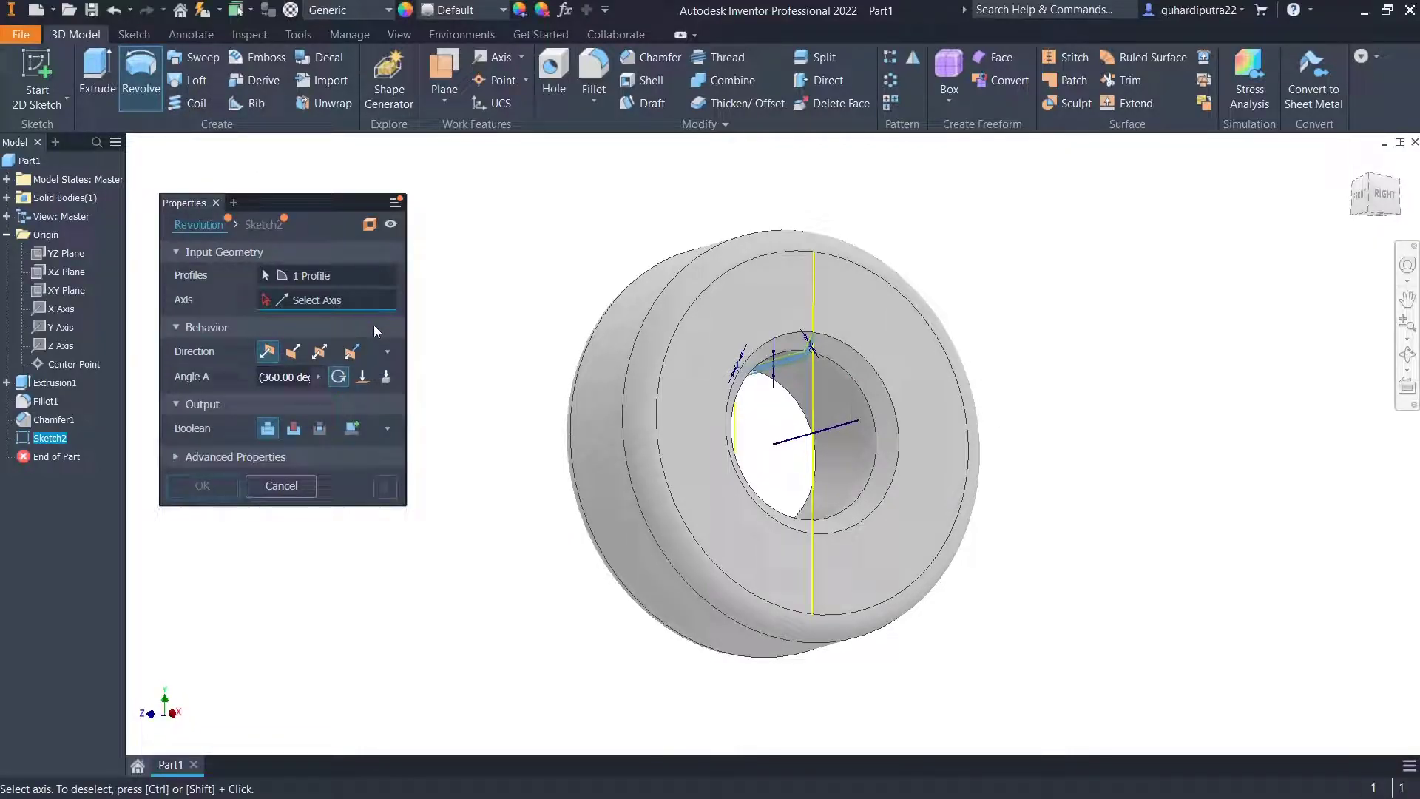
pyautogui.scroll(5, 852, 399)
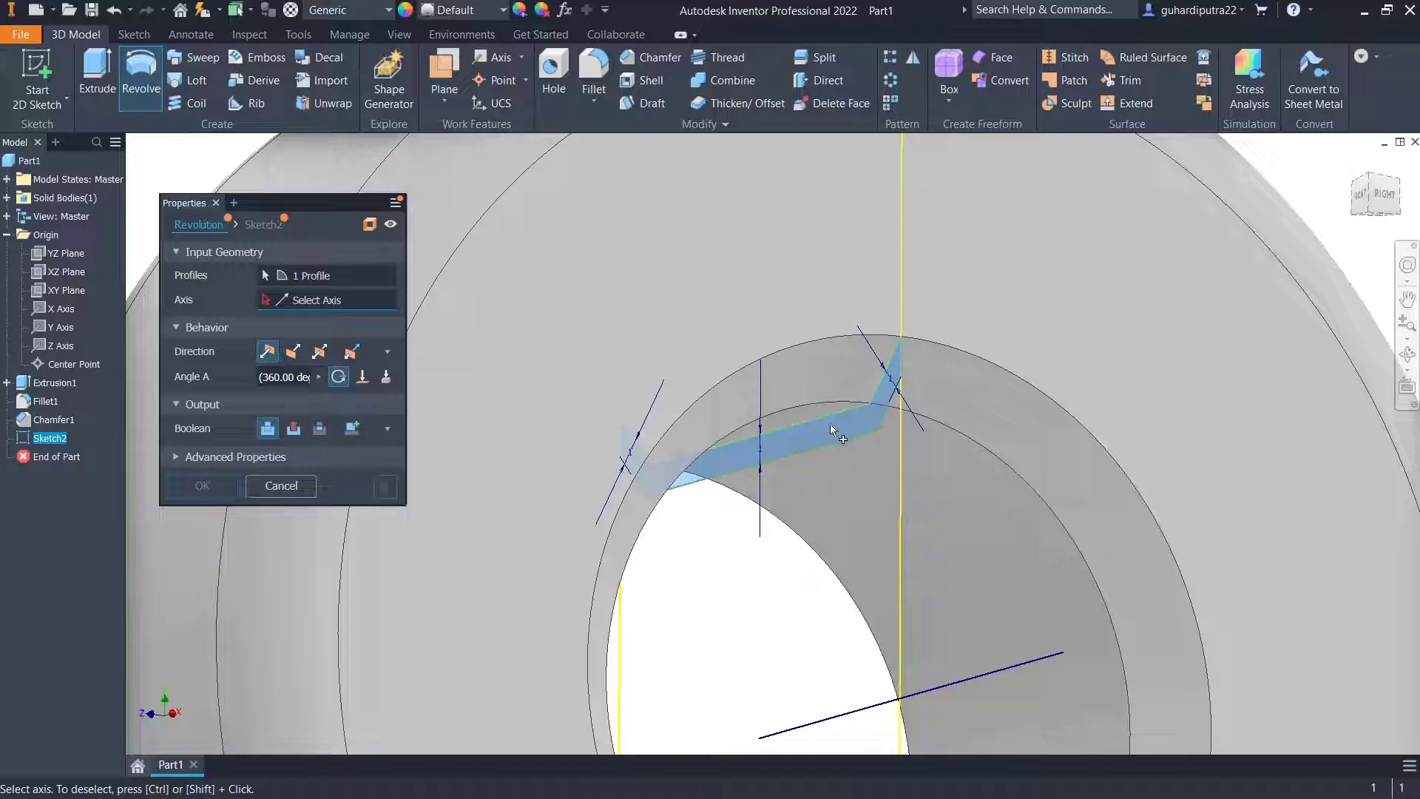
pyautogui.scroll(-2, 635, 435)
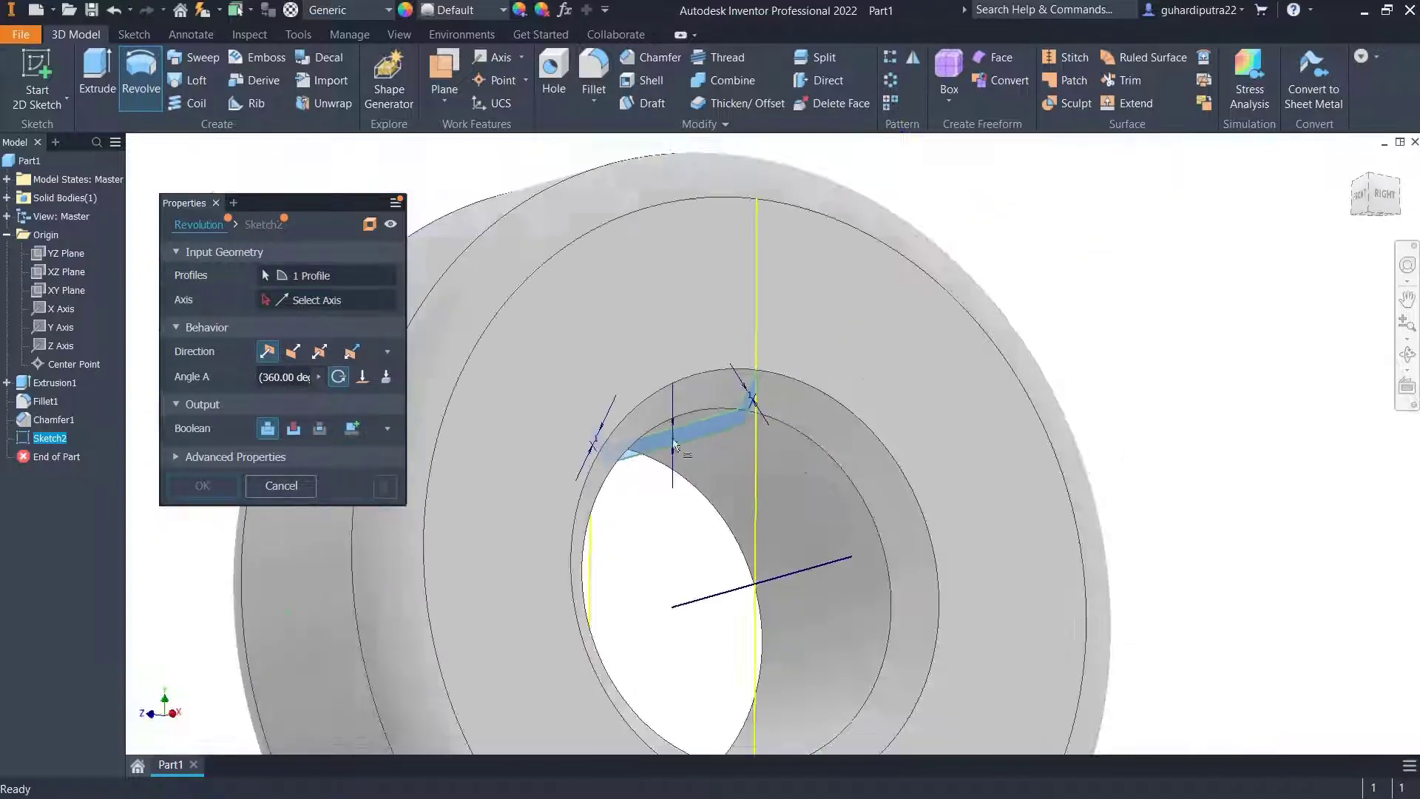
pyautogui.click(798, 584)
pyautogui.scroll(-2, 783, 575)
pyautogui.keyDown('shift'); pyautogui.moveTo(784, 576); pyautogui.dragTo(801, 627, button='middle'); pyautogui.keyUp('shift')
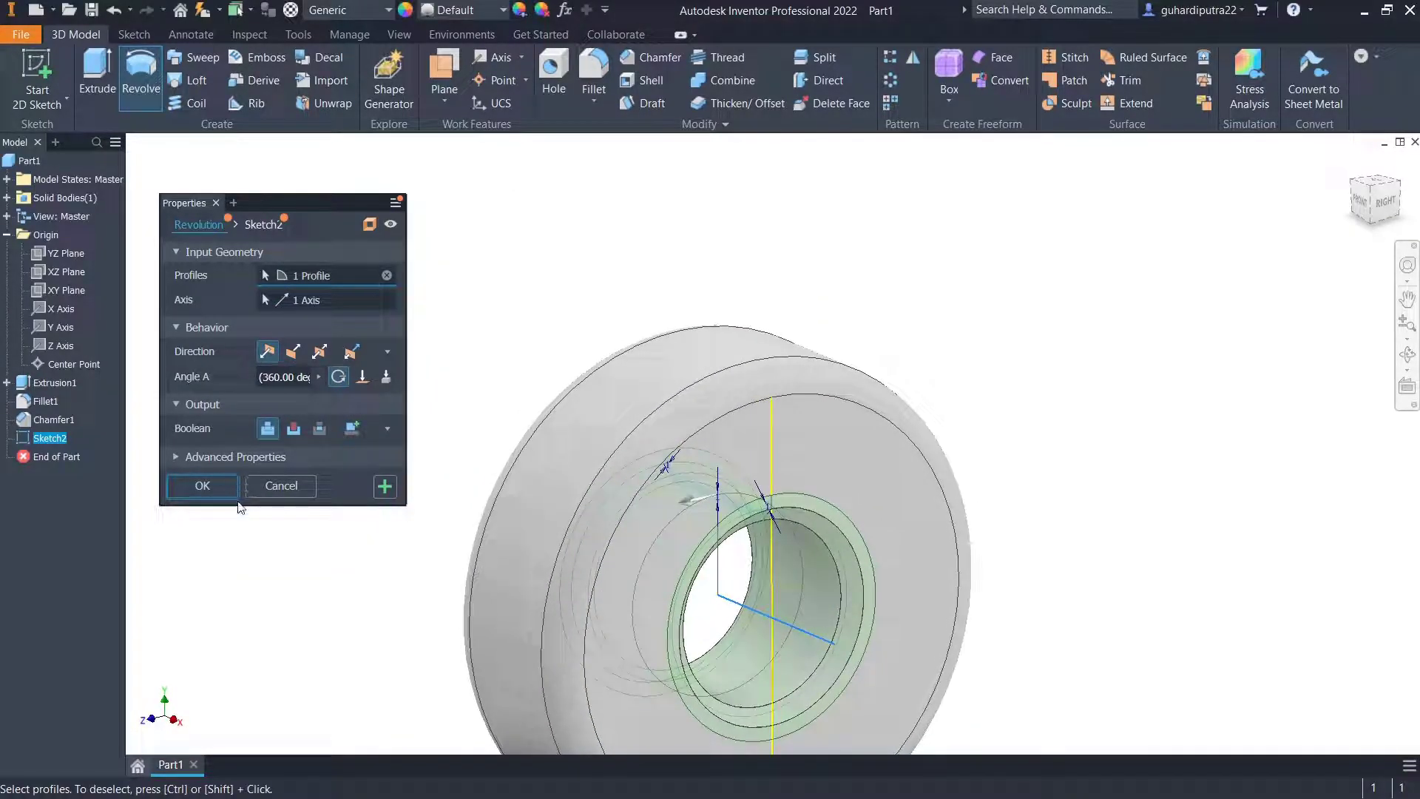
pyautogui.click(203, 486)
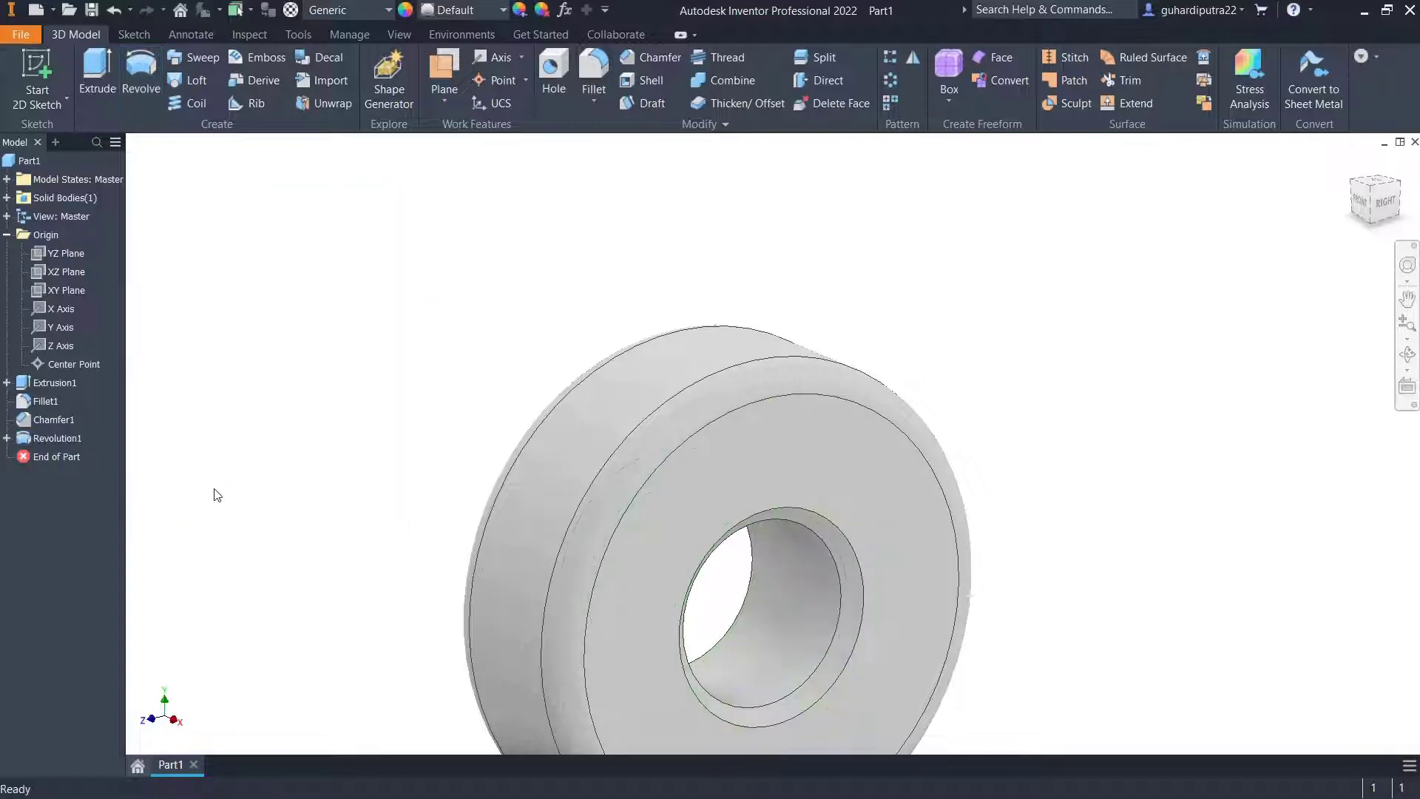
# Apply the Light Red appearance to the whole part.
pyautogui.scroll(-2, 734, 551)
pyautogui.keyDown('shift'); pyautogui.moveTo(734, 551); pyautogui.dragTo(580, 564, button='middle'); pyautogui.keyUp('shift')
pyautogui.click(28, 160)
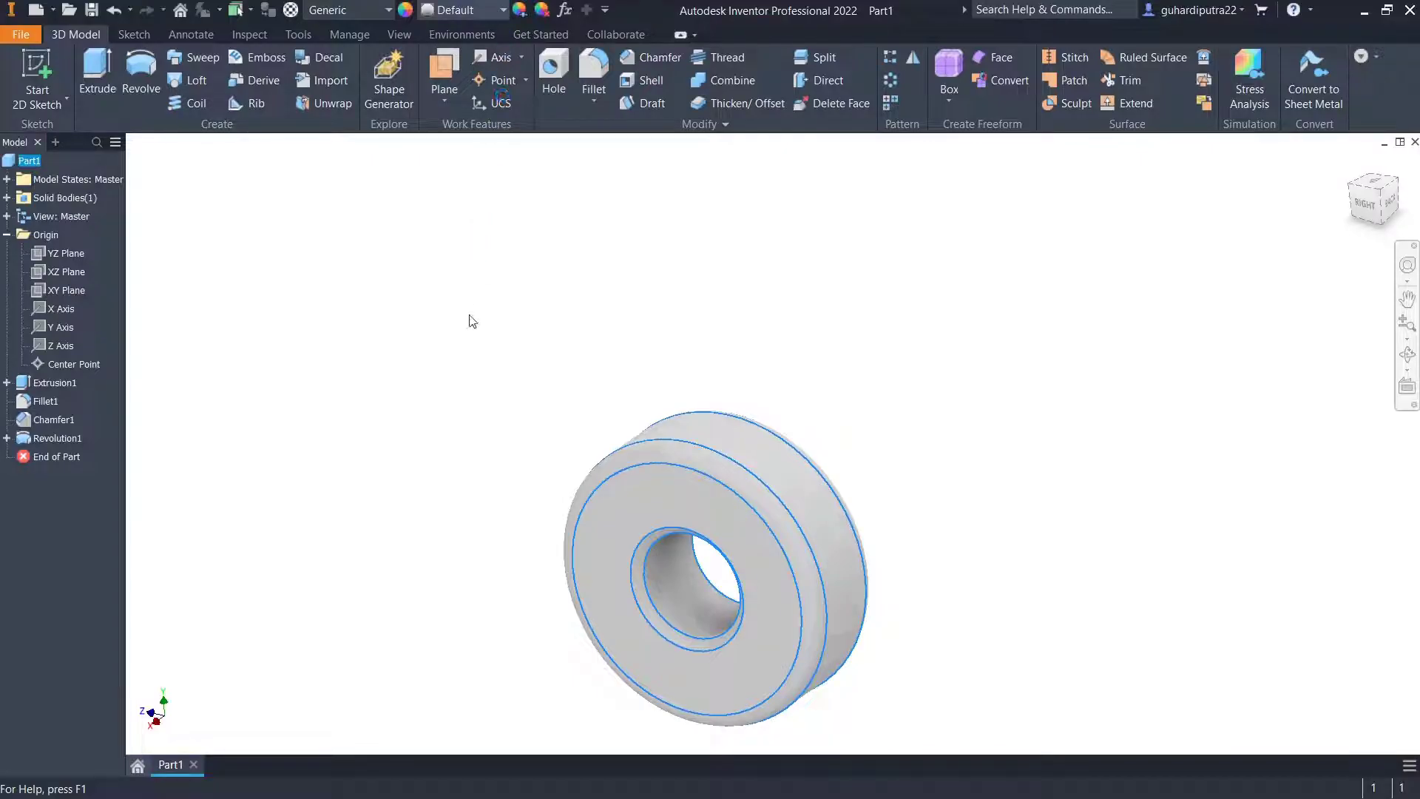
pyautogui.click(755, 559)
pyautogui.moveTo(832, 483); pyautogui.dragTo(941, 340, button='middle')
pyautogui.click(446, 9)
pyautogui.scroll(-10, 485, 413)
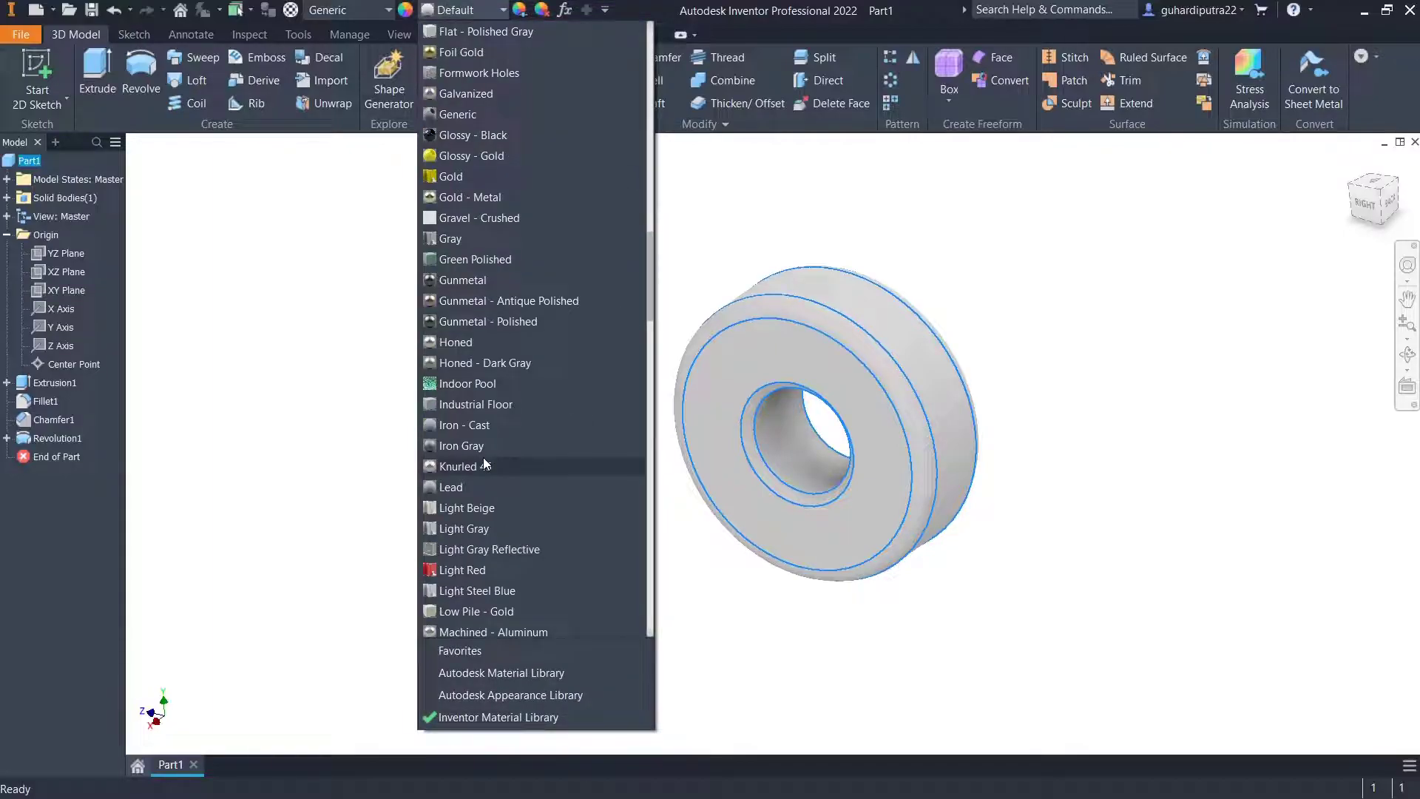
pyautogui.click(481, 570)
# Give the revolved bore liner a black appearance that contrasts with the red ring.
pyautogui.keyDown('shift'); pyautogui.moveTo(797, 551); pyautogui.dragTo(729, 517, button='middle'); pyautogui.keyUp('shift')
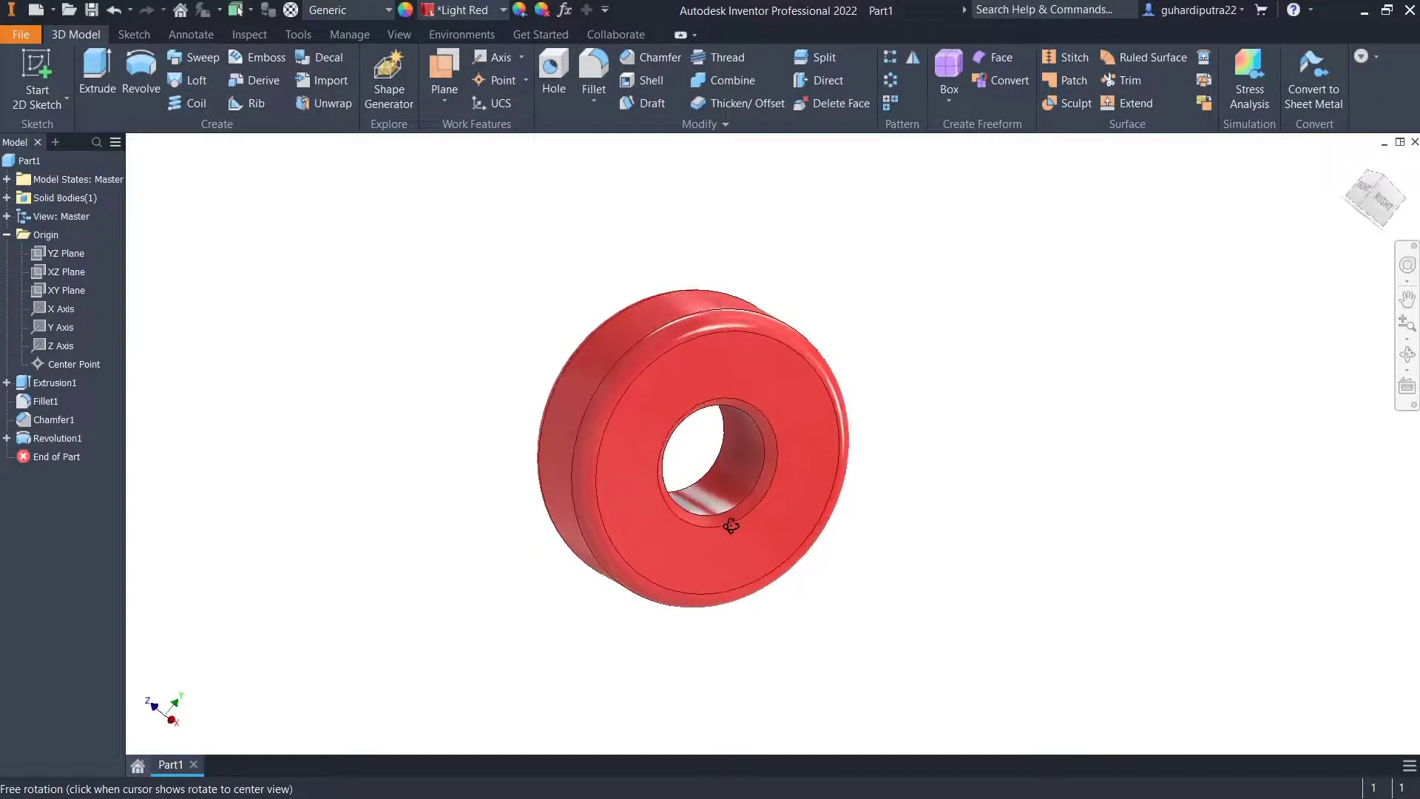
pyautogui.click(45, 438)
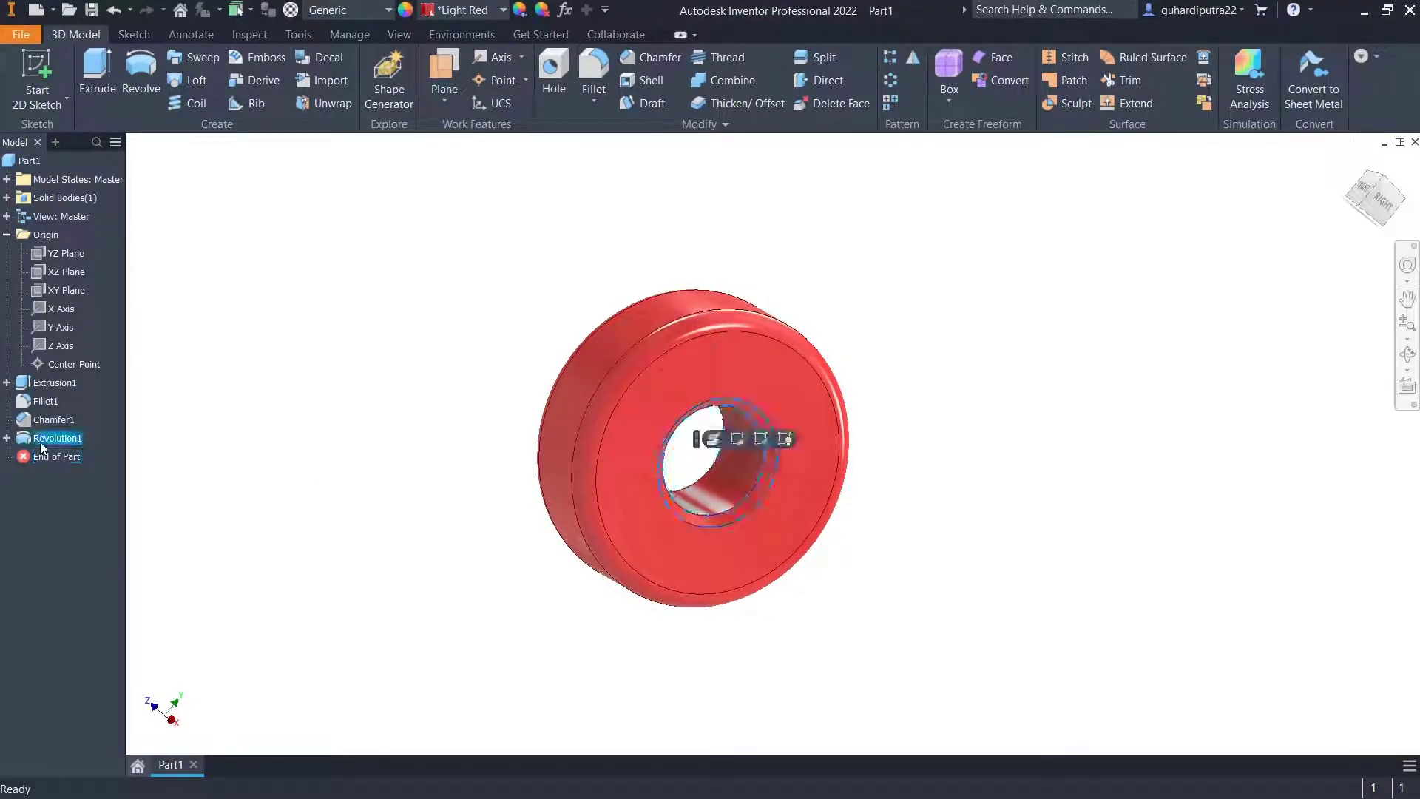
pyautogui.click(491, 13)
pyautogui.scroll(-8, 505, 492)
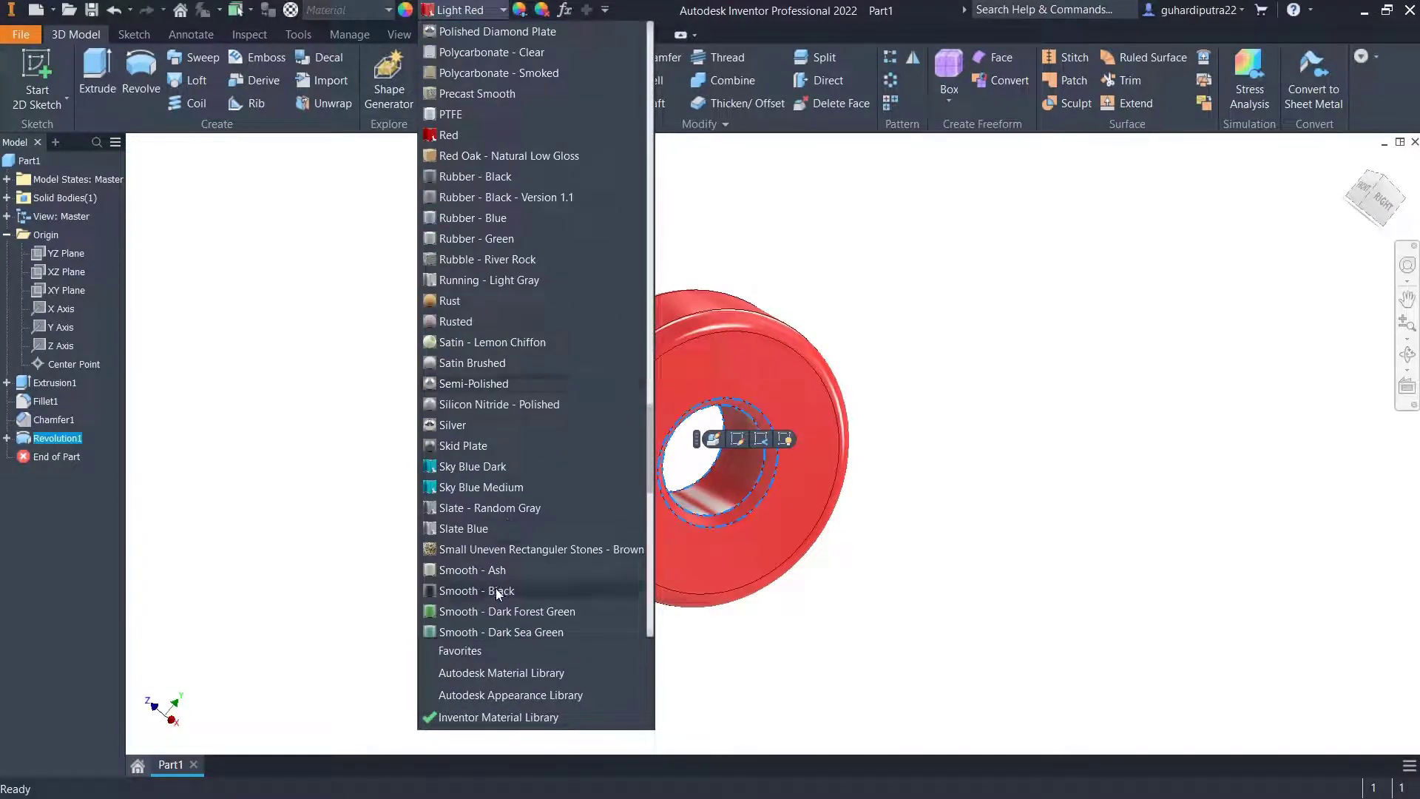
pyautogui.scroll(-2, 471, 502)
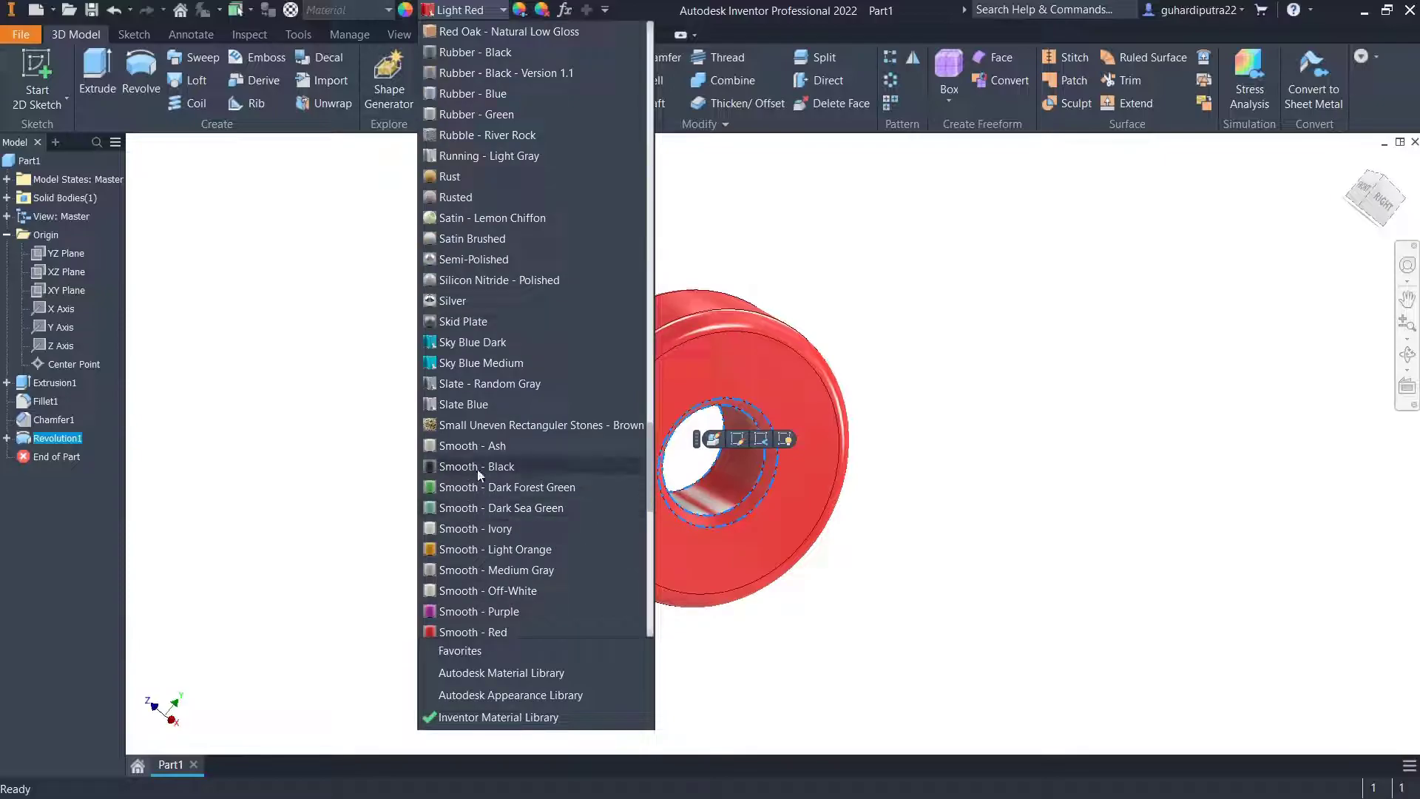
pyautogui.scroll(-4, 476, 472)
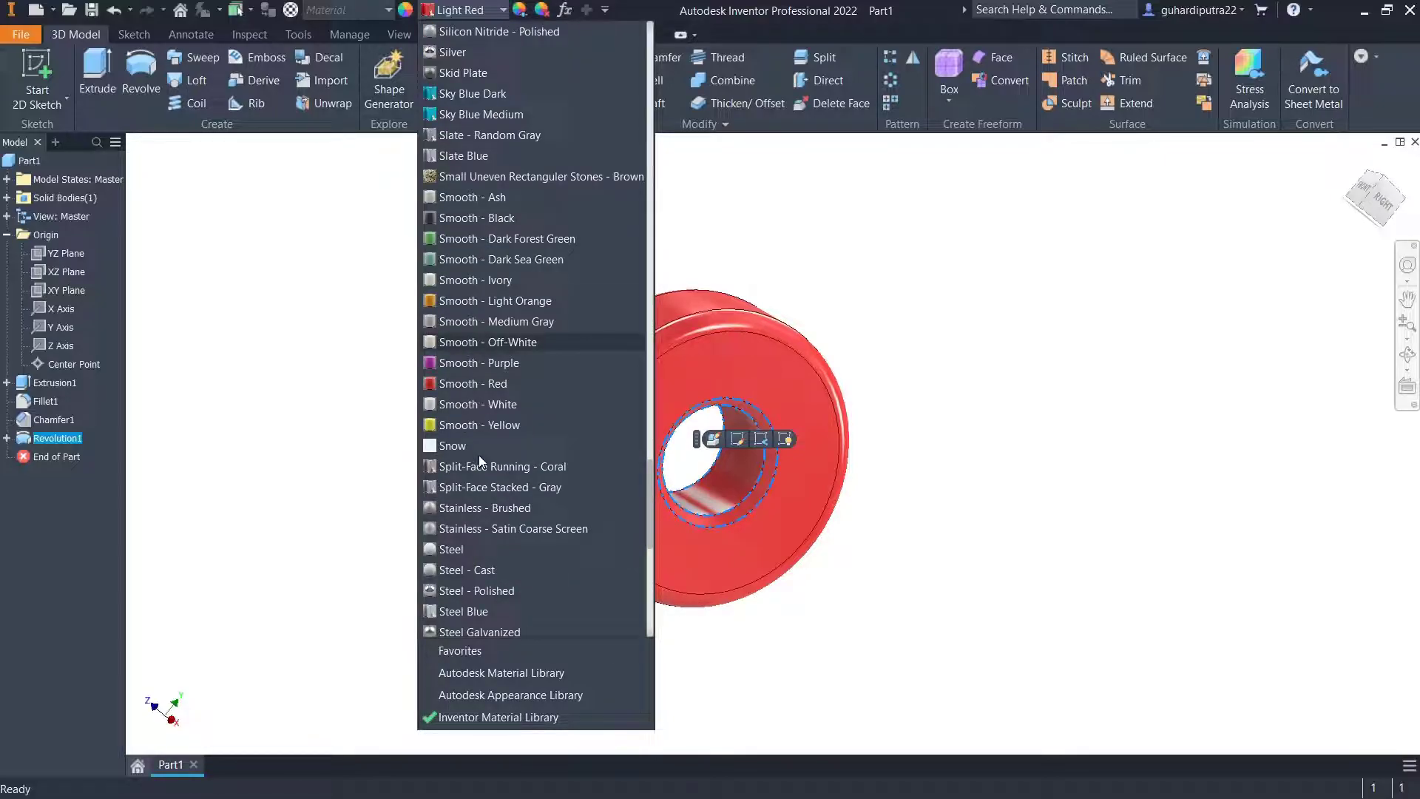
pyautogui.scroll(-2, 477, 454)
pyautogui.scroll(4, 478, 455)
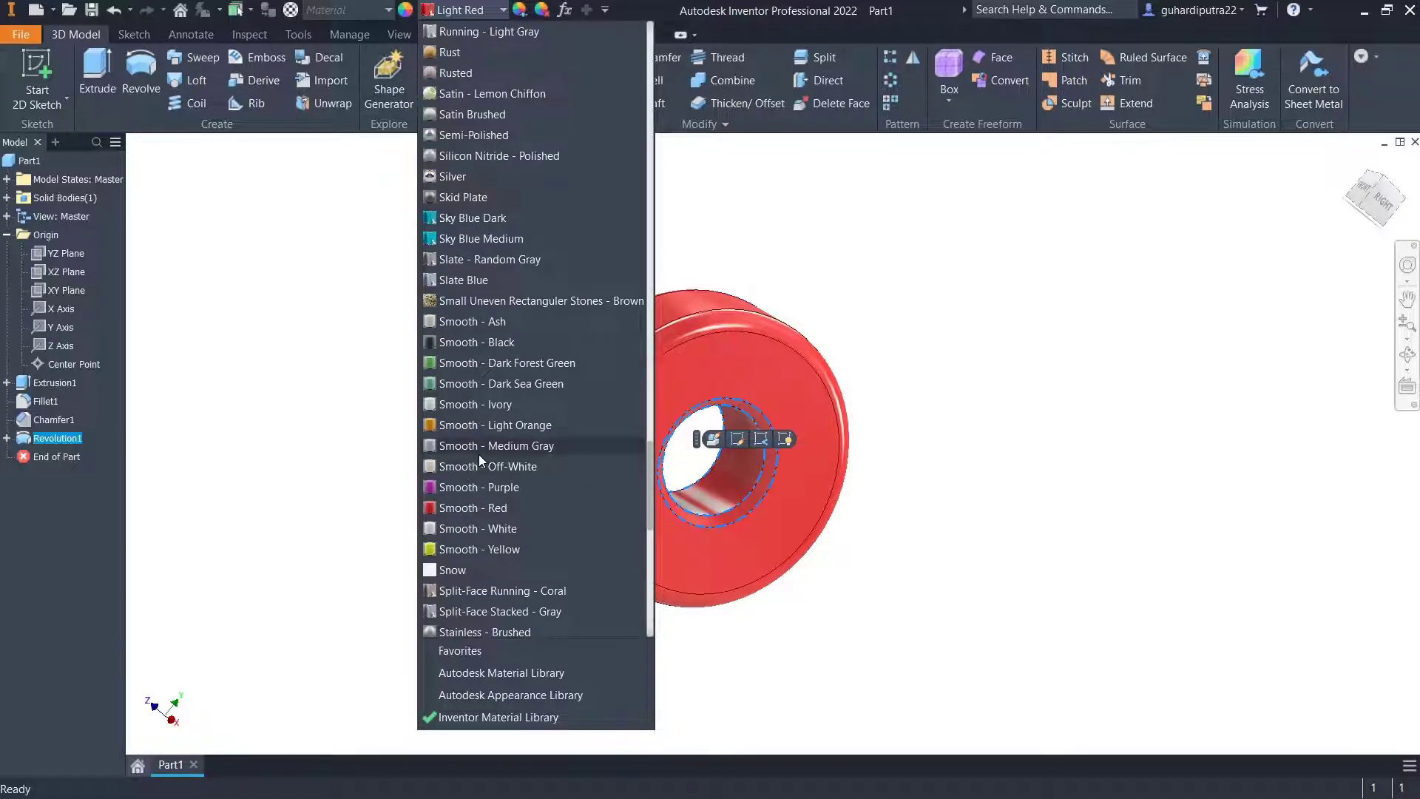
pyautogui.scroll(20, 478, 454)
pyautogui.scroll(4, 478, 453)
pyautogui.click(474, 92)
pyautogui.click(998, 528)
pyautogui.keyDown('shift'); pyautogui.moveTo(913, 540); pyautogui.dragTo(698, 383, button='middle'); pyautogui.keyUp('shift')
pyautogui.scroll(-3, 699, 383)
pyautogui.scroll(3, 698, 383)
pyautogui.keyDown('shift'); pyautogui.moveTo(716, 435); pyautogui.dragTo(855, 444, button='middle'); pyautogui.keyUp('shift')
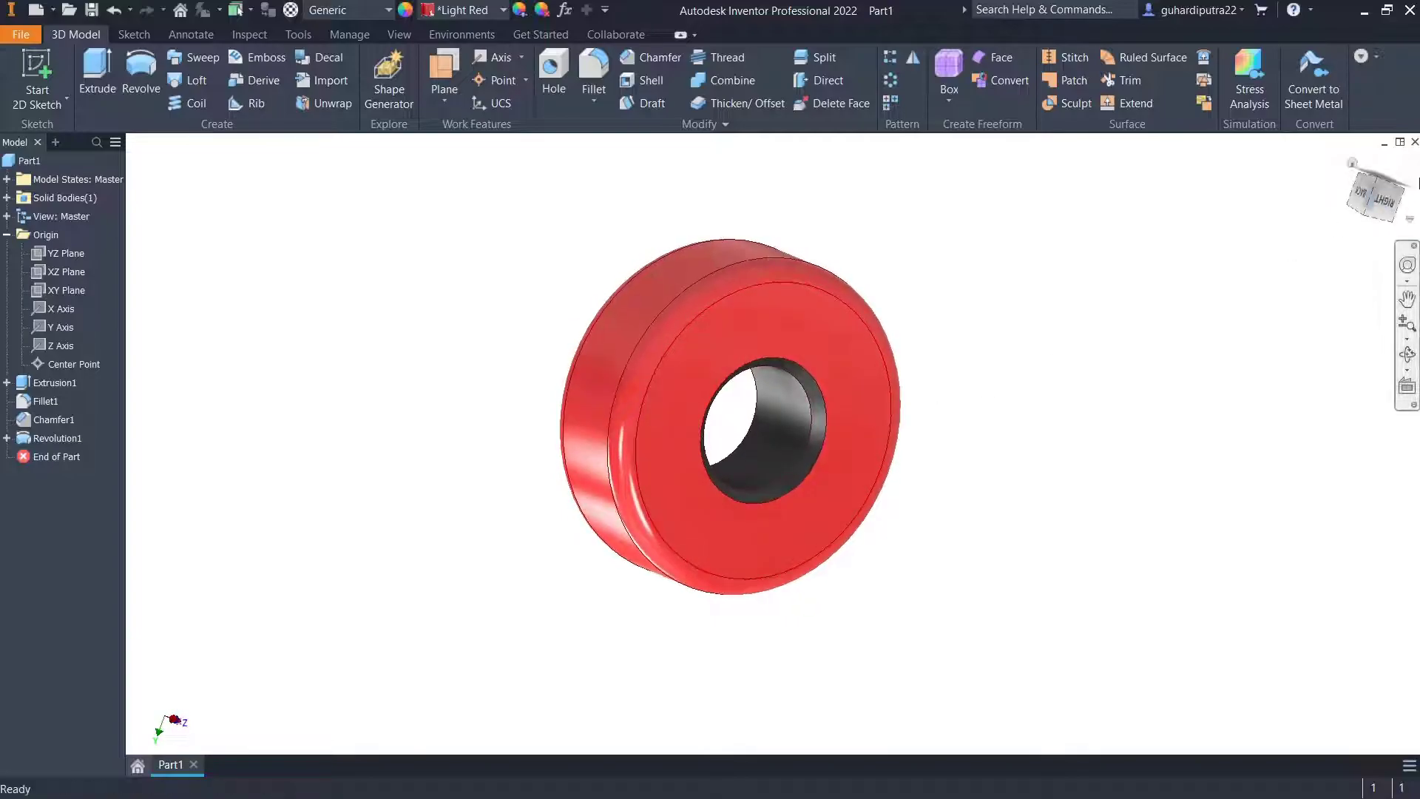
# Return the part to its home view and save it as wheel in the wheels, bosh, bearing folder.
pyautogui.click(1352, 162)
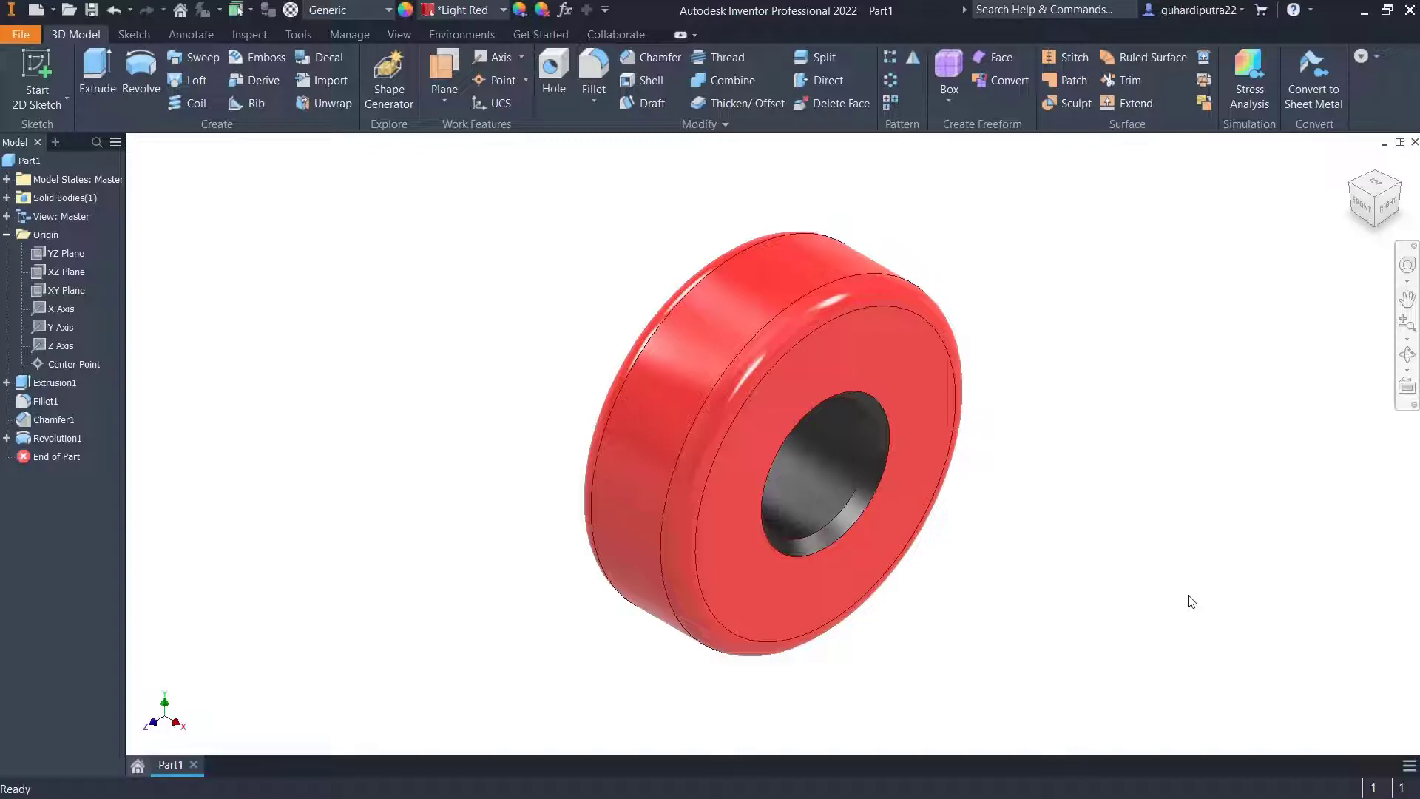
pyautogui.click(24, 39)
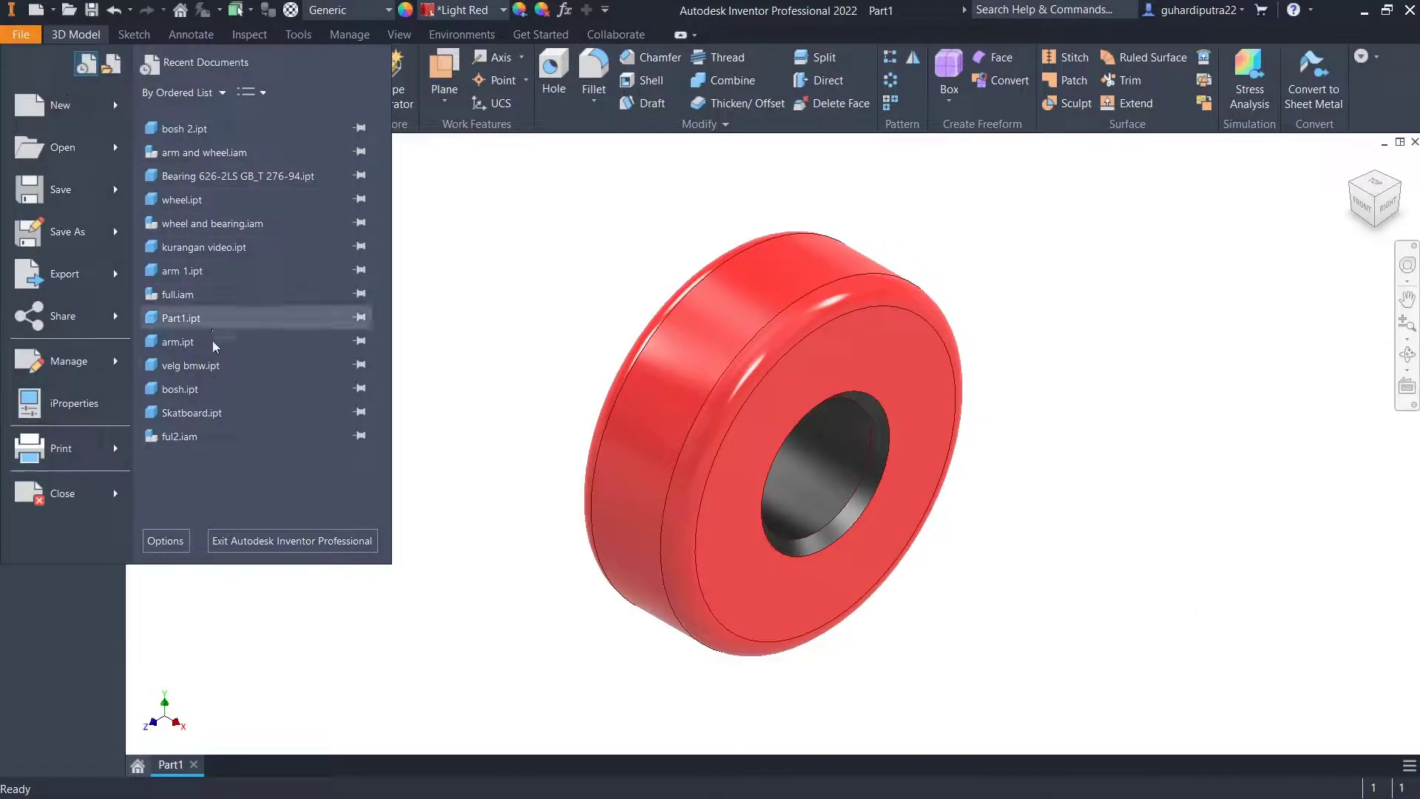
pyautogui.click(52, 235)
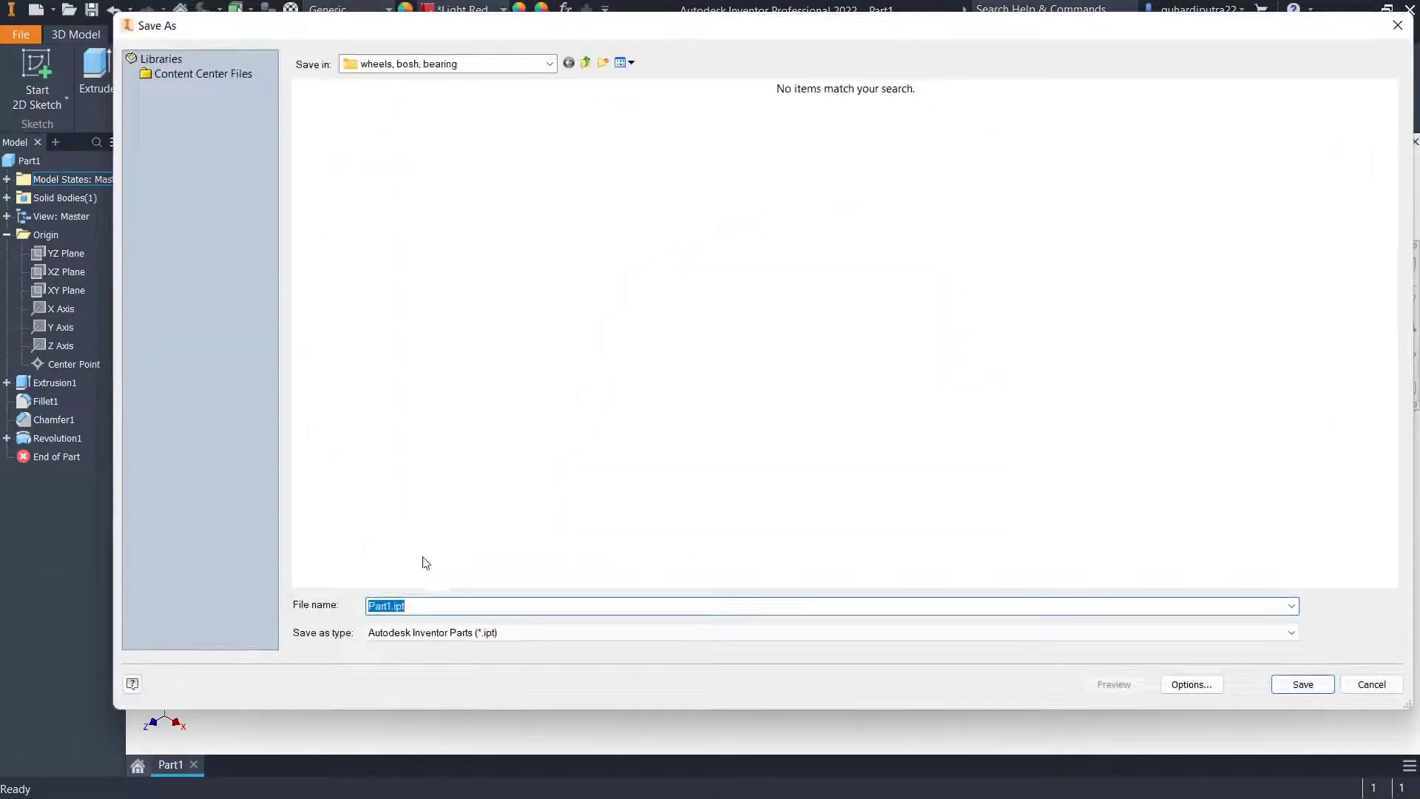
pyautogui.write('wheel')
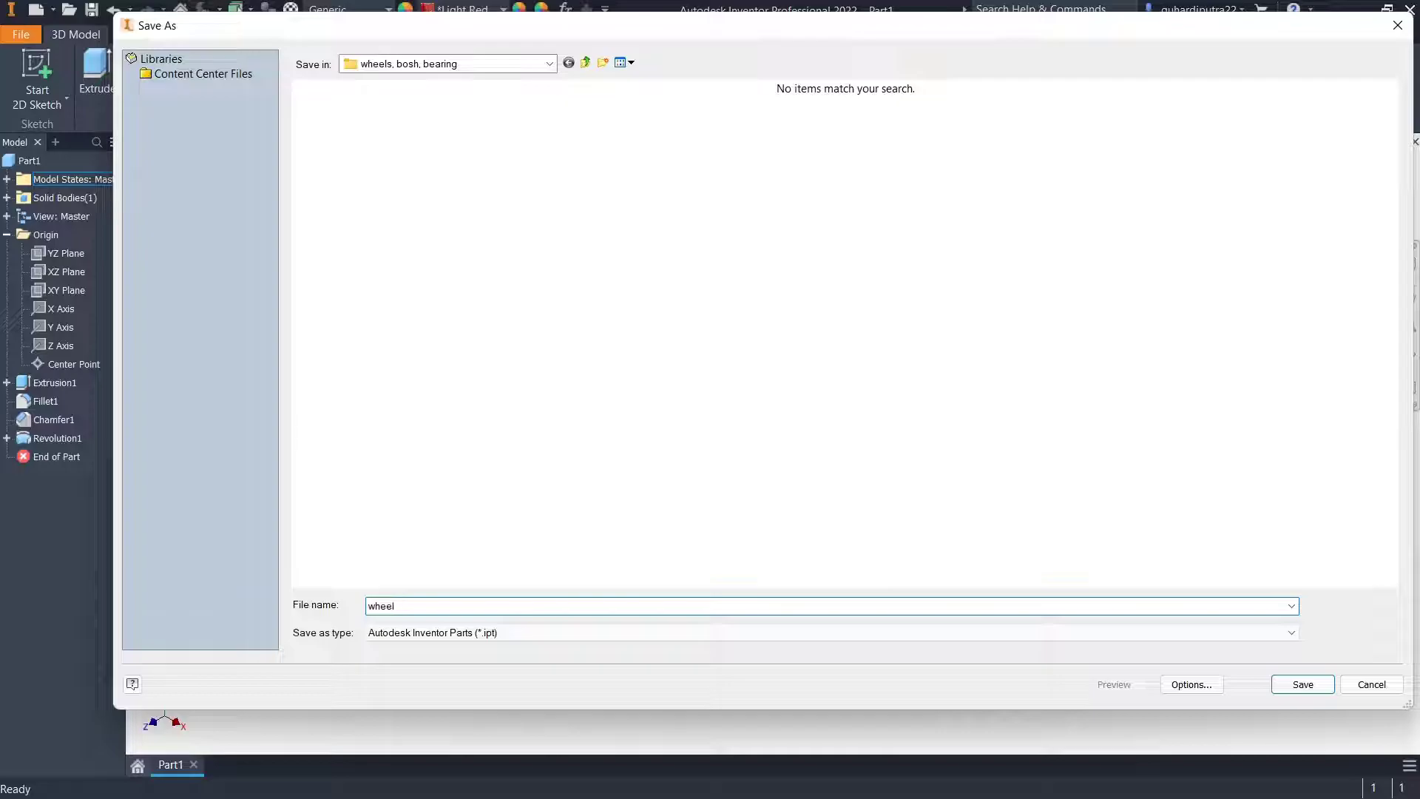
pyautogui.press('Return')
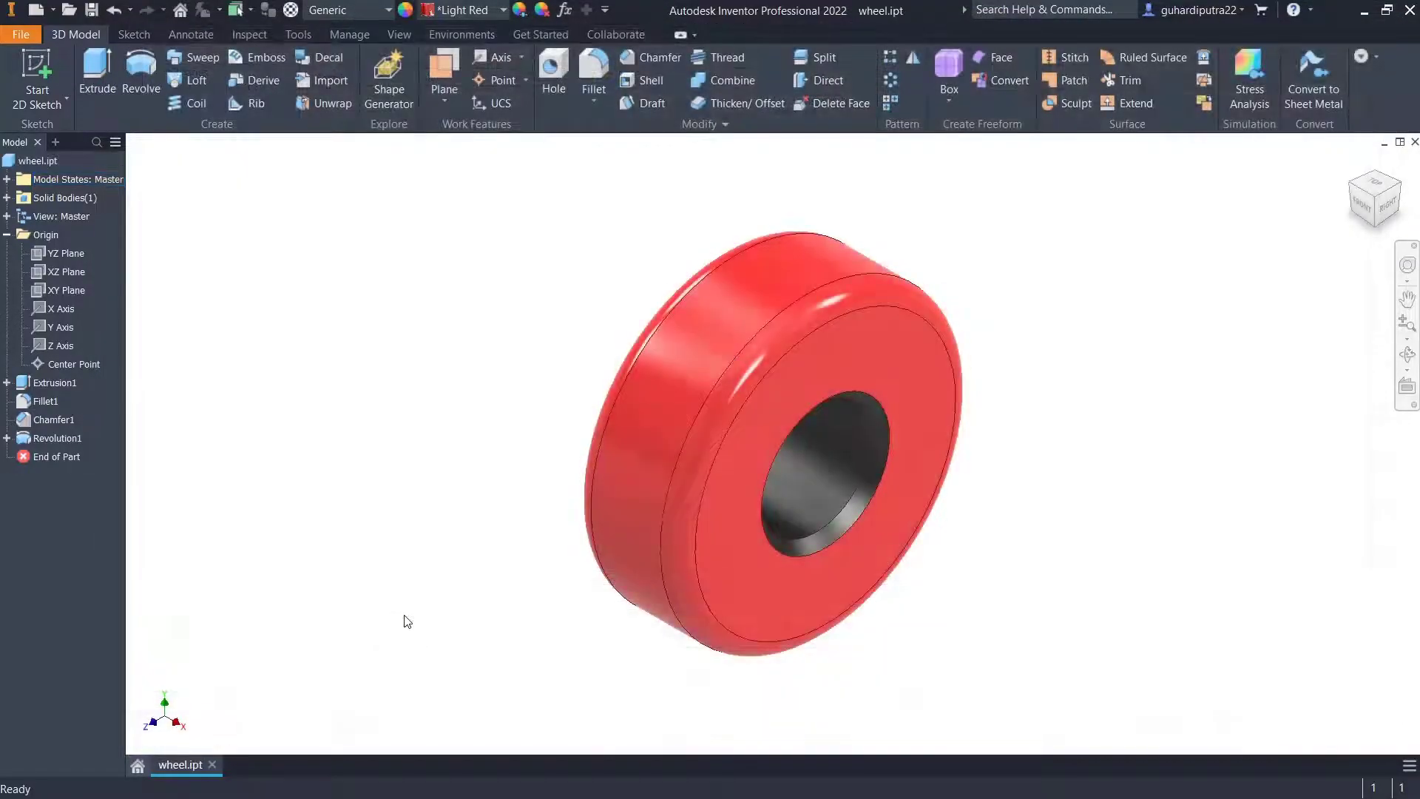
# Create a new part file from the metric Standard (mm).ipt template.
pyautogui.click(21, 35)
pyautogui.click(58, 108)
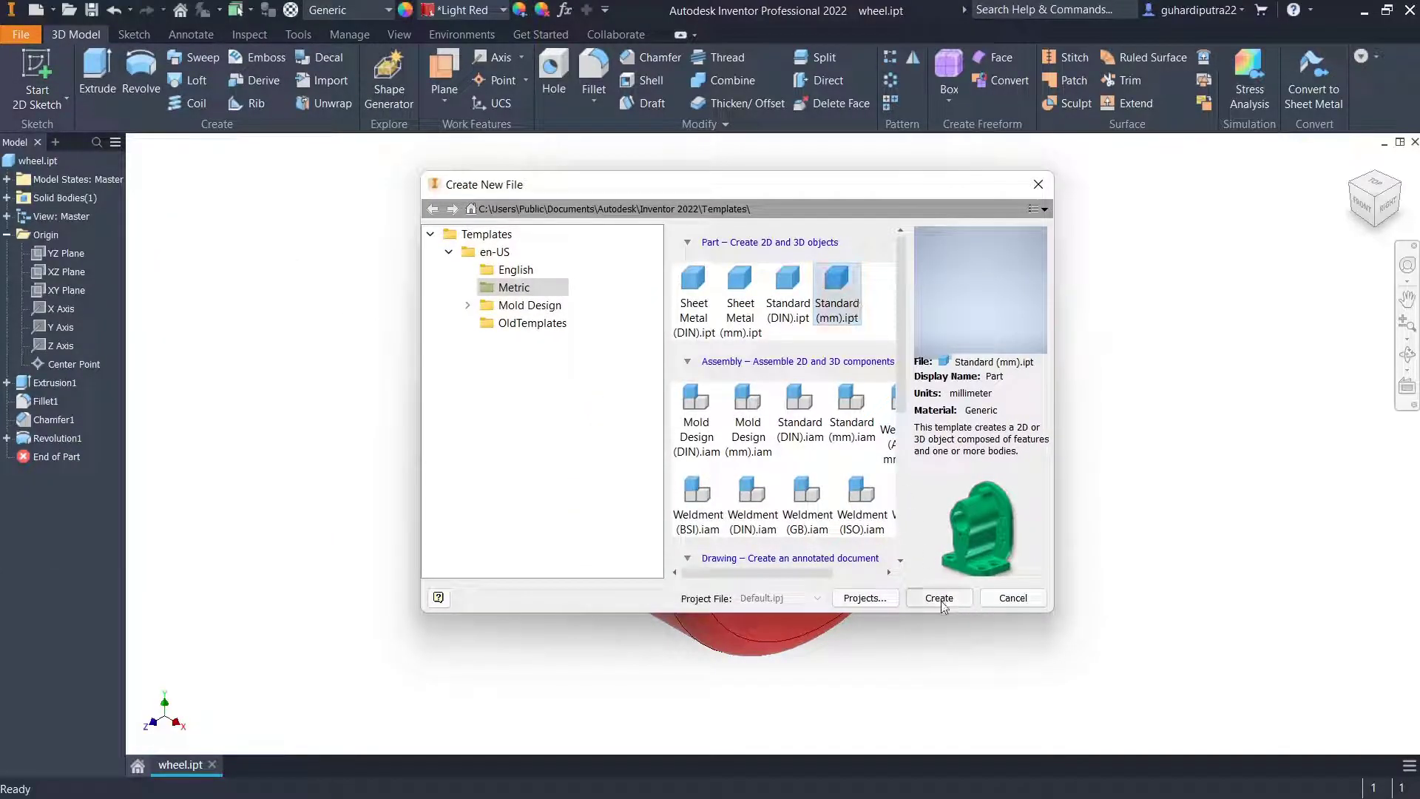
pyautogui.click(938, 598)
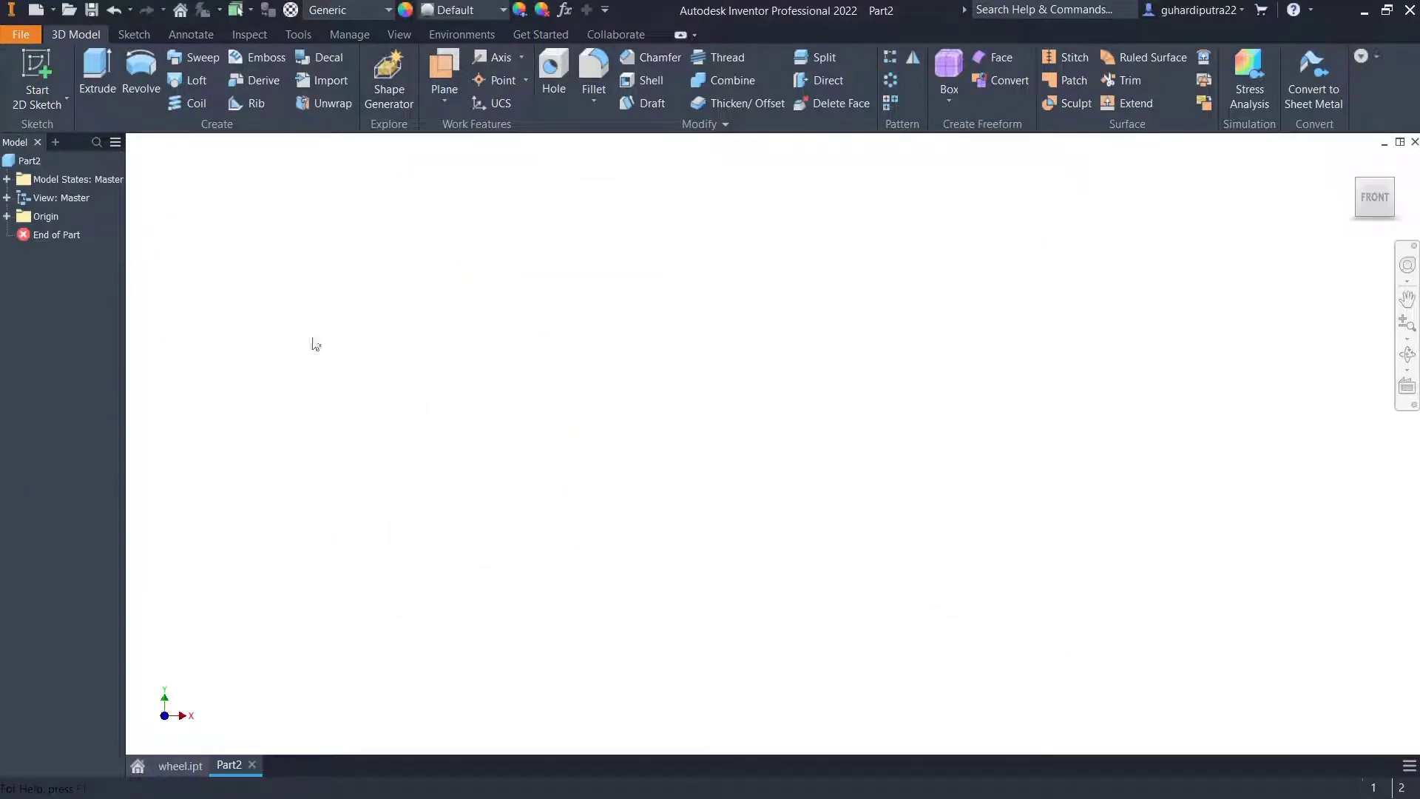
# Start a sketch on the YZ plane and draw two concentric circles centered on the origin, the inner one about 13 mm in diameter.
pyautogui.click(26, 76)
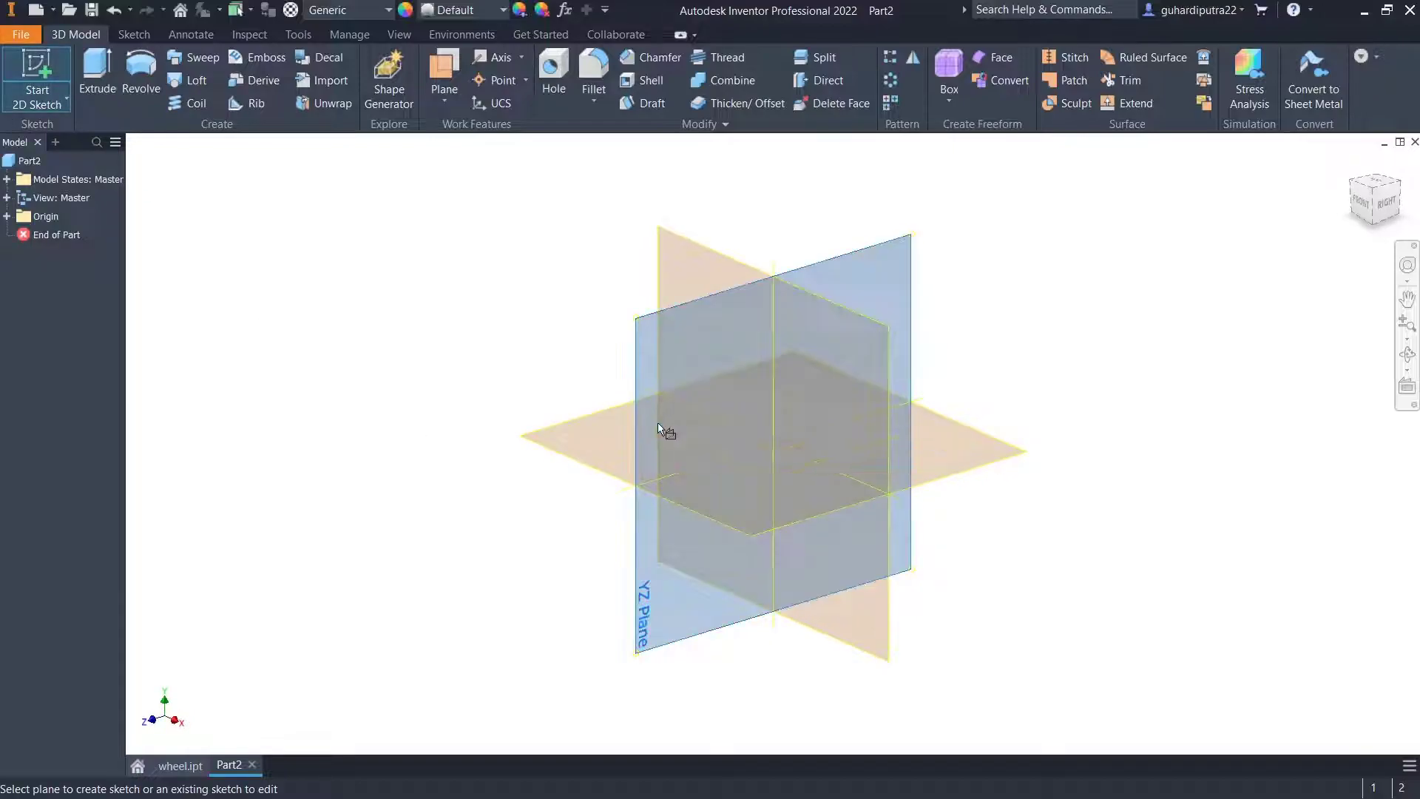
pyautogui.click(657, 423)
pyautogui.click(139, 67)
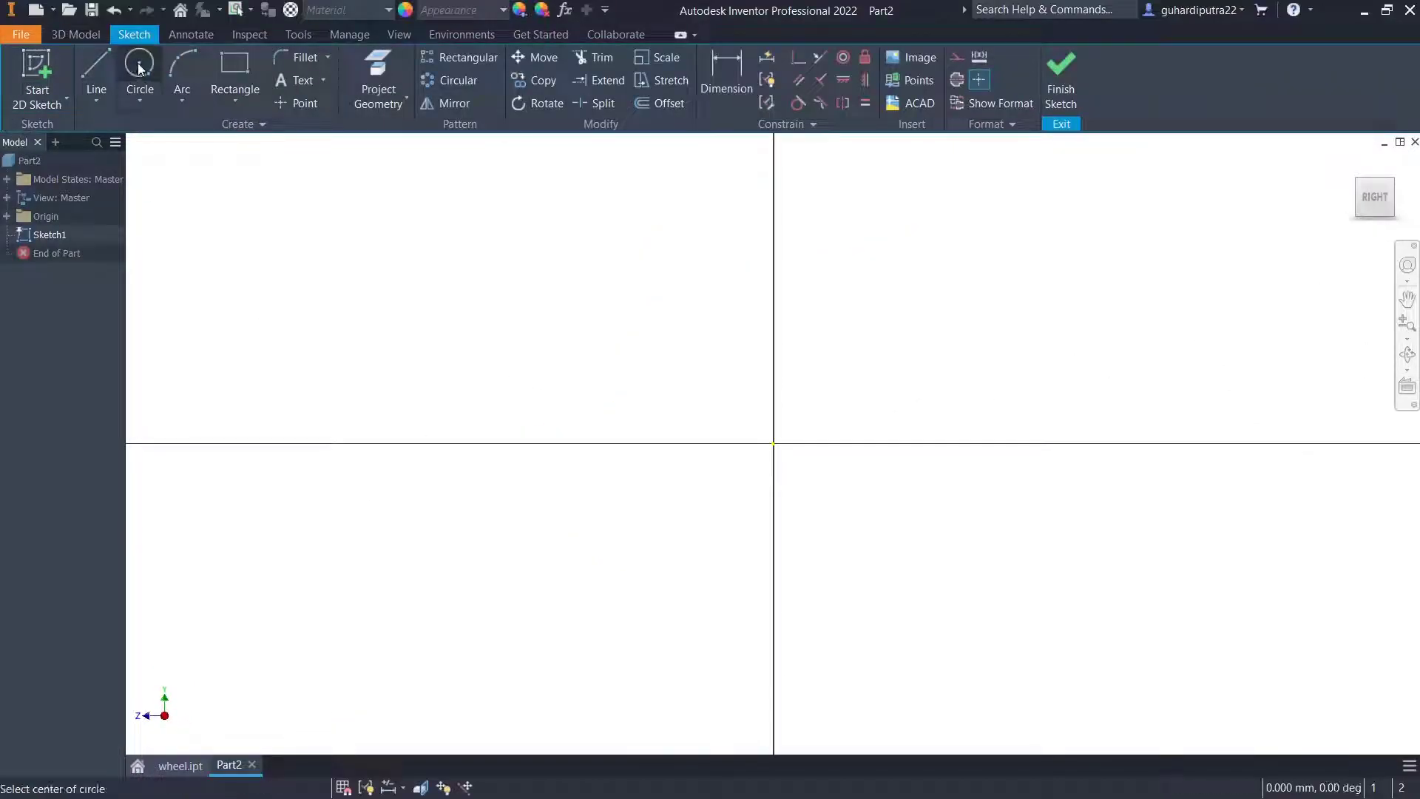
pyautogui.click(773, 443)
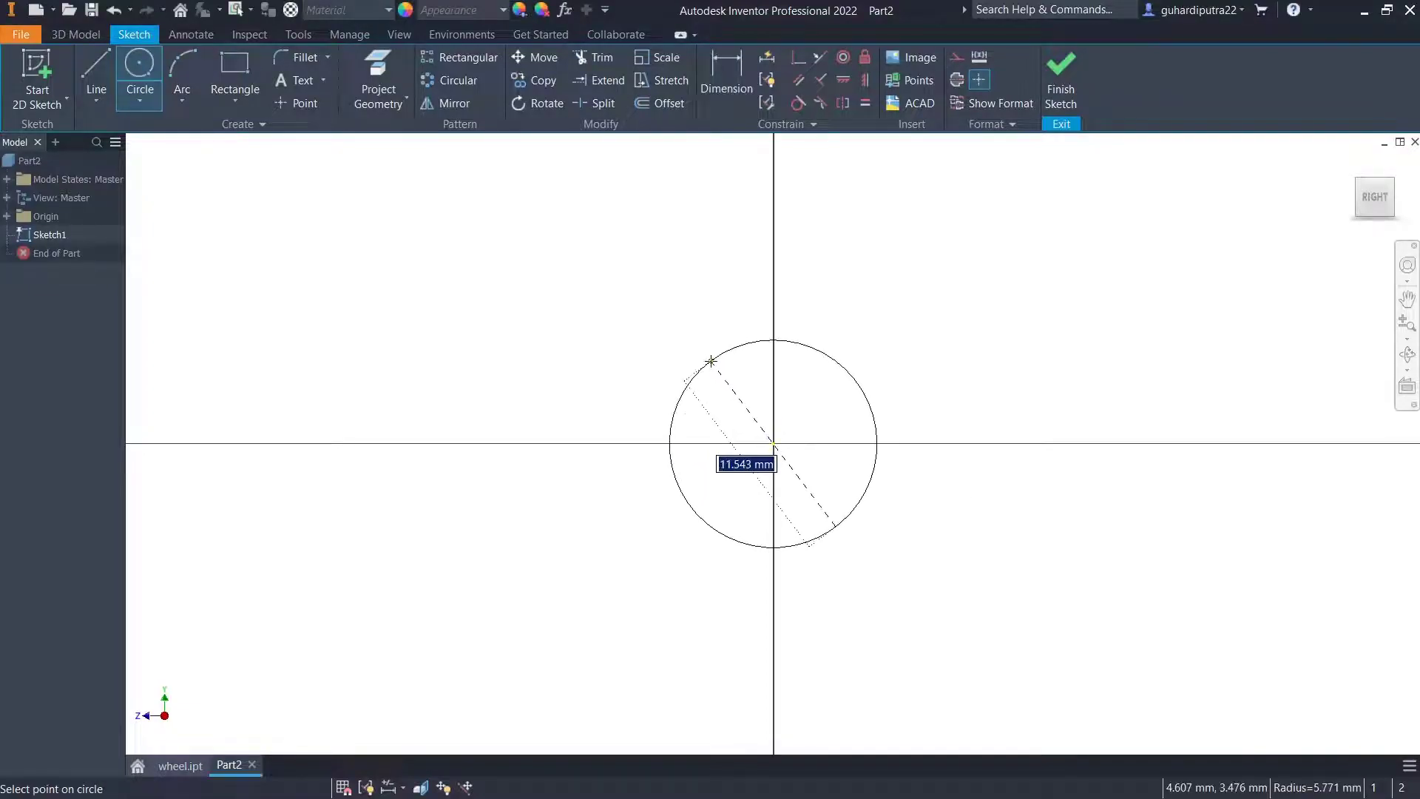
pyautogui.click(701, 348)
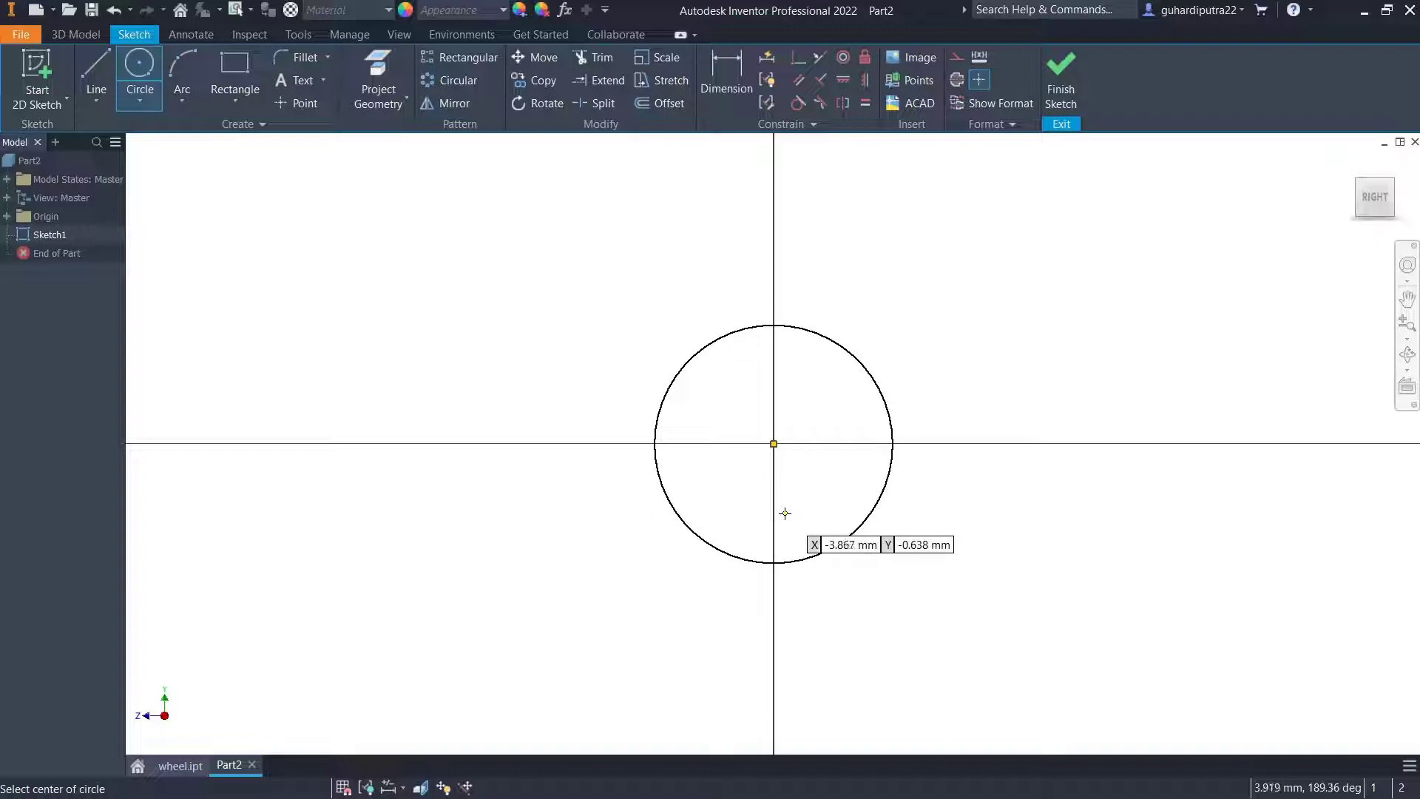
pyautogui.click(773, 443)
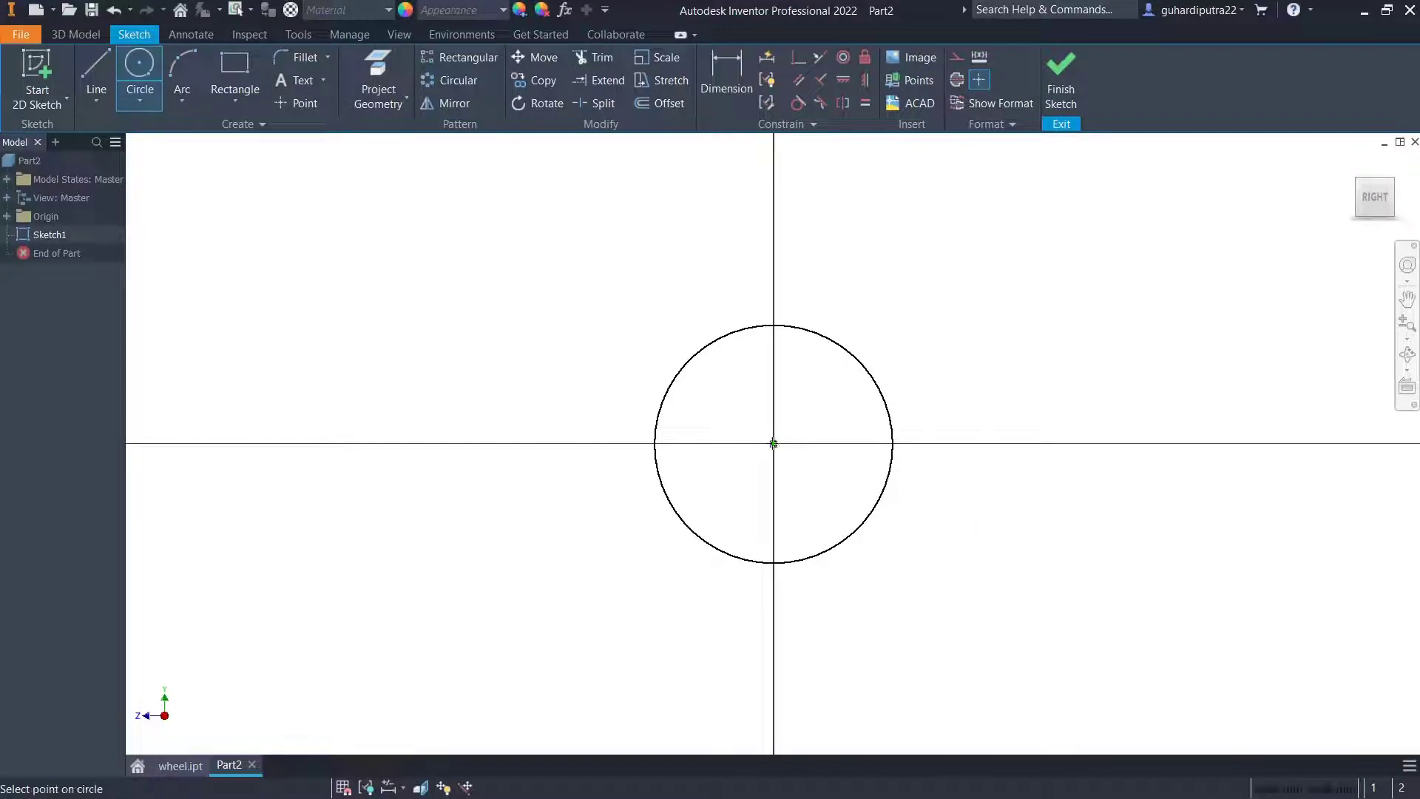
pyautogui.click(668, 276)
# Dimension the inner circle's diameter to 6.8 mm.
pyautogui.click(727, 74)
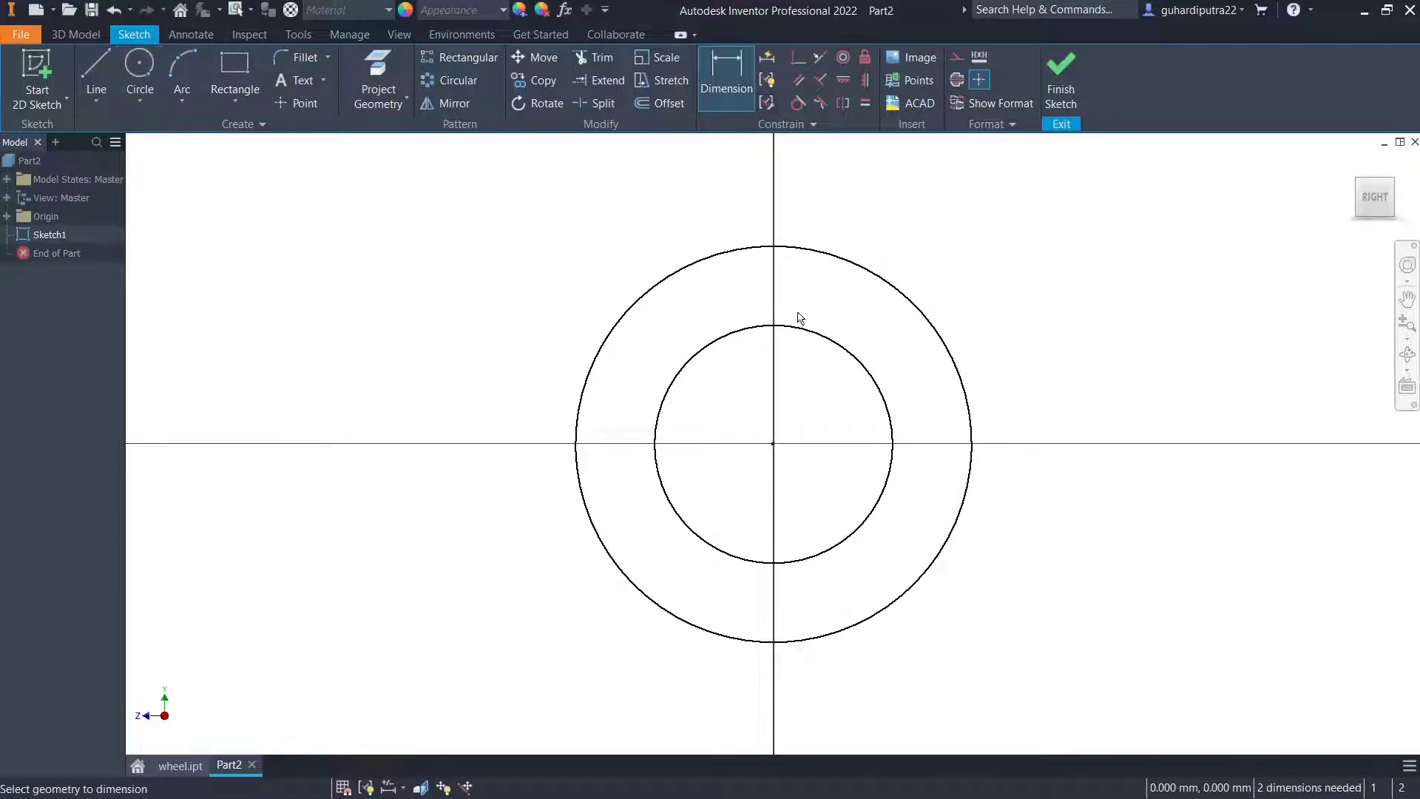
pyautogui.click(819, 338)
pyautogui.click(1033, 329)
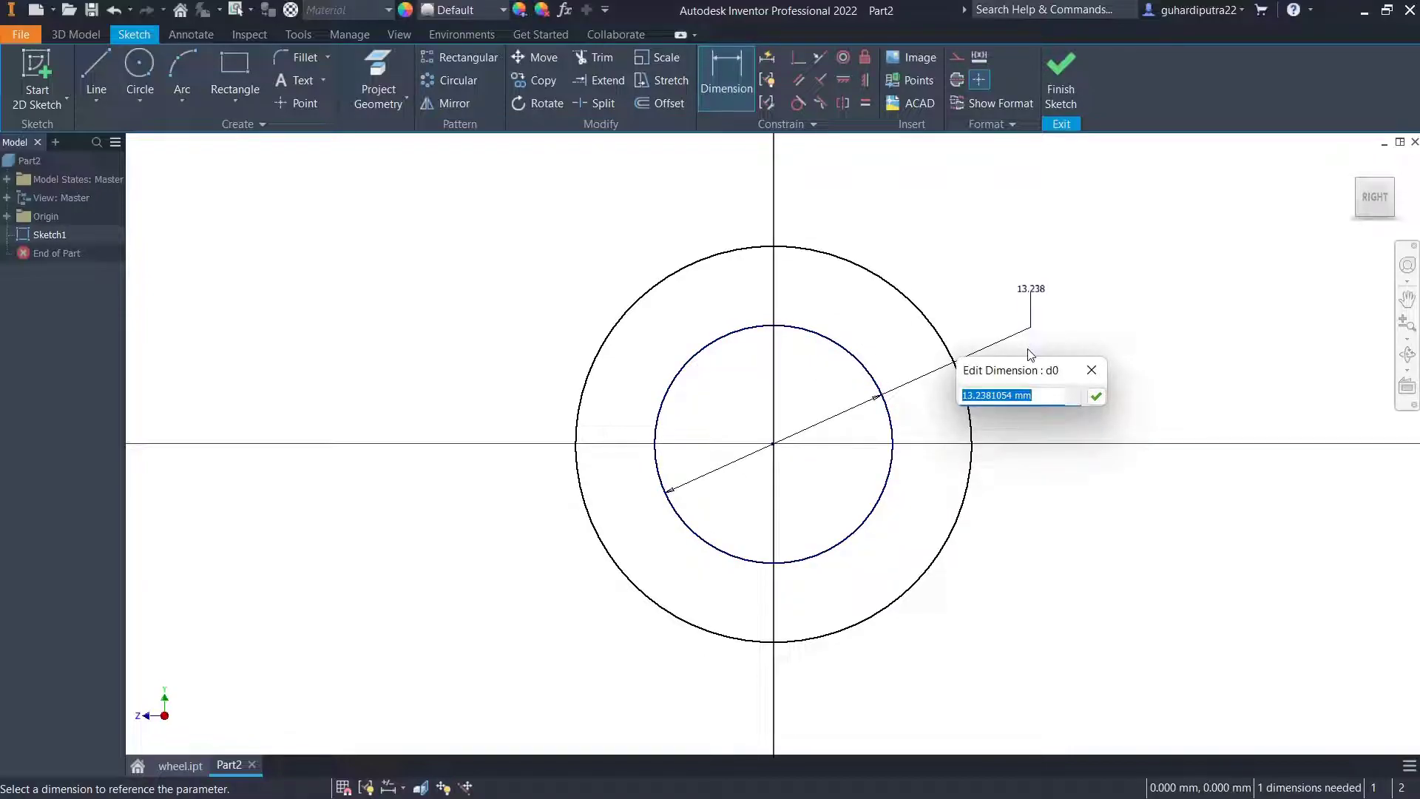
pyautogui.write('6.8')
pyautogui.press('Return')
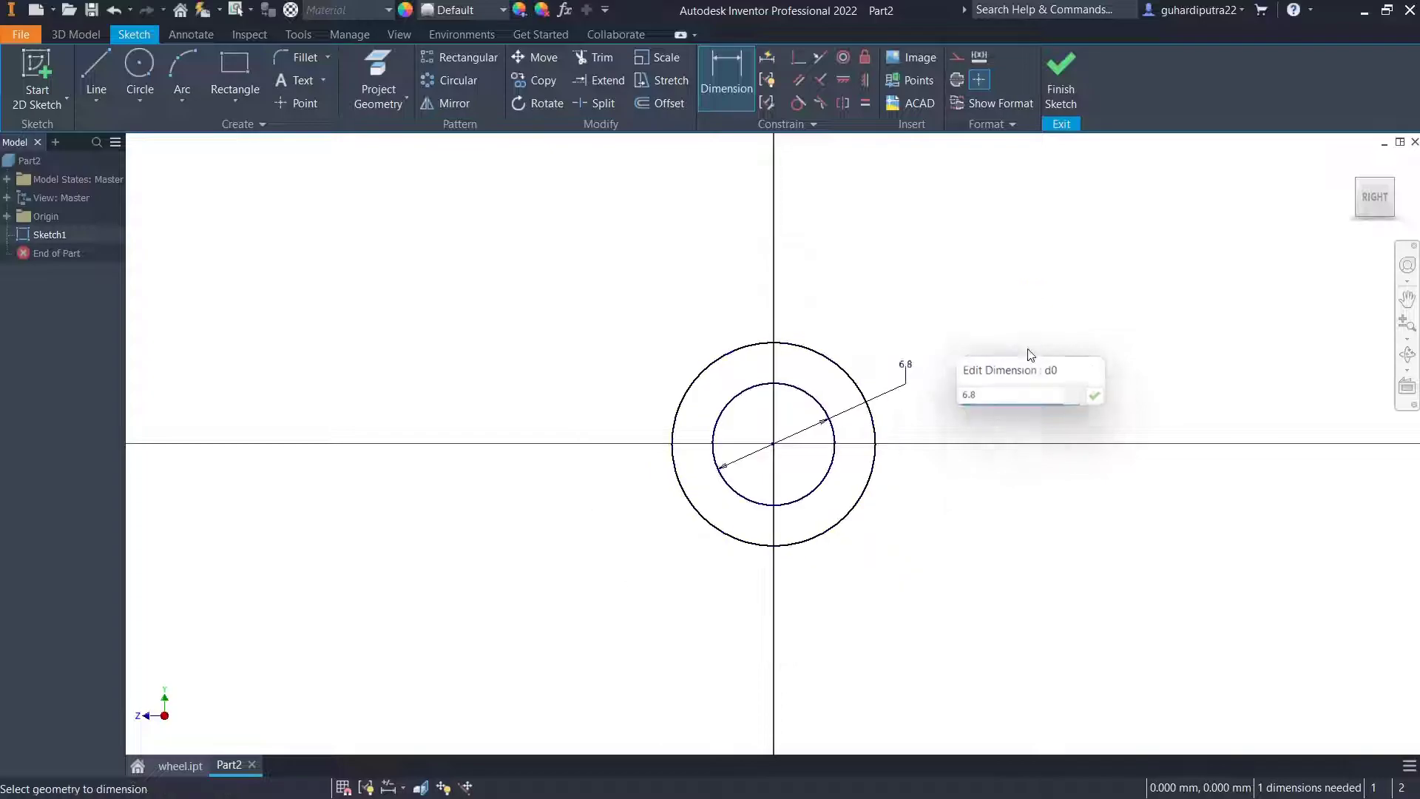
# Dimension the outer circle's diameter to 9.8 mm and finish the sketch.
pyautogui.scroll(5, 838, 361)
pyautogui.click(881, 348)
pyautogui.click(1002, 326)
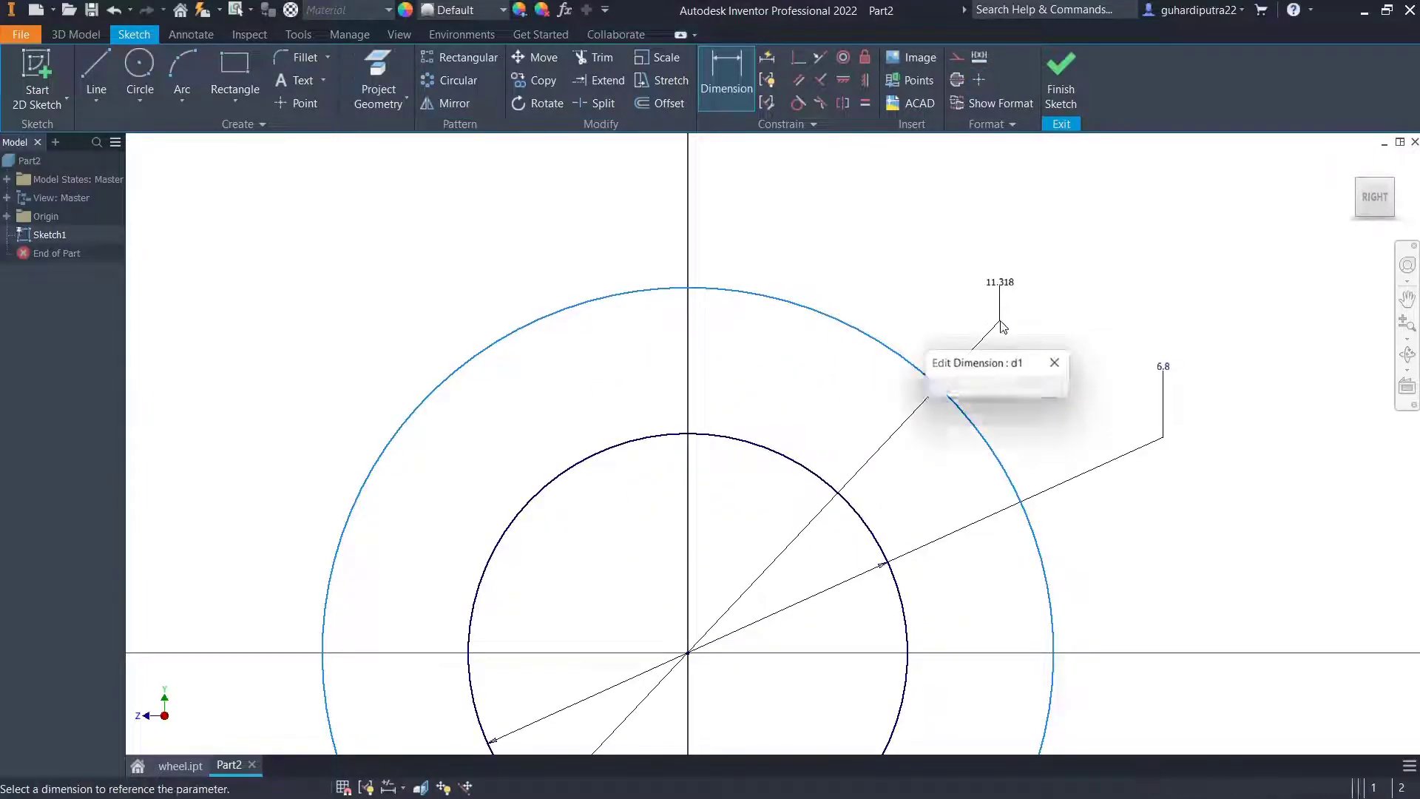
pyautogui.write('9.8')
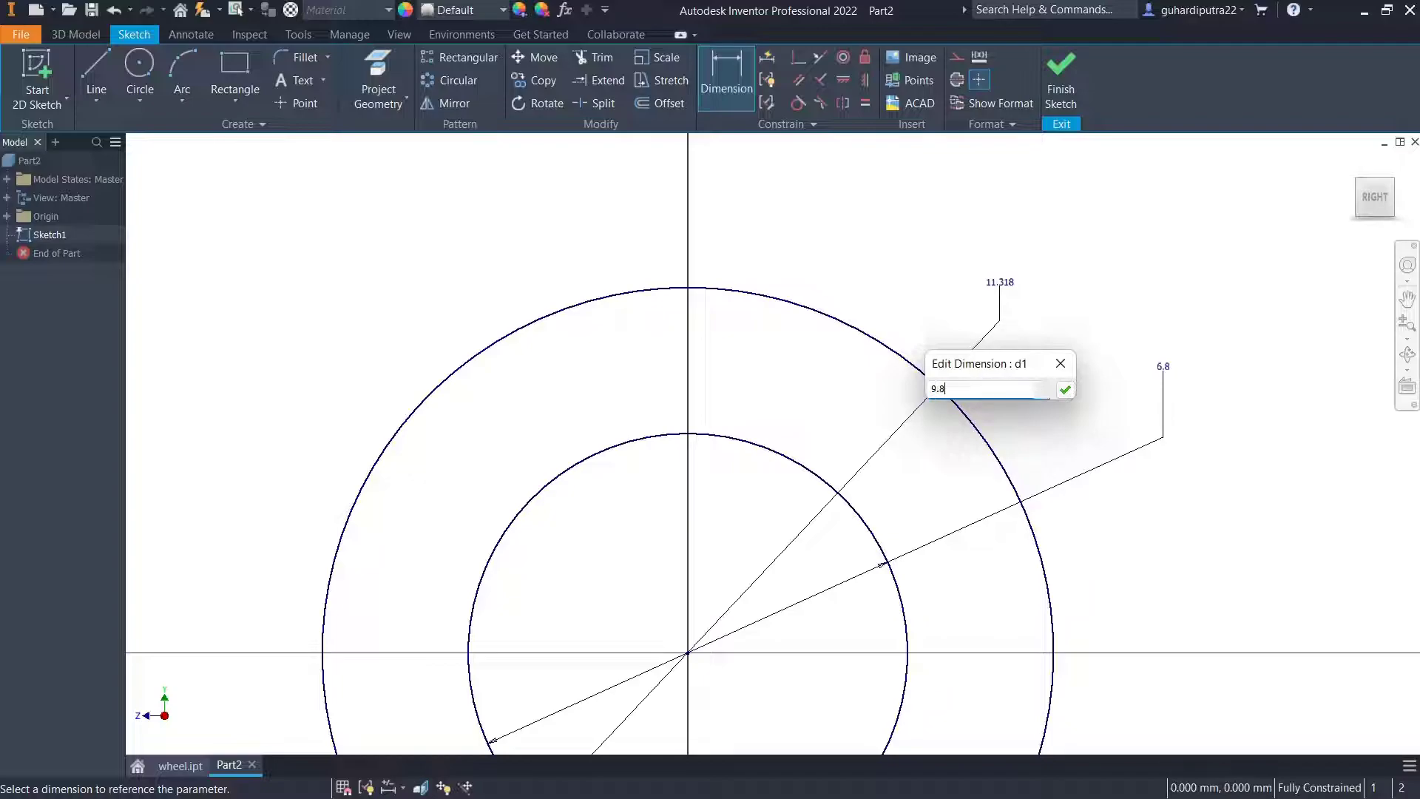
pyautogui.press('Return')
pyautogui.scroll(-5, 1054, 356)
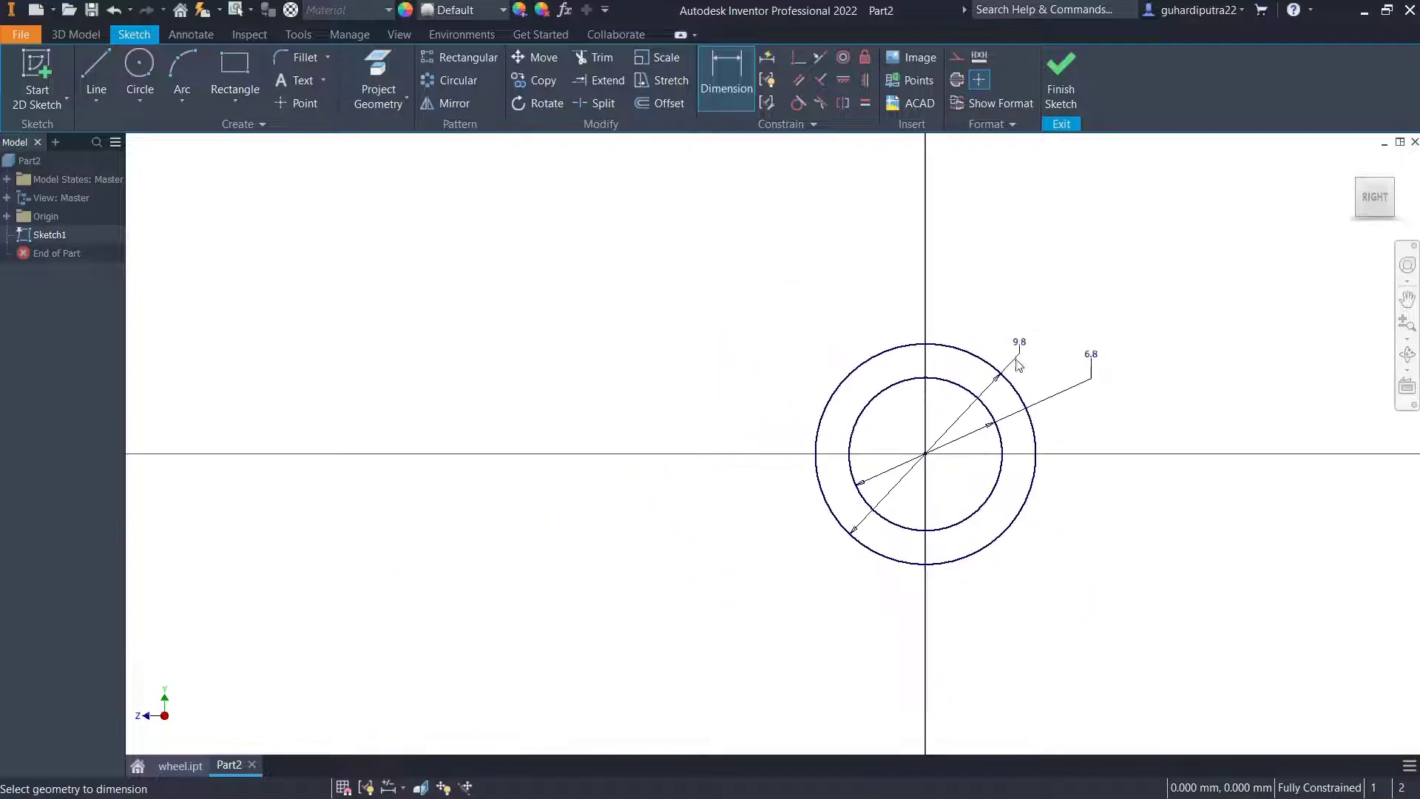
pyautogui.moveTo(1009, 359); pyautogui.dragTo(930, 372, button='middle')
pyautogui.rightClick(1057, 296)
pyautogui.click(1102, 294)
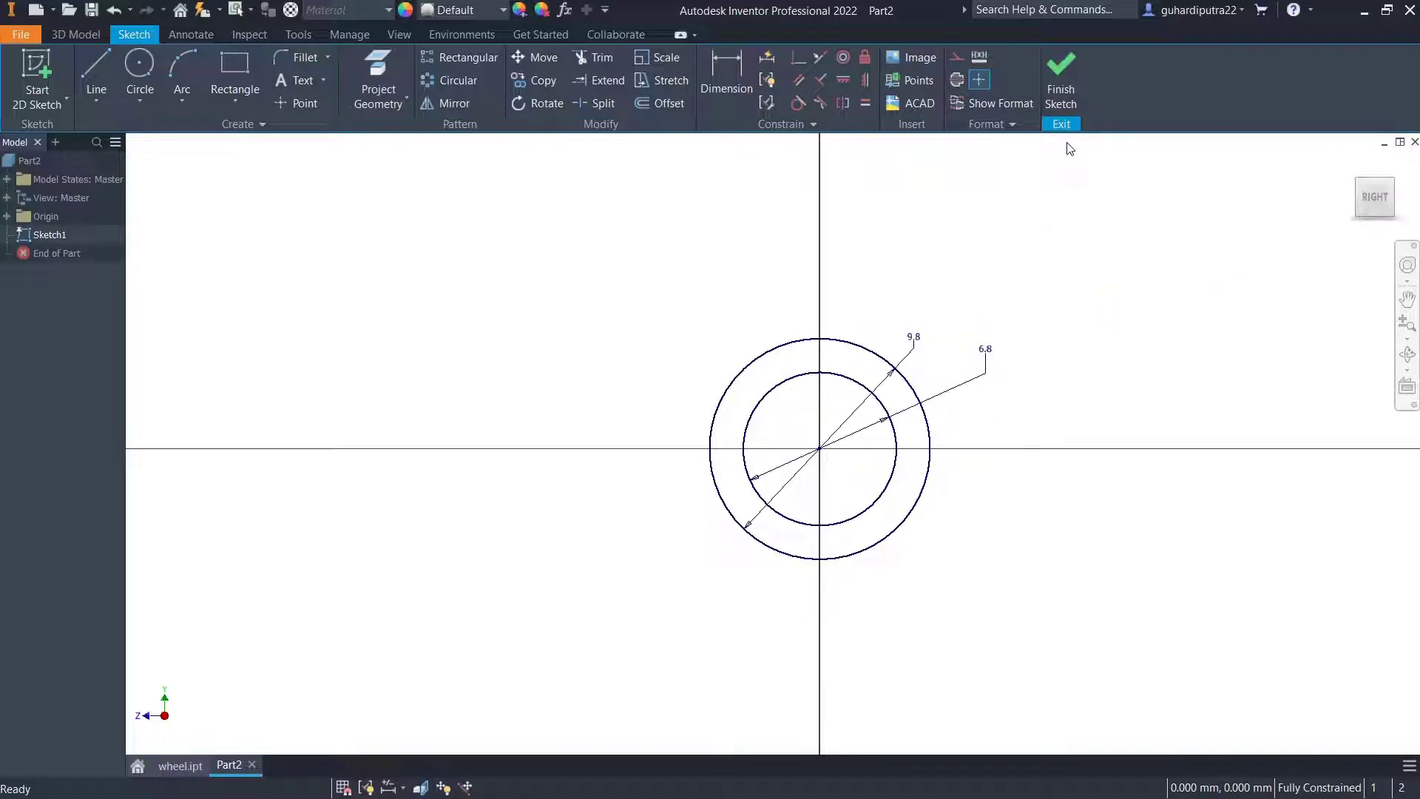
pyautogui.click(1061, 78)
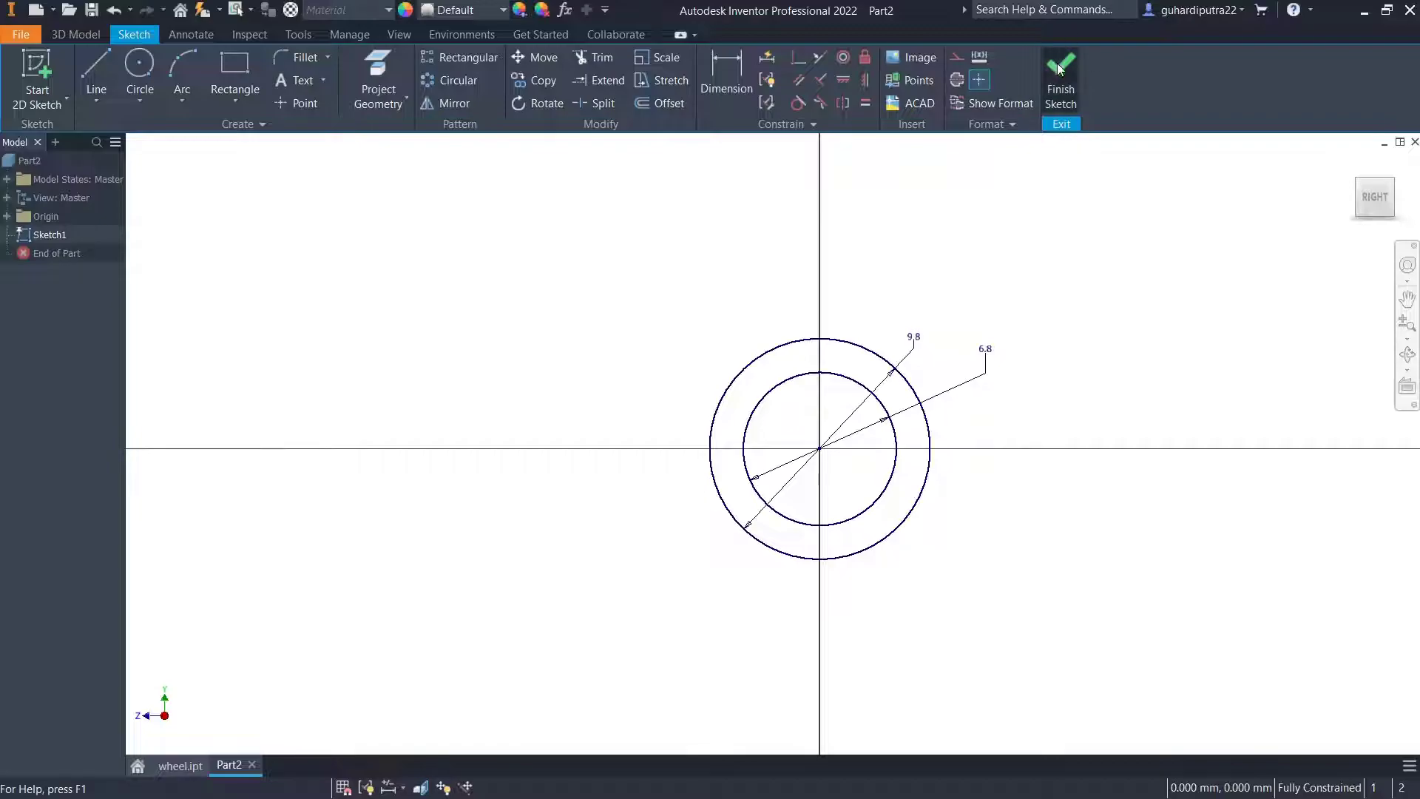
# Extrude the ring profile between the two circles 6 mm, symmetrically about the sketch plane.
pyautogui.click(97, 74)
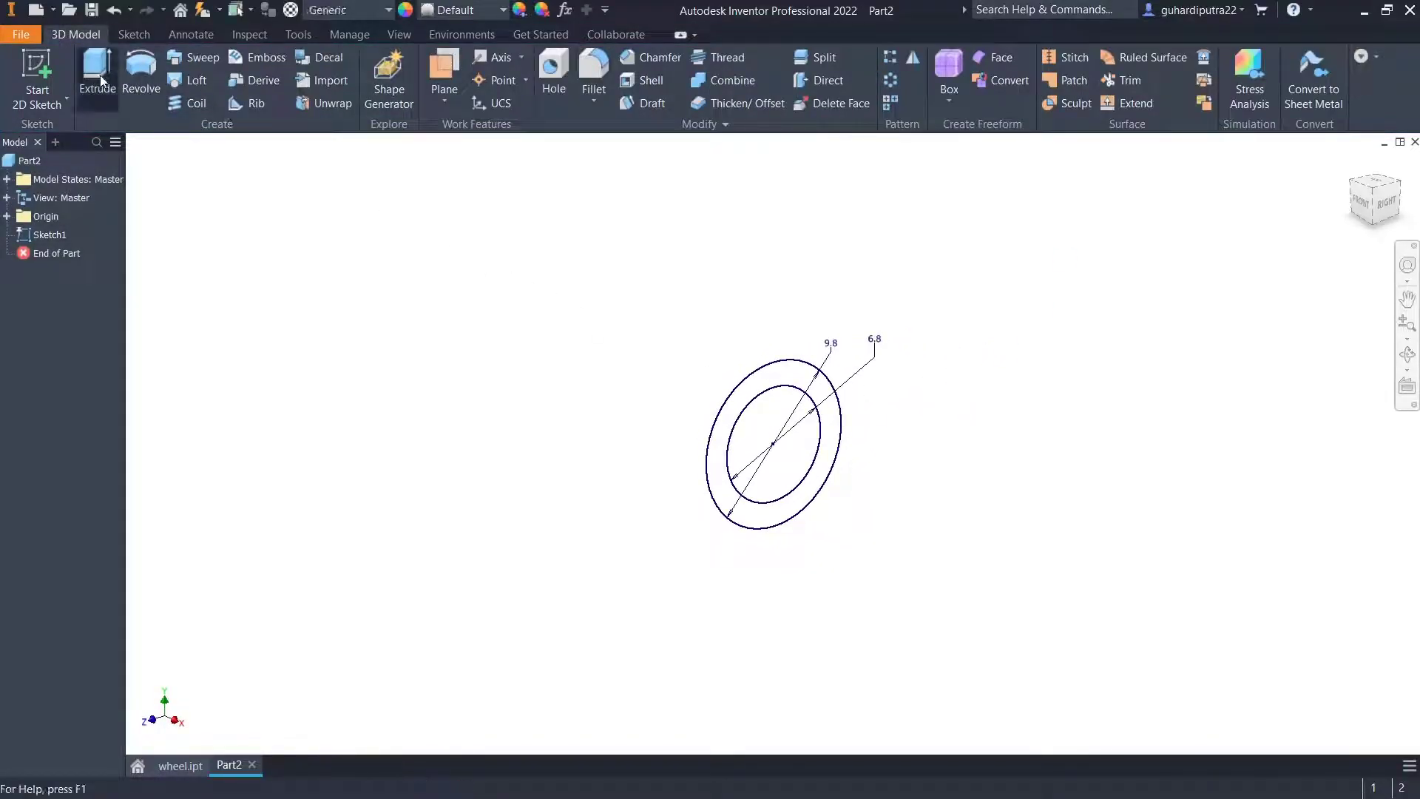
pyautogui.click(786, 370)
pyautogui.moveTo(302, 377); pyautogui.dragTo(199, 379)
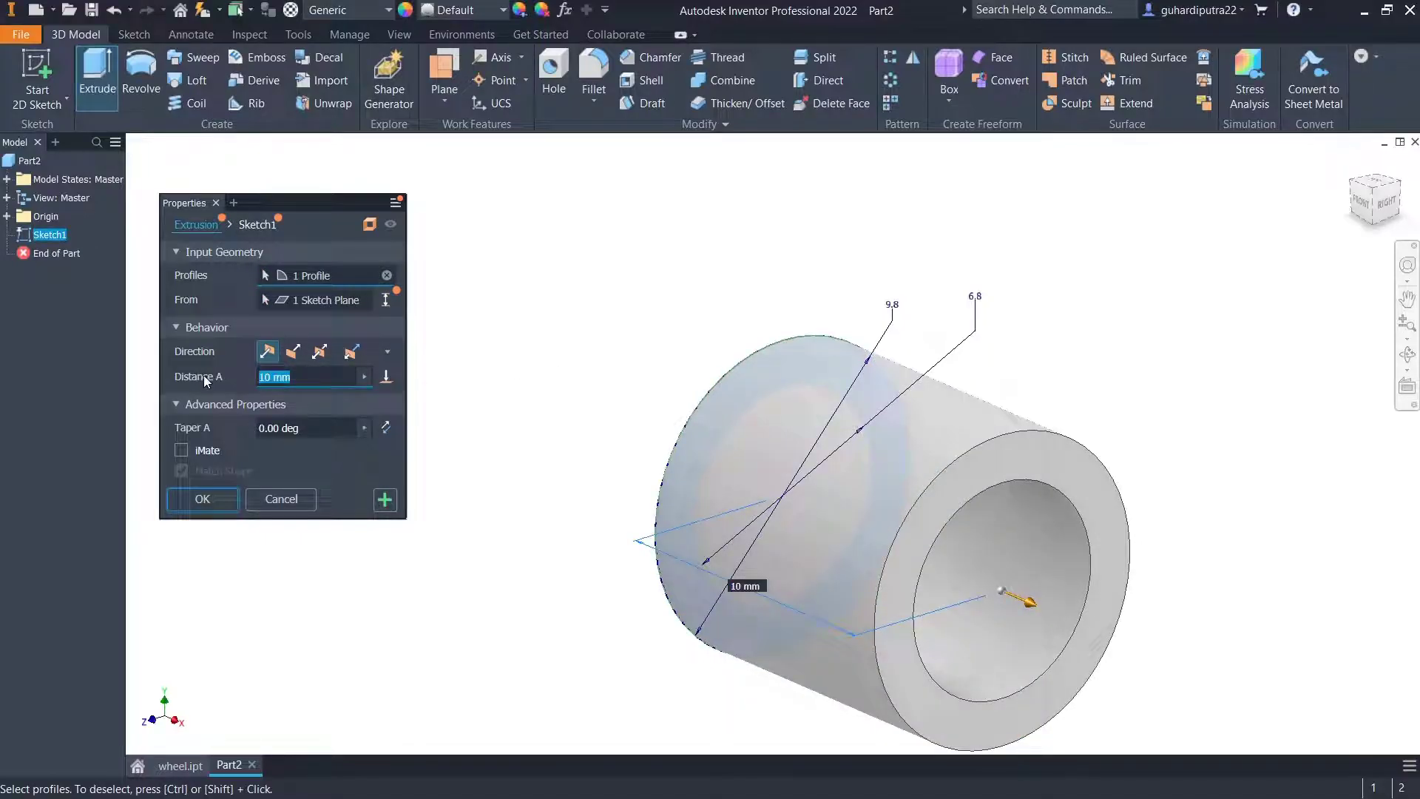
pyautogui.write('6')
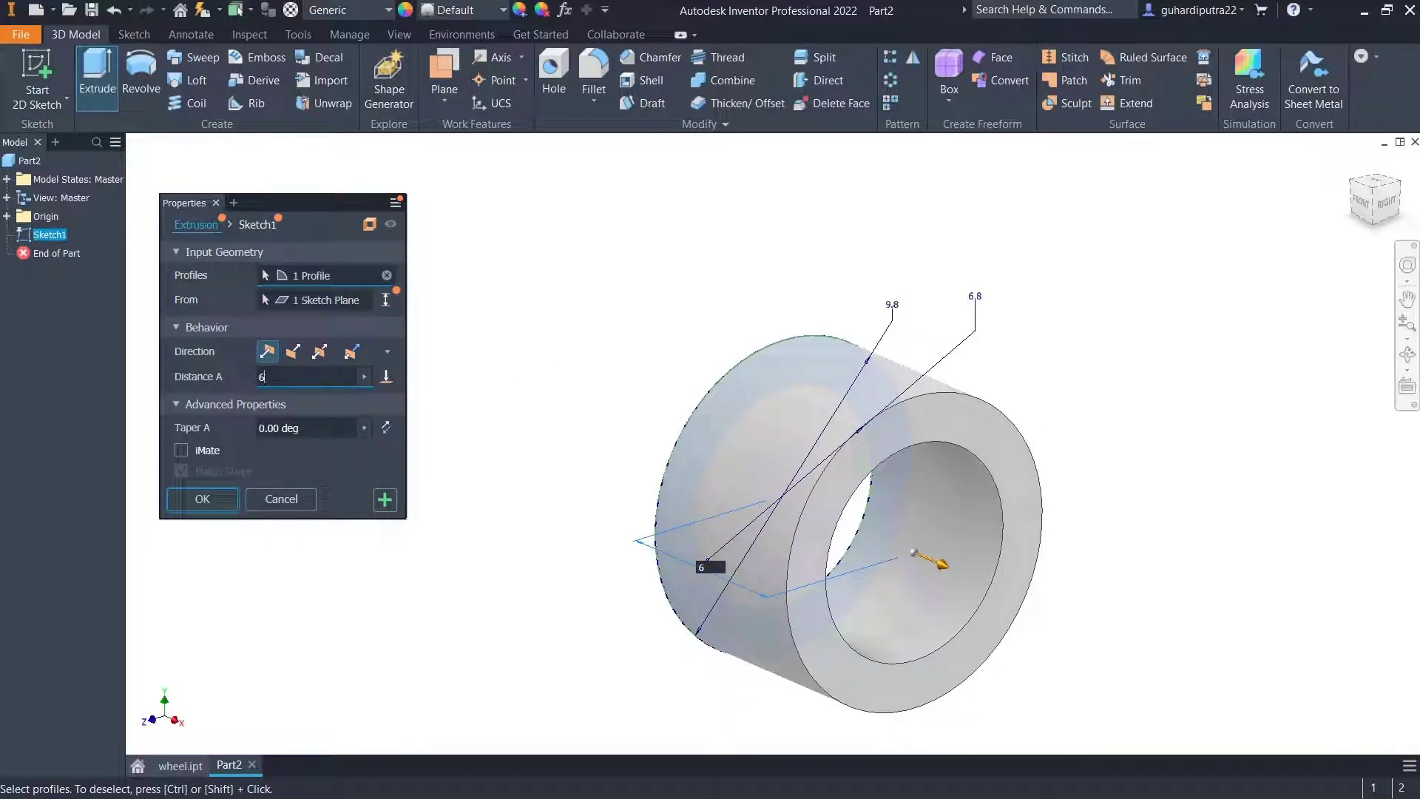
pyautogui.click(320, 351)
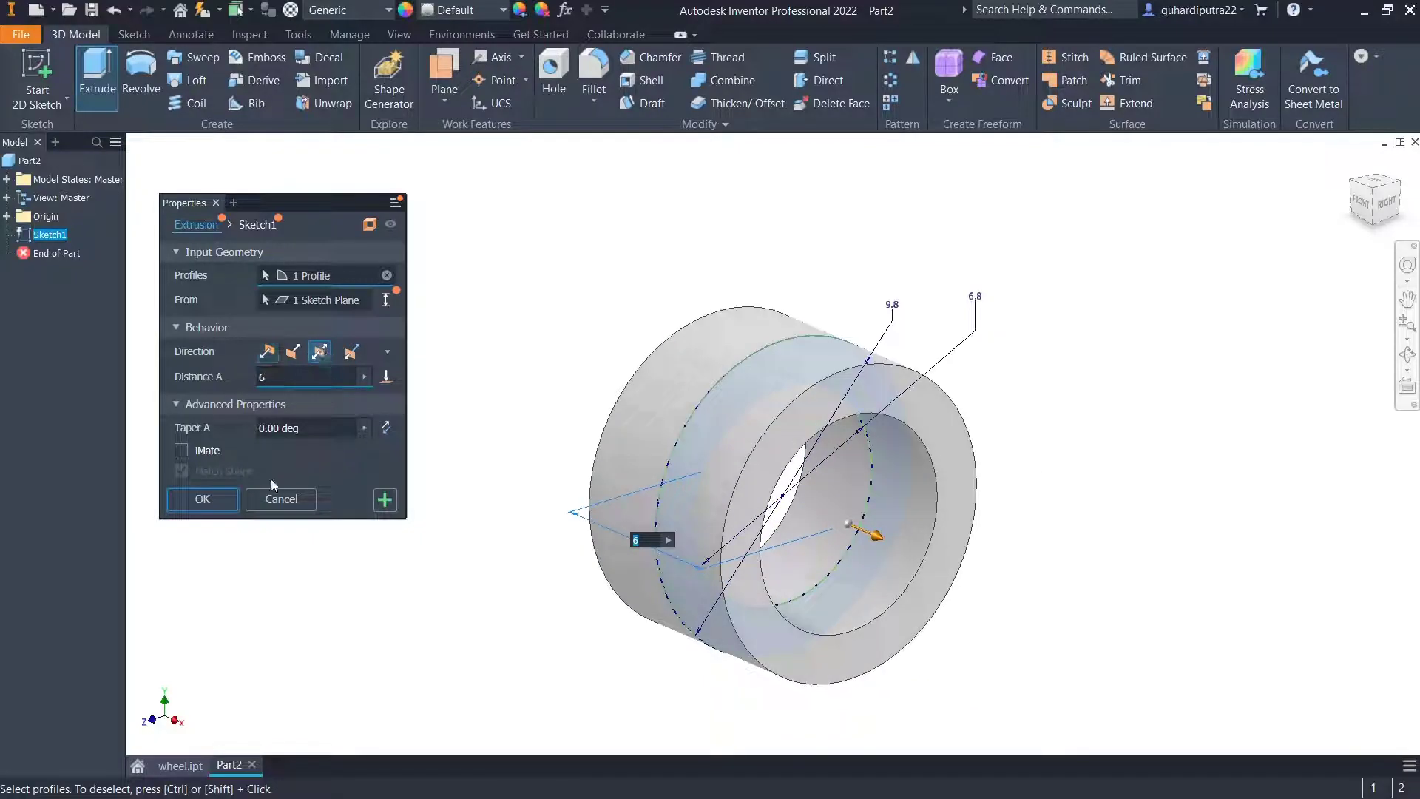
pyautogui.click(201, 500)
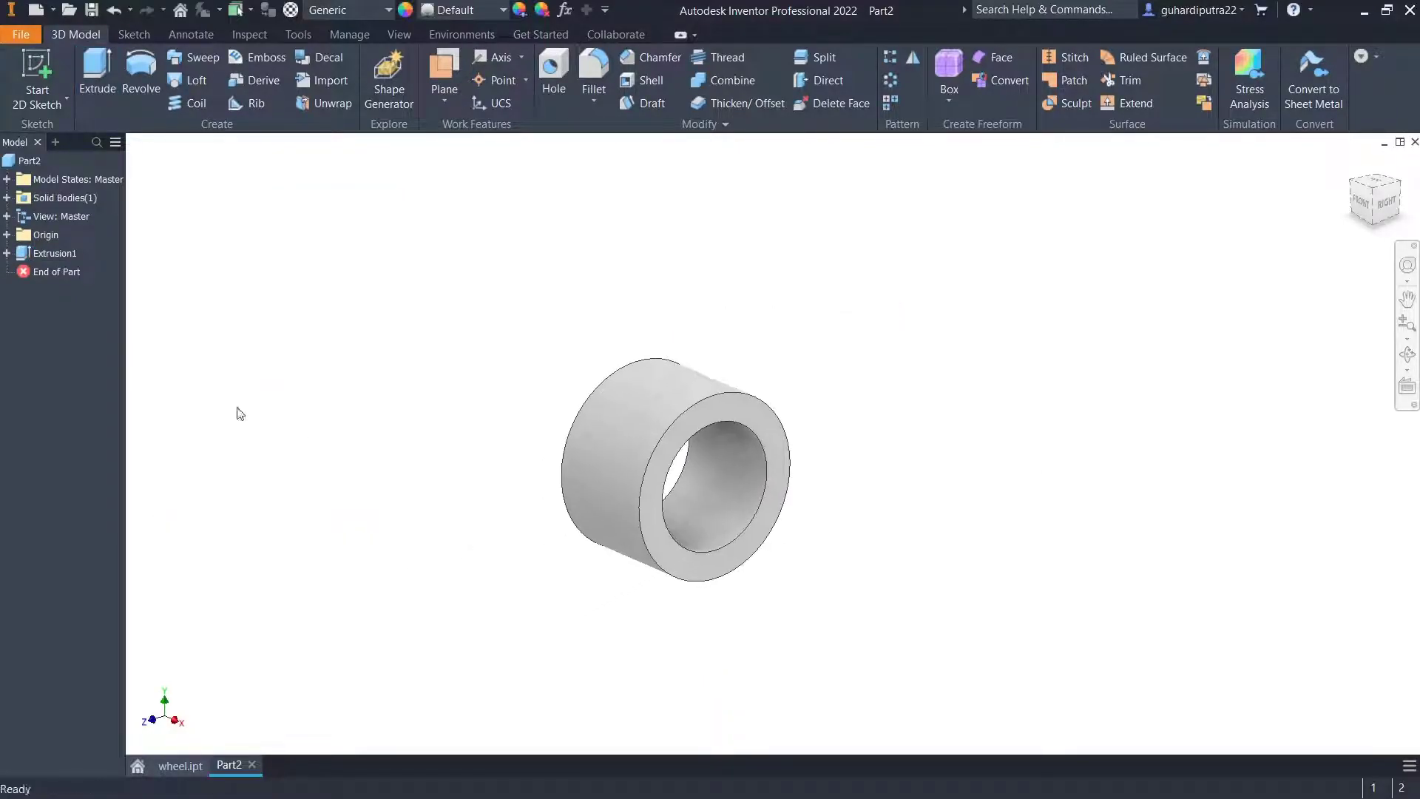
# Apply the Glossy - Black appearance to the whole bushing part.
pyautogui.click(28, 161)
pyautogui.click(447, 10)
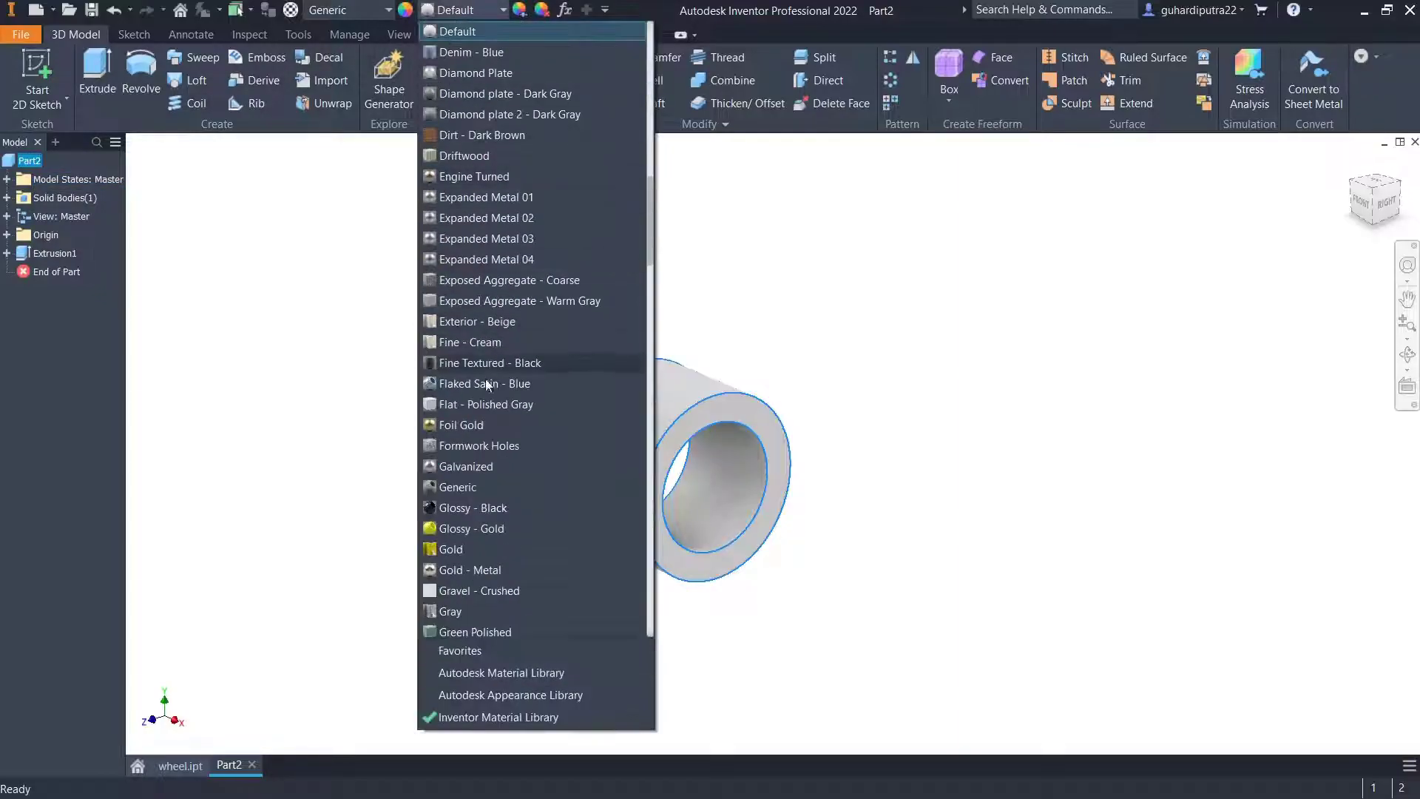
pyautogui.click(480, 508)
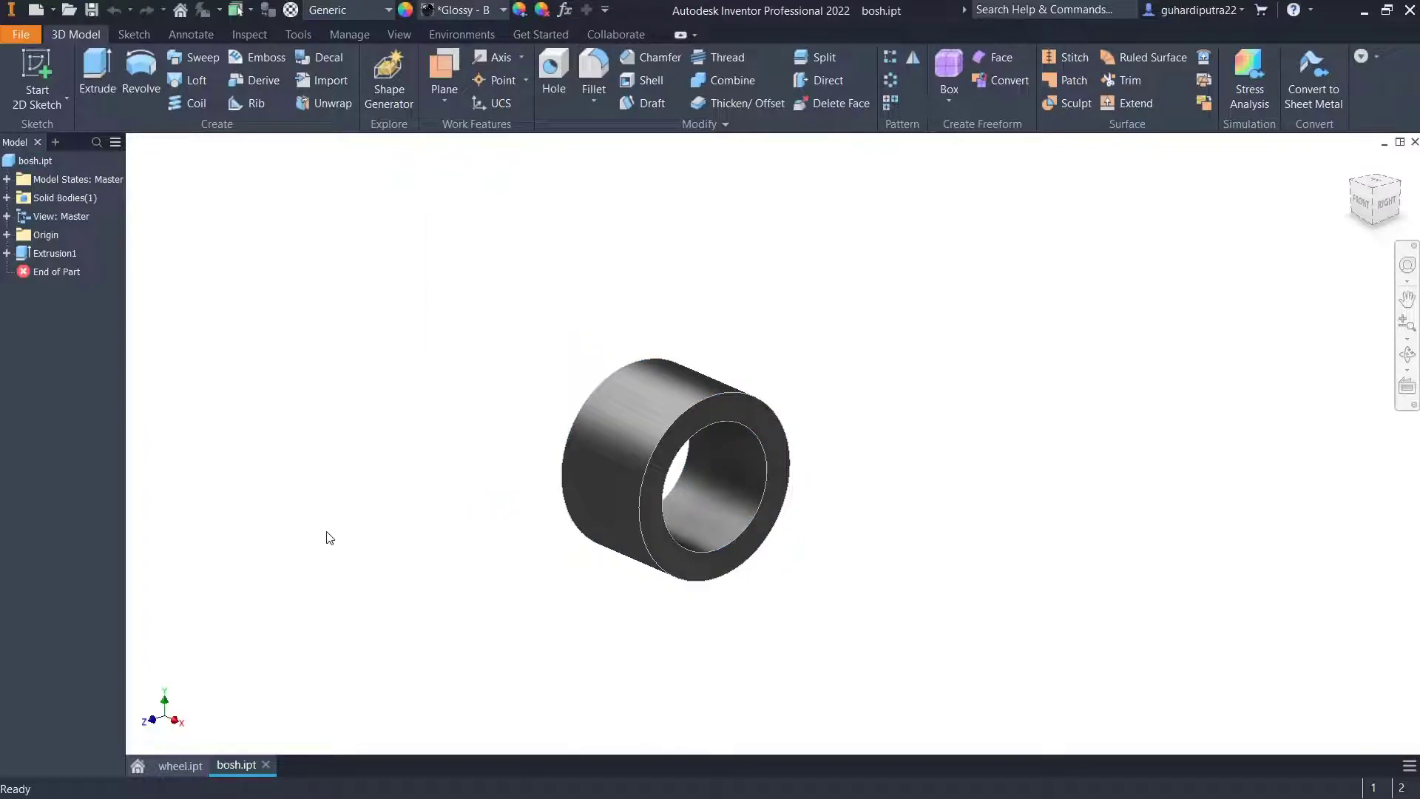
# Create a new assembly file from the metric Standard (mm).iam template.
pyautogui.click(21, 34)
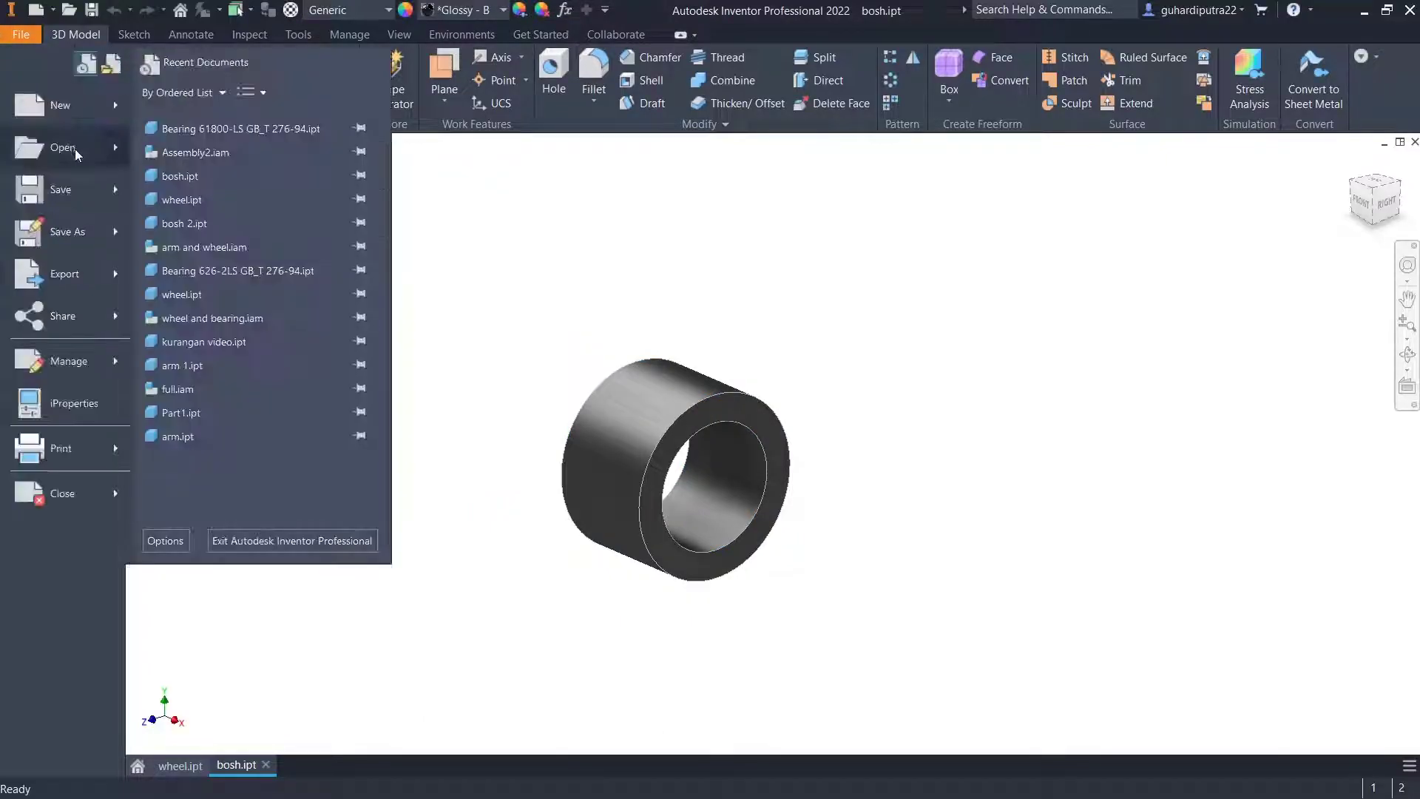
pyautogui.click(59, 105)
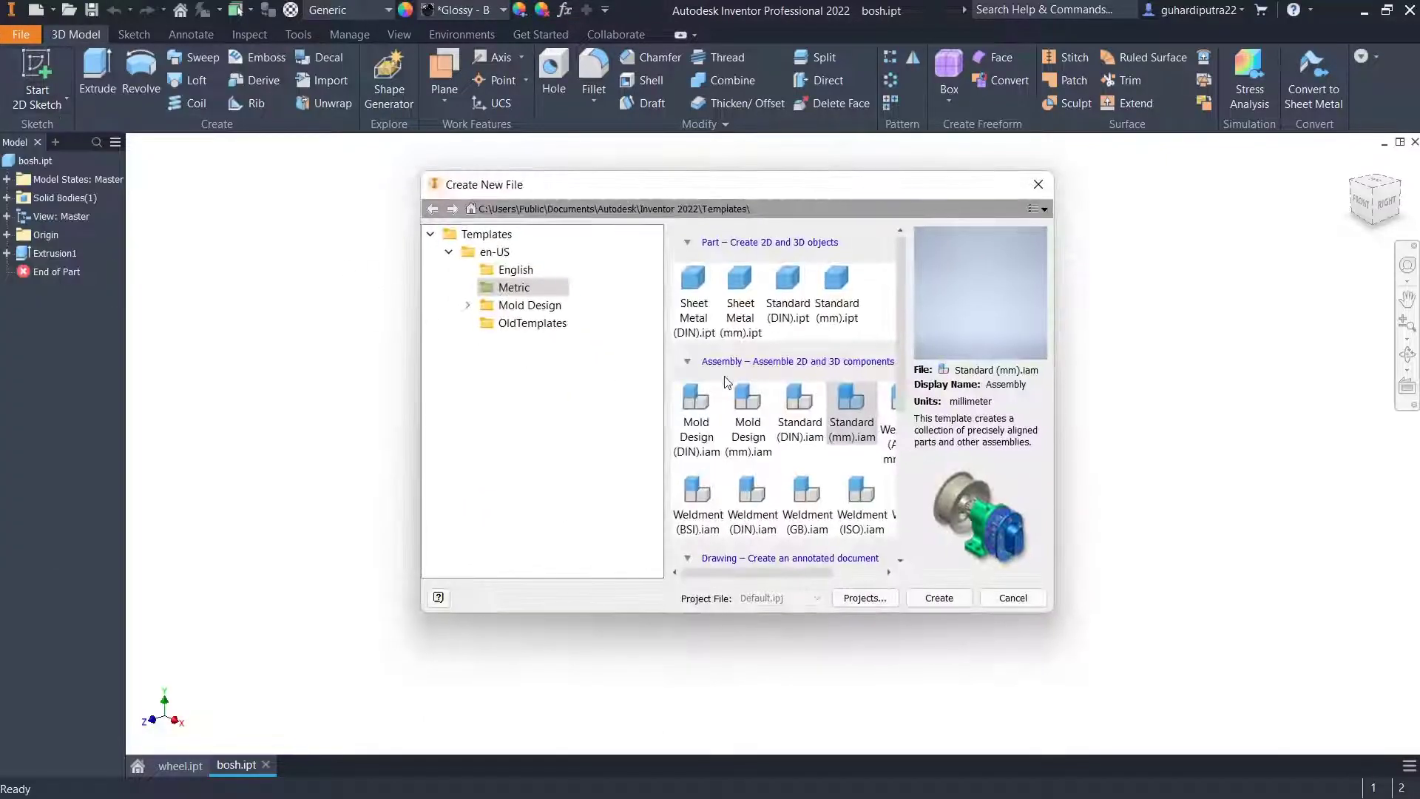
pyautogui.click(933, 598)
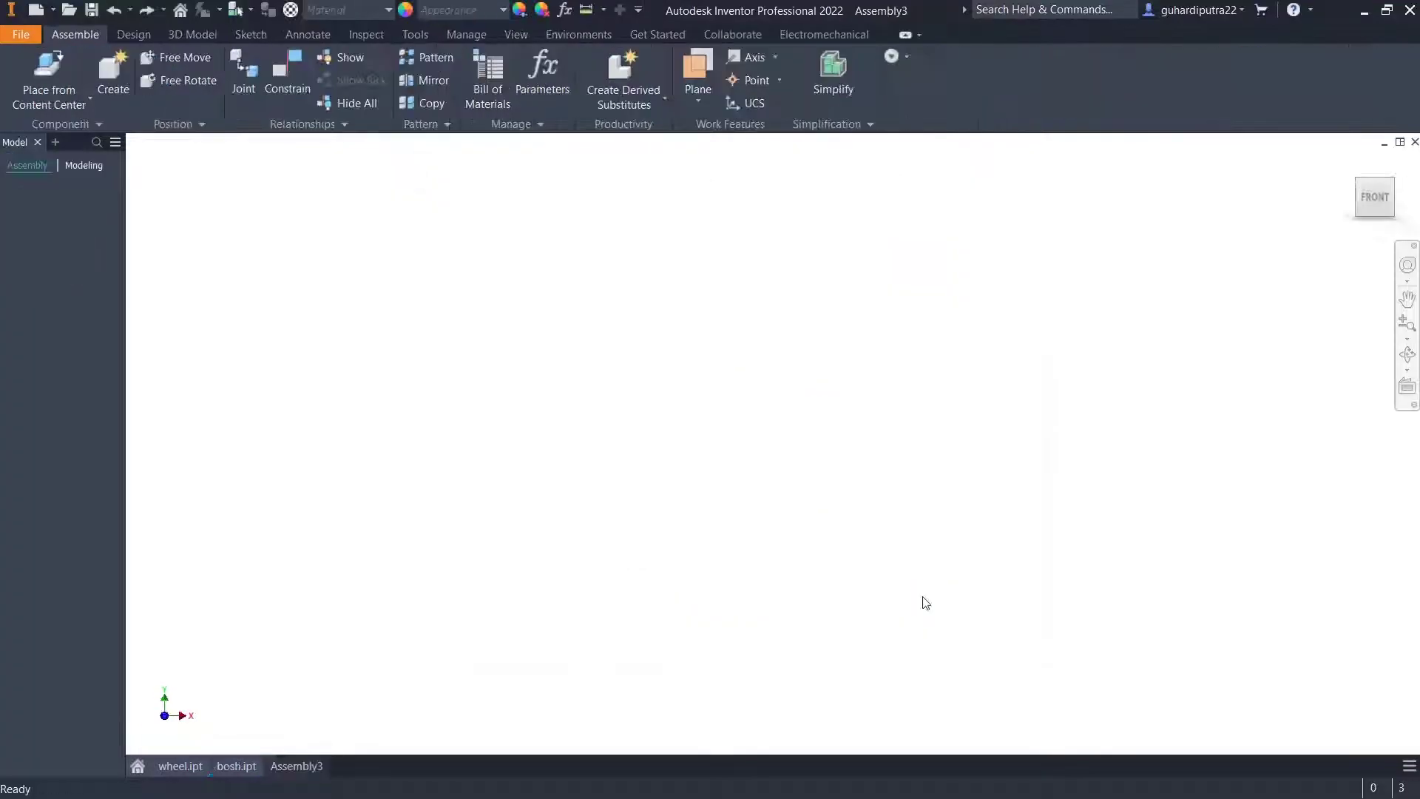
# Place a single wheel.ipt component in the assembly, grounded at the origin.
pyautogui.click(87, 104)
pyautogui.click(82, 131)
pyautogui.click(593, 131)
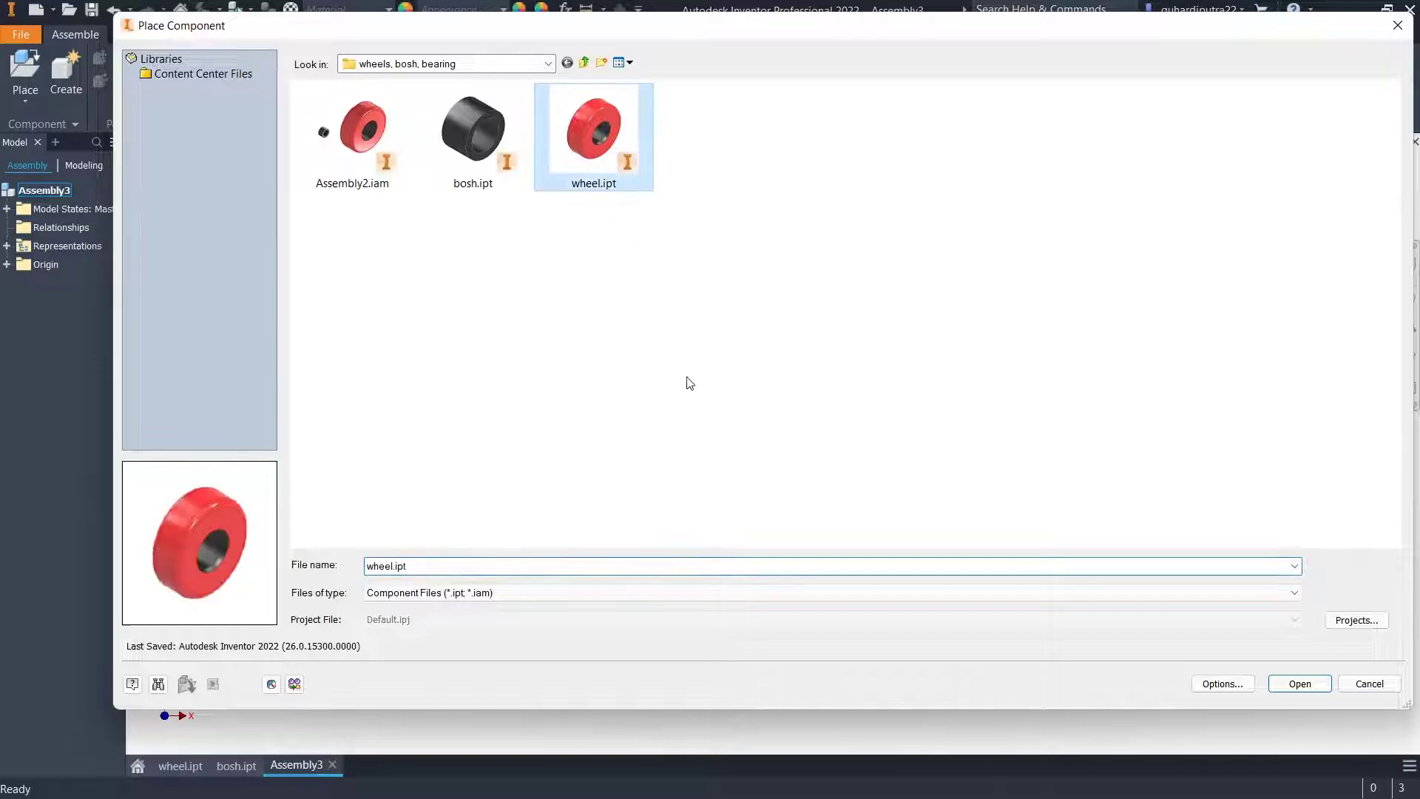
pyautogui.click(1300, 683)
pyautogui.scroll(3, 698, 491)
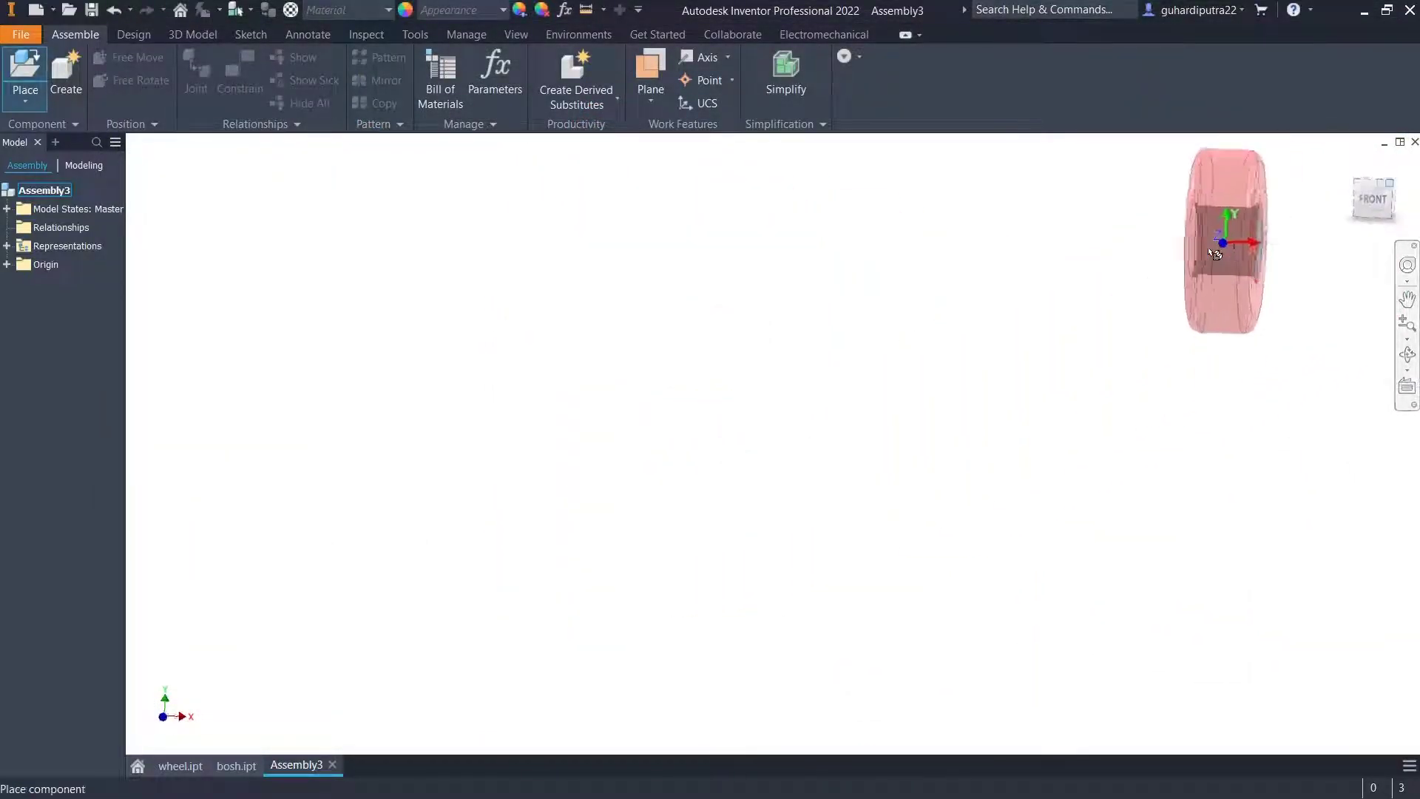
pyautogui.press('F6')
pyautogui.scroll(-5, 780, 450)
pyautogui.rightClick(780, 420)
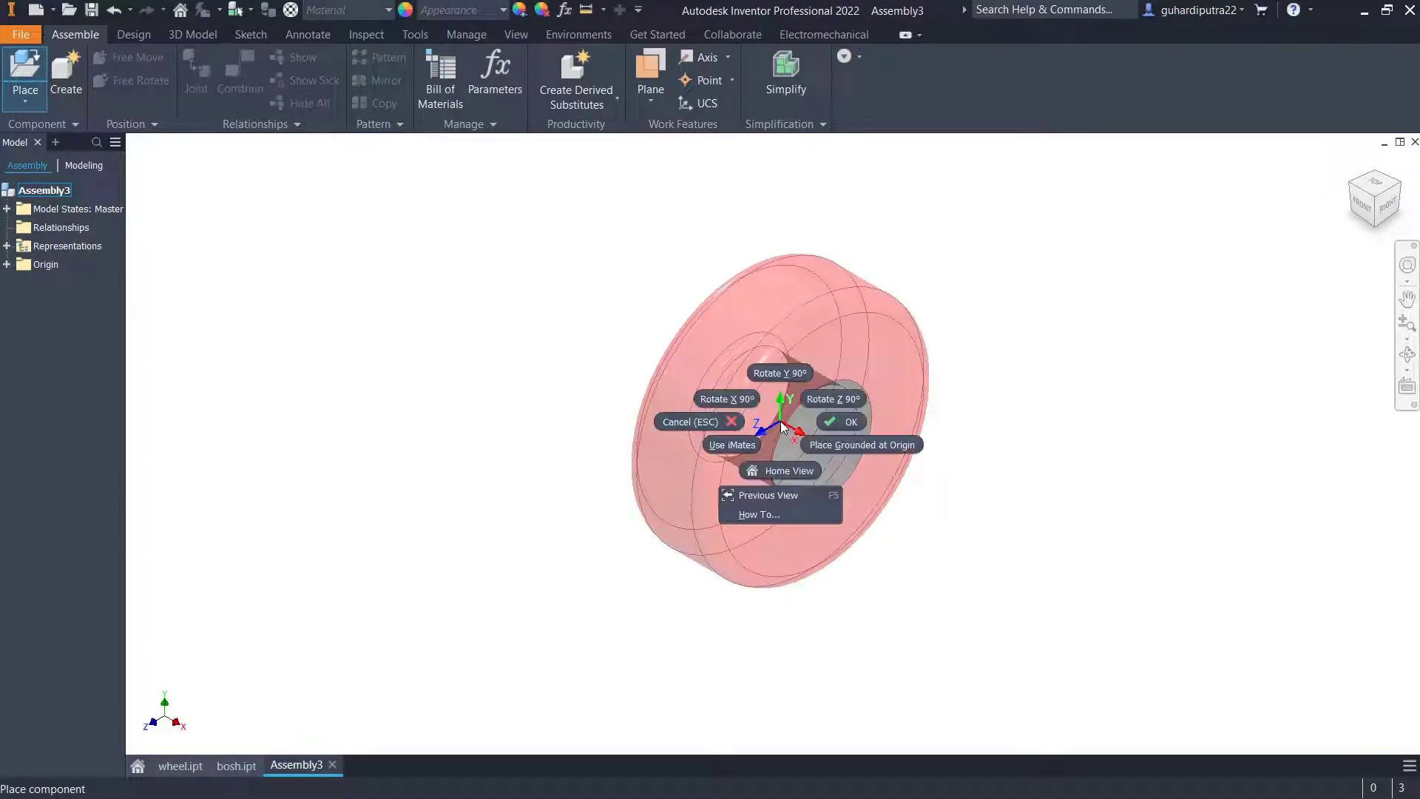
pyautogui.click(865, 446)
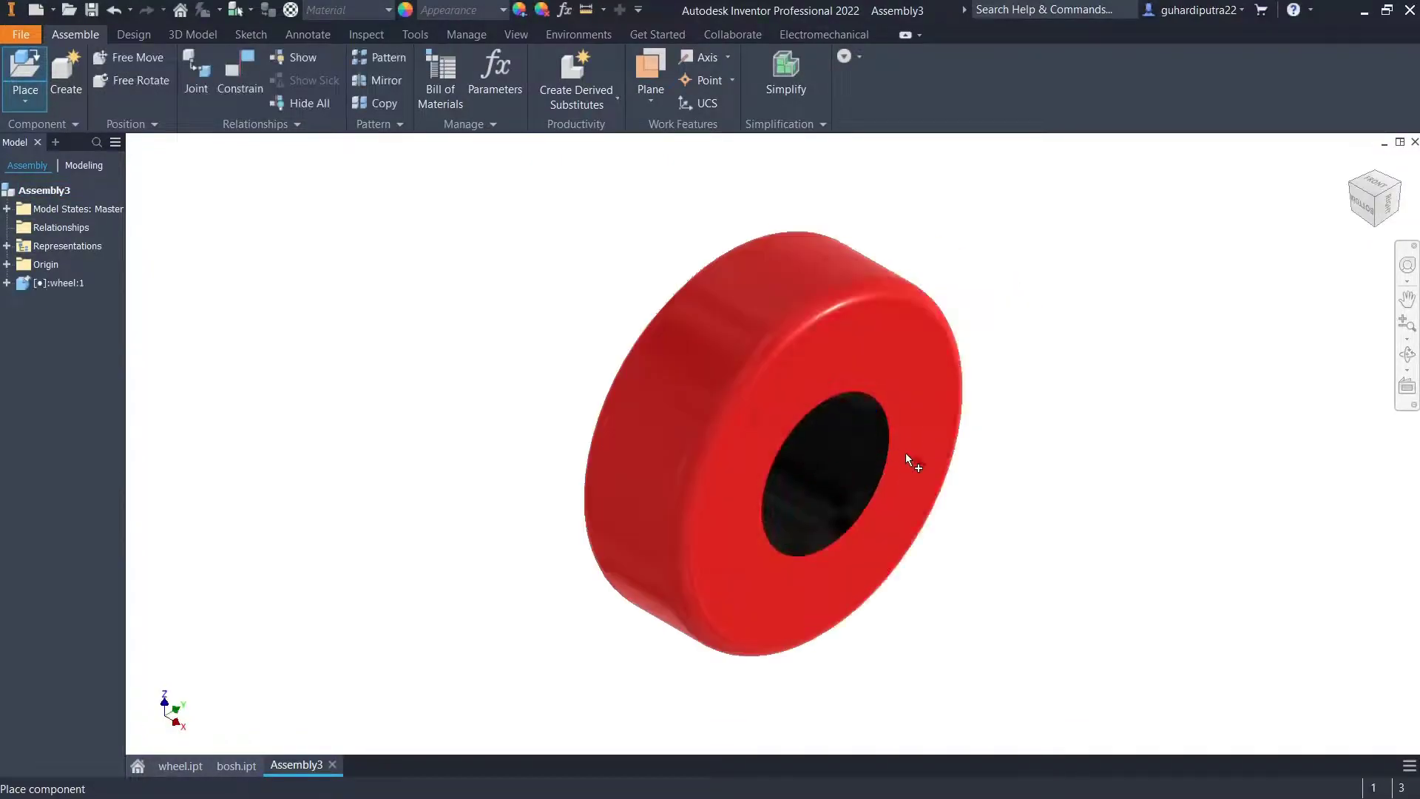
pyautogui.scroll(3, 1058, 471)
pyautogui.moveTo(1058, 470); pyautogui.dragTo(893, 433, button='middle')
pyautogui.rightClick(1046, 412)
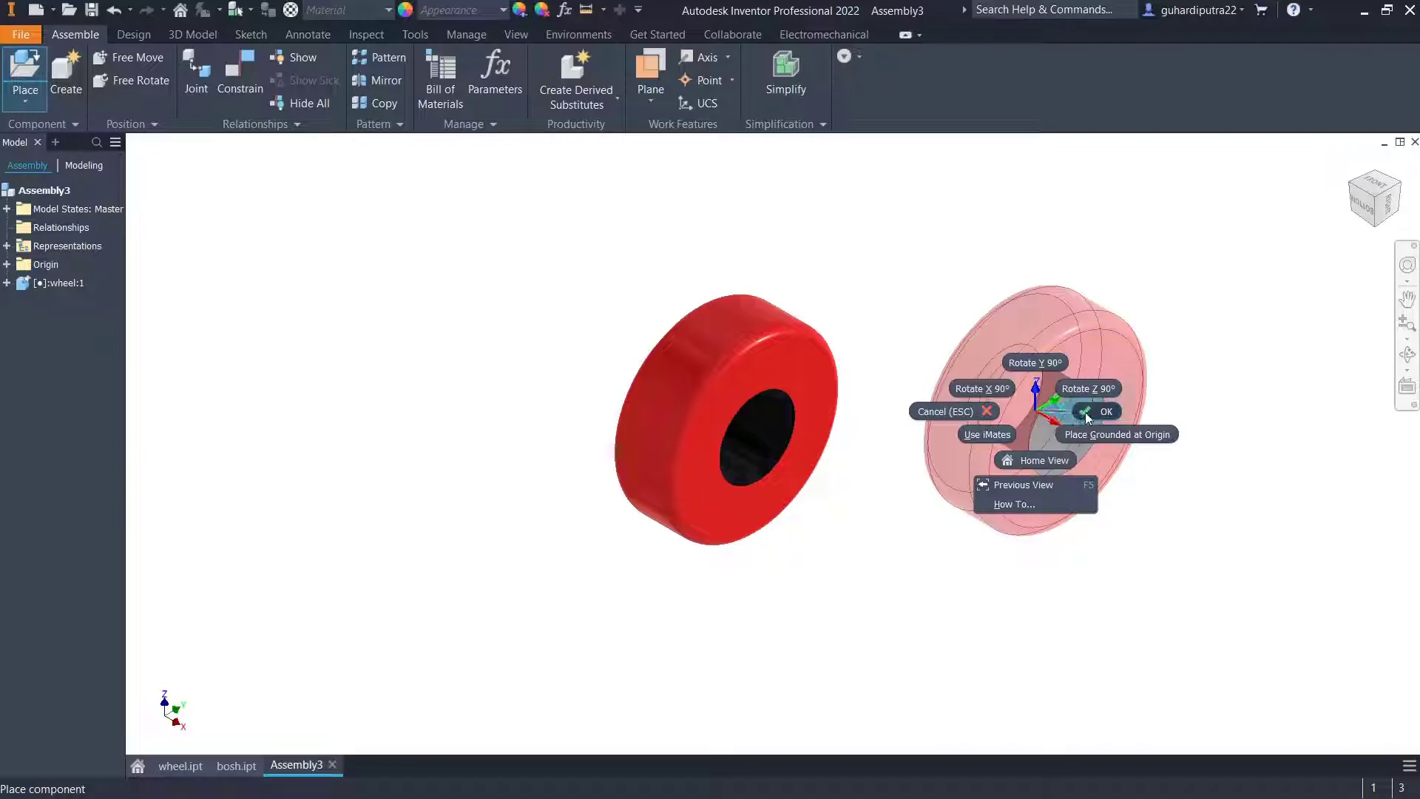
pyautogui.press('Escape')
pyautogui.scroll(-3, 811, 452)
pyautogui.scroll(3, 810, 451)
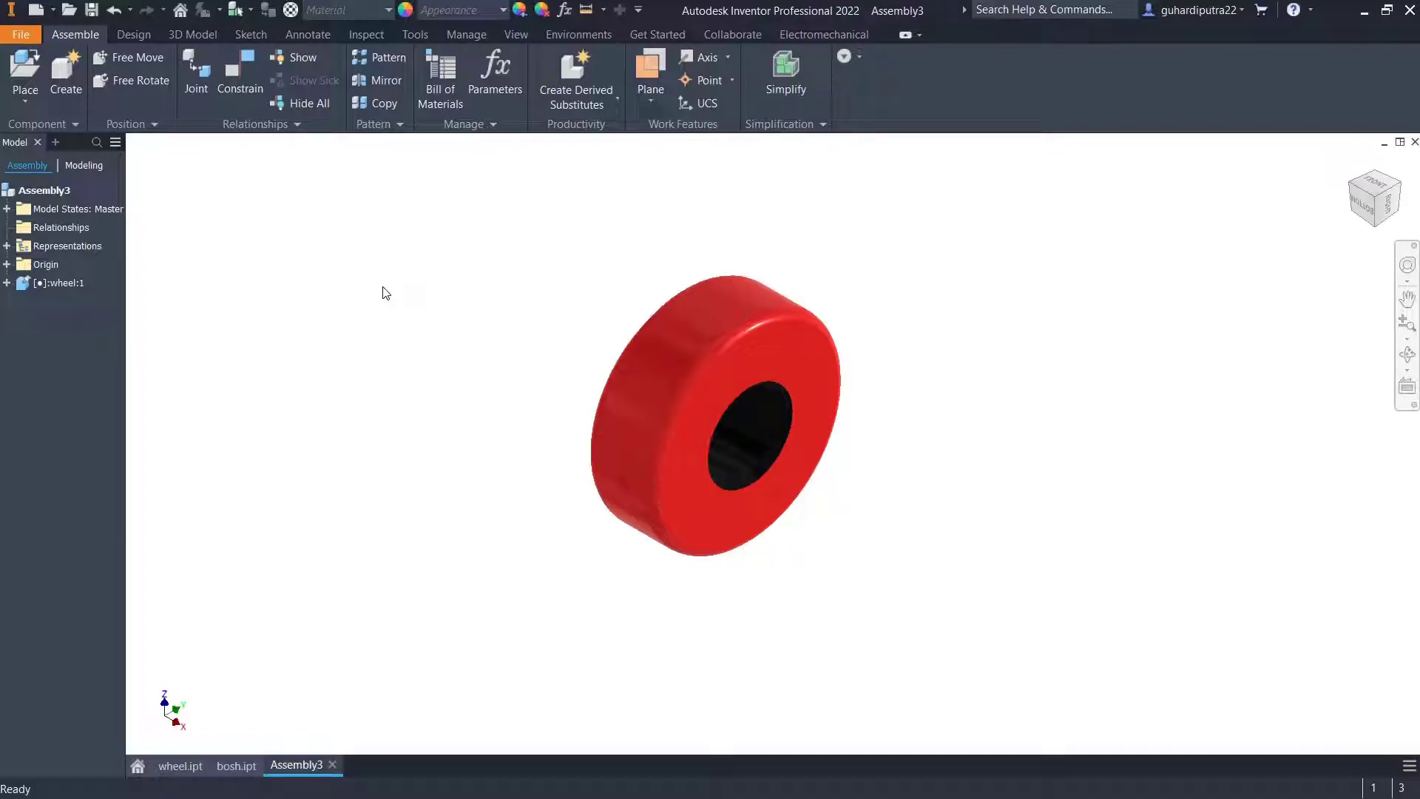
pyautogui.click(25, 99)
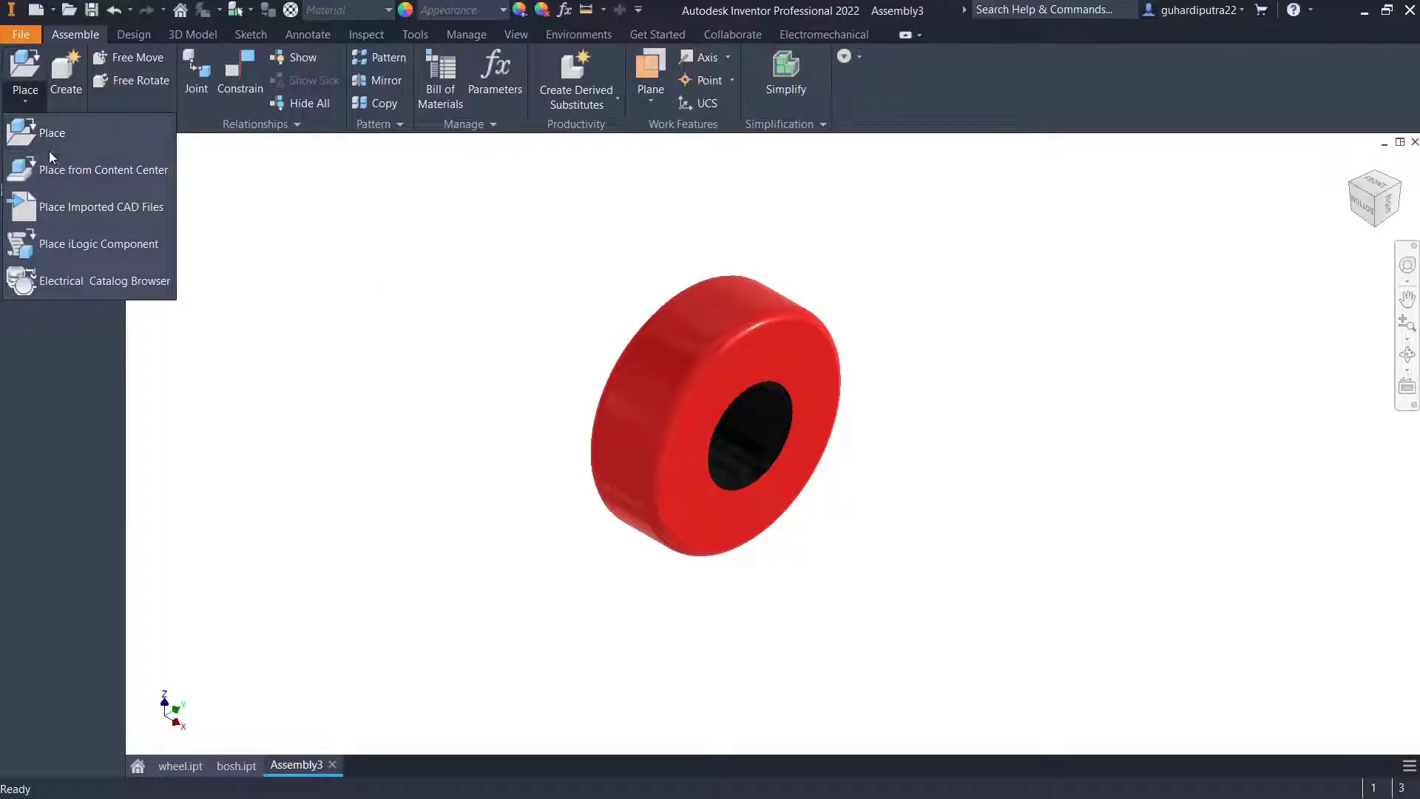
pyautogui.click(506, 293)
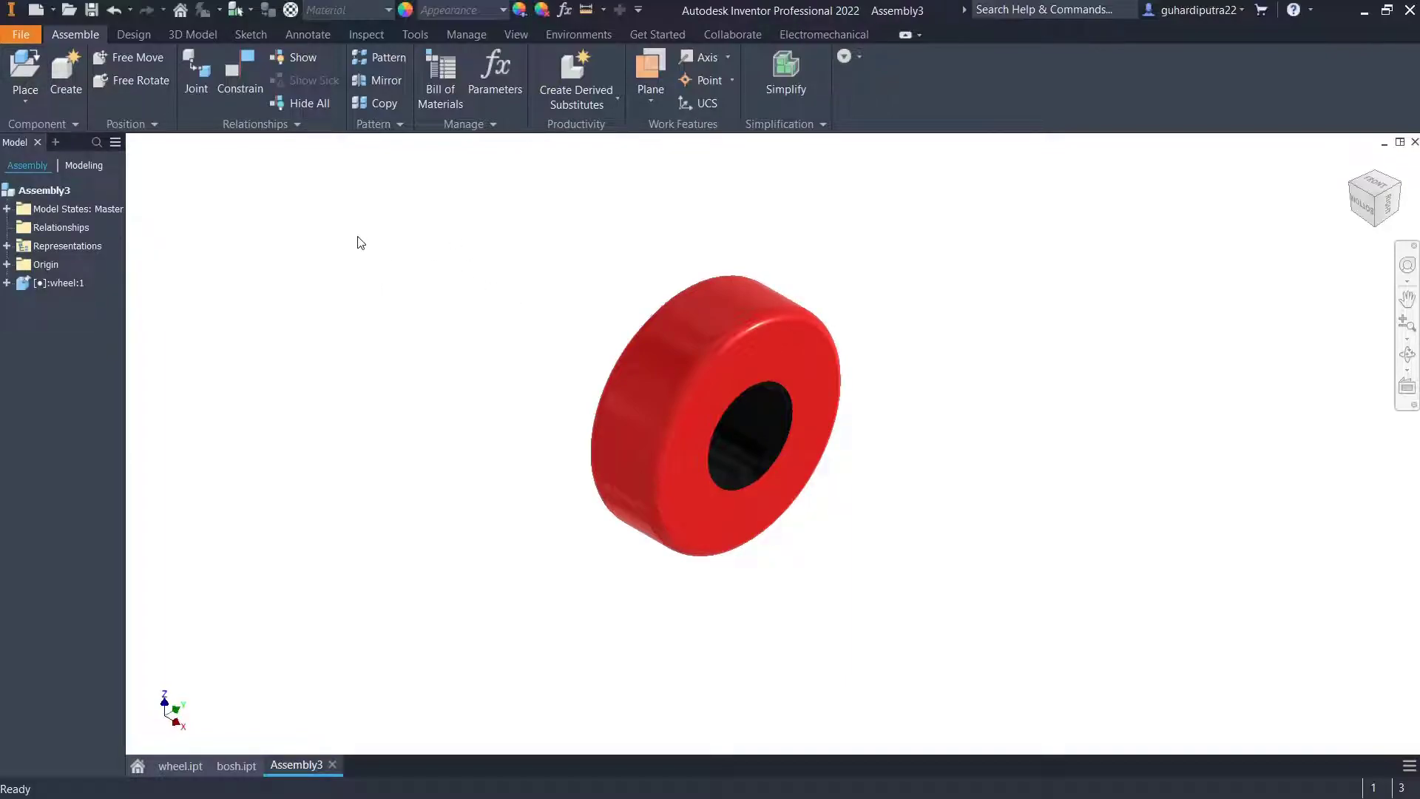
pyautogui.click(1356, 194)
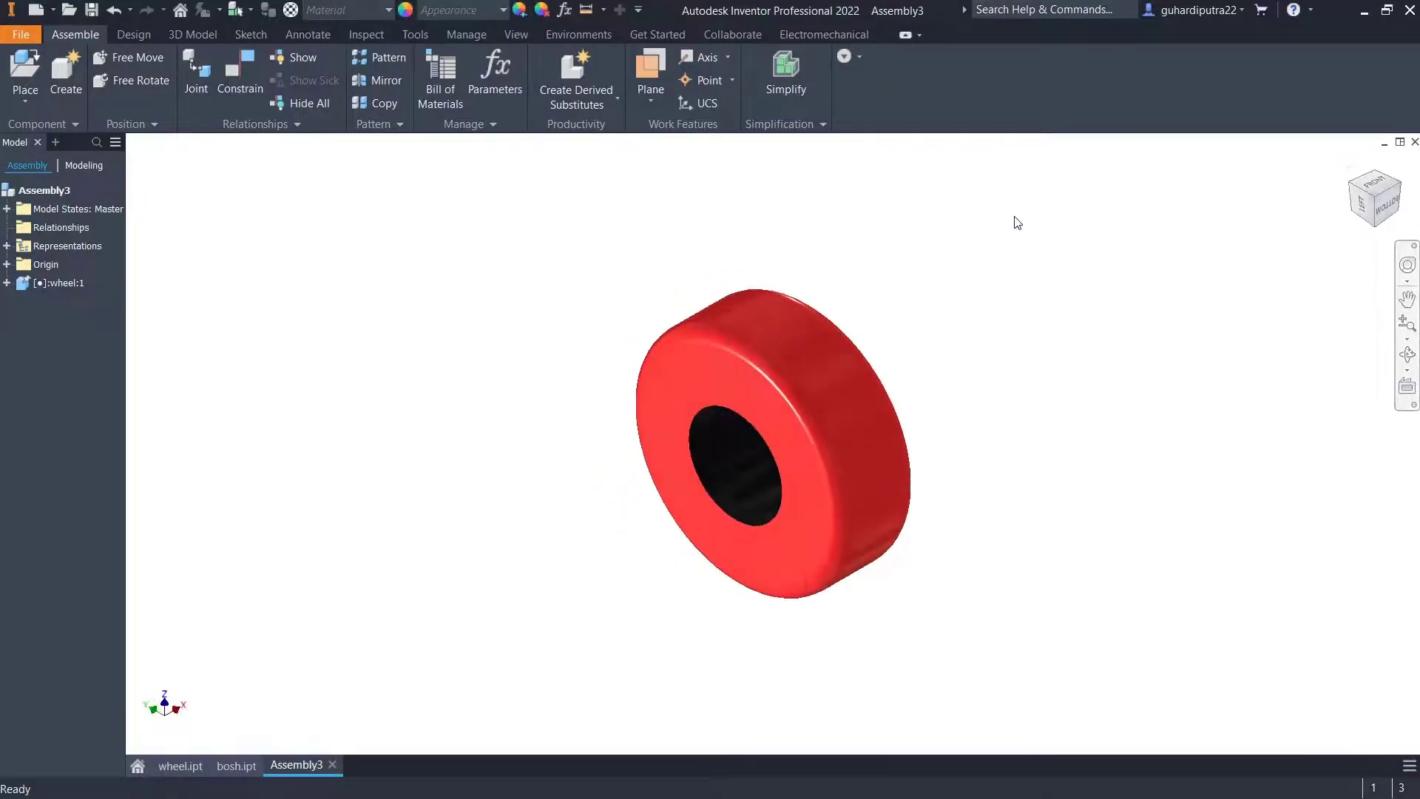
# Display the model shaded with visible edges and apply the High Quality visual preset.
pyautogui.click(515, 35)
pyautogui.click(354, 73)
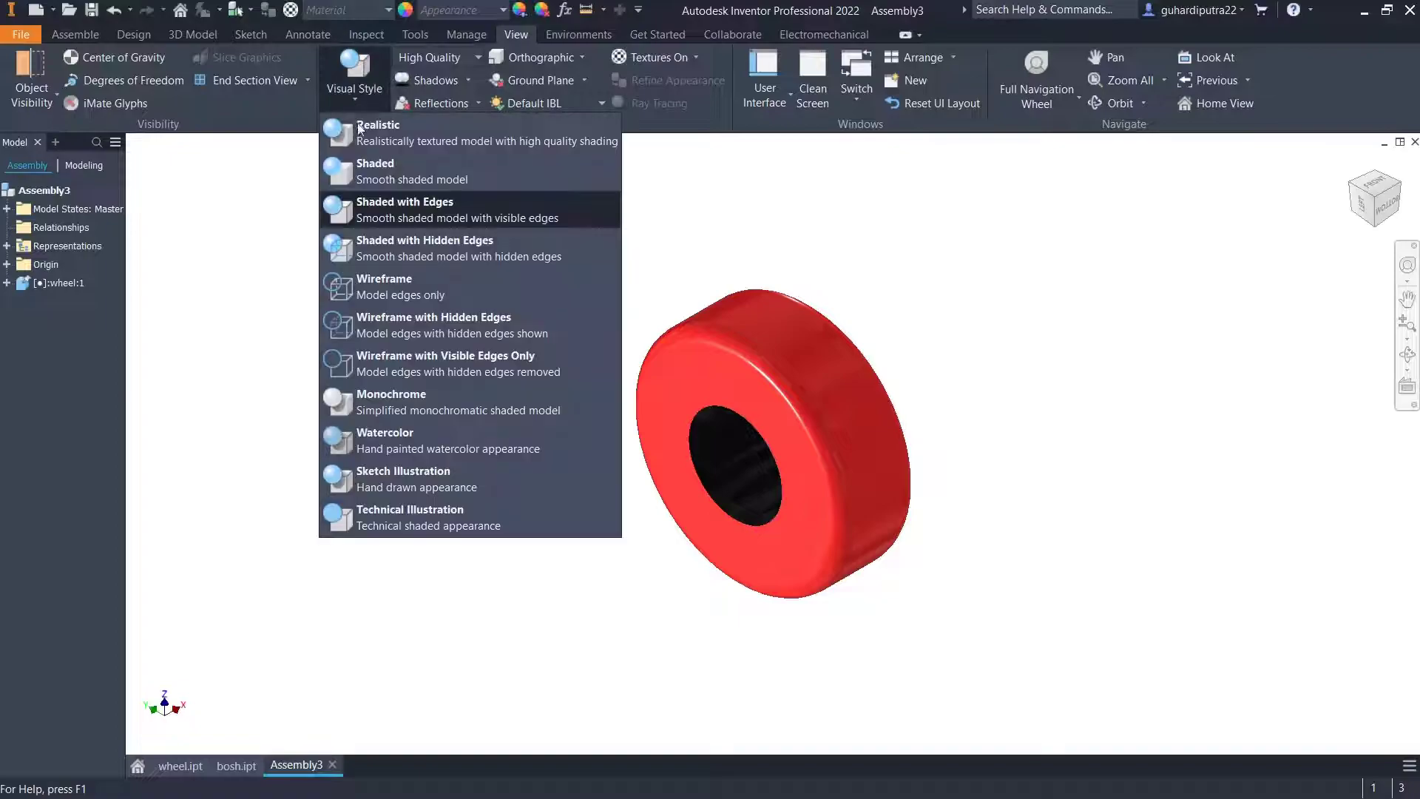
pyautogui.click(380, 219)
pyautogui.click(364, 86)
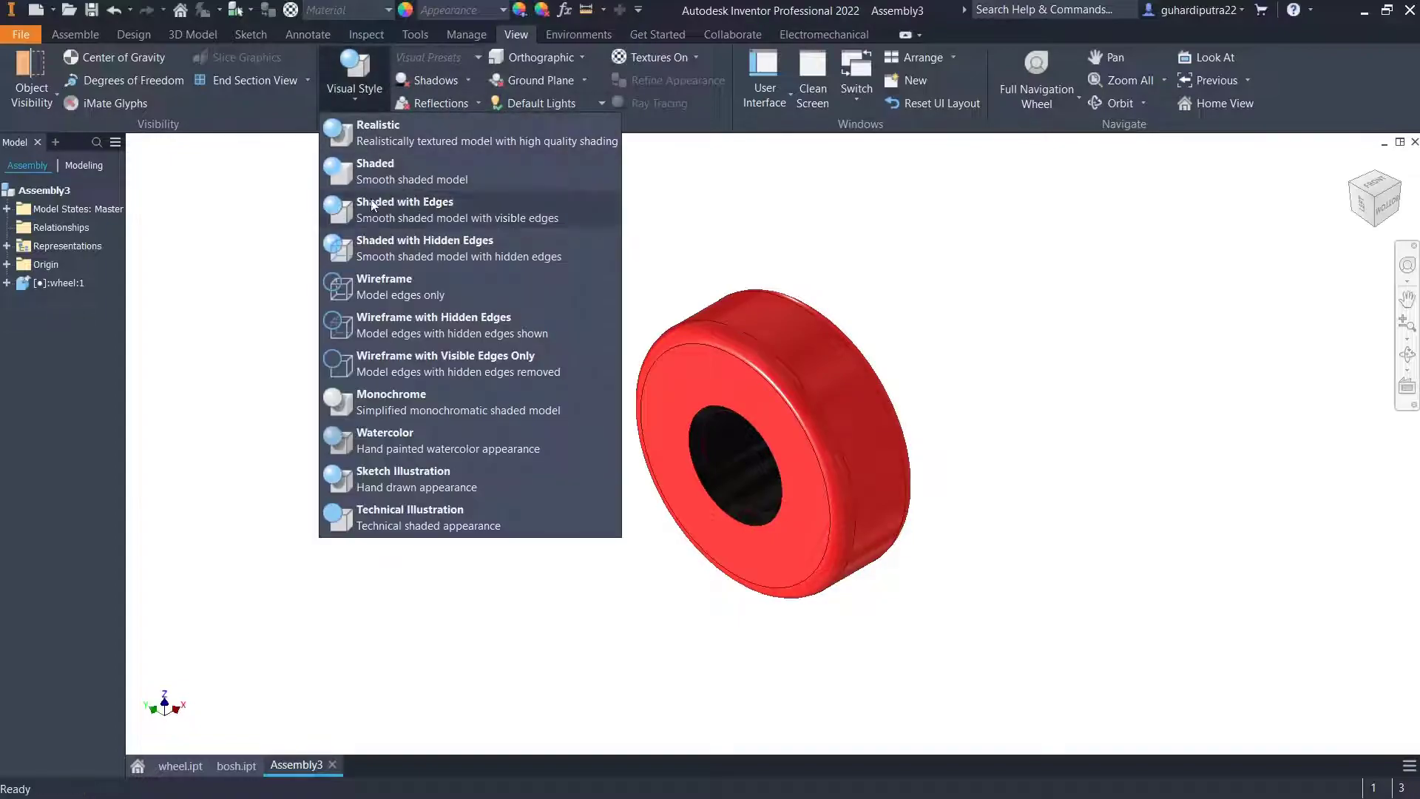
pyautogui.click(377, 244)
pyautogui.click(446, 59)
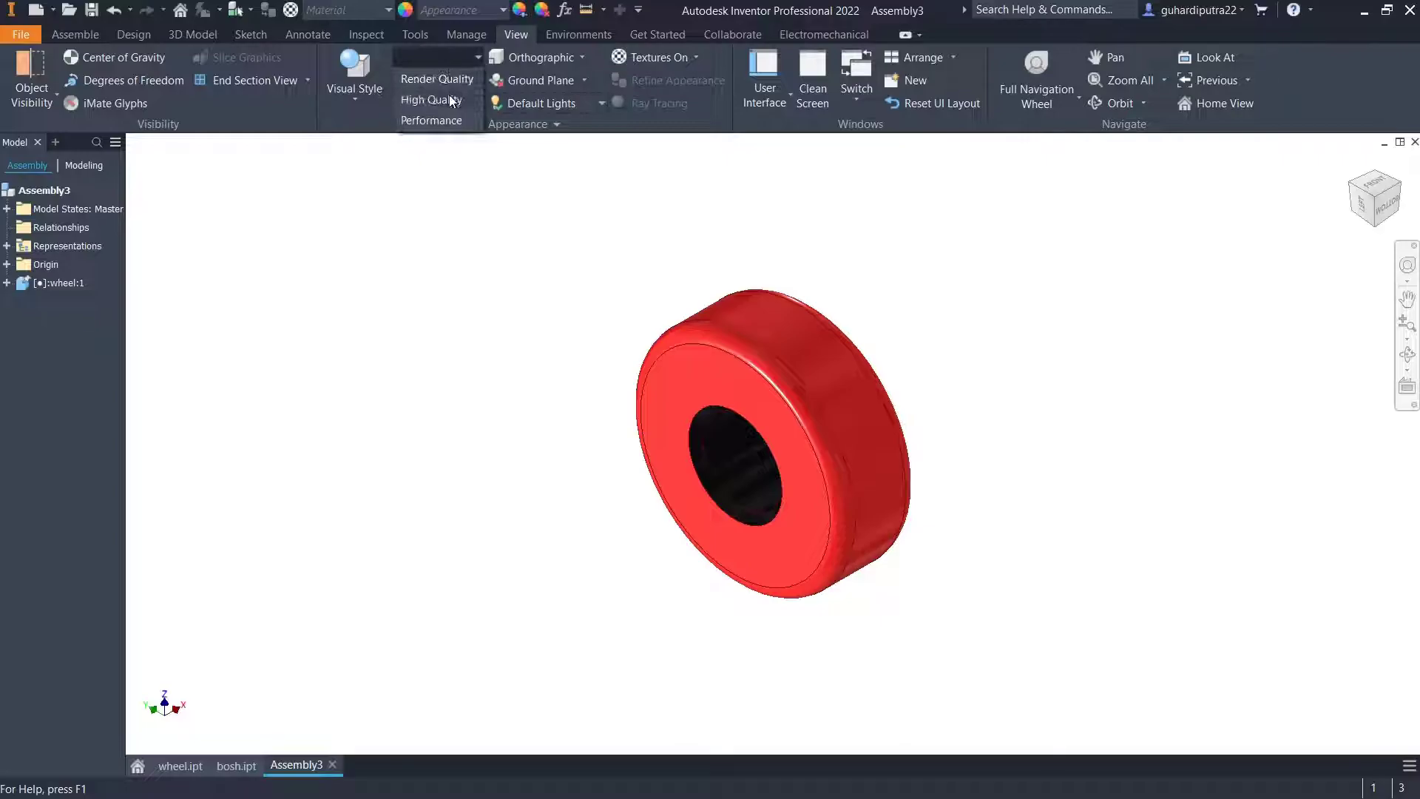
pyautogui.click(449, 100)
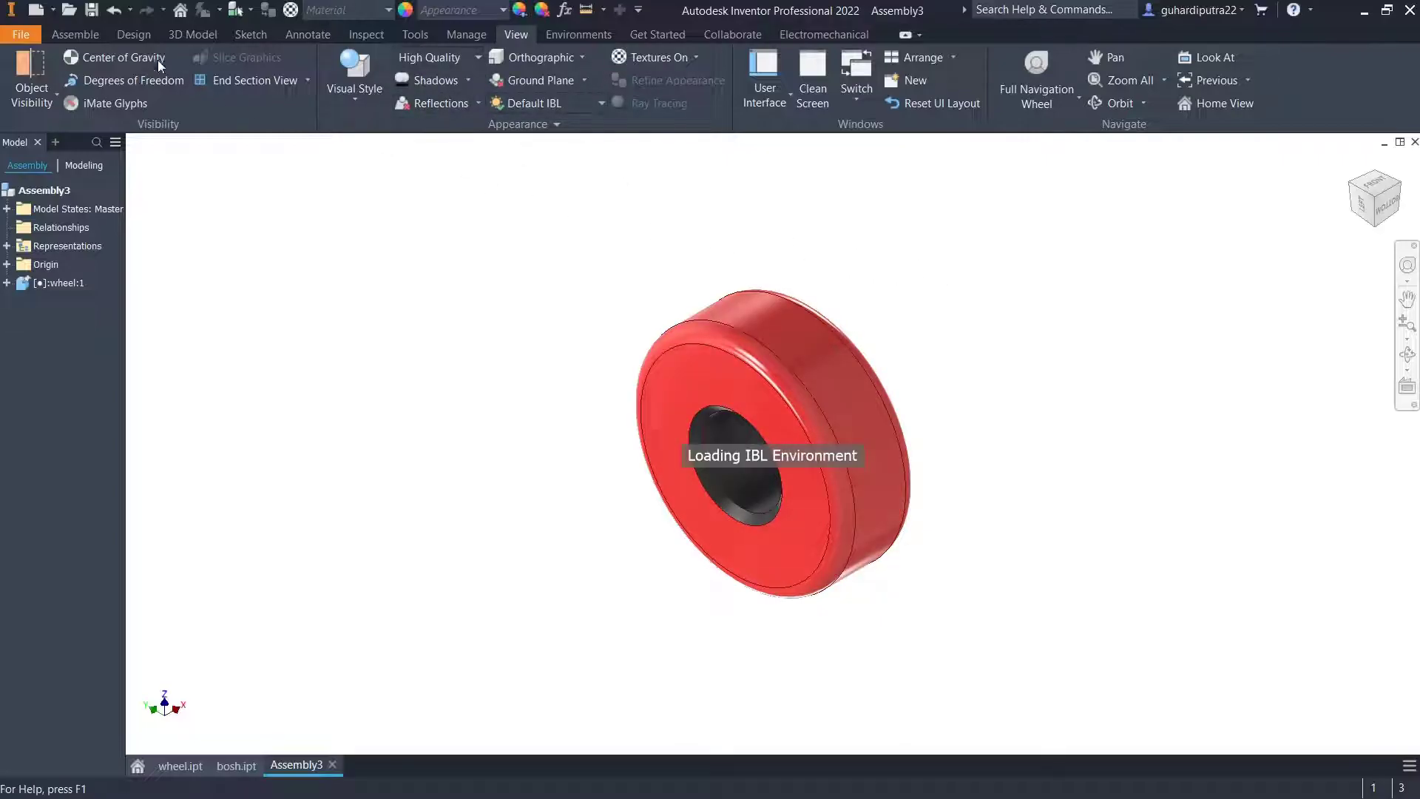
# Place one bosh.ipt bushing in free space beside the wheel.
pyautogui.click(52, 33)
pyautogui.click(41, 98)
pyautogui.click(38, 138)
pyautogui.click(476, 168)
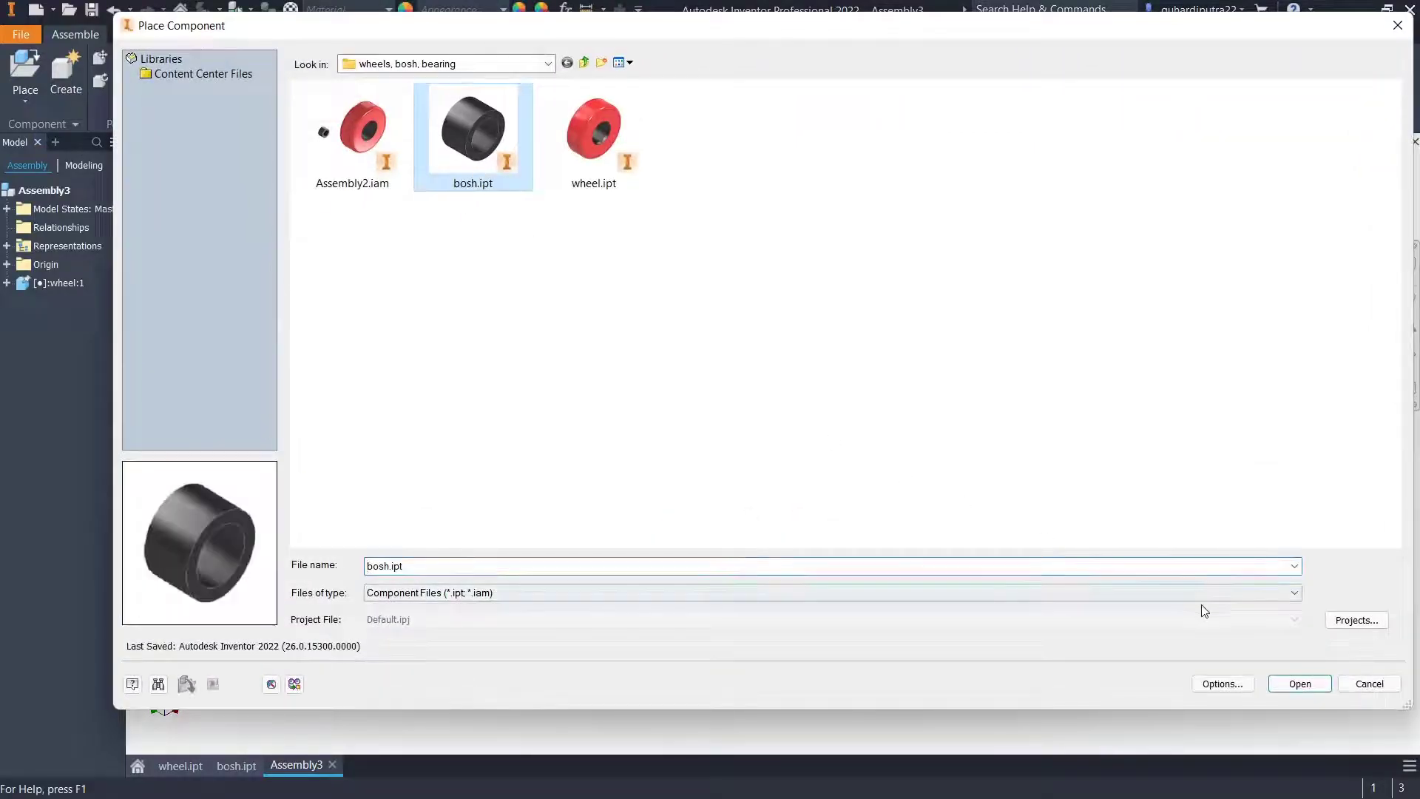
pyautogui.click(1296, 685)
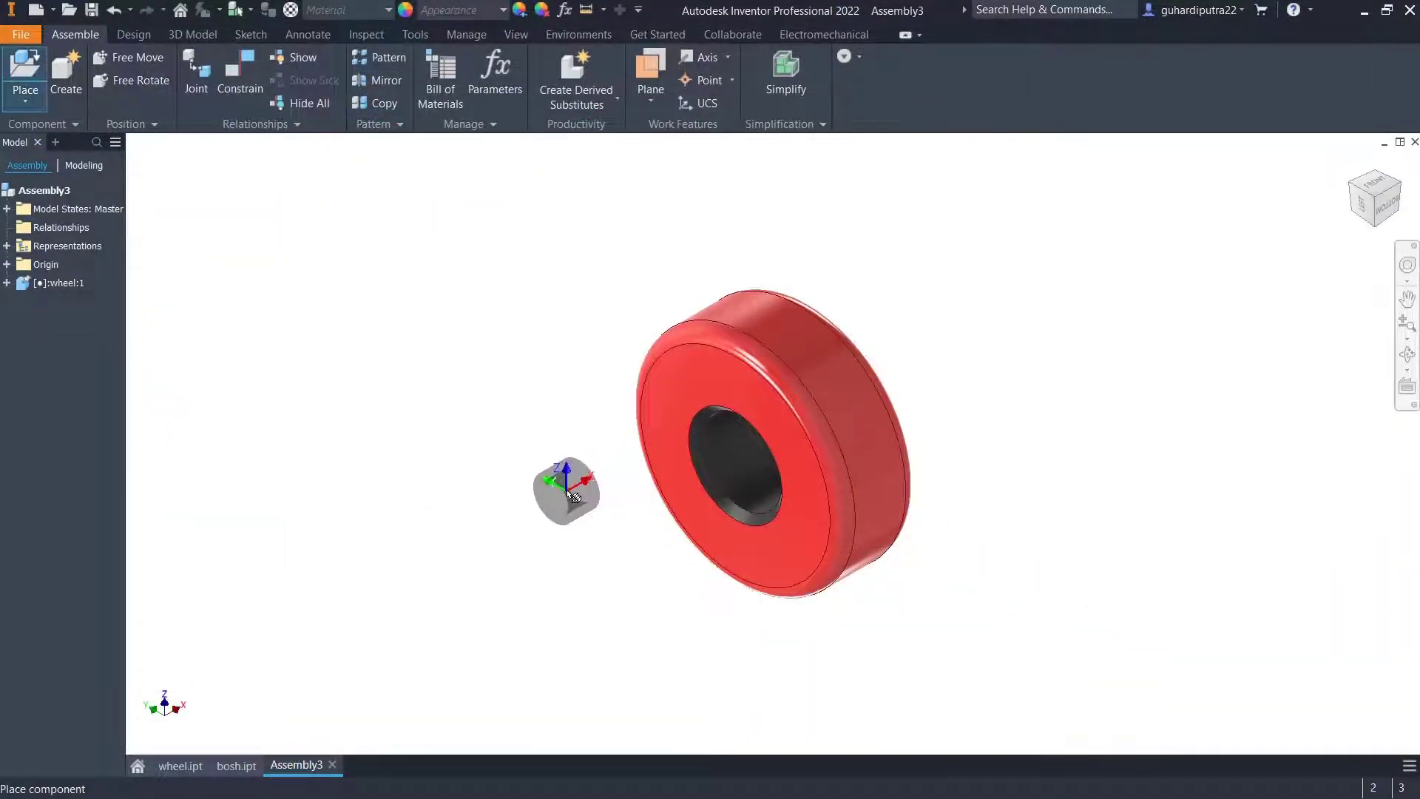
pyautogui.click(576, 495)
pyautogui.rightClick(466, 295)
pyautogui.click(526, 296)
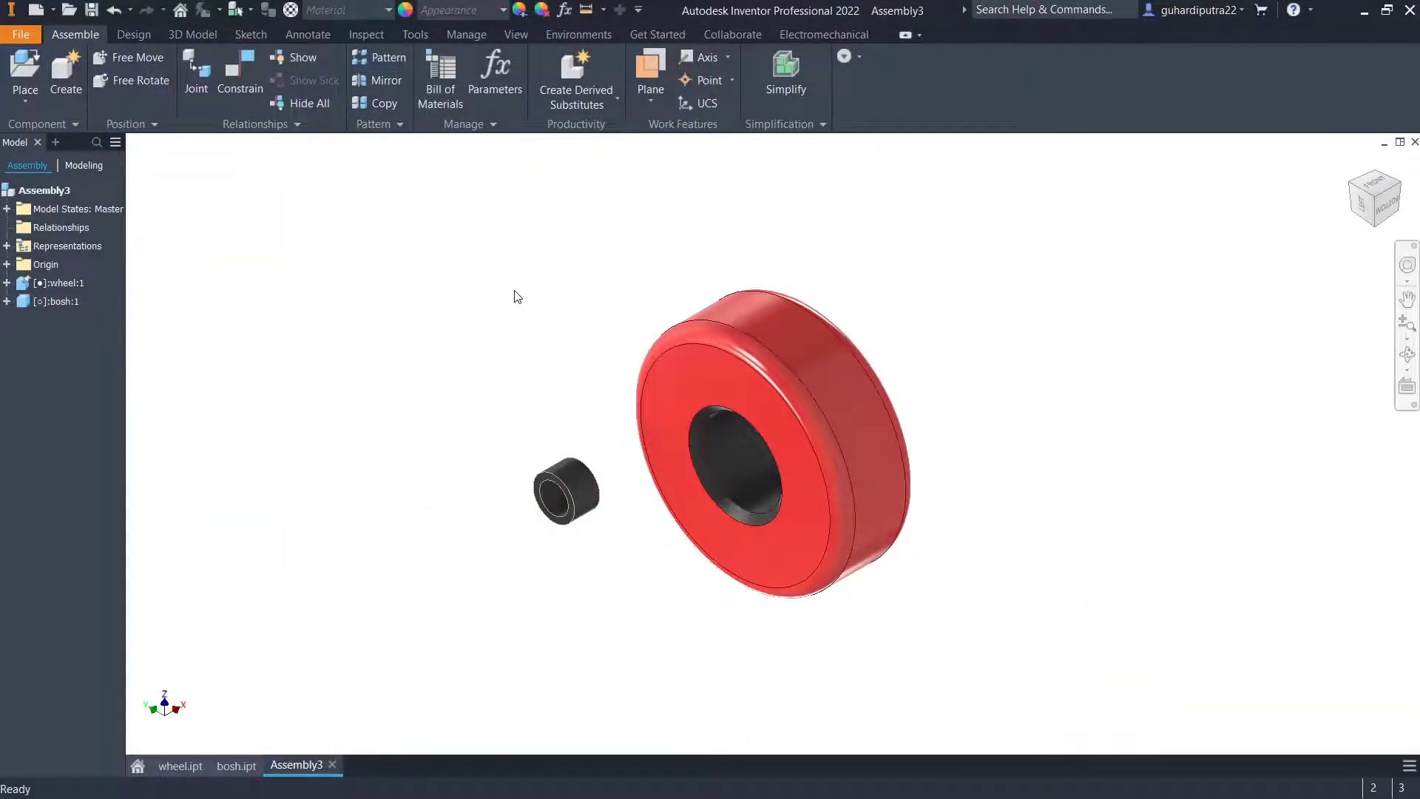
# Search the Content Center for "rolling bearing GB/T 276-1994" families.
pyautogui.click(29, 93)
pyautogui.click(53, 168)
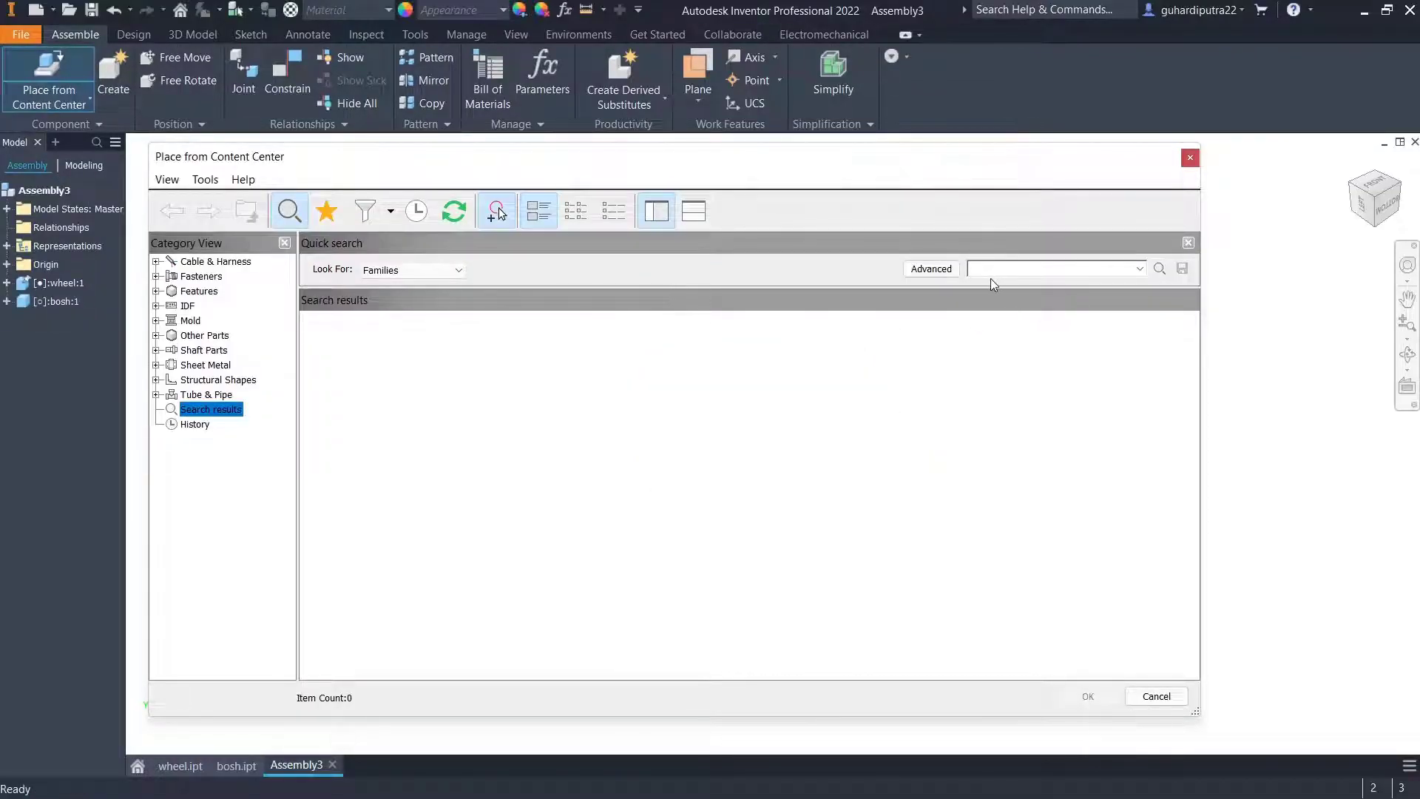
pyautogui.write('R')
pyautogui.press('capslock')
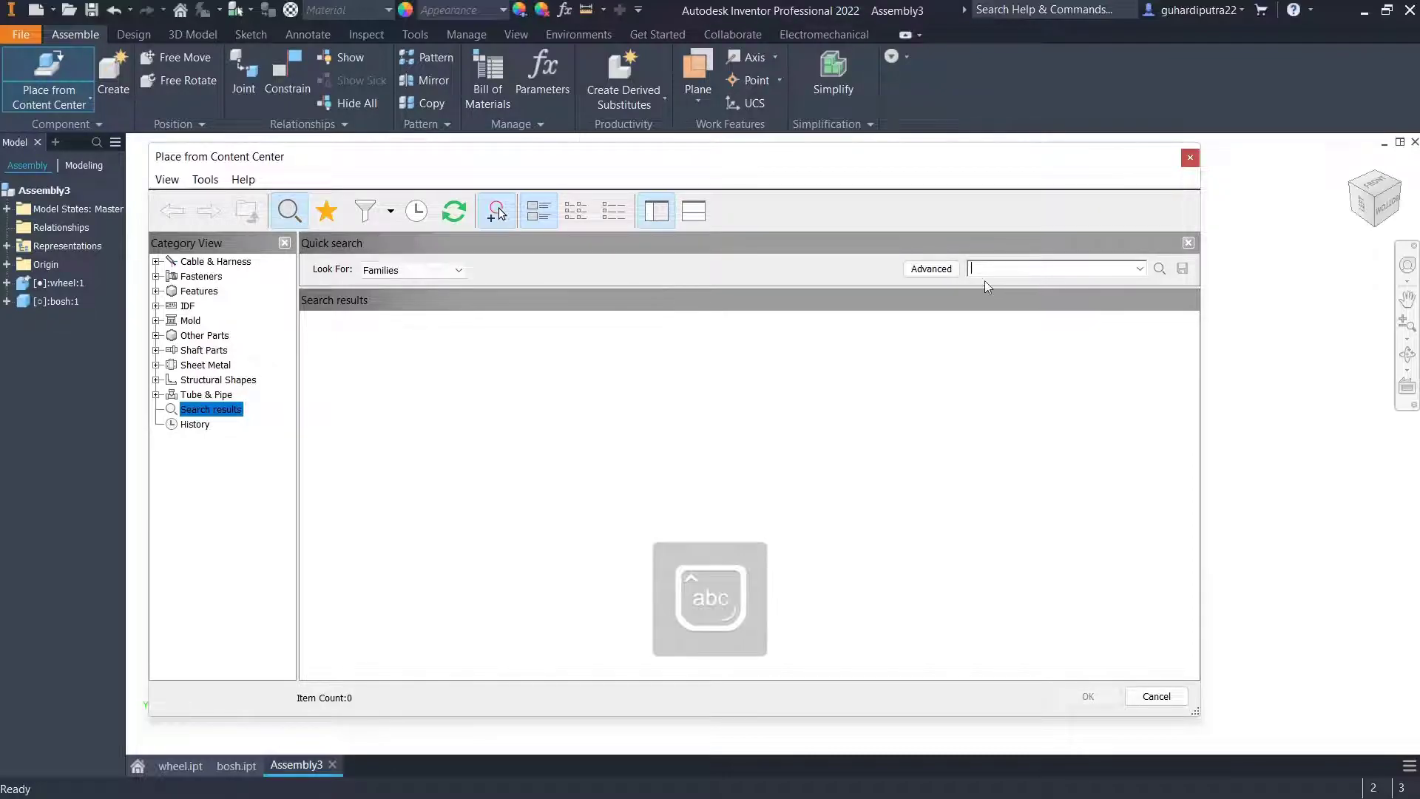
pyautogui.write('rolling bear')
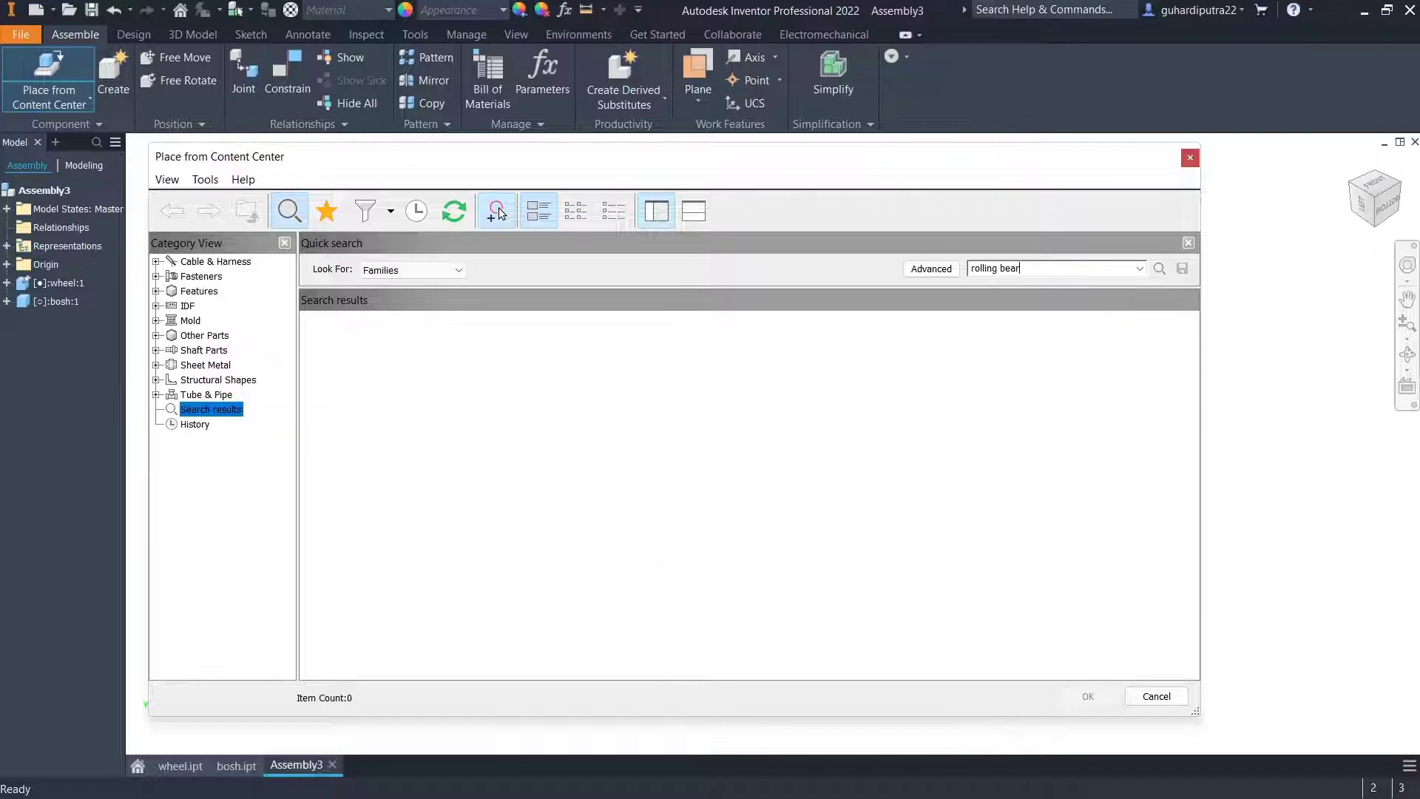
pyautogui.write('ing')
pyautogui.press('capslock')
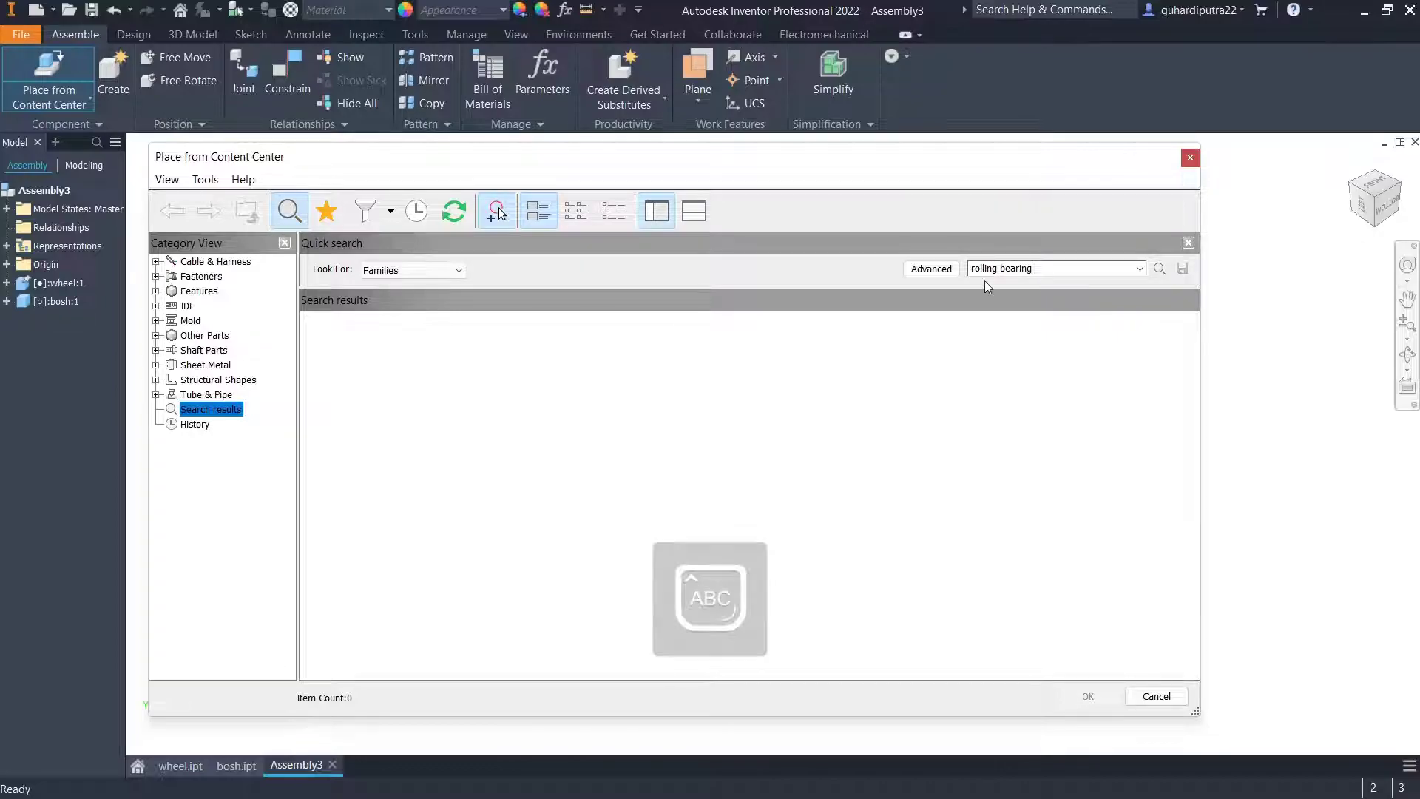
pyautogui.write('GB/T 276')
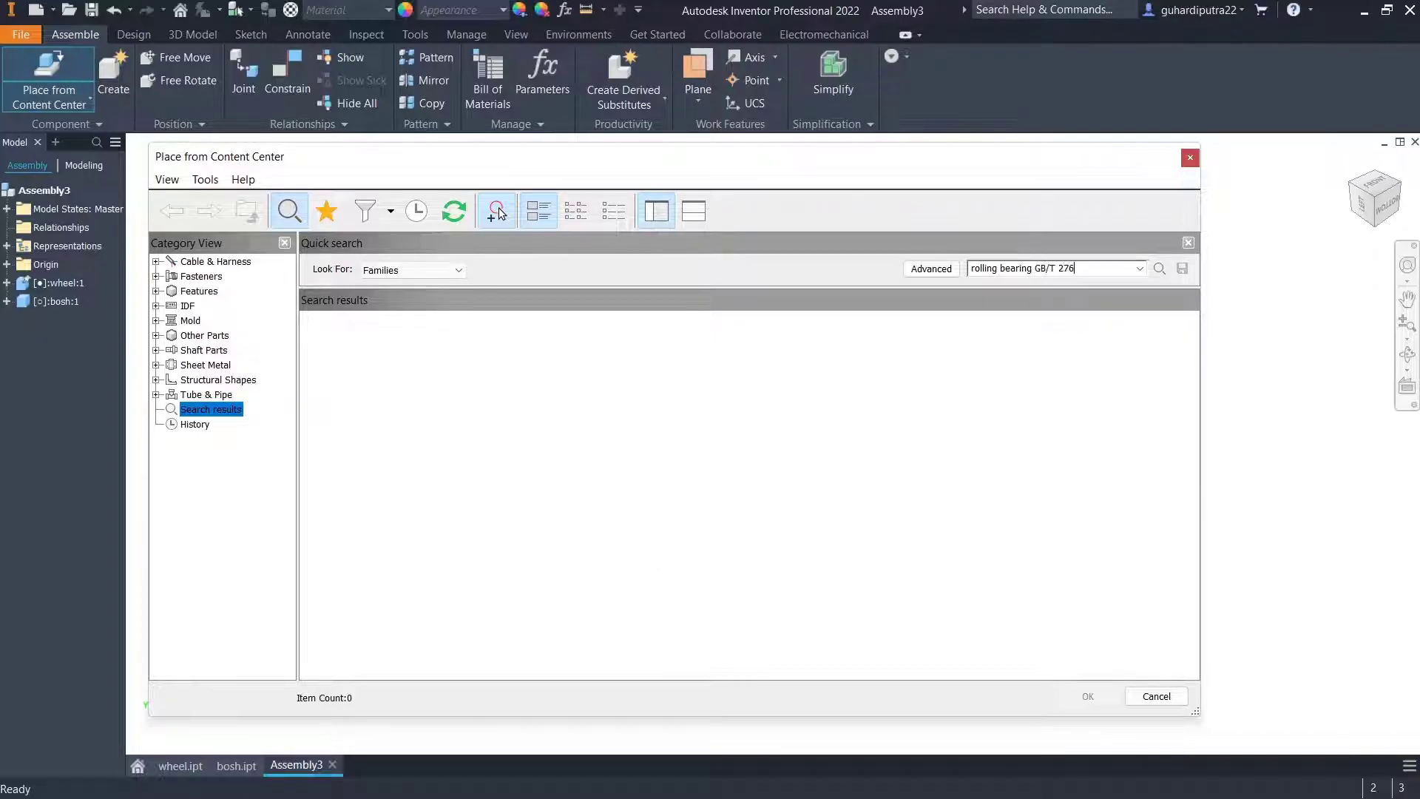
pyautogui.write('-')
pyautogui.click(1159, 269)
# Pick the rolling bearing family GB/T 276-1994 Type 60000-2RS and 2LS and seat it on the circular edge inside the wheel bore.
pyautogui.click(427, 371)
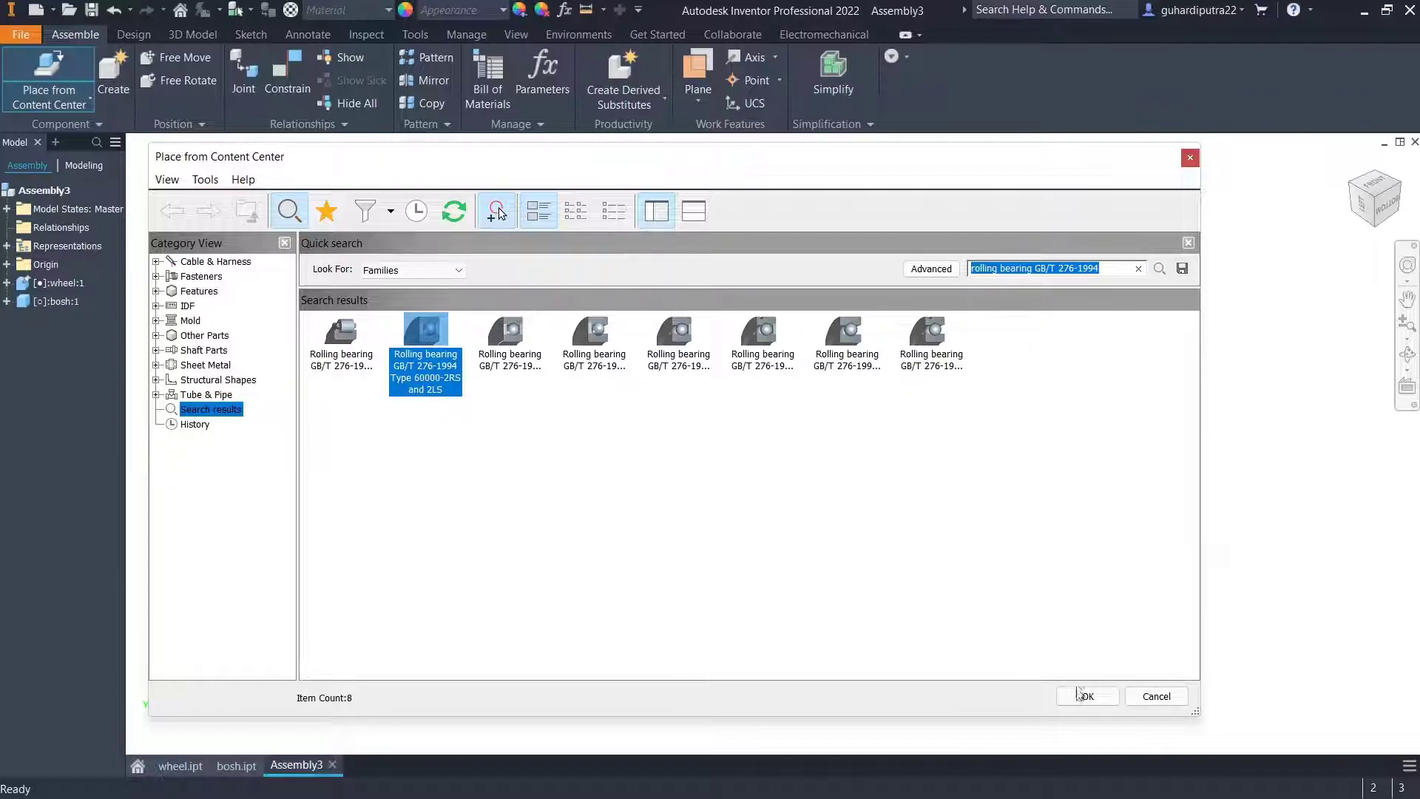
pyautogui.click(1085, 695)
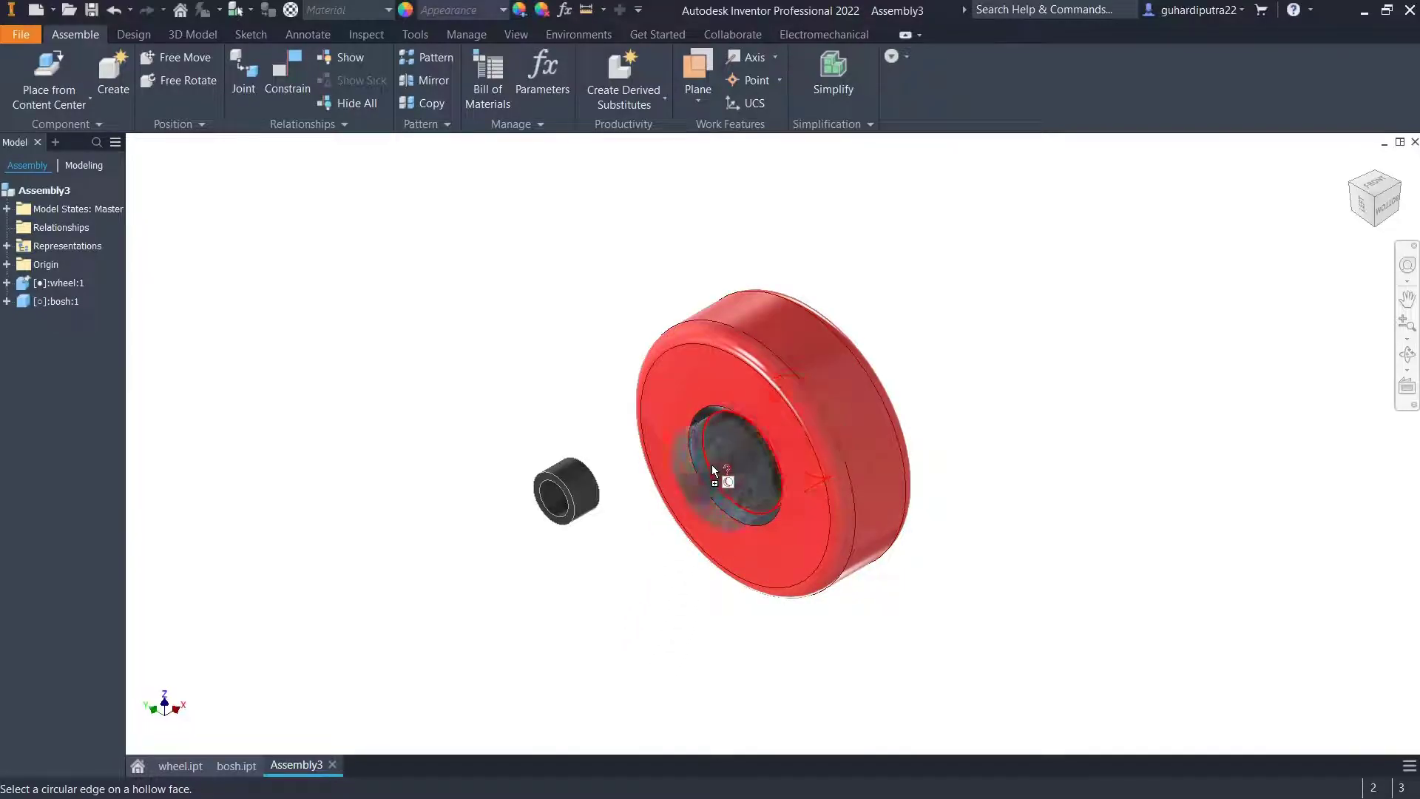
pyautogui.scroll(-3, 712, 465)
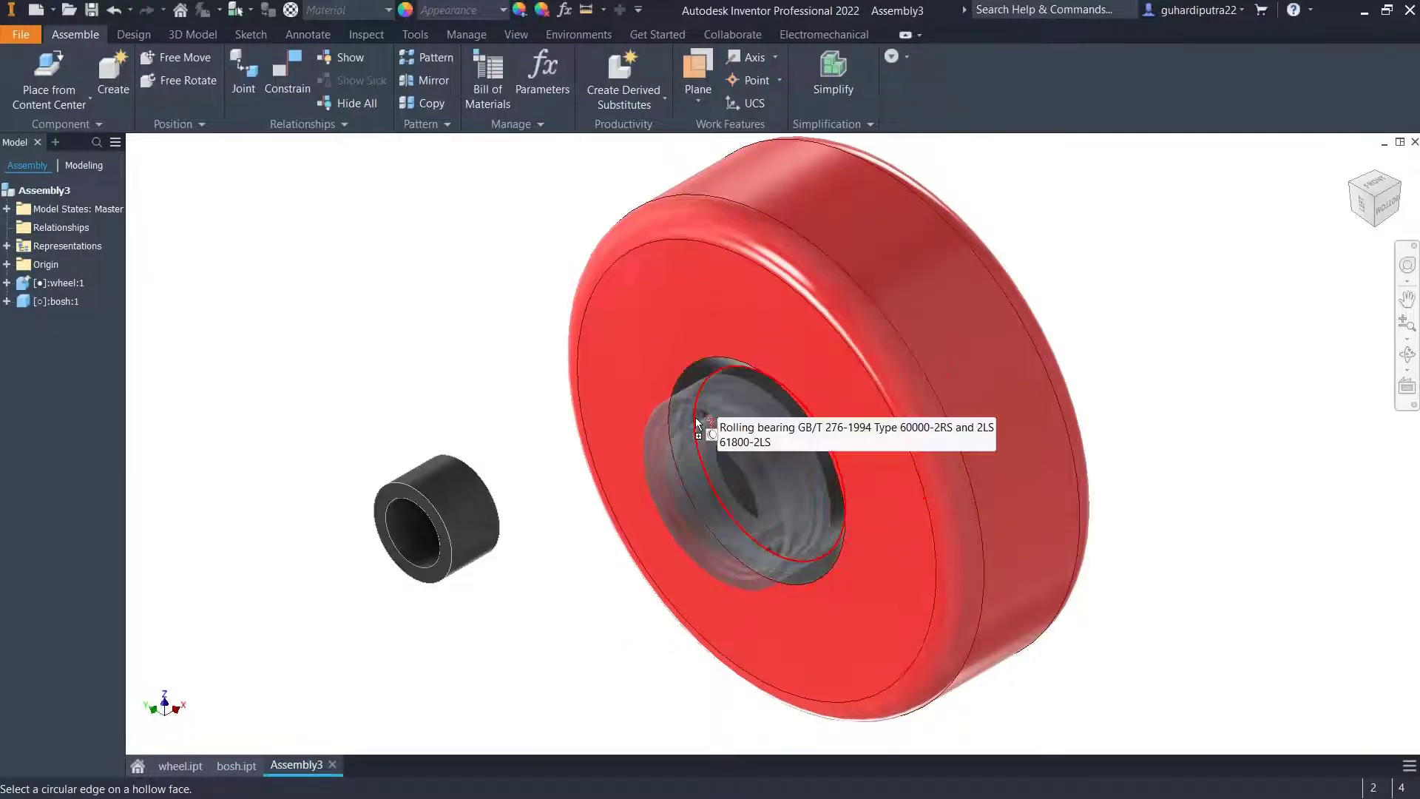
pyautogui.click(730, 379)
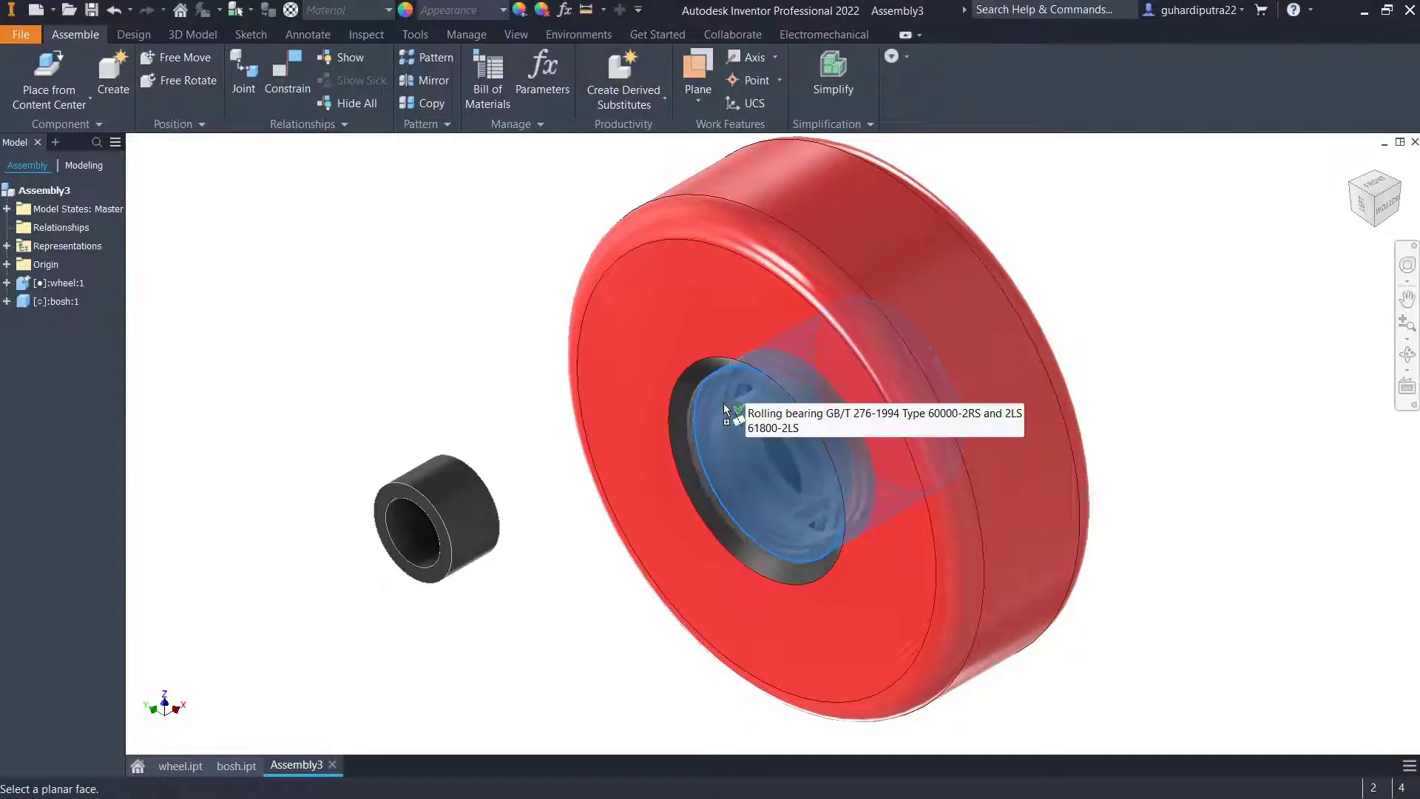
# Set the bearing size to 626-2LS, place it in the wheel bore and finish placing bearings.
pyautogui.rightClick(725, 407)
pyautogui.click(738, 424)
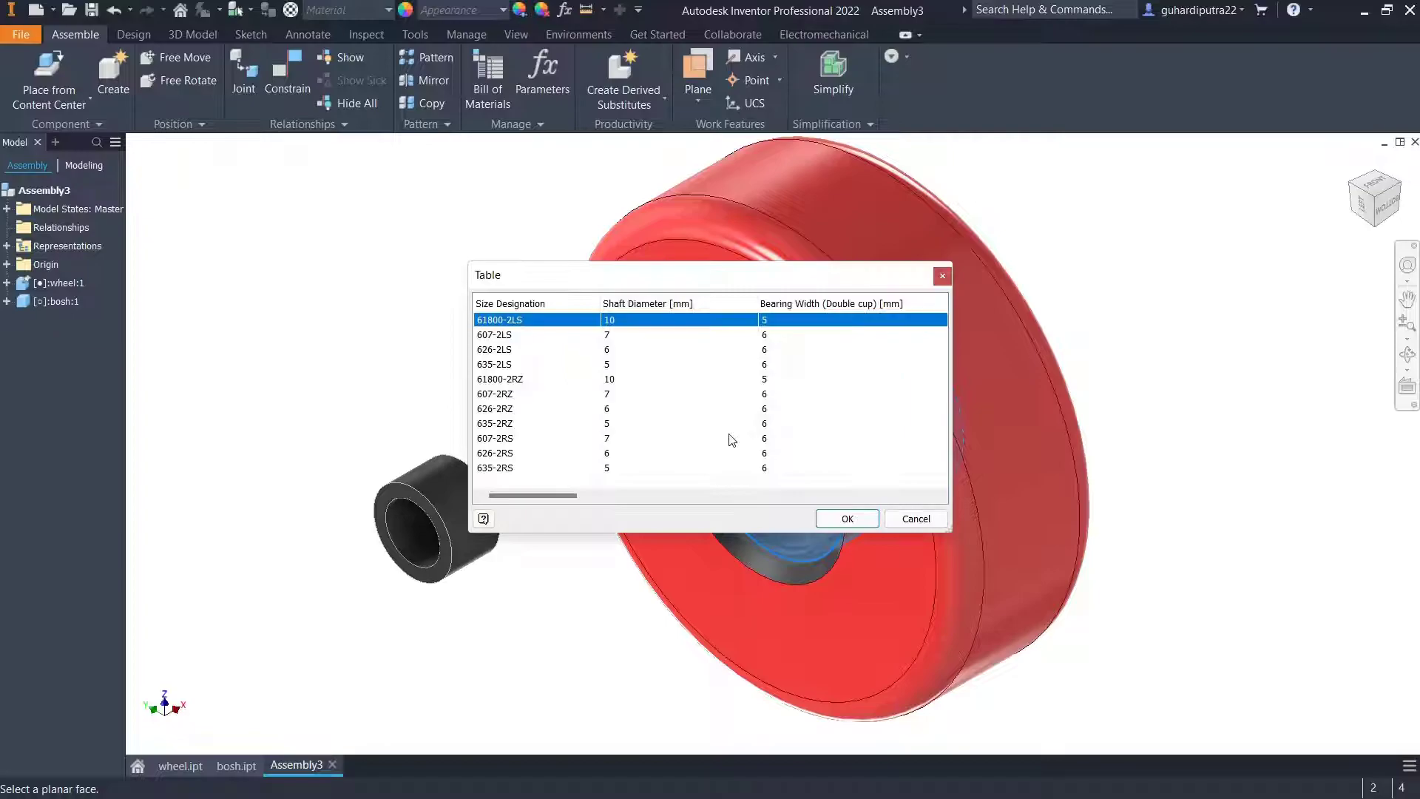
pyautogui.click(612, 349)
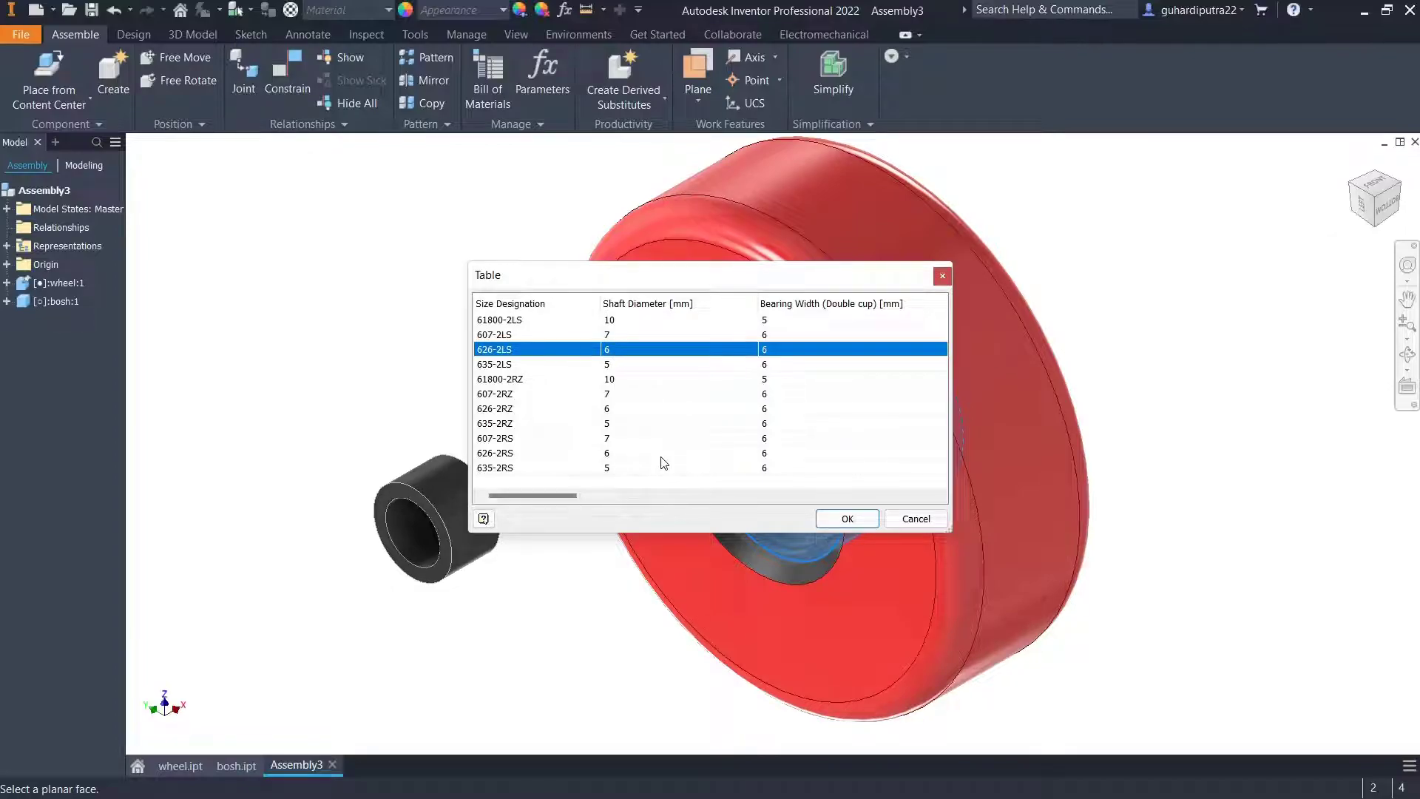
pyautogui.click(846, 518)
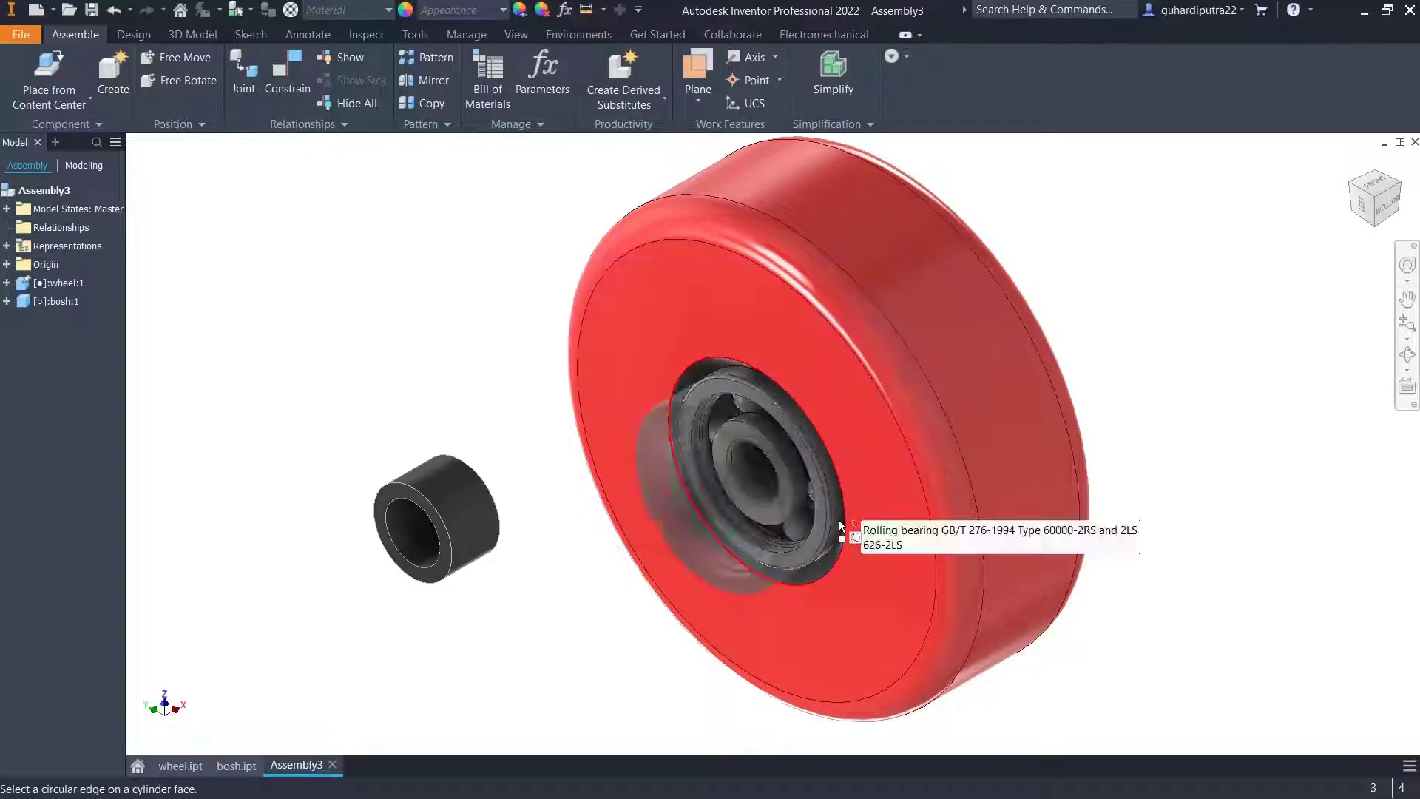
pyautogui.scroll(-2, 707, 599)
pyautogui.rightClick(1056, 433)
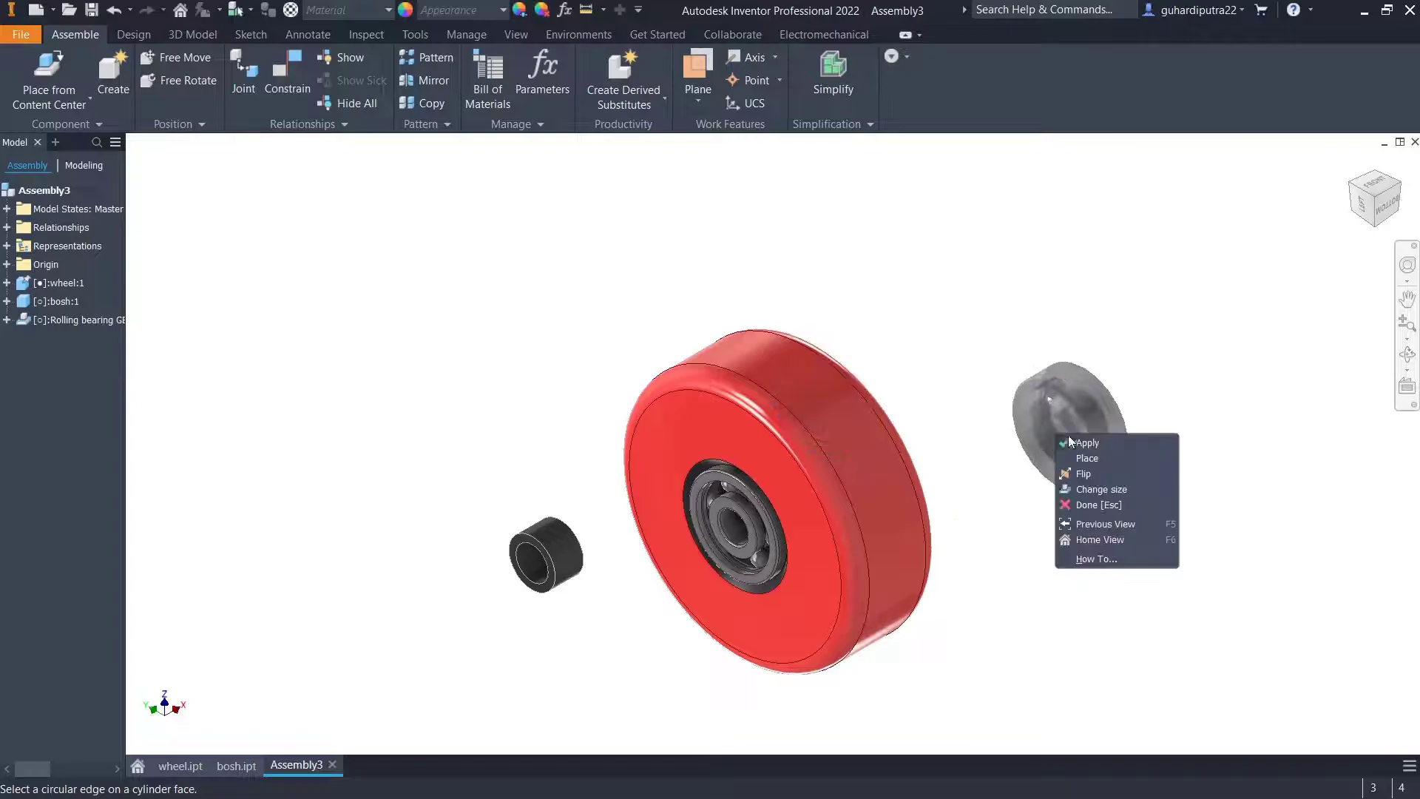
pyautogui.click(1078, 506)
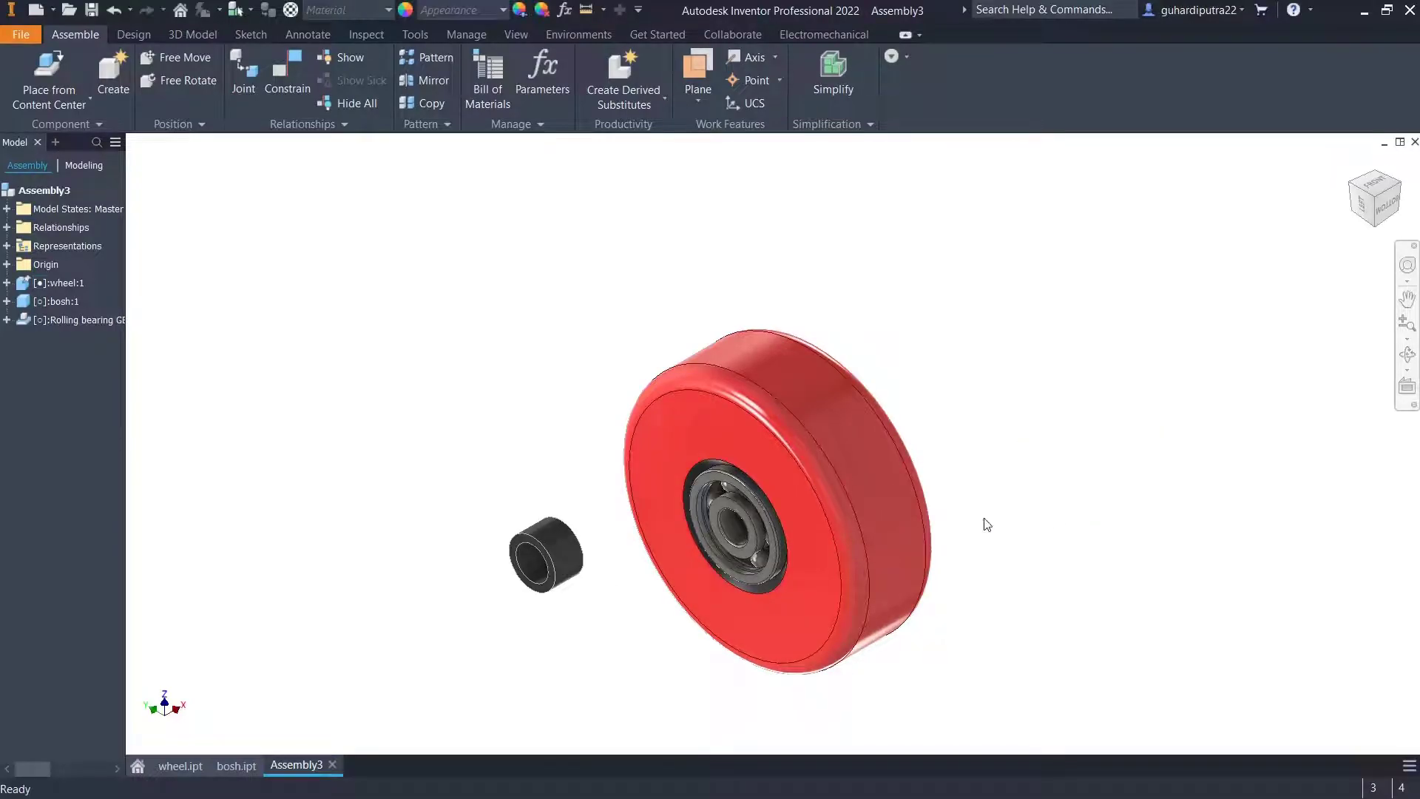
# Copy the bearing in the wheel and paste a second one beside the wheel, near the bushing.
pyautogui.rightClick(732, 532)
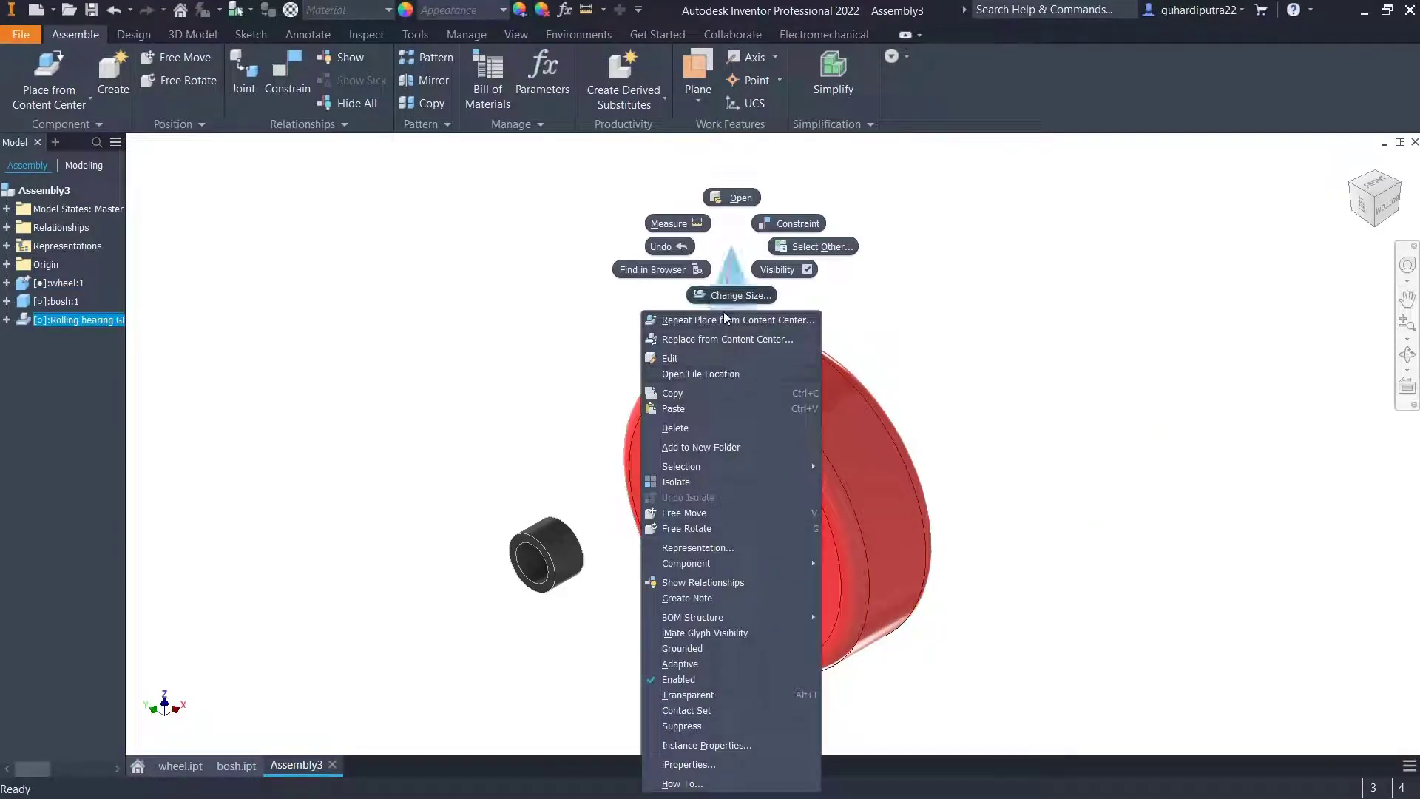
pyautogui.click(689, 395)
pyautogui.click(494, 366)
pyautogui.rightClick(495, 371)
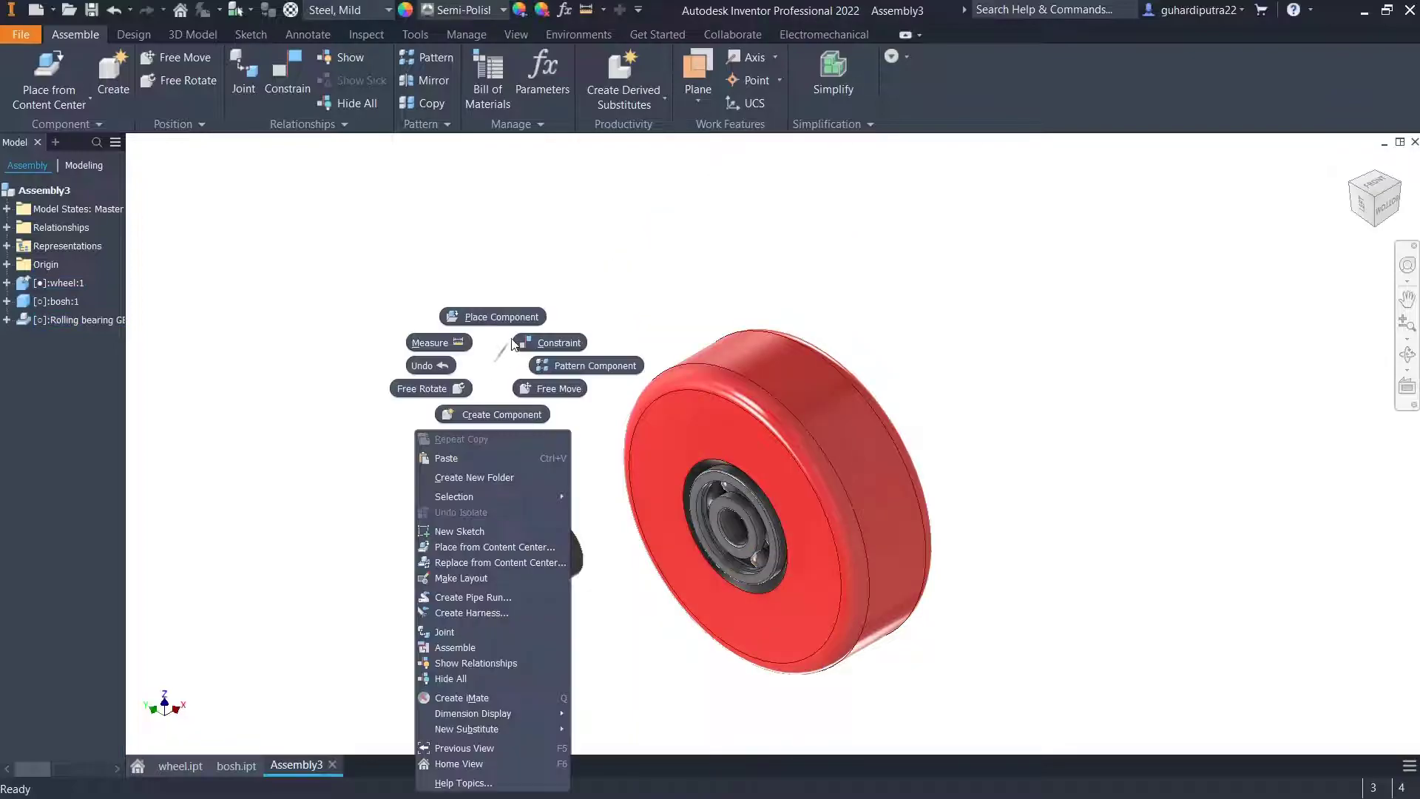
pyautogui.click(490, 453)
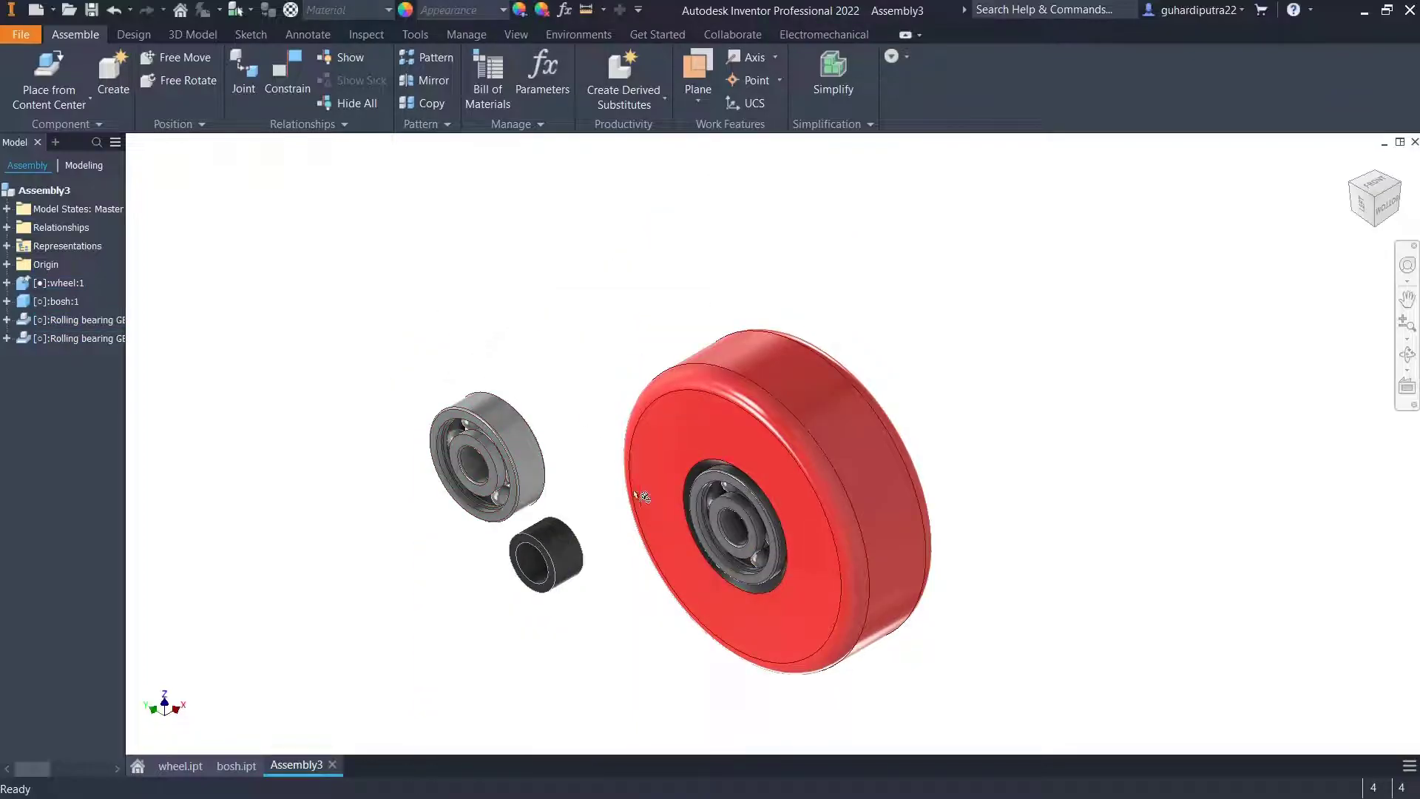
# Move the first bearing out of the wheel bore to free space in front of the wheel.
pyautogui.scroll(3, 632, 485)
pyautogui.moveTo(680, 493); pyautogui.dragTo(563, 603)
pyautogui.moveTo(805, 673); pyautogui.dragTo(862, 557, button='middle')
pyautogui.click(572, 241)
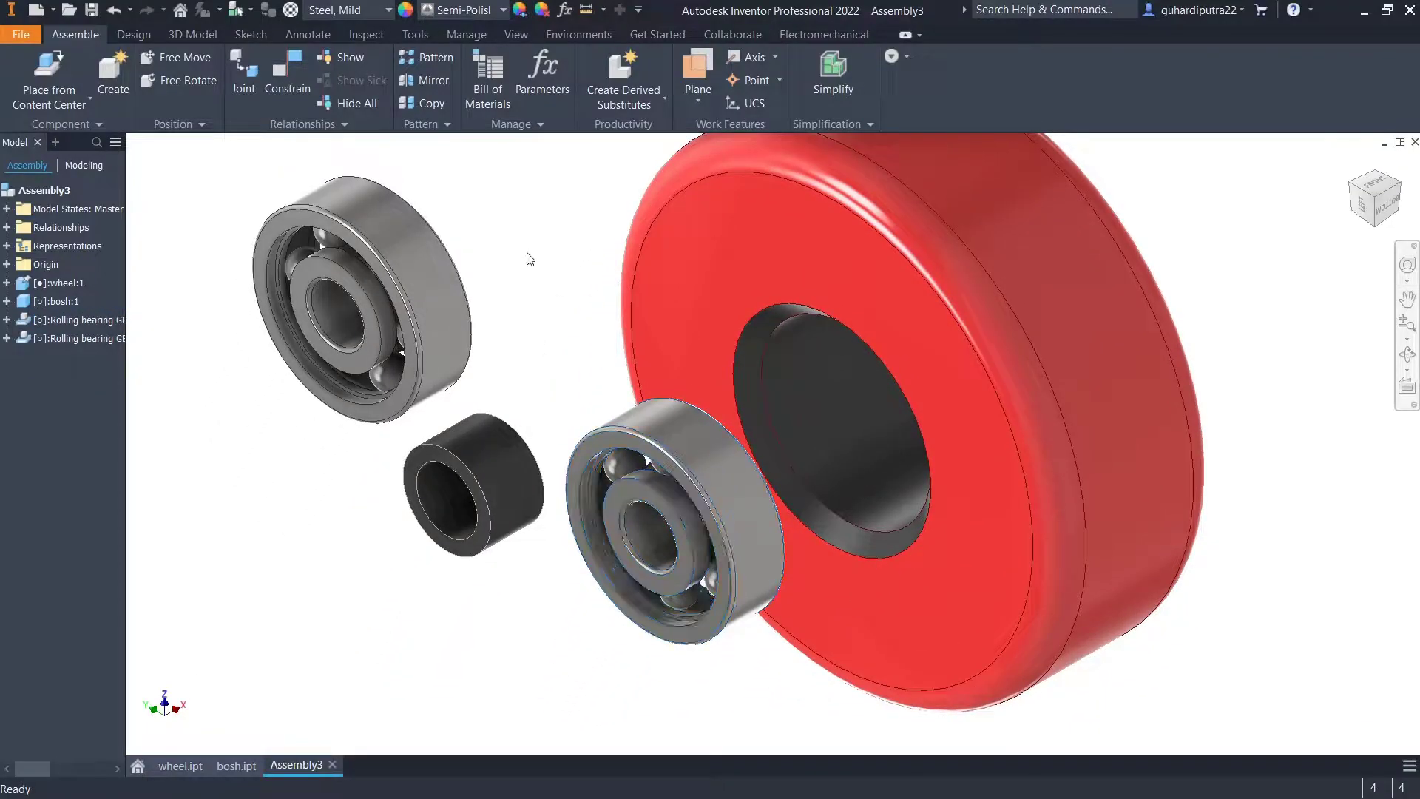
# Constrain the outer ring face of the bearing nearest the wheel flush with the wheel's side face, using a 0 mm offset.
pyautogui.click(278, 71)
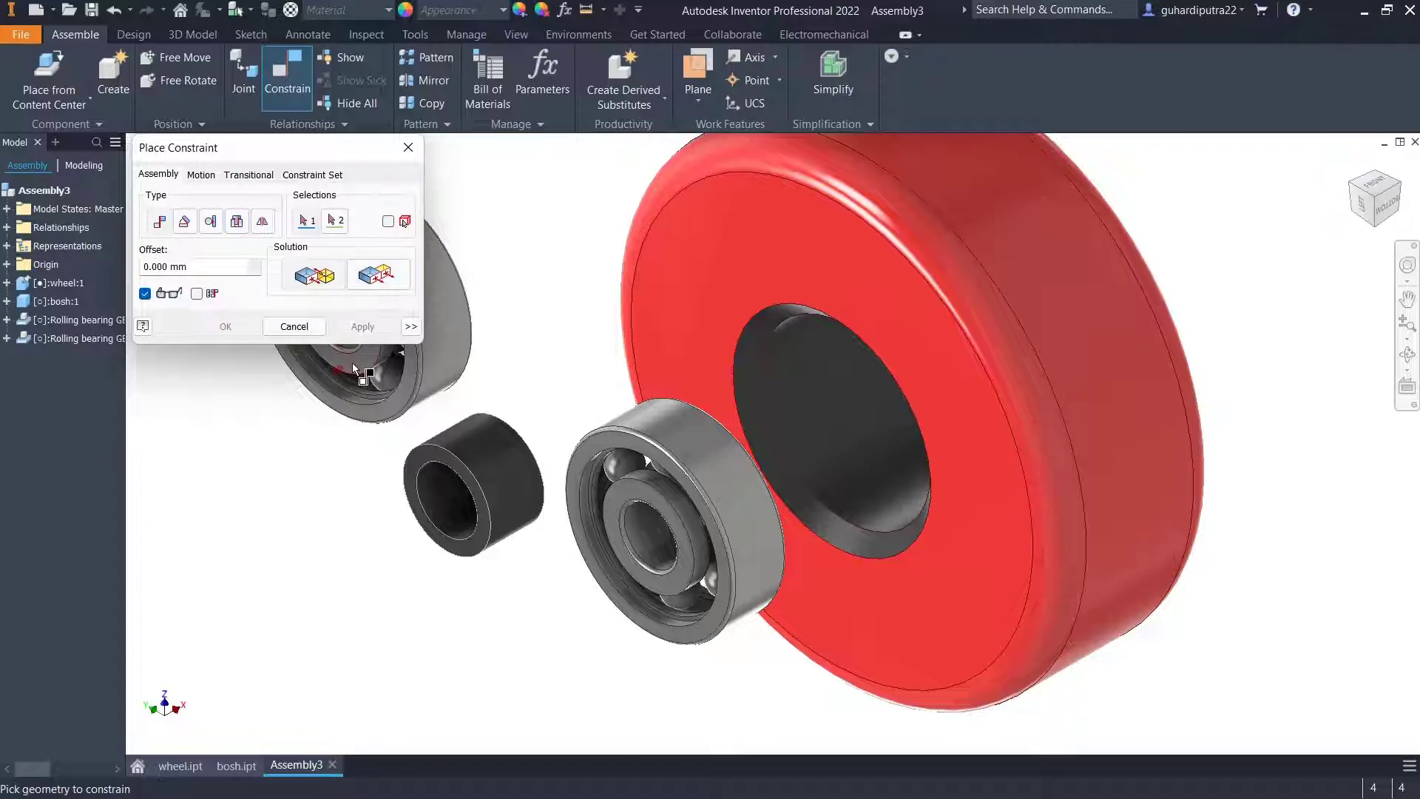
pyautogui.click(374, 281)
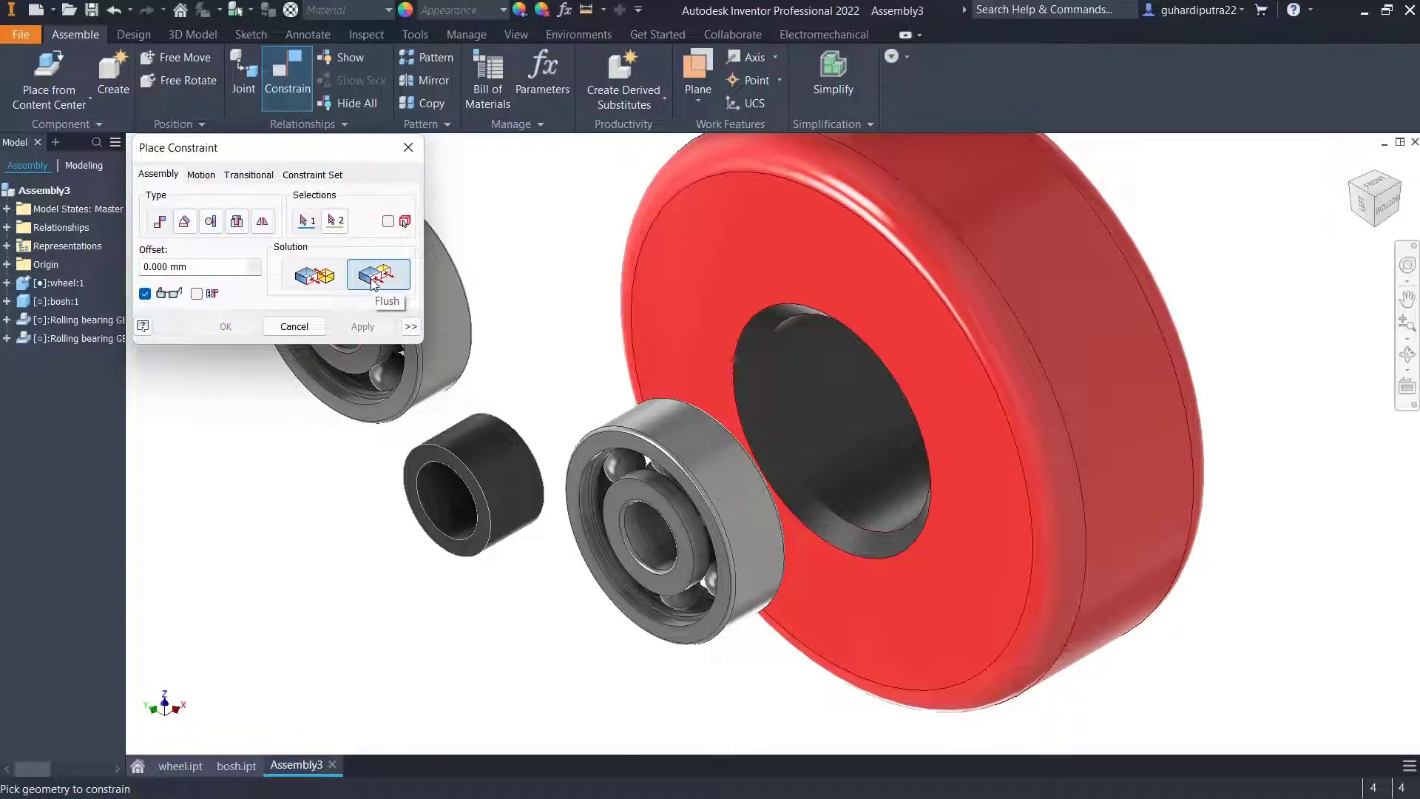
pyautogui.scroll(-3, 609, 463)
pyautogui.click(612, 464)
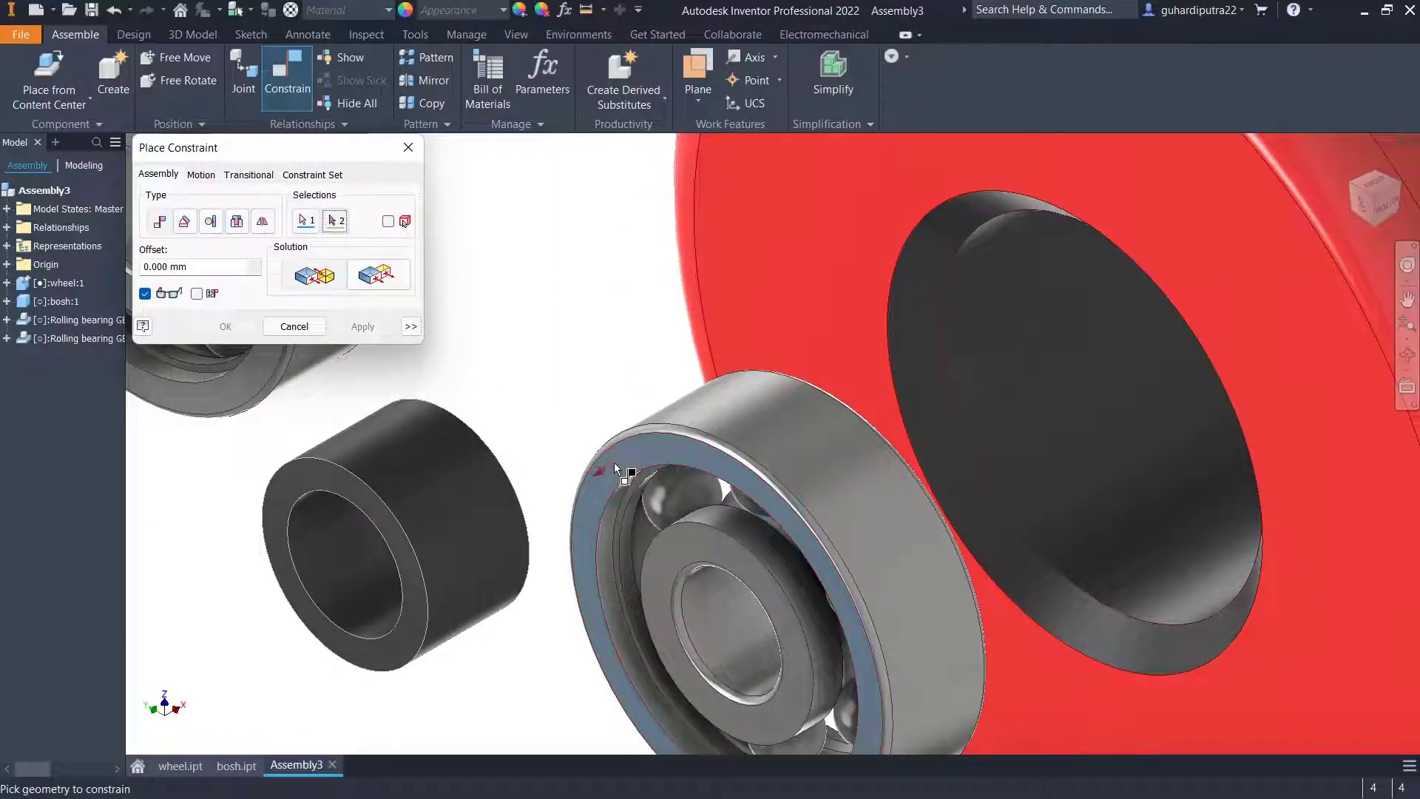
pyautogui.click(763, 266)
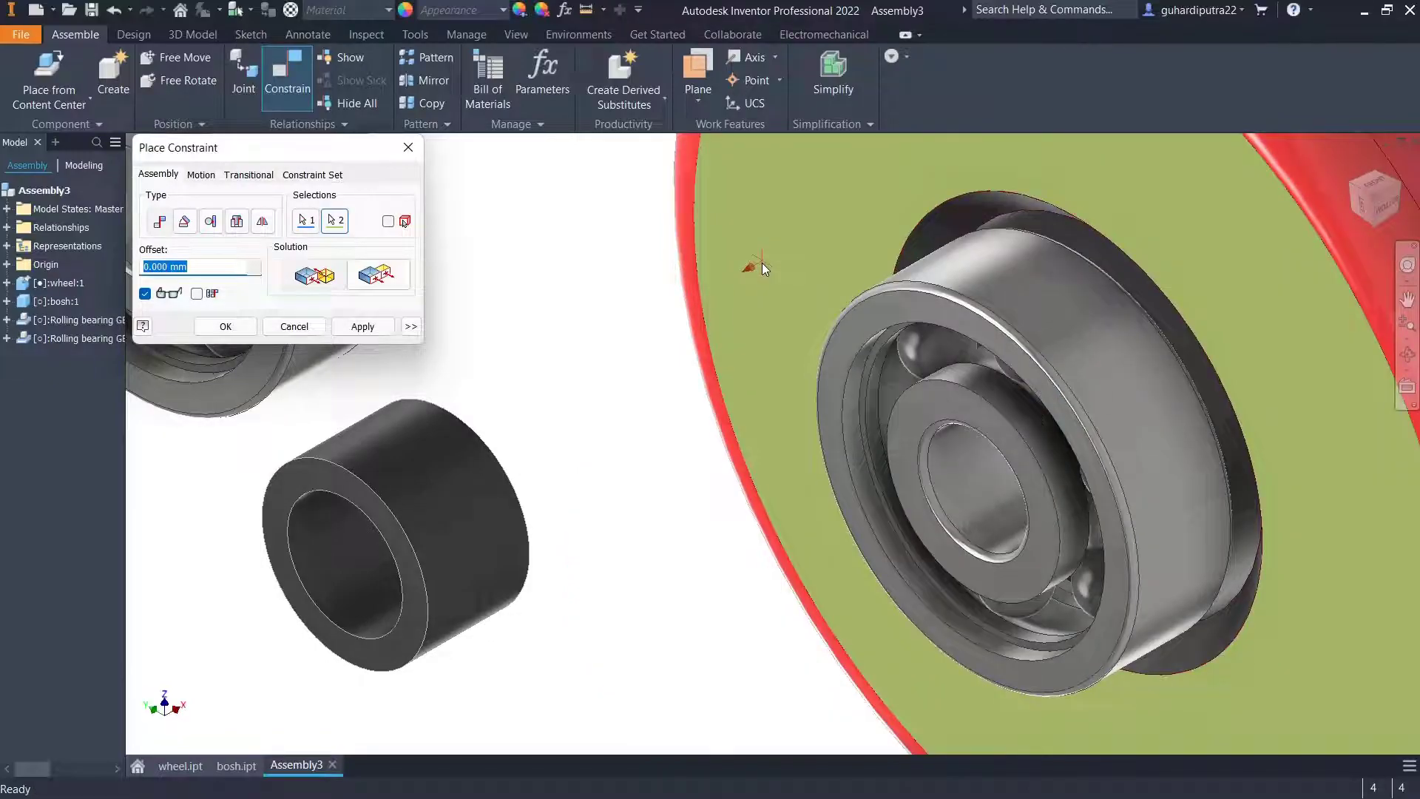
pyautogui.click(358, 280)
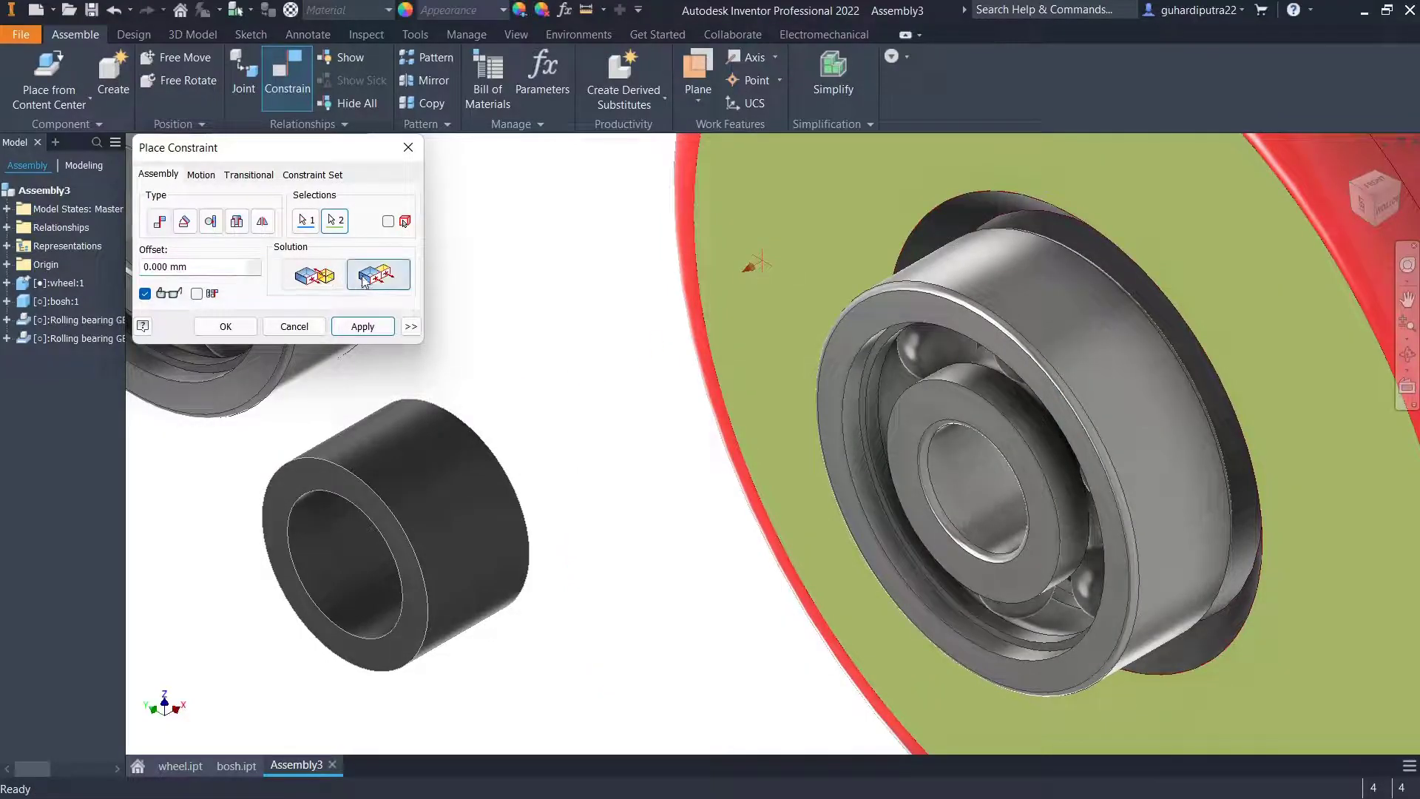
pyautogui.click(377, 279)
pyautogui.click(362, 326)
pyautogui.scroll(-3, 777, 390)
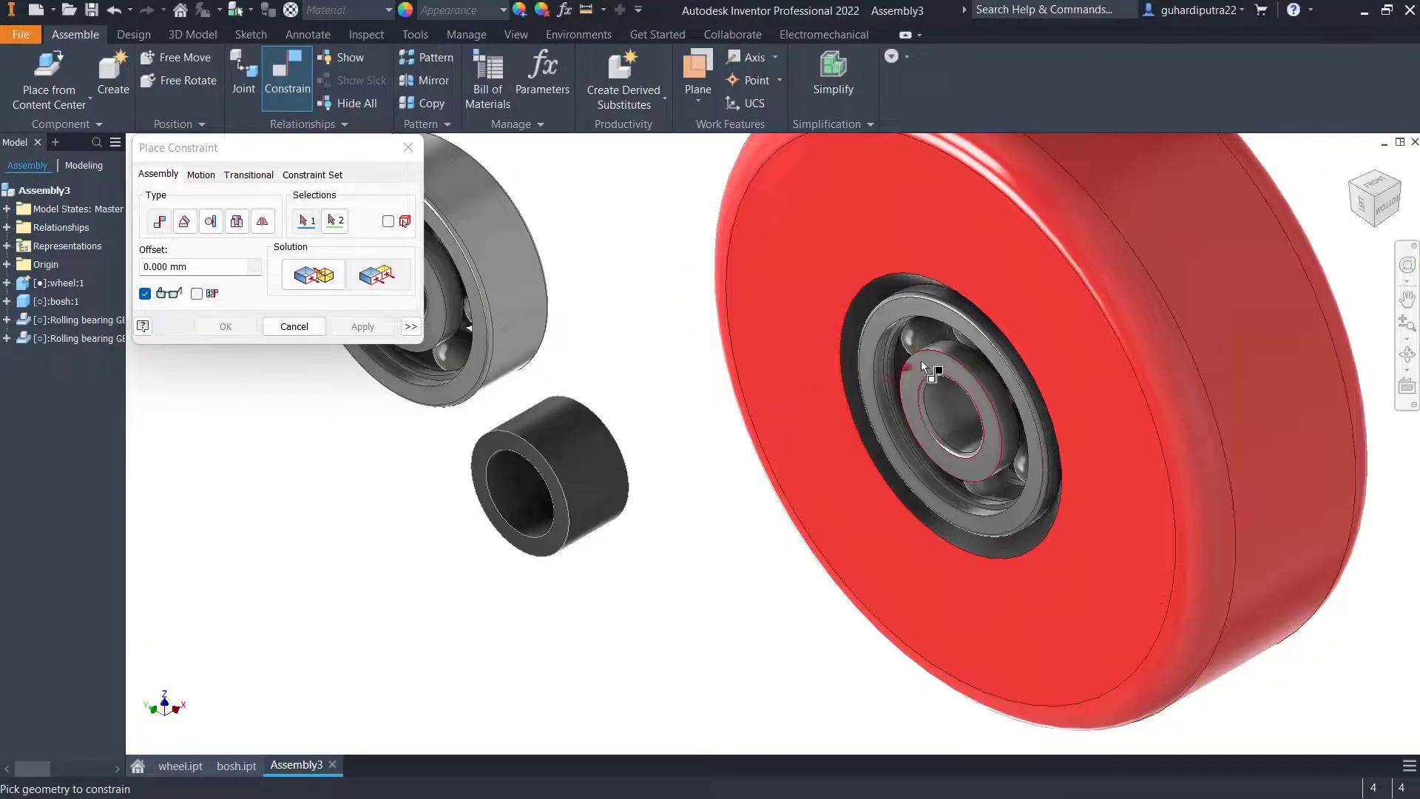
pyautogui.click(294, 326)
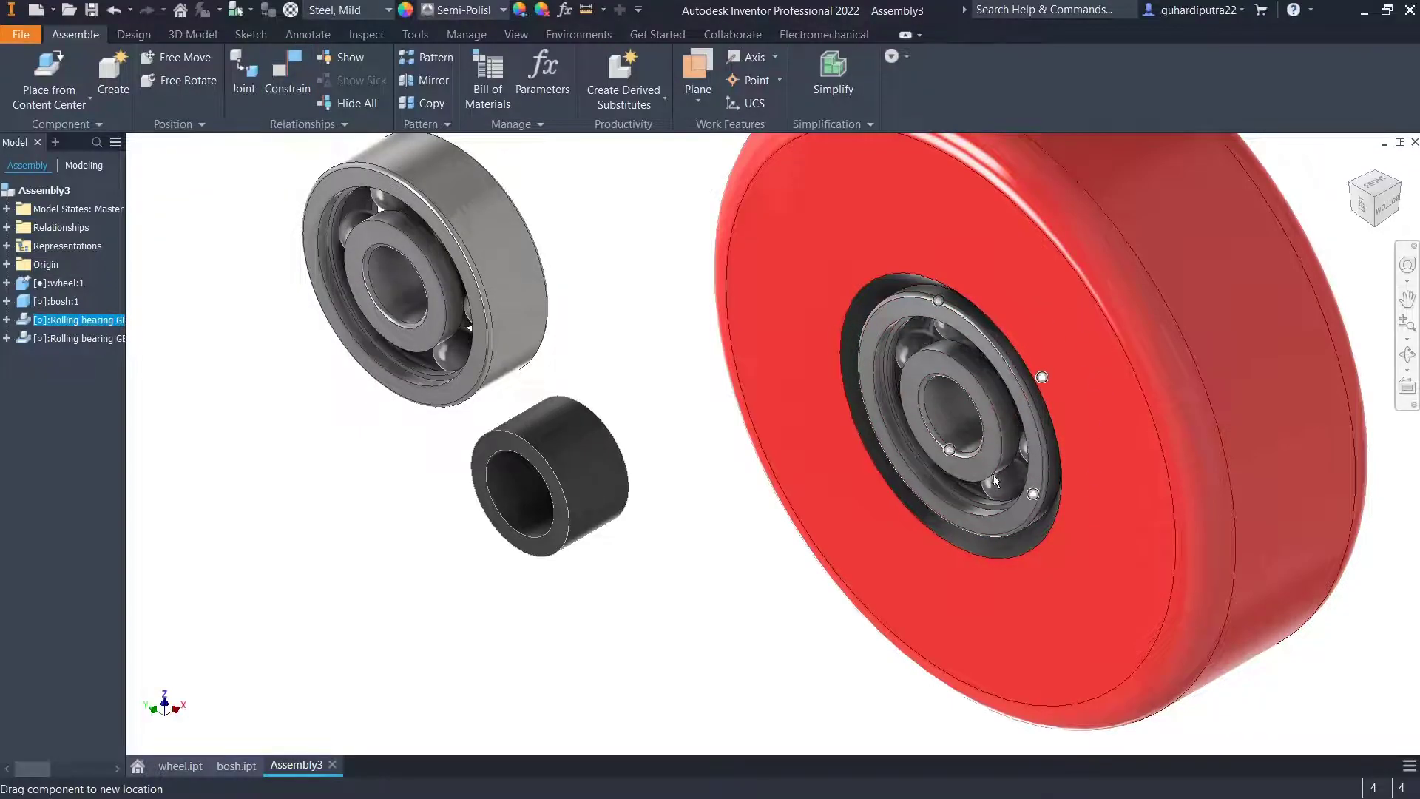
pyautogui.click(993, 474)
pyautogui.scroll(-3, 984, 444)
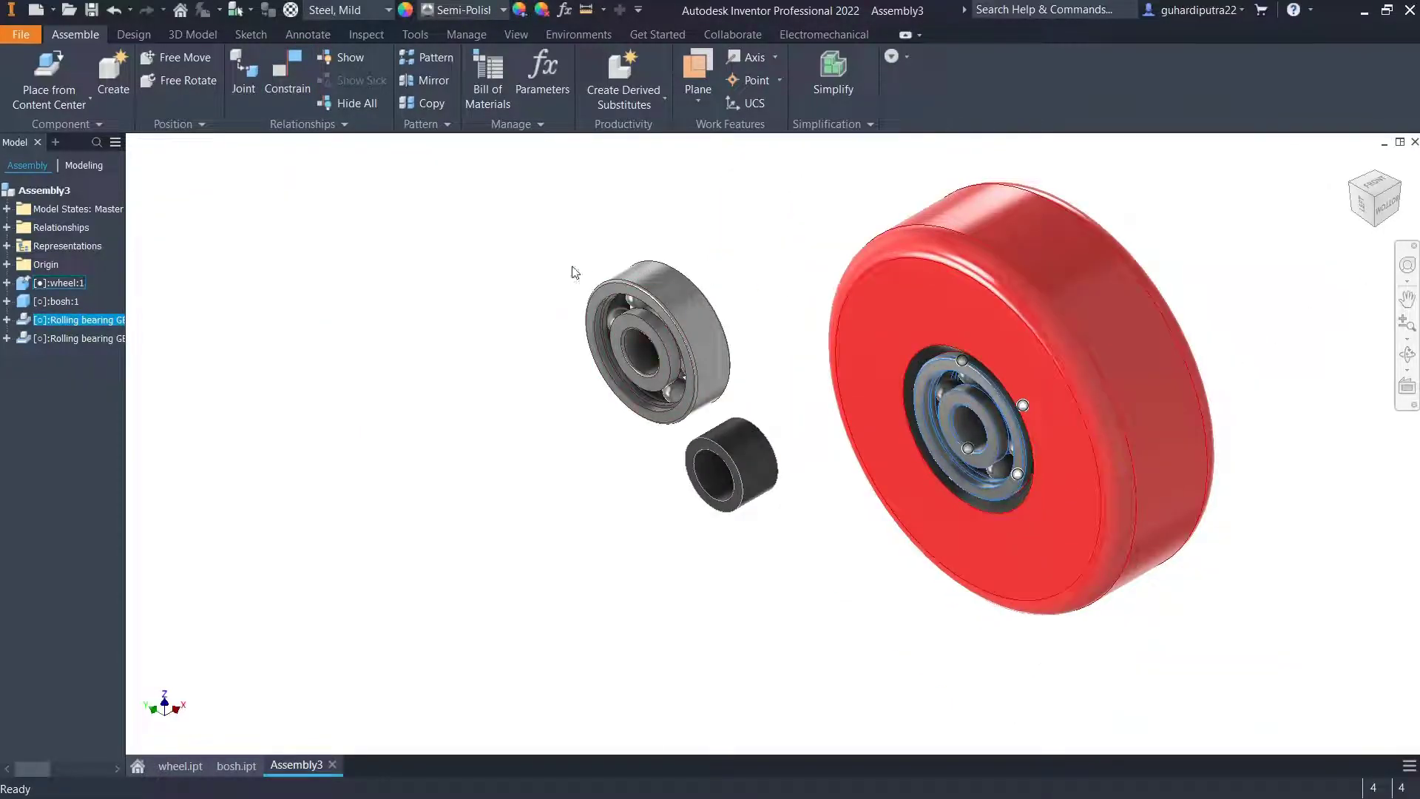
# Add an Insert constraint with 0 mm offset between the bushing's inner circular edge and the inward-facing bore edge of the bearing in the wheel.
pyautogui.click(284, 87)
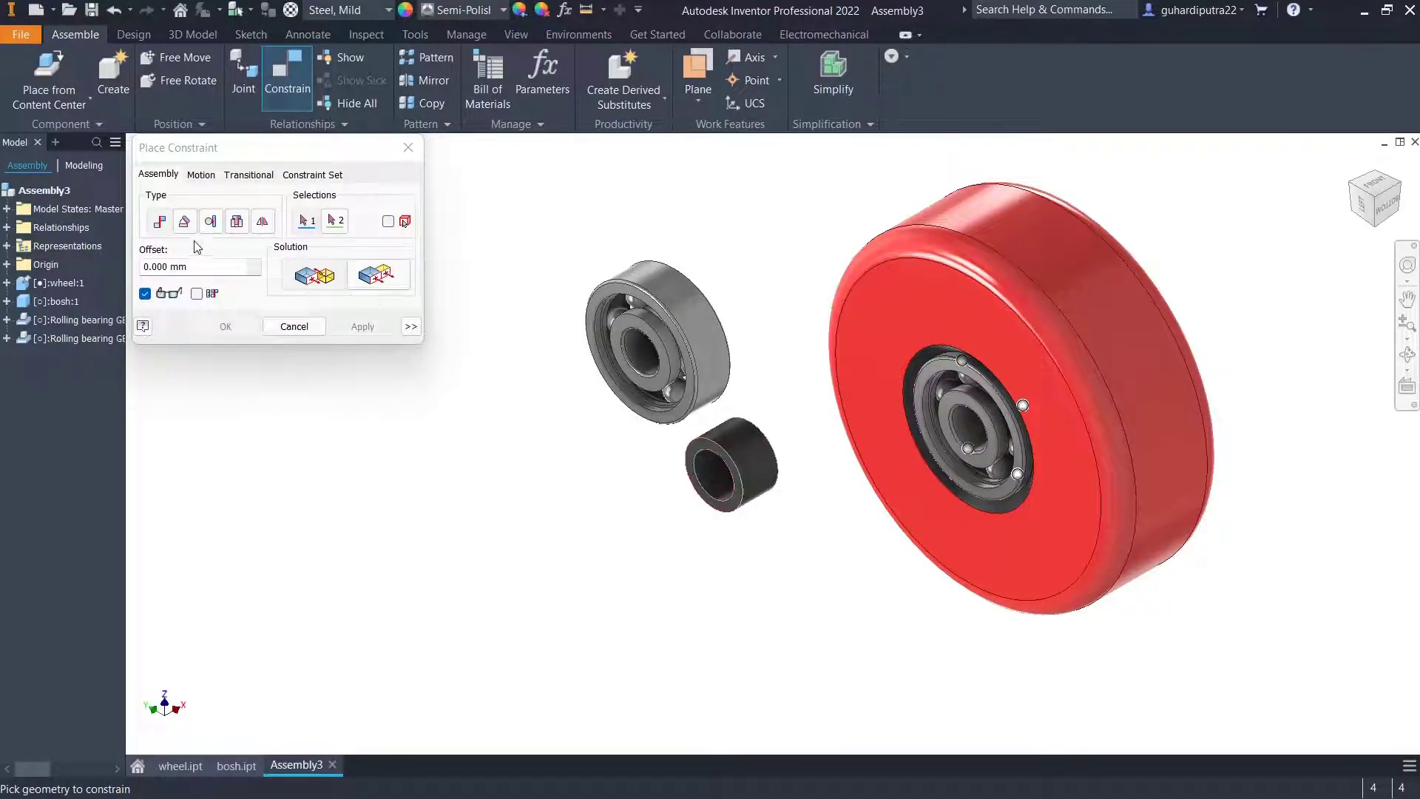
pyautogui.click(236, 221)
pyautogui.scroll(-2, 711, 473)
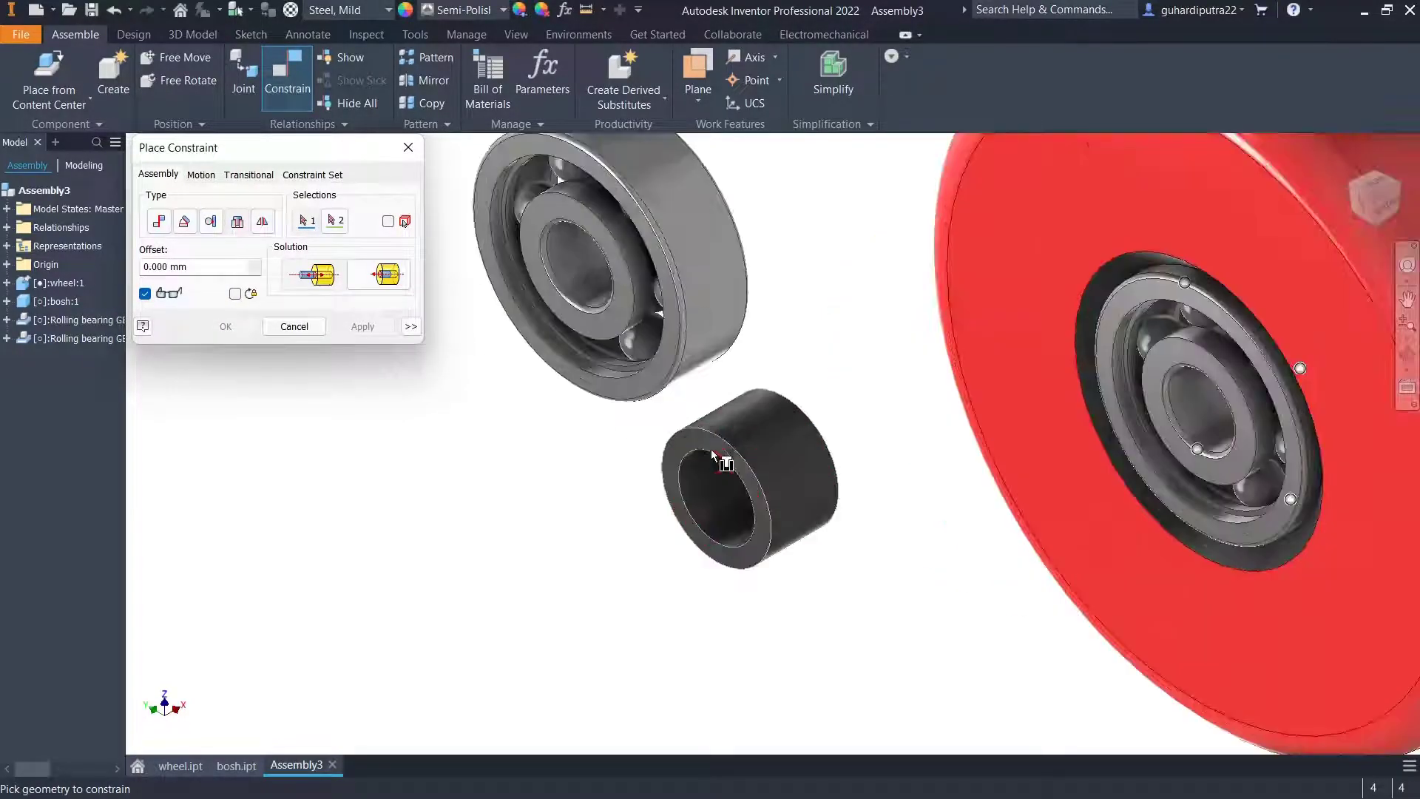
pyautogui.click(708, 499)
pyautogui.scroll(2, 1184, 400)
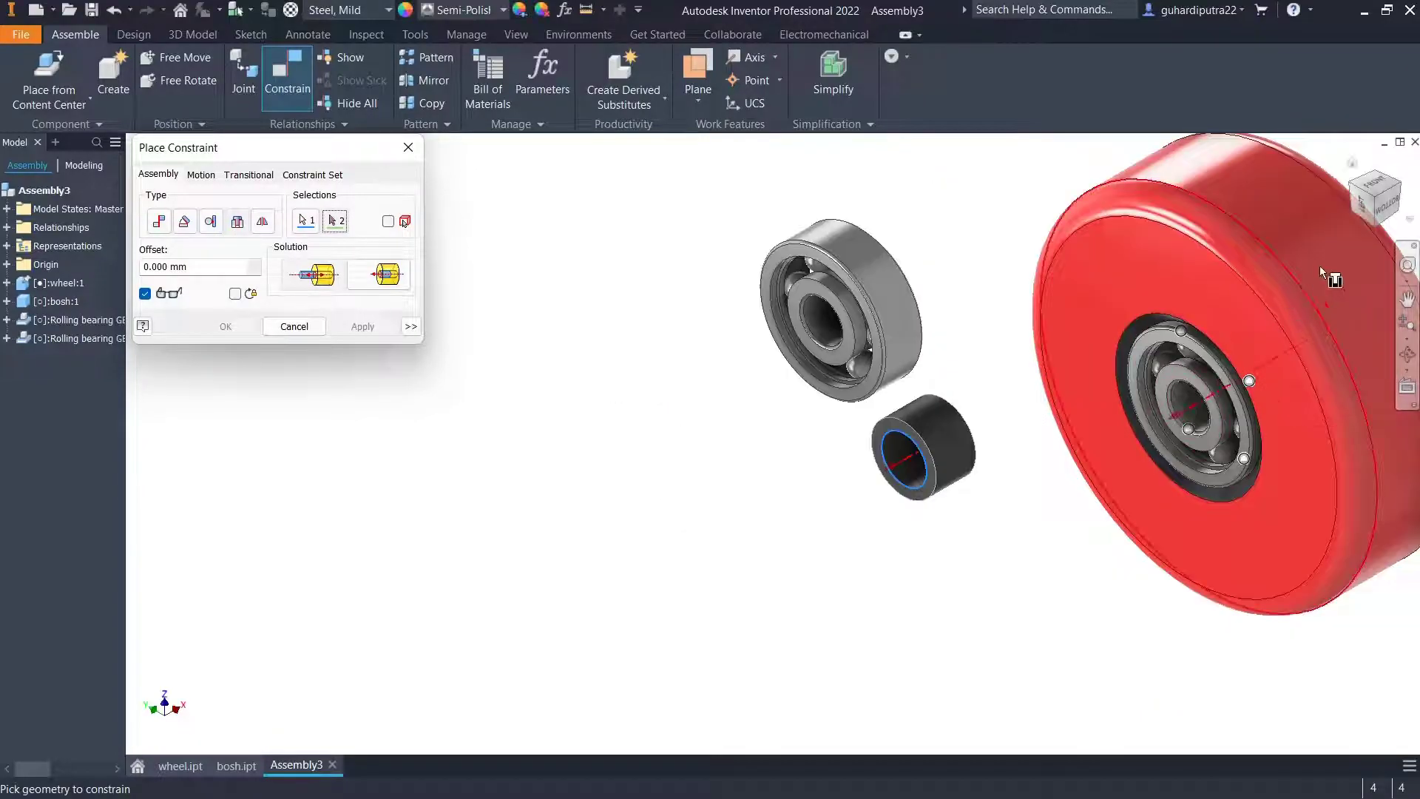
pyautogui.click(1400, 183)
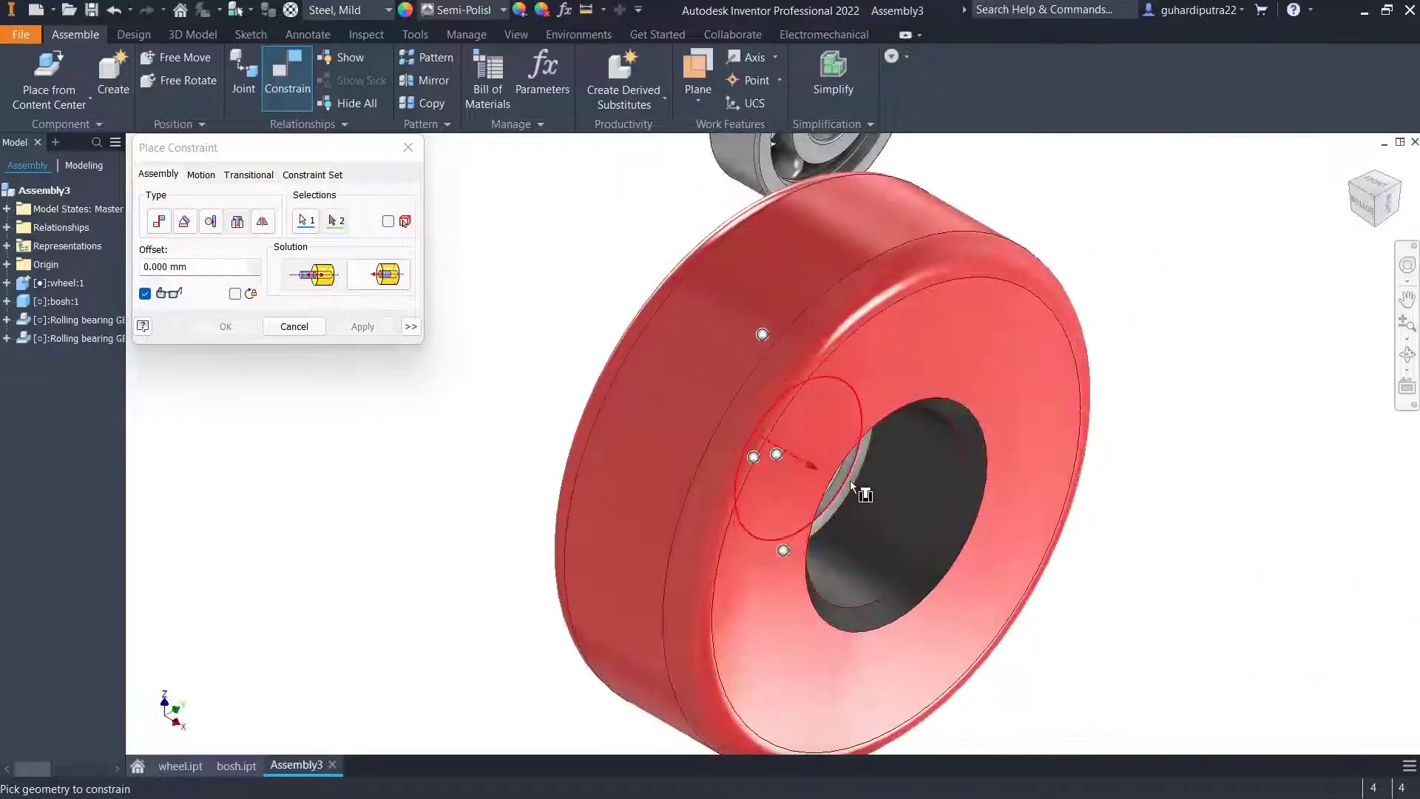
pyautogui.keyDown('shift'); pyautogui.moveTo(856, 490); pyautogui.dragTo(819, 465, button='middle'); pyautogui.keyUp('shift')
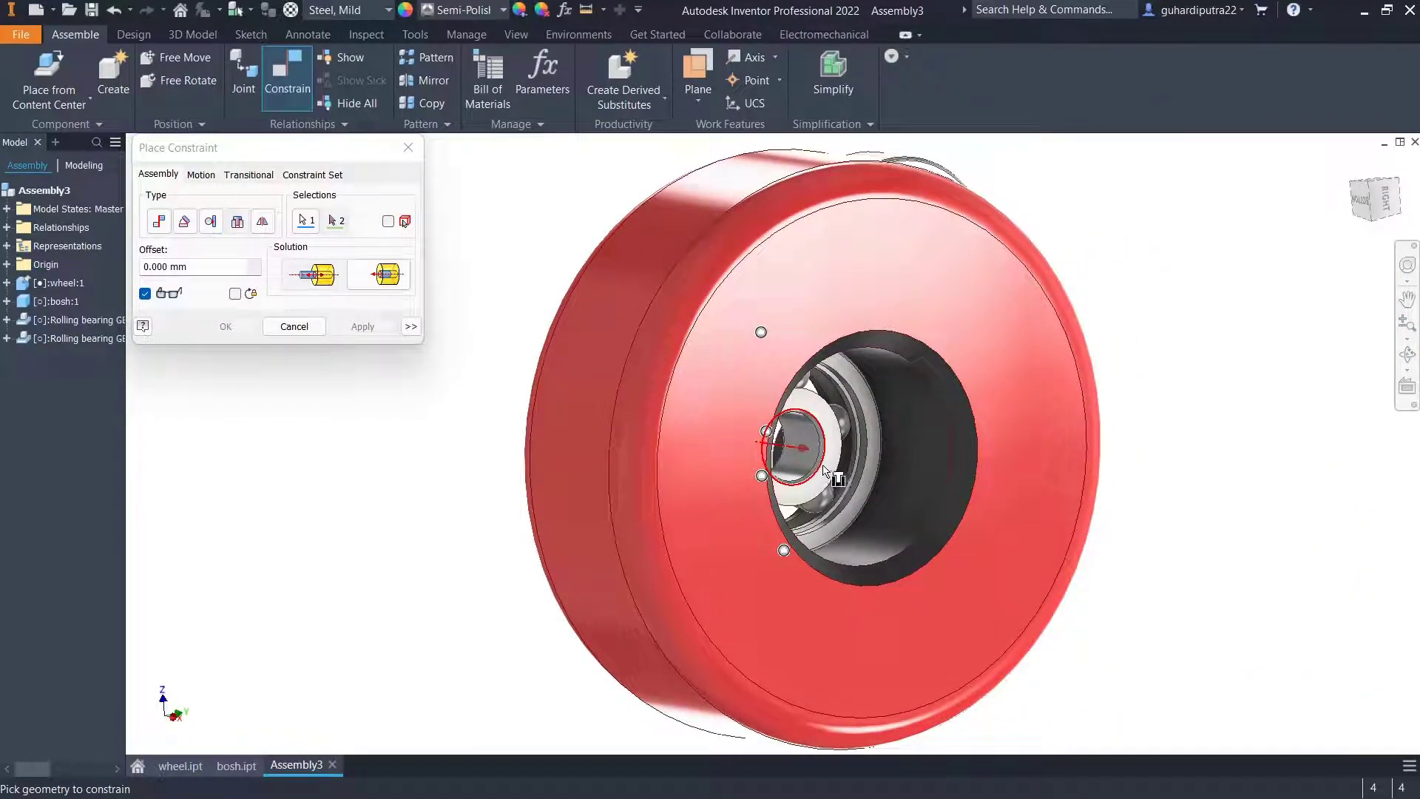
pyautogui.click(811, 442)
pyautogui.keyDown('shift'); pyautogui.moveTo(845, 473); pyautogui.dragTo(538, 411, button='middle'); pyautogui.keyUp('shift')
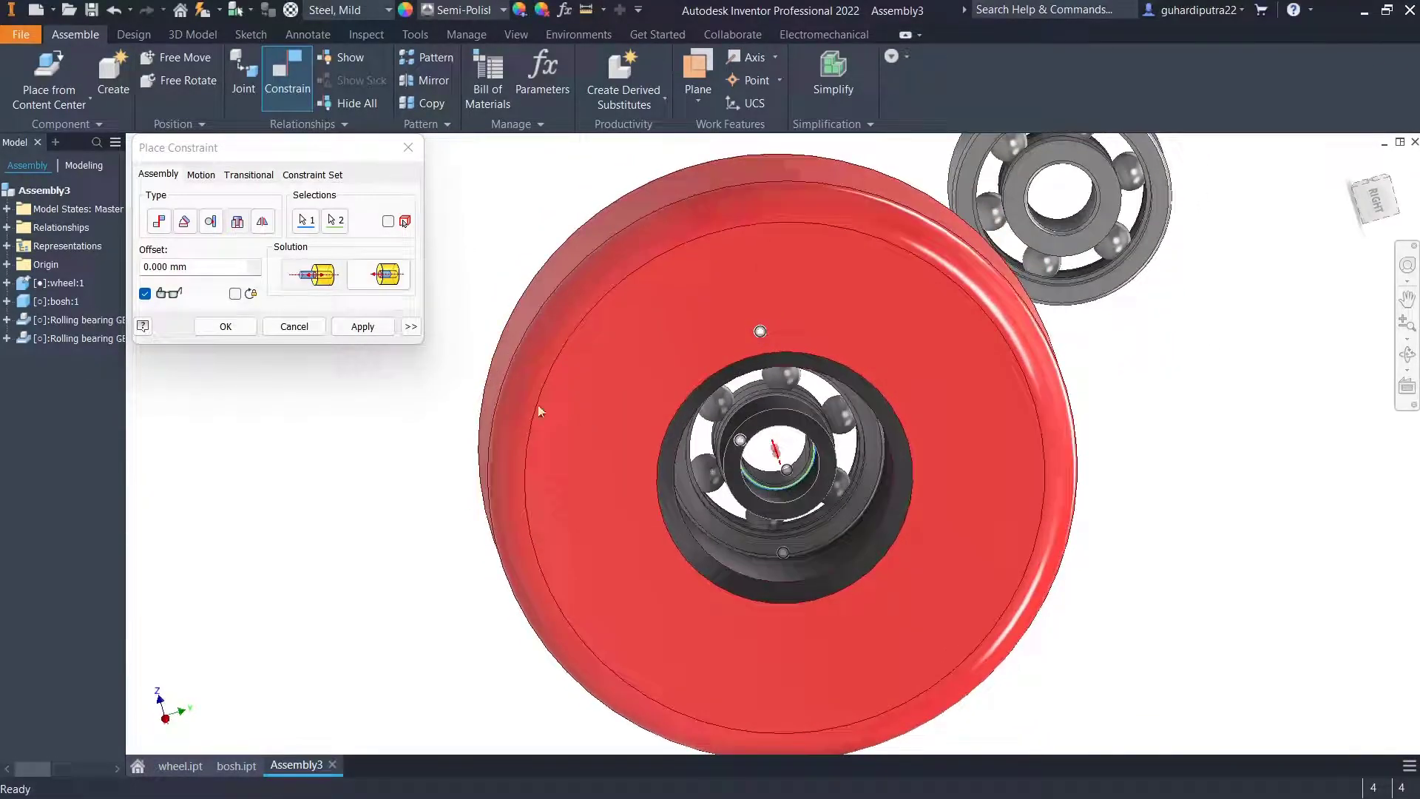
pyautogui.click(370, 327)
pyautogui.click(296, 327)
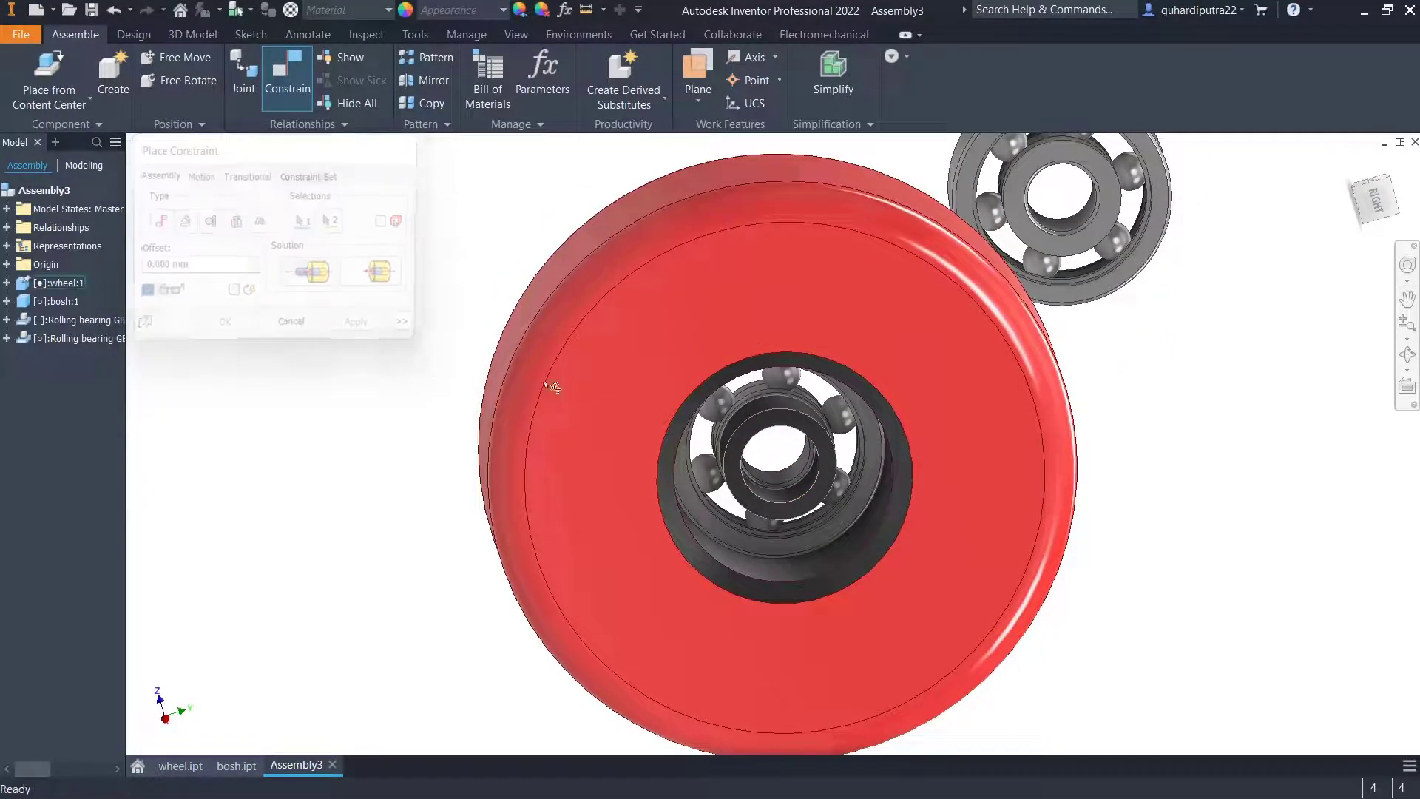
pyautogui.click(777, 429)
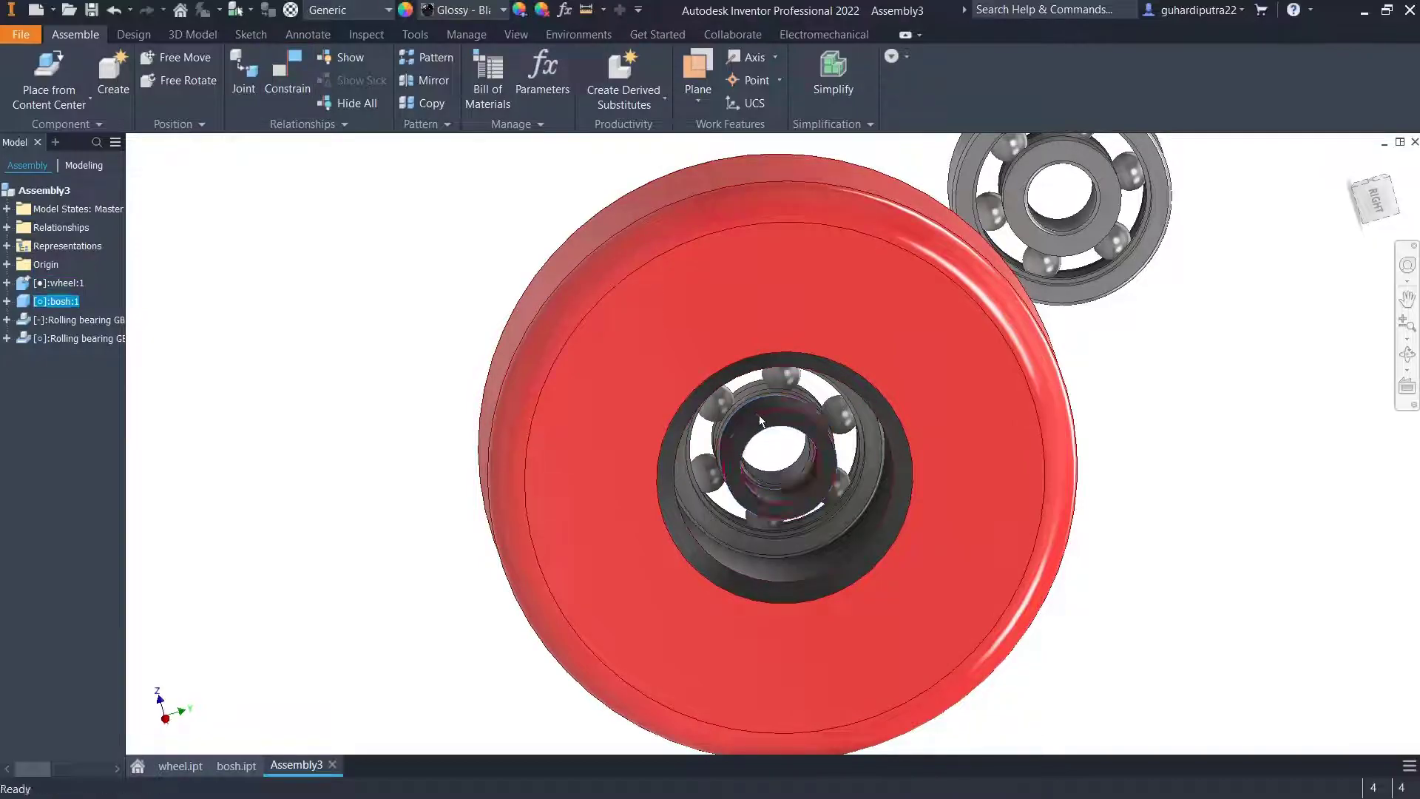
pyautogui.press('capslock')
pyautogui.keyDown('shift'); pyautogui.moveTo(785, 516); pyautogui.dragTo(814, 543, button='middle'); pyautogui.keyUp('shift')
pyautogui.scroll(-3, 849, 513)
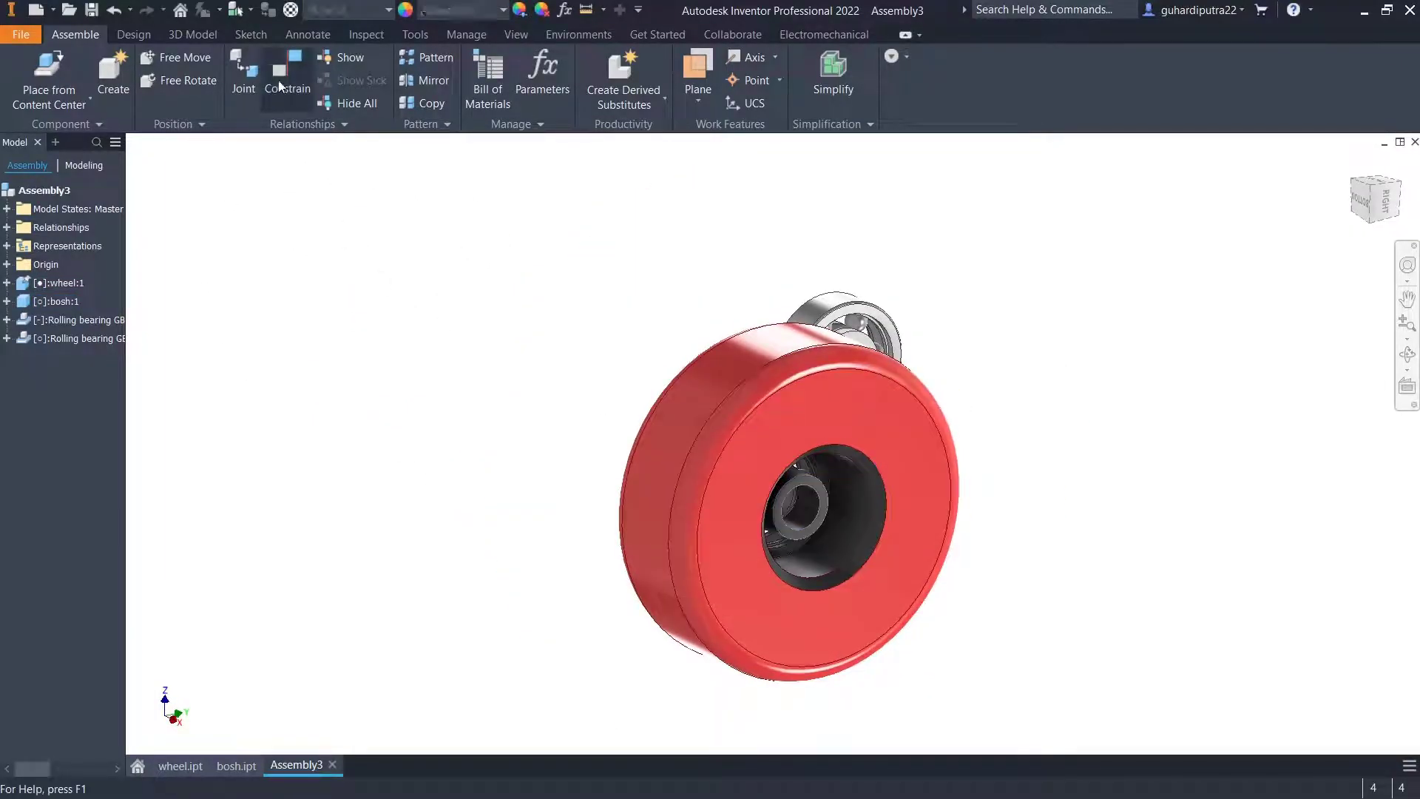
pyautogui.click(287, 74)
pyautogui.keyDown('shift'); pyautogui.moveTo(758, 494); pyautogui.dragTo(987, 489, button='middle'); pyautogui.keyUp('shift')
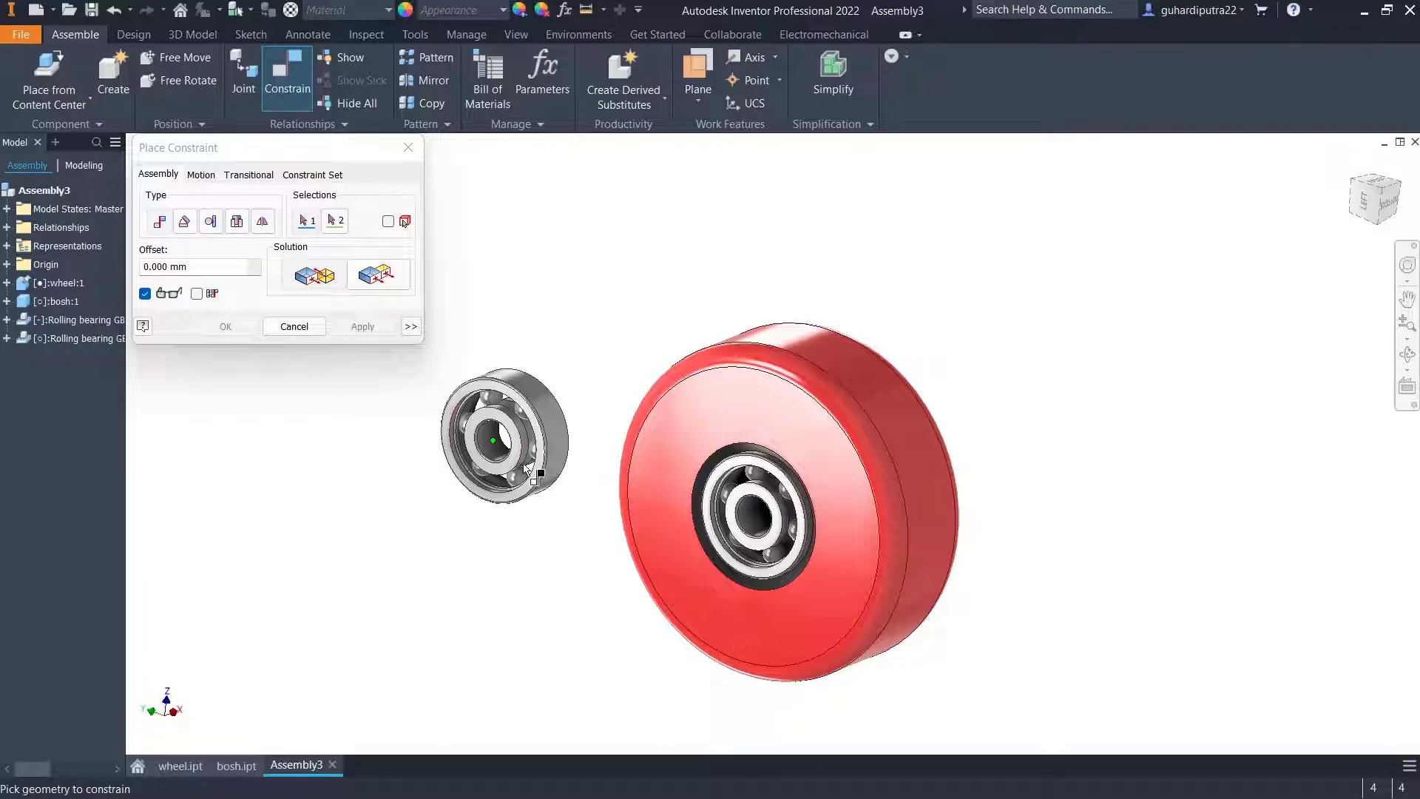
pyautogui.scroll(2, 525, 466)
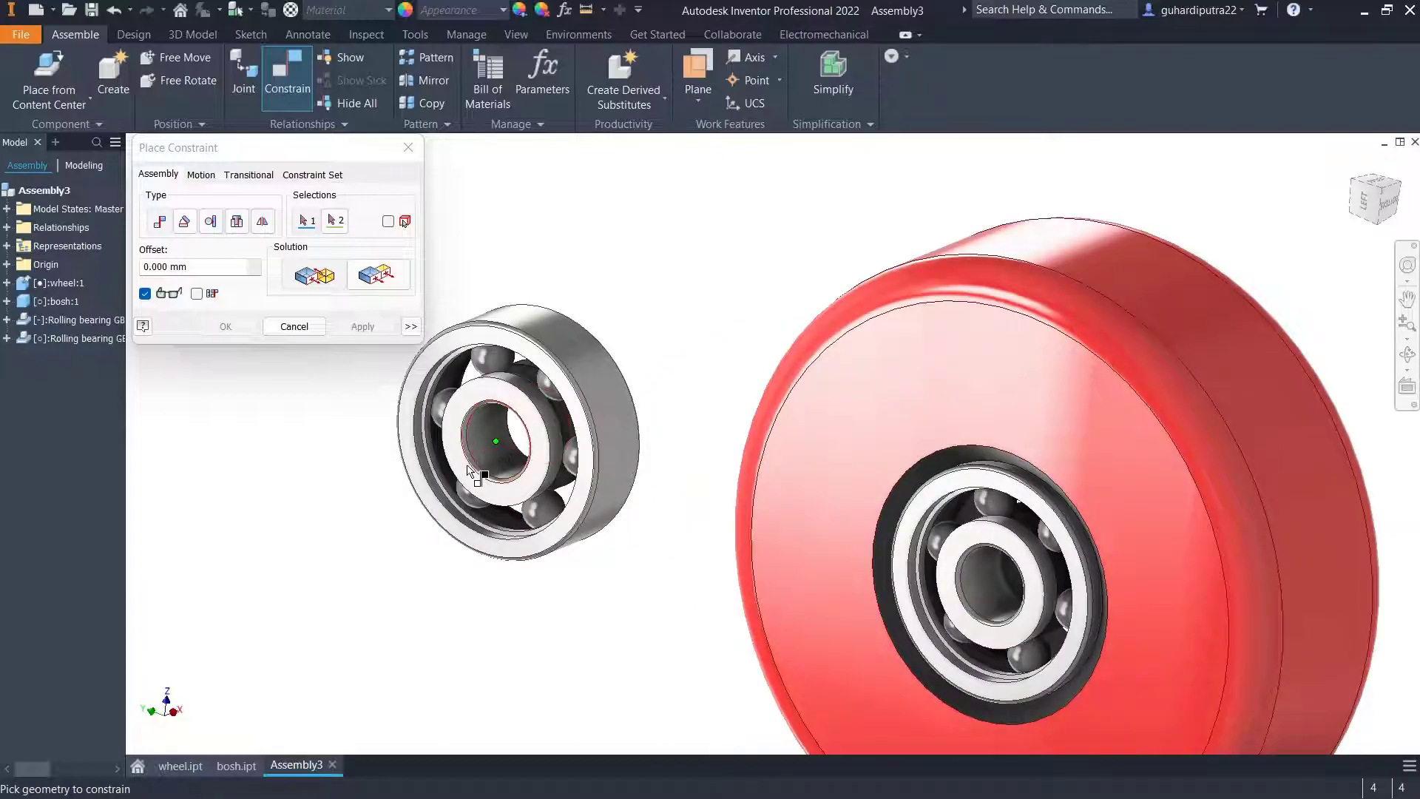
pyautogui.click(494, 458)
pyautogui.scroll(-3, 494, 458)
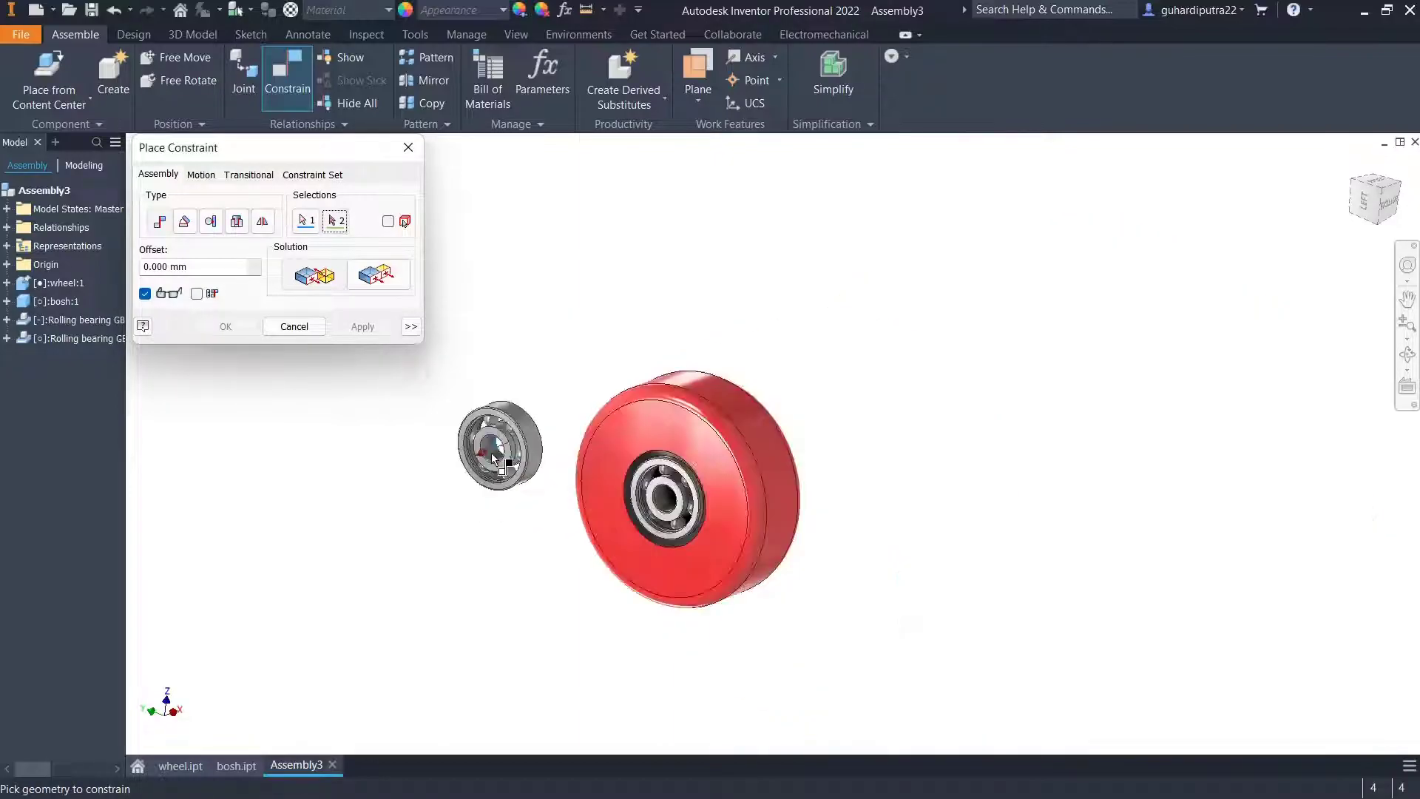
pyautogui.keyDown('shift'); pyautogui.moveTo(894, 530); pyautogui.dragTo(624, 537, button='middle'); pyautogui.keyUp('shift')
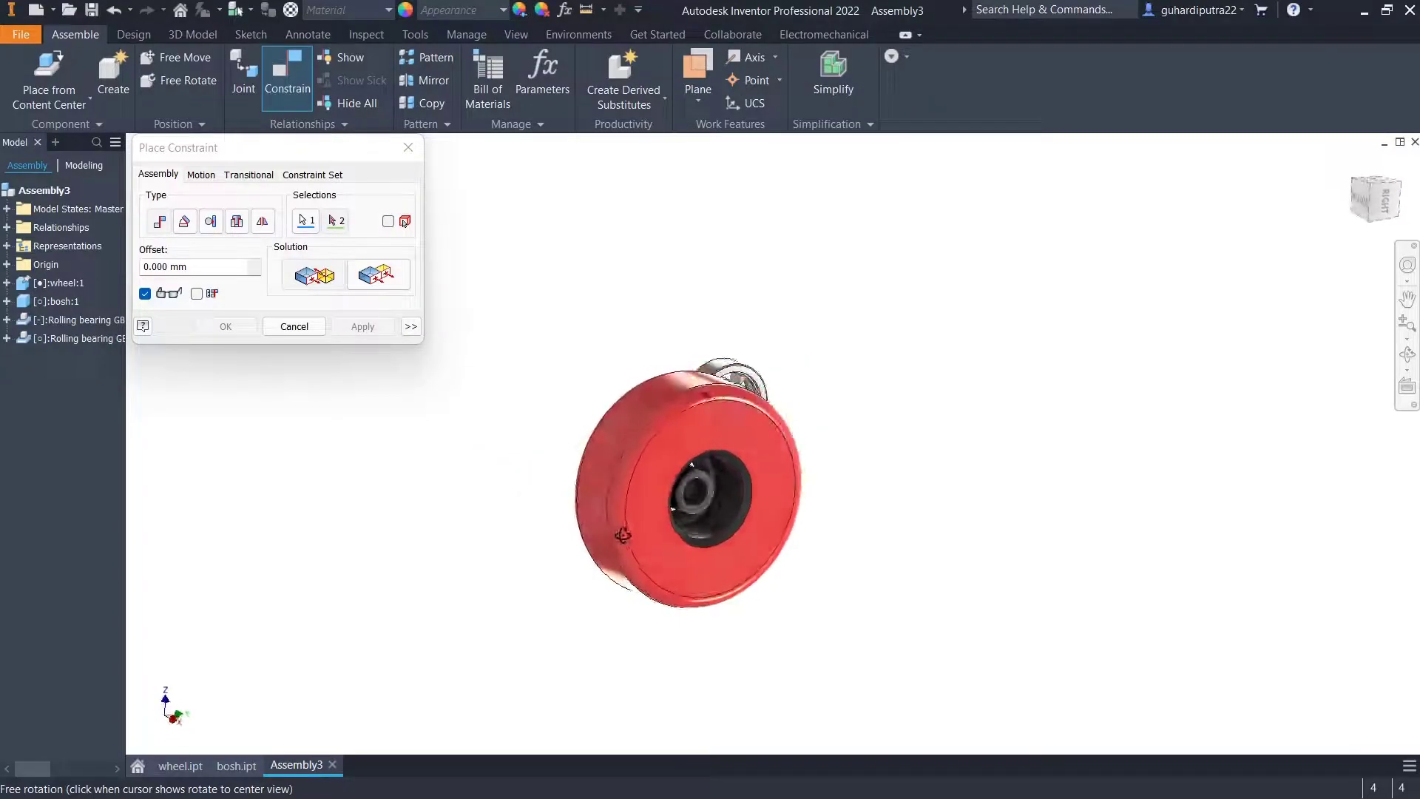
pyautogui.scroll(5, 679, 512)
pyautogui.click(723, 495)
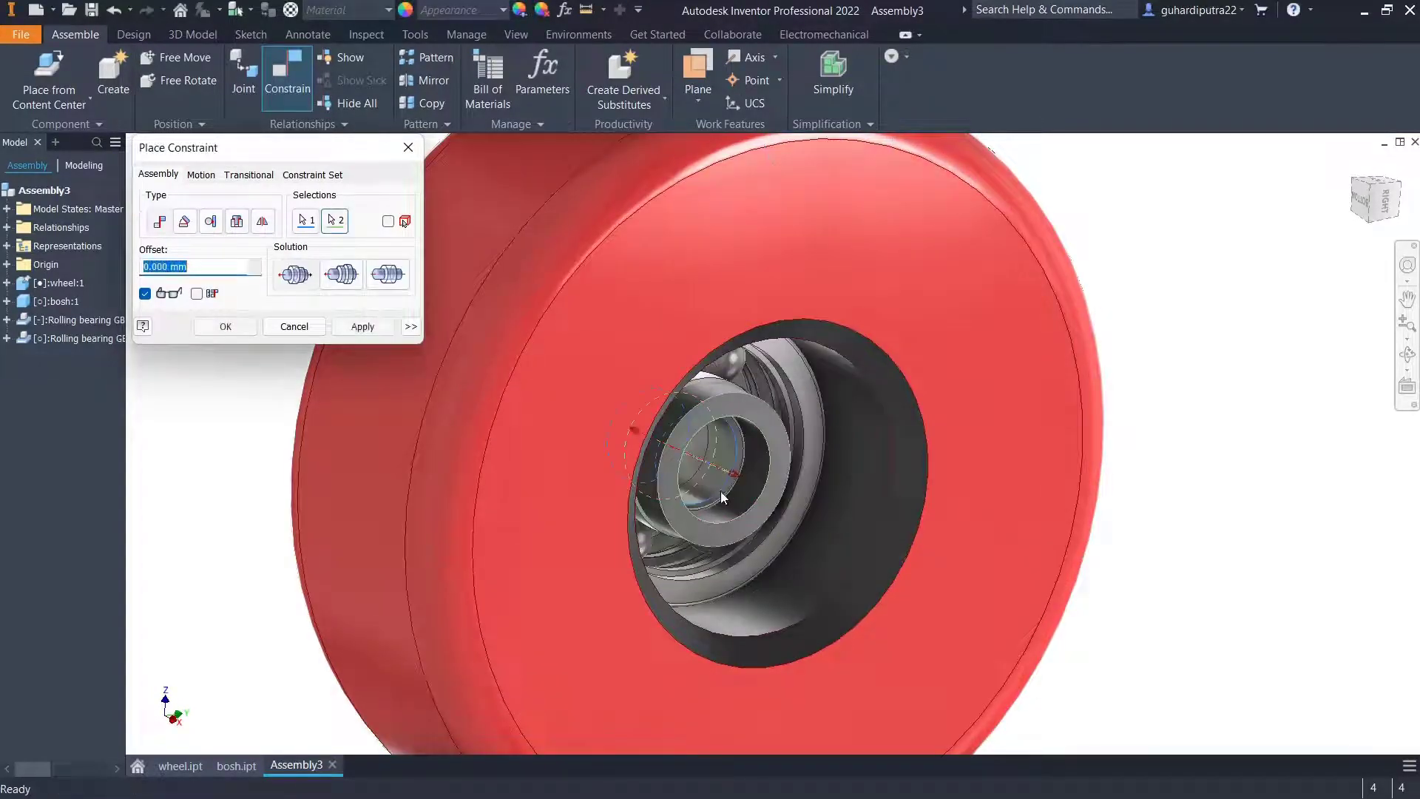
pyautogui.click(294, 326)
# Constrain the loose second bearing coaxially with the wheel bore from the wheel's opposite side, keeping a 0 mm offset.
pyautogui.scroll(-5, 545, 412)
pyautogui.keyDown('shift'); pyautogui.moveTo(545, 412); pyautogui.dragTo(842, 460, button='middle'); pyautogui.keyUp('shift')
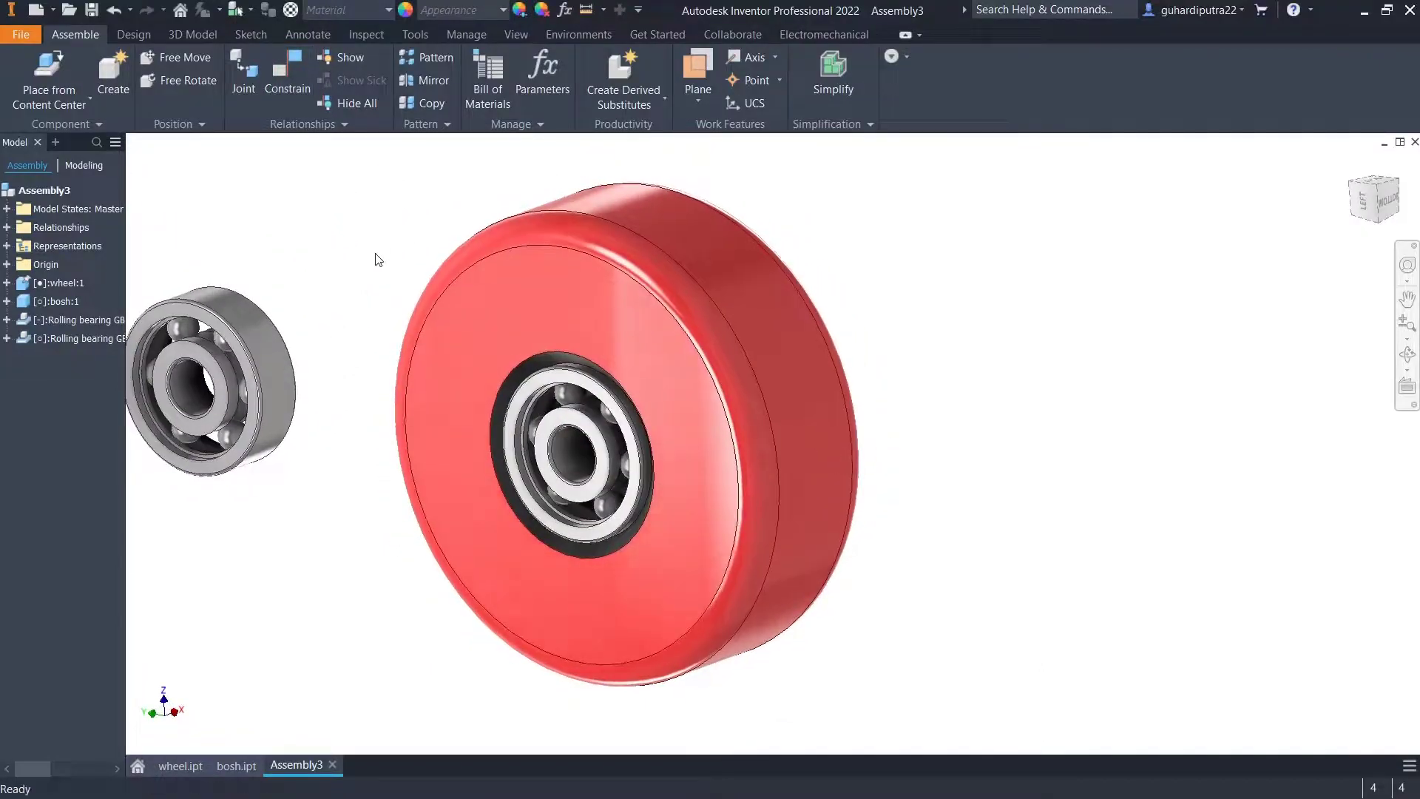
pyautogui.moveTo(555, 293); pyautogui.dragTo(626, 303, button='middle')
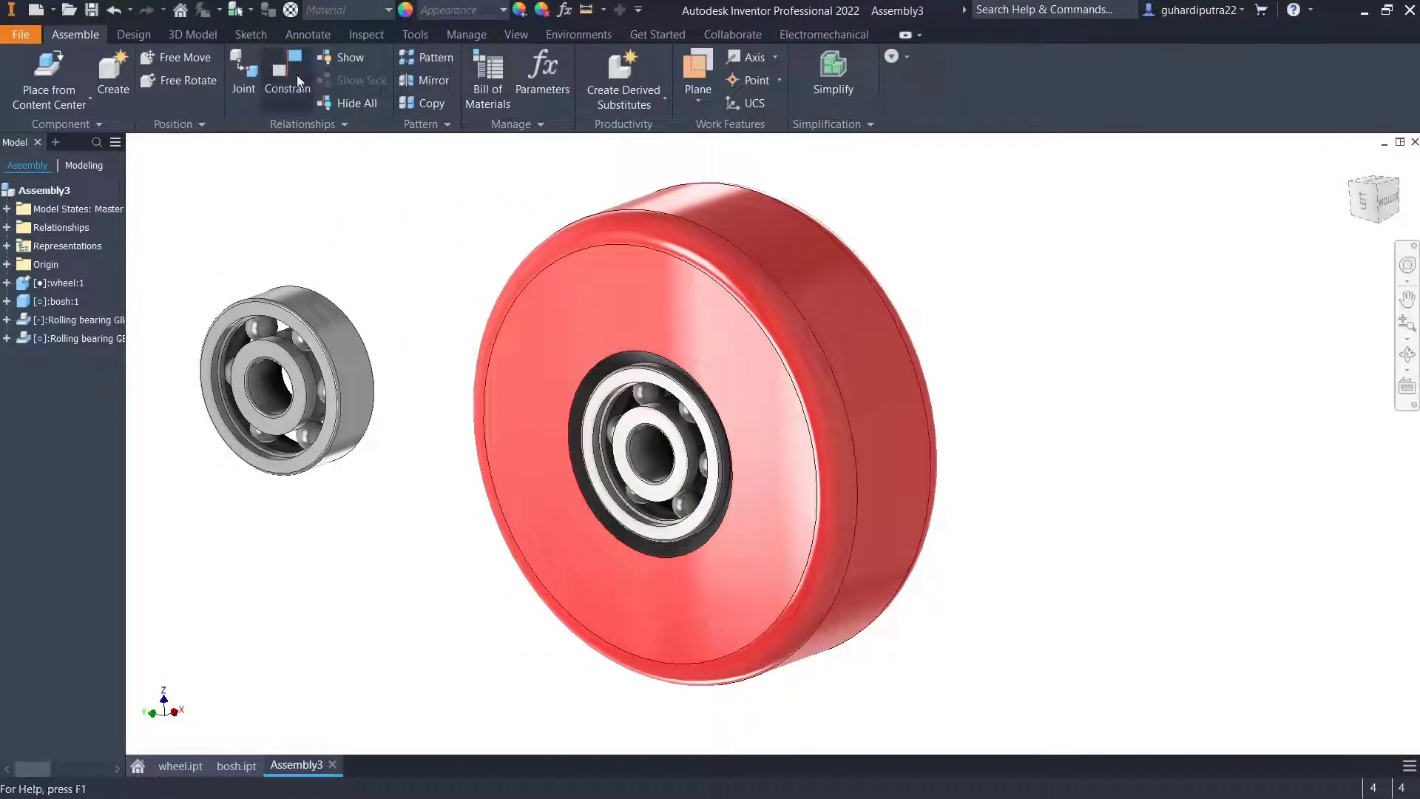
pyautogui.click(298, 74)
pyautogui.moveTo(342, 312); pyautogui.dragTo(528, 361, button='middle')
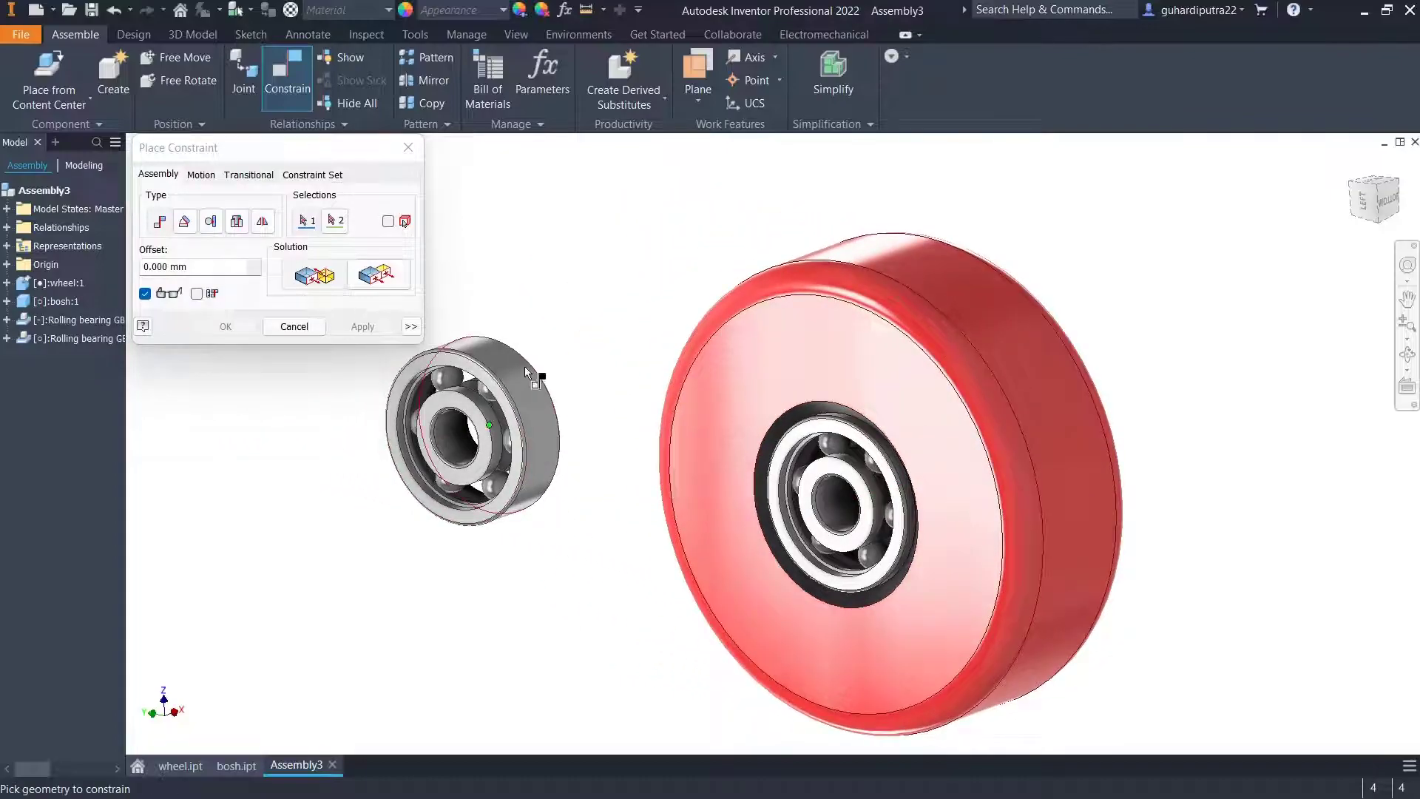
pyautogui.scroll(-4, 514, 383)
pyautogui.keyDown('shift'); pyautogui.moveTo(831, 452); pyautogui.dragTo(194, 450, button='middle'); pyautogui.keyUp('shift')
pyautogui.scroll(5, 684, 429)
pyautogui.click(699, 427)
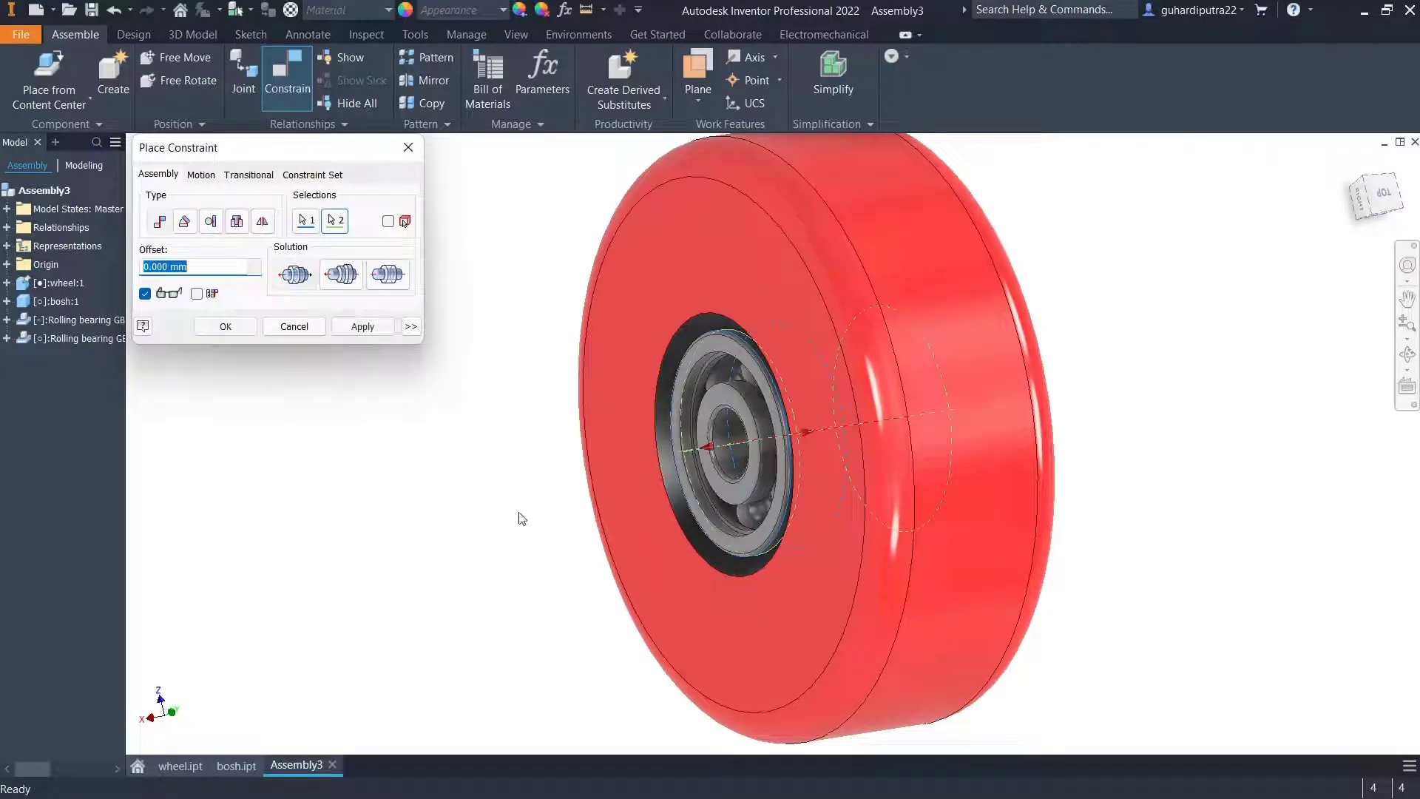
pyautogui.click(358, 326)
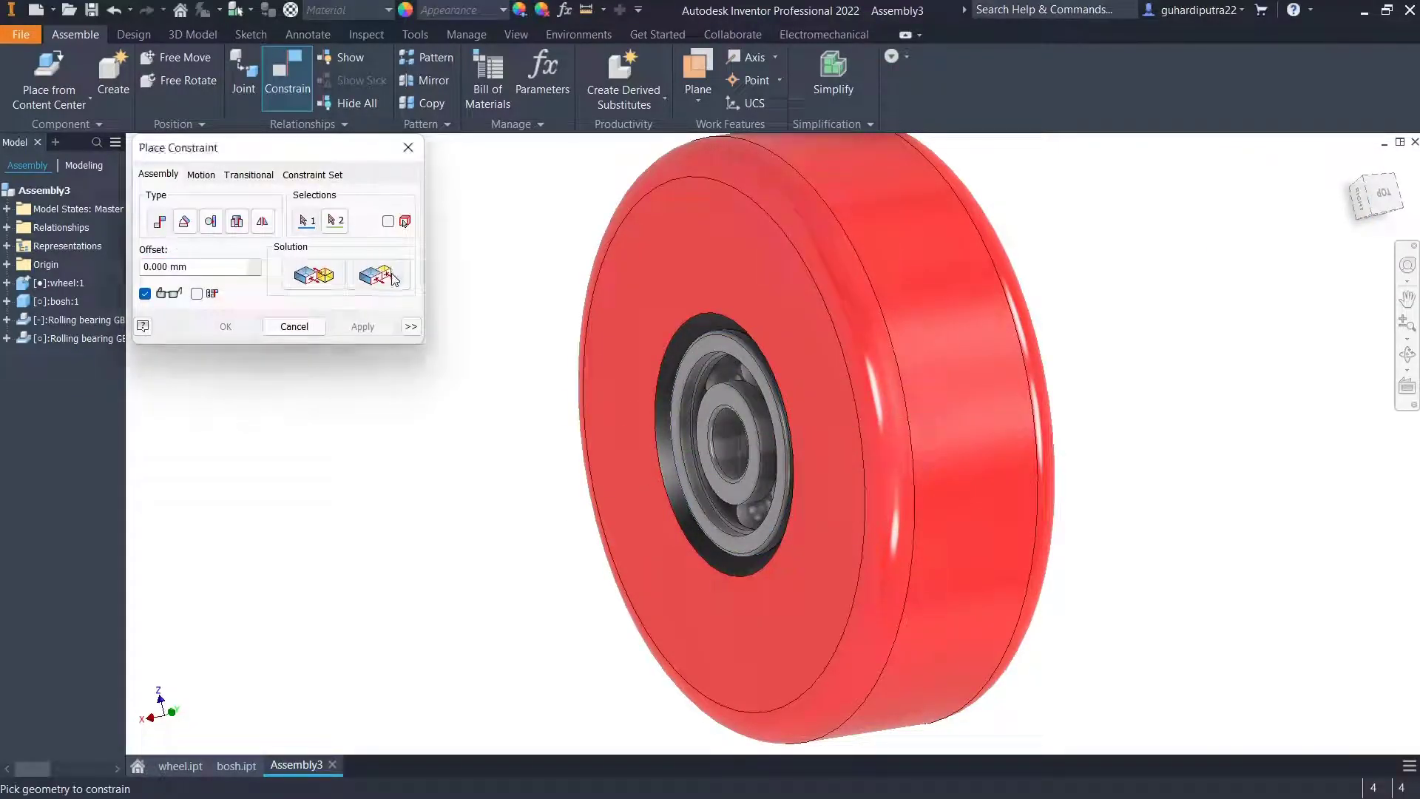
# Constrain the second bearing's outer ring face flush with the wheel's adjacent side face at 0 mm offset.
pyautogui.scroll(4, 698, 383)
pyautogui.click(663, 362)
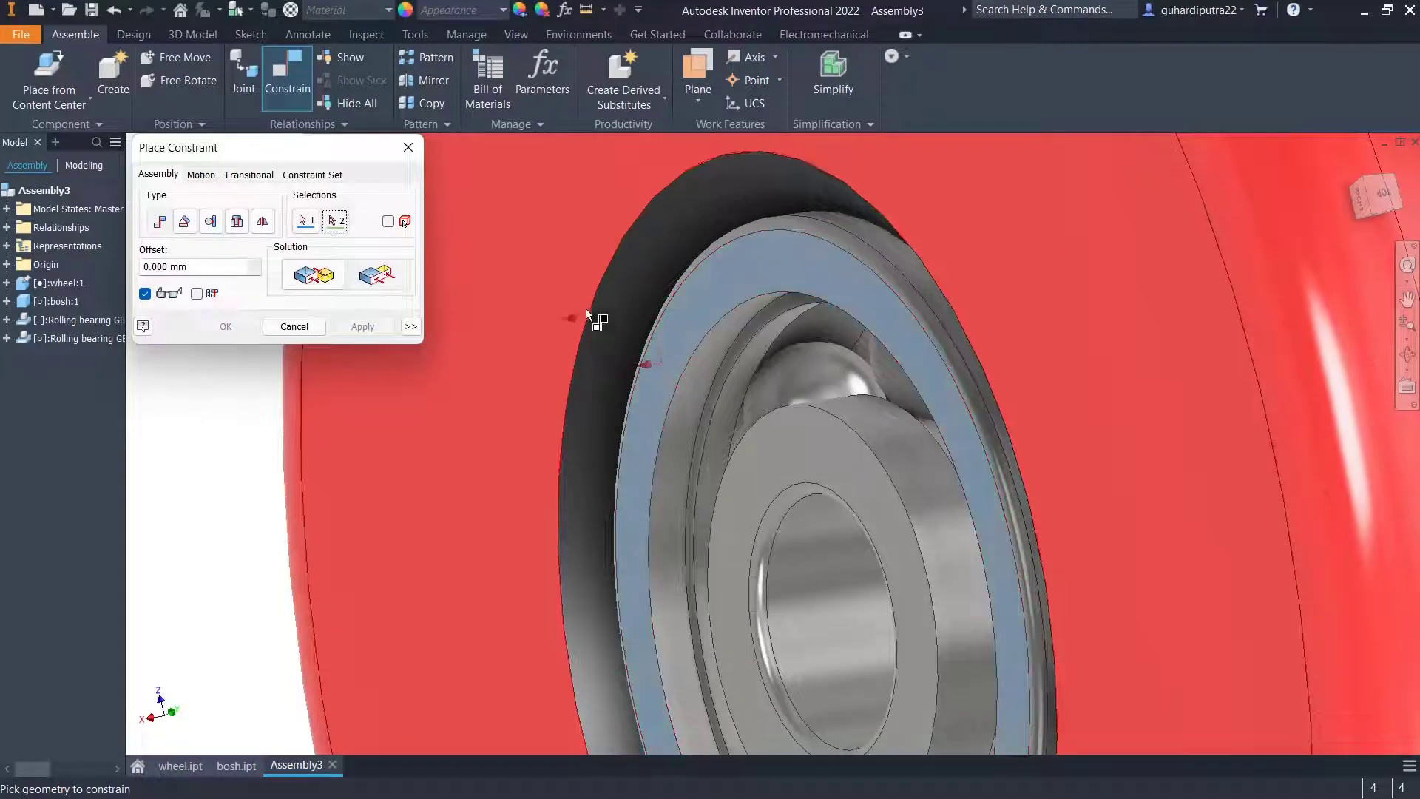
pyautogui.scroll(-4, 548, 256)
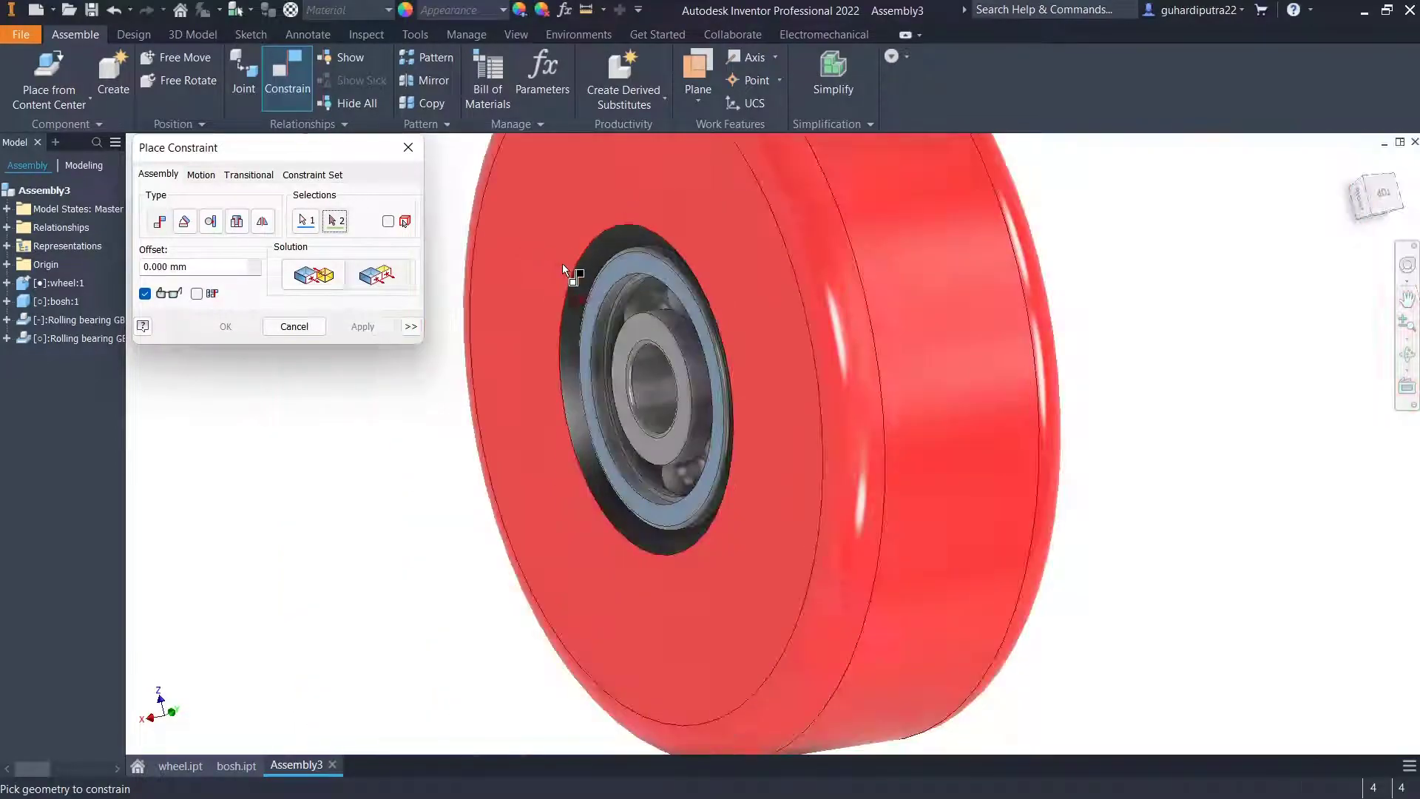
pyautogui.click(584, 304)
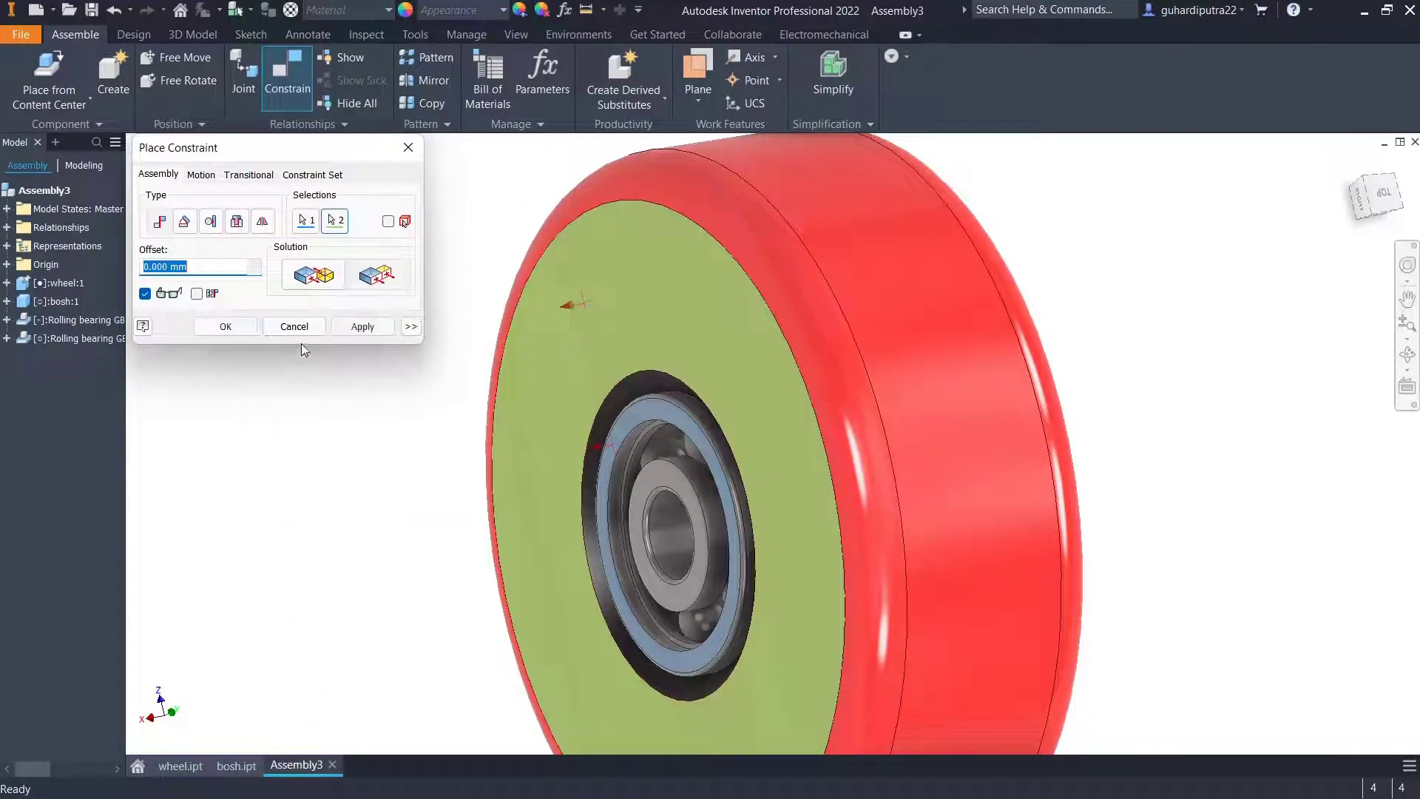
pyautogui.click(362, 326)
pyautogui.click(303, 326)
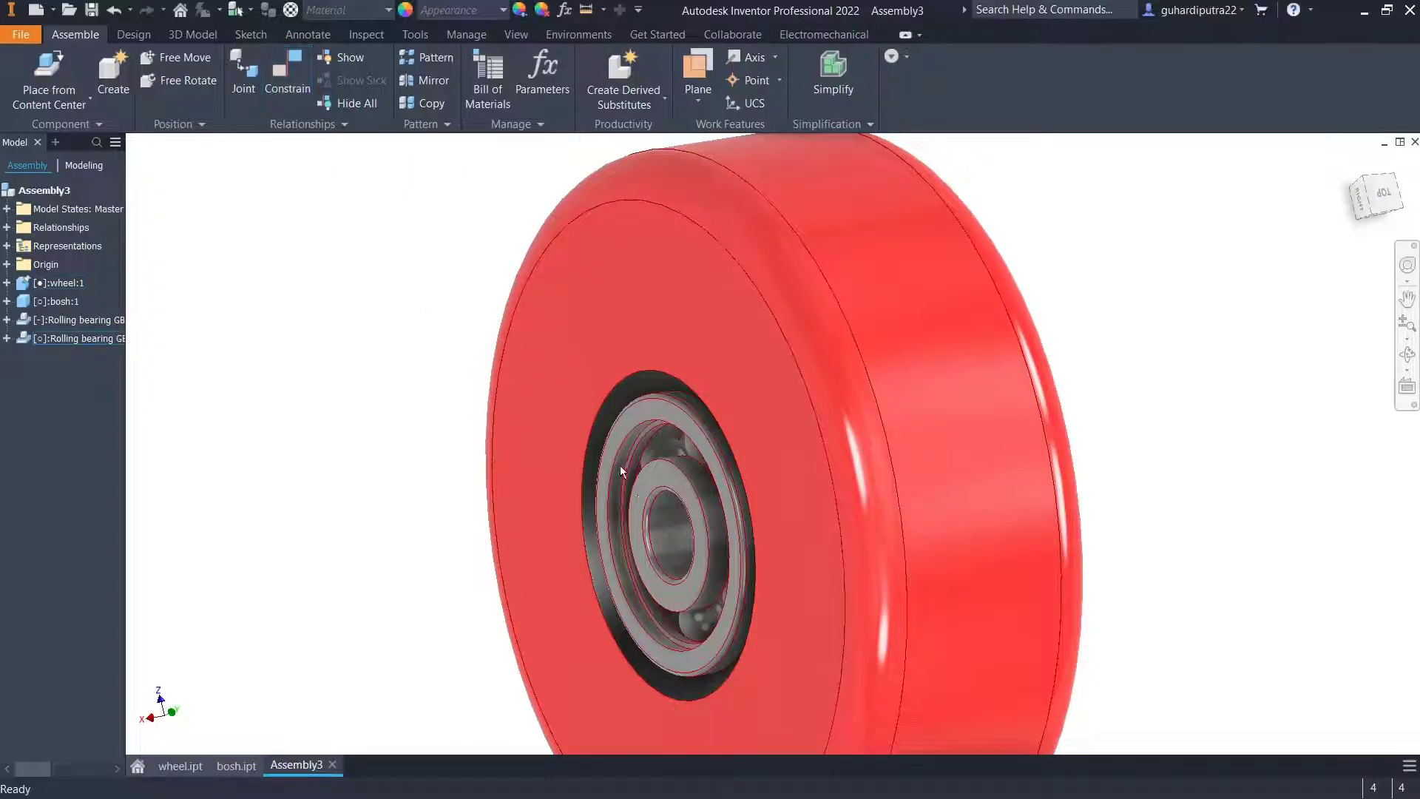
pyautogui.click(629, 483)
pyautogui.scroll(-3, 680, 490)
pyautogui.moveTo(680, 491); pyautogui.dragTo(870, 252)
pyautogui.press('Escape')
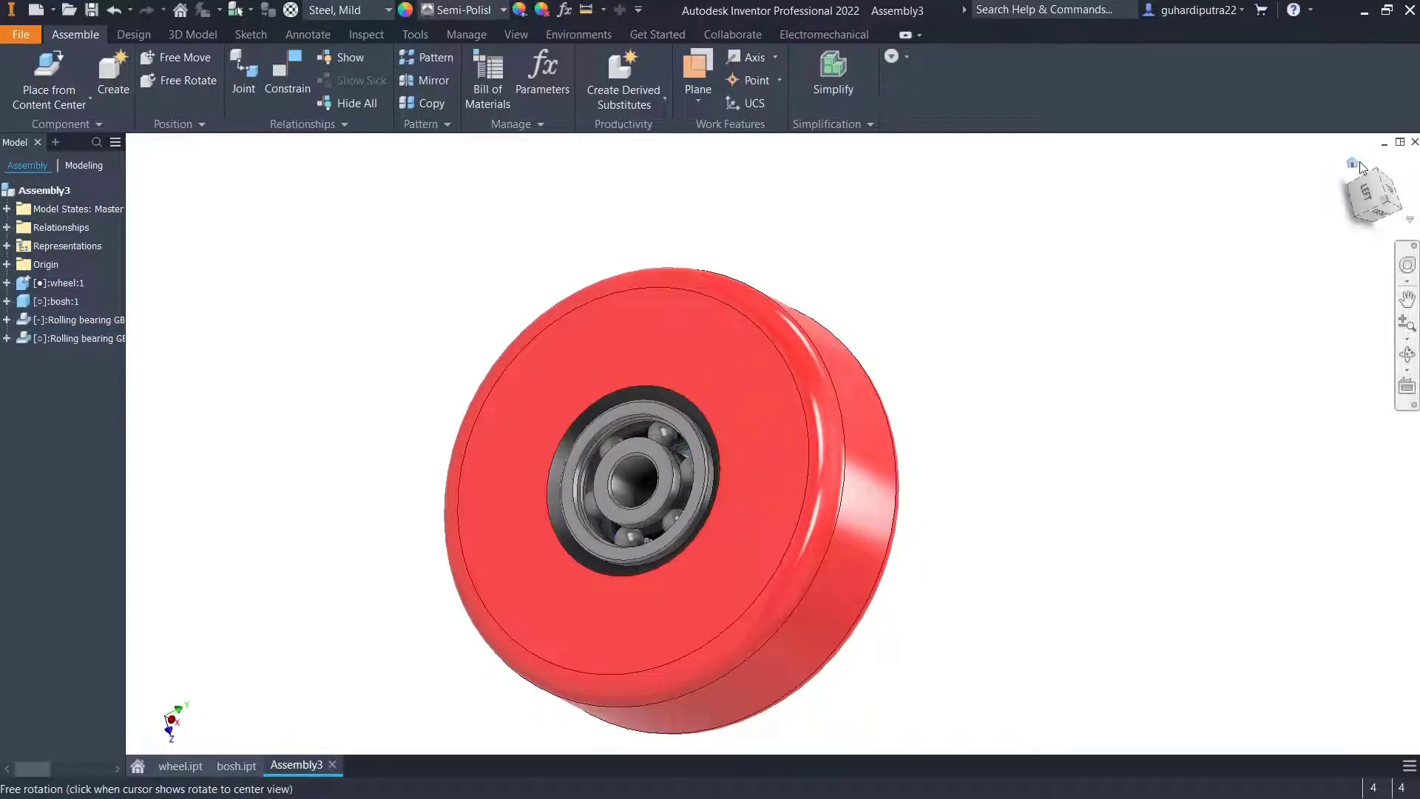
# From the home view, create a Quarter Section View of the assembly using the origin XZ and XY planes at 0 mm offset.
pyautogui.click(1367, 186)
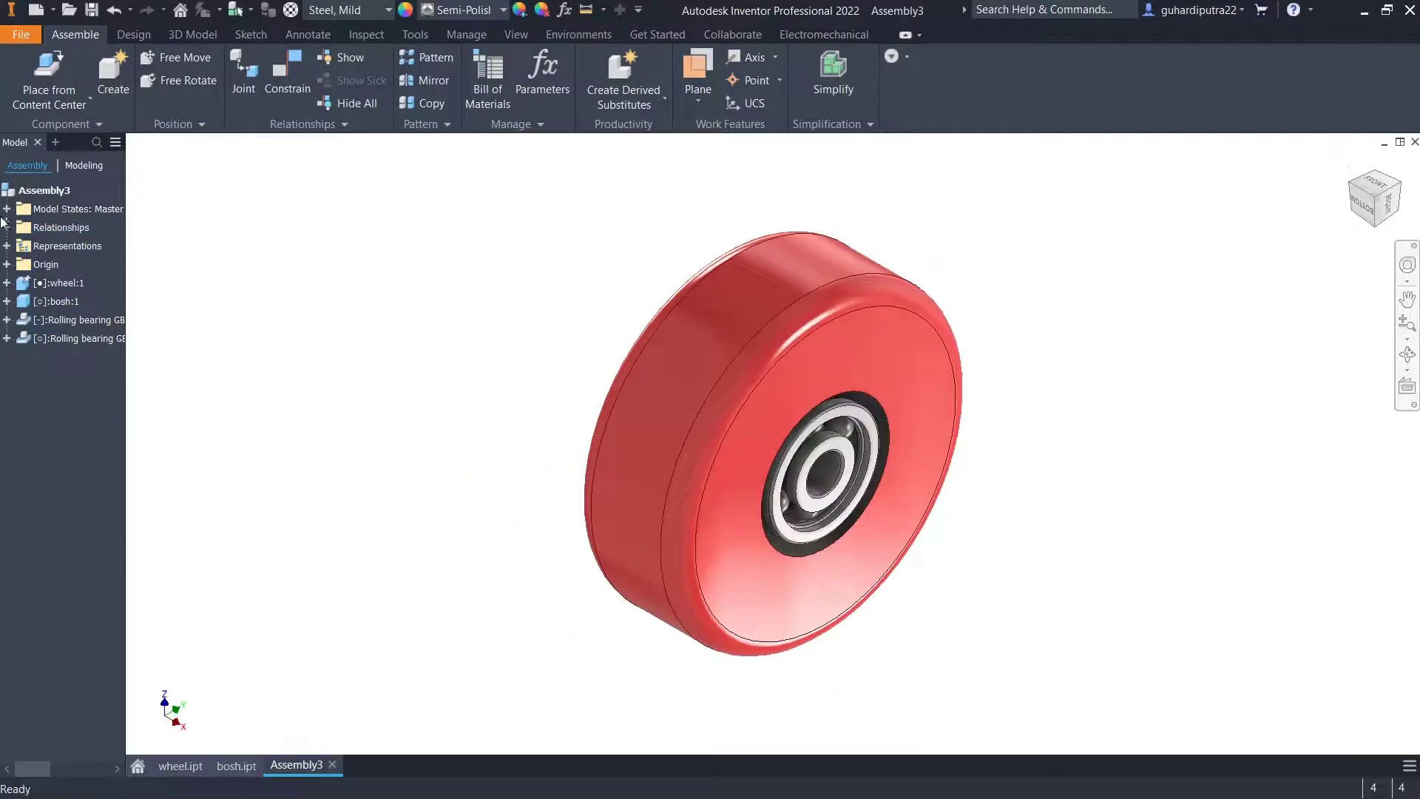
pyautogui.click(514, 33)
pyautogui.click(173, 78)
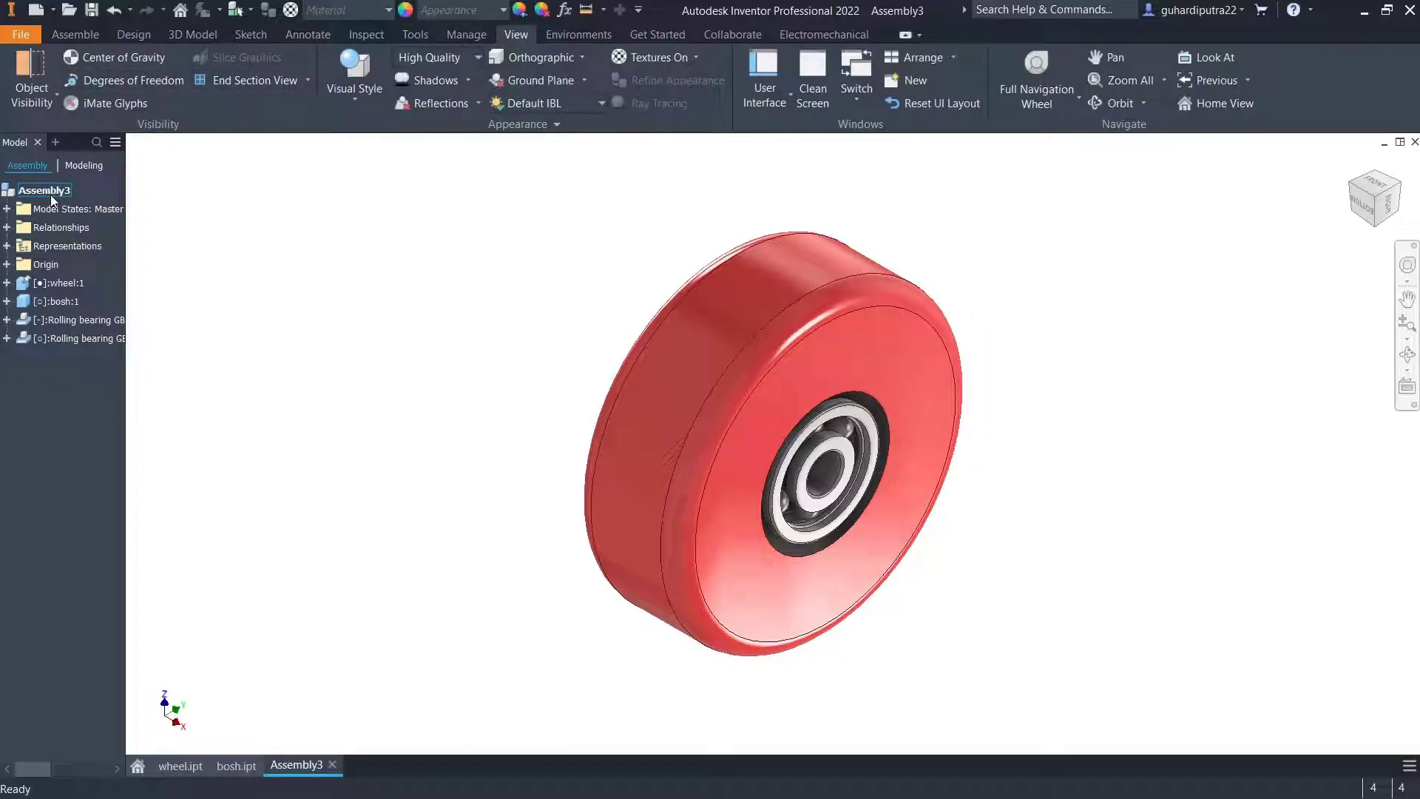
pyautogui.click(307, 79)
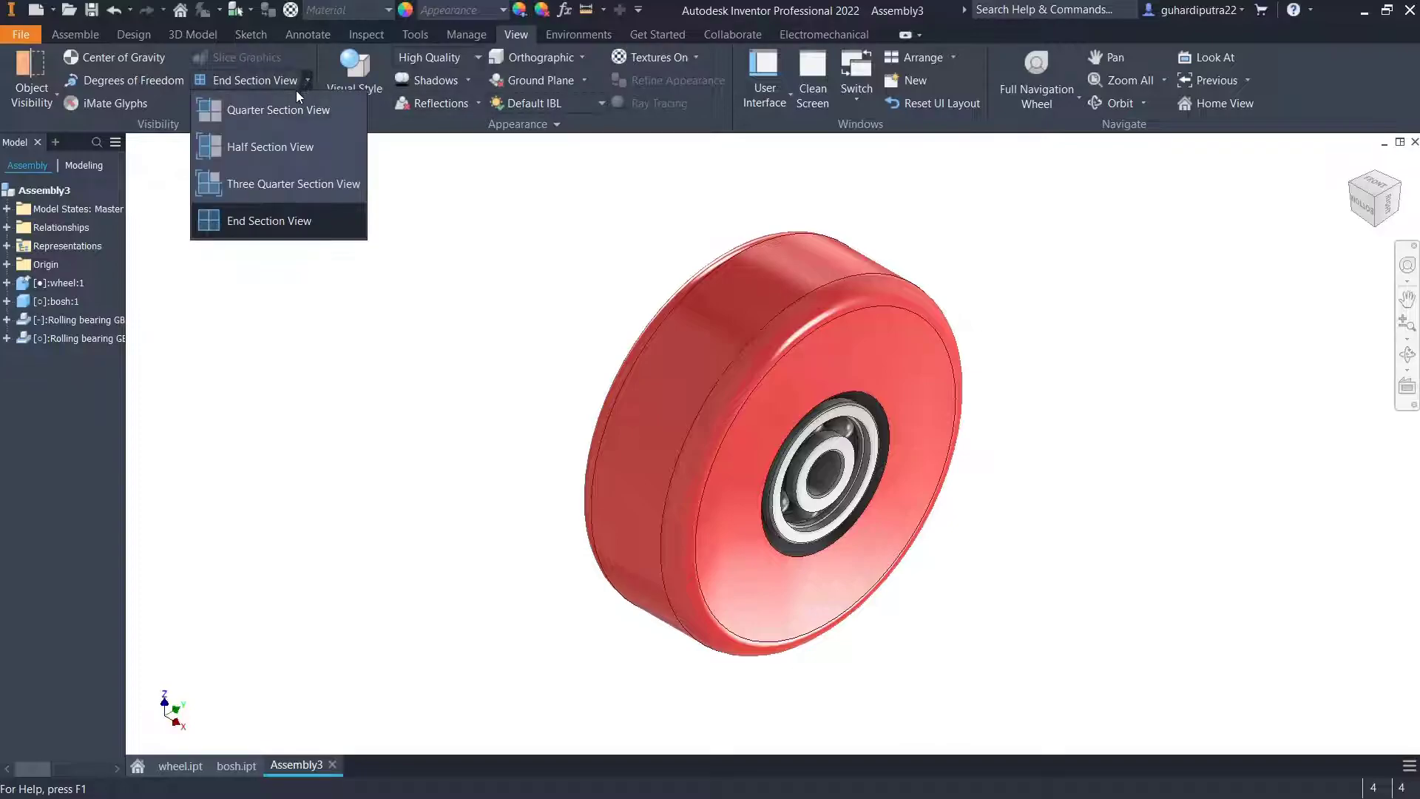
pyautogui.click(250, 111)
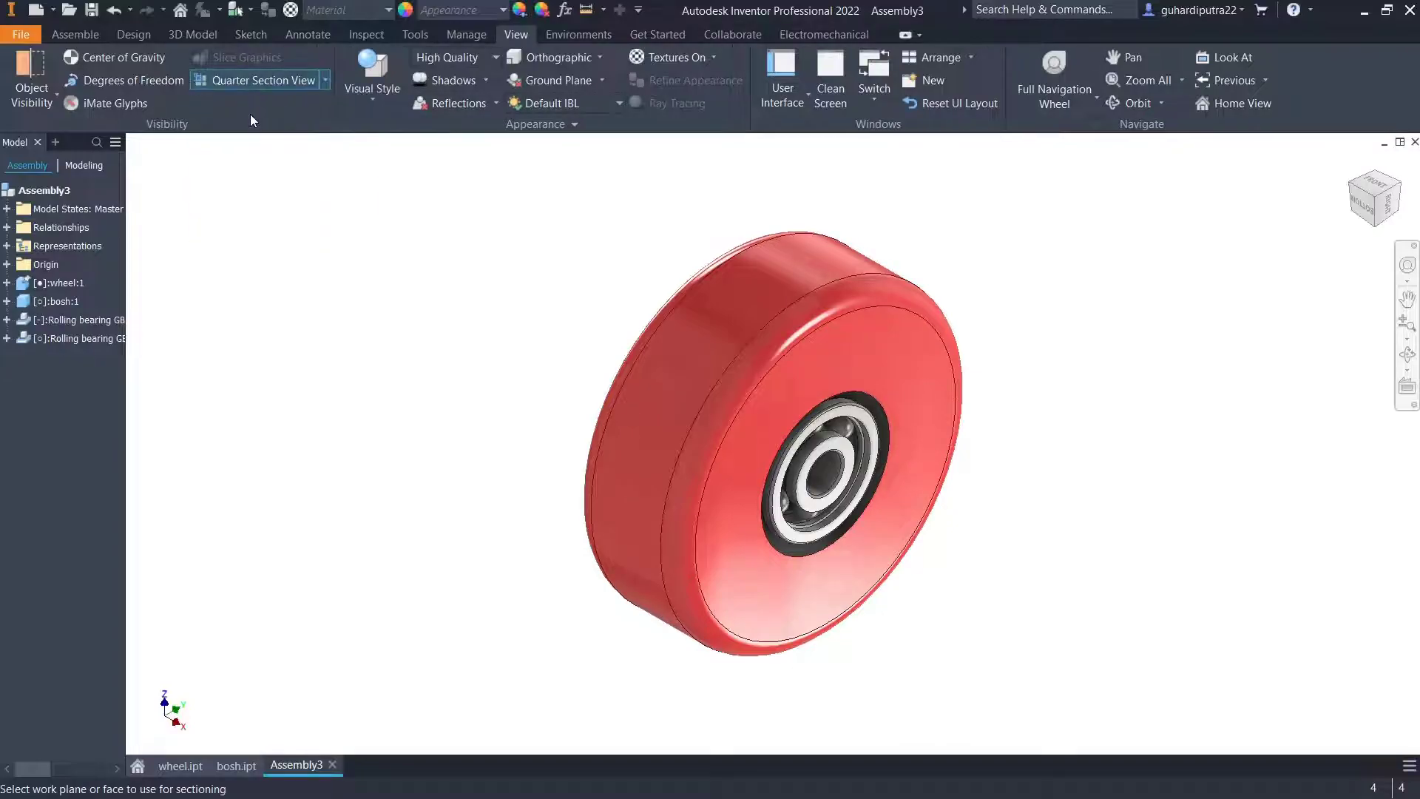
pyautogui.click(7, 265)
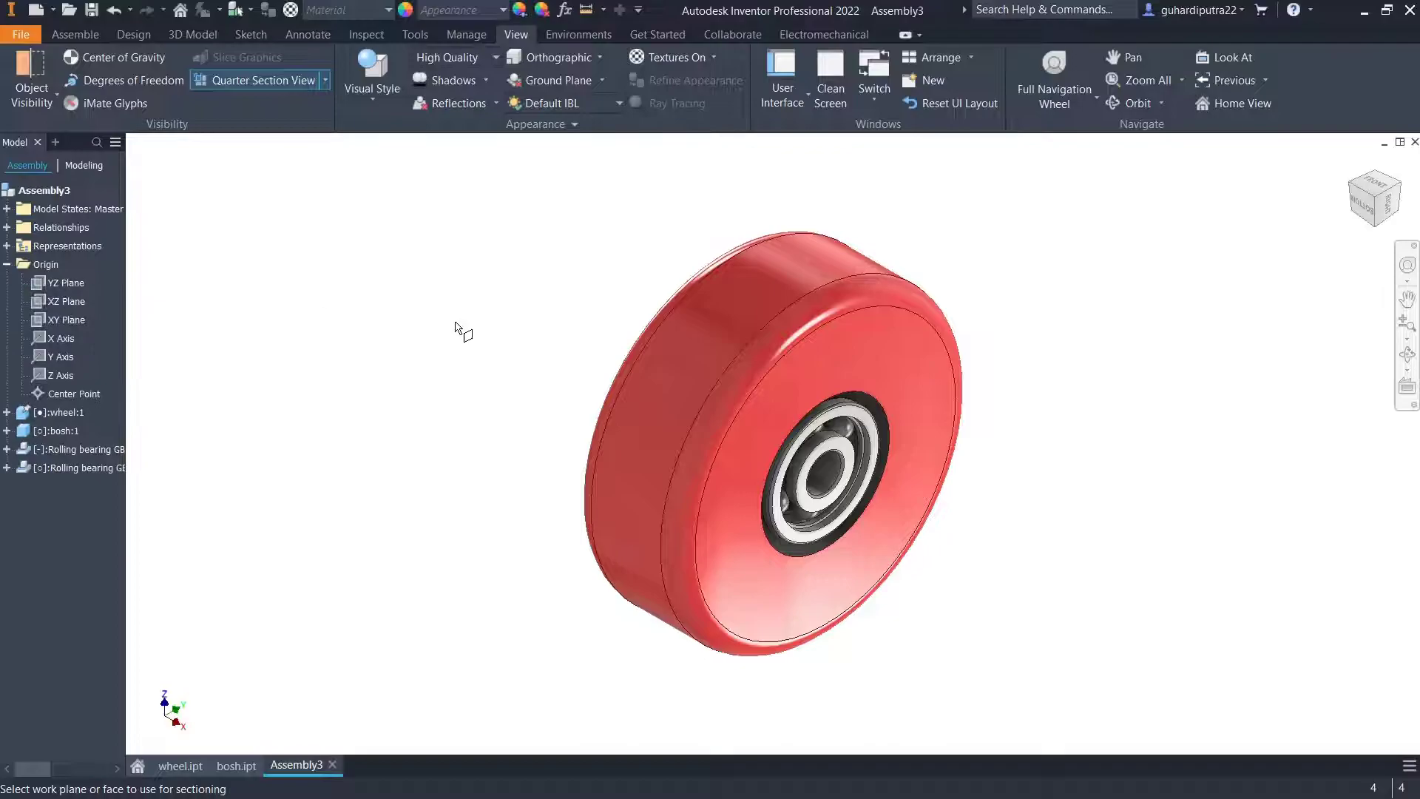
pyautogui.click(65, 302)
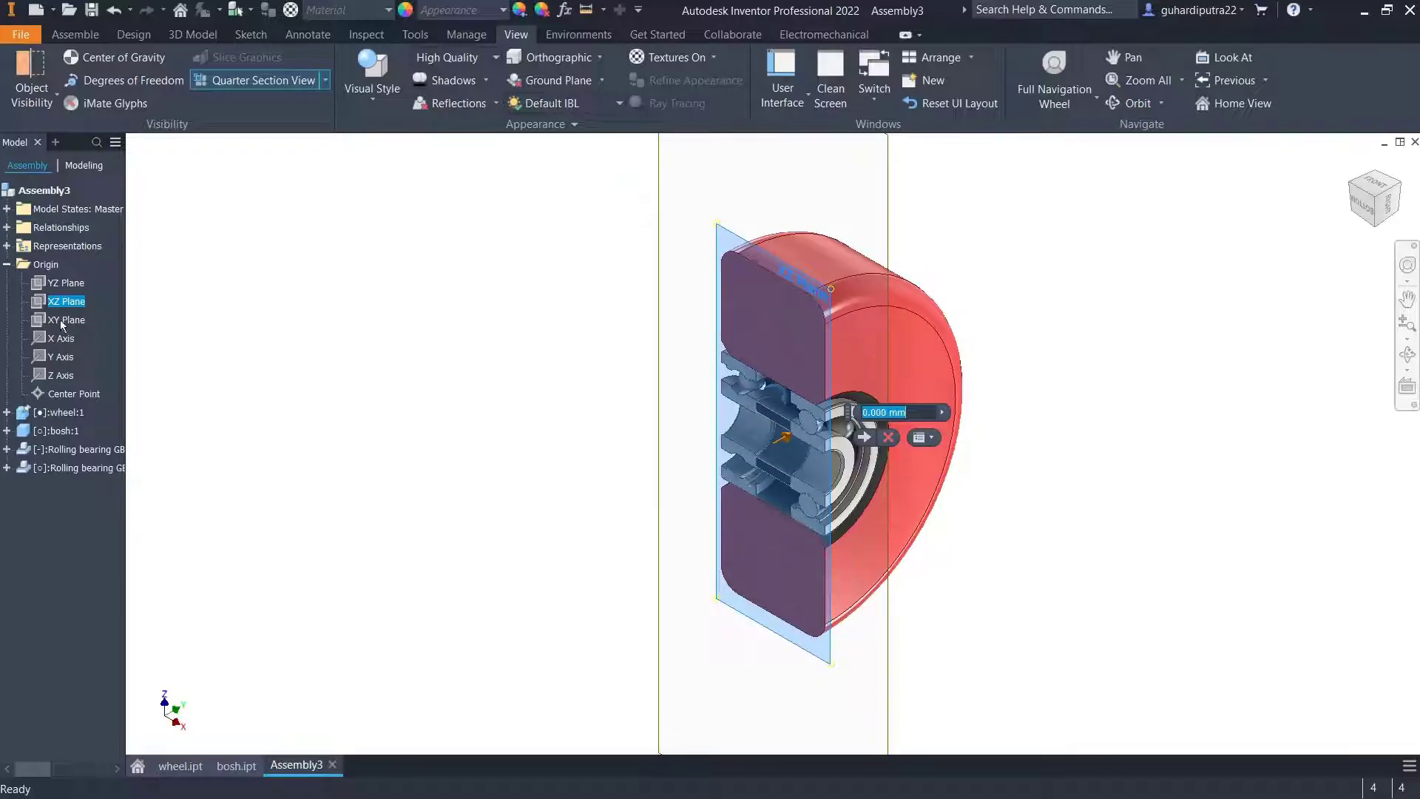
pyautogui.click(866, 438)
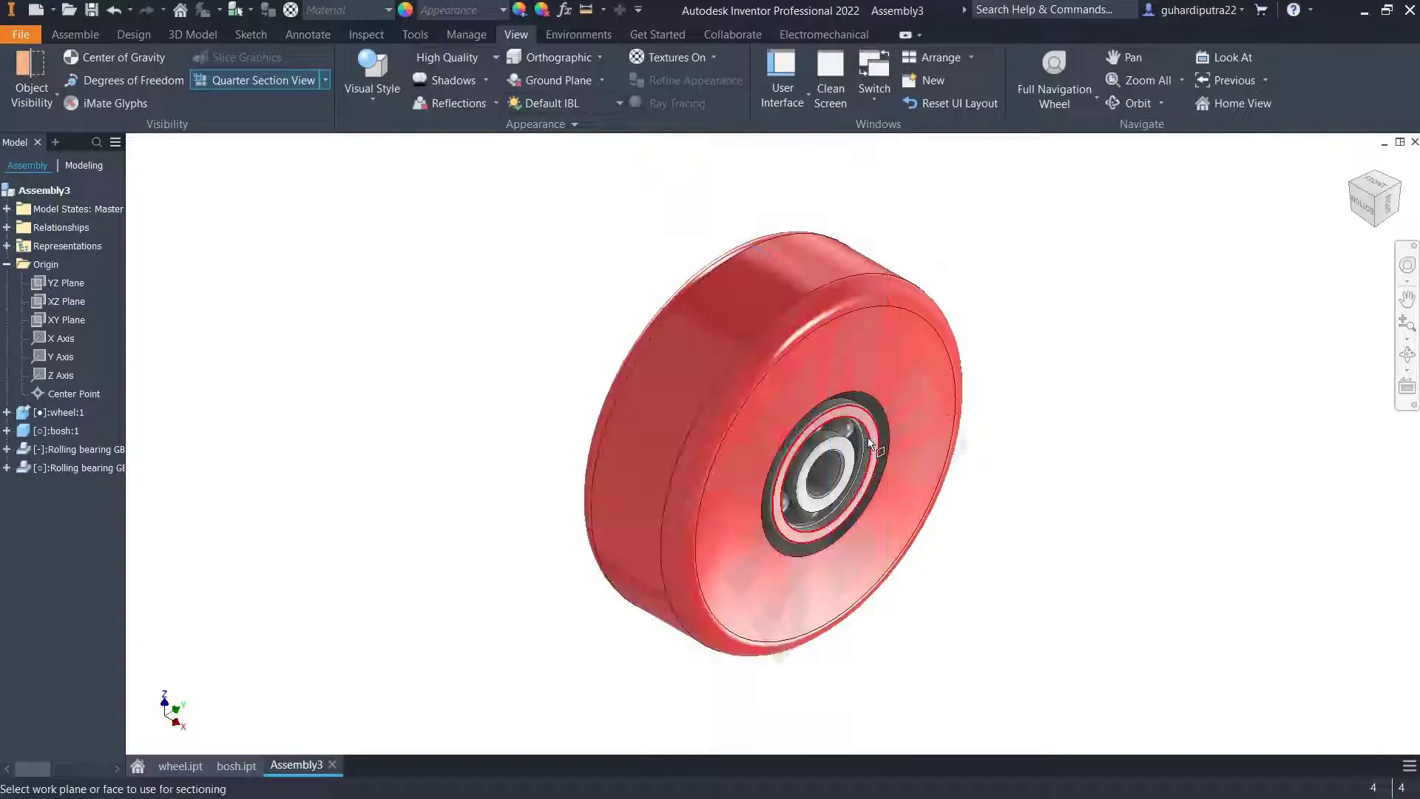
pyautogui.click(57, 321)
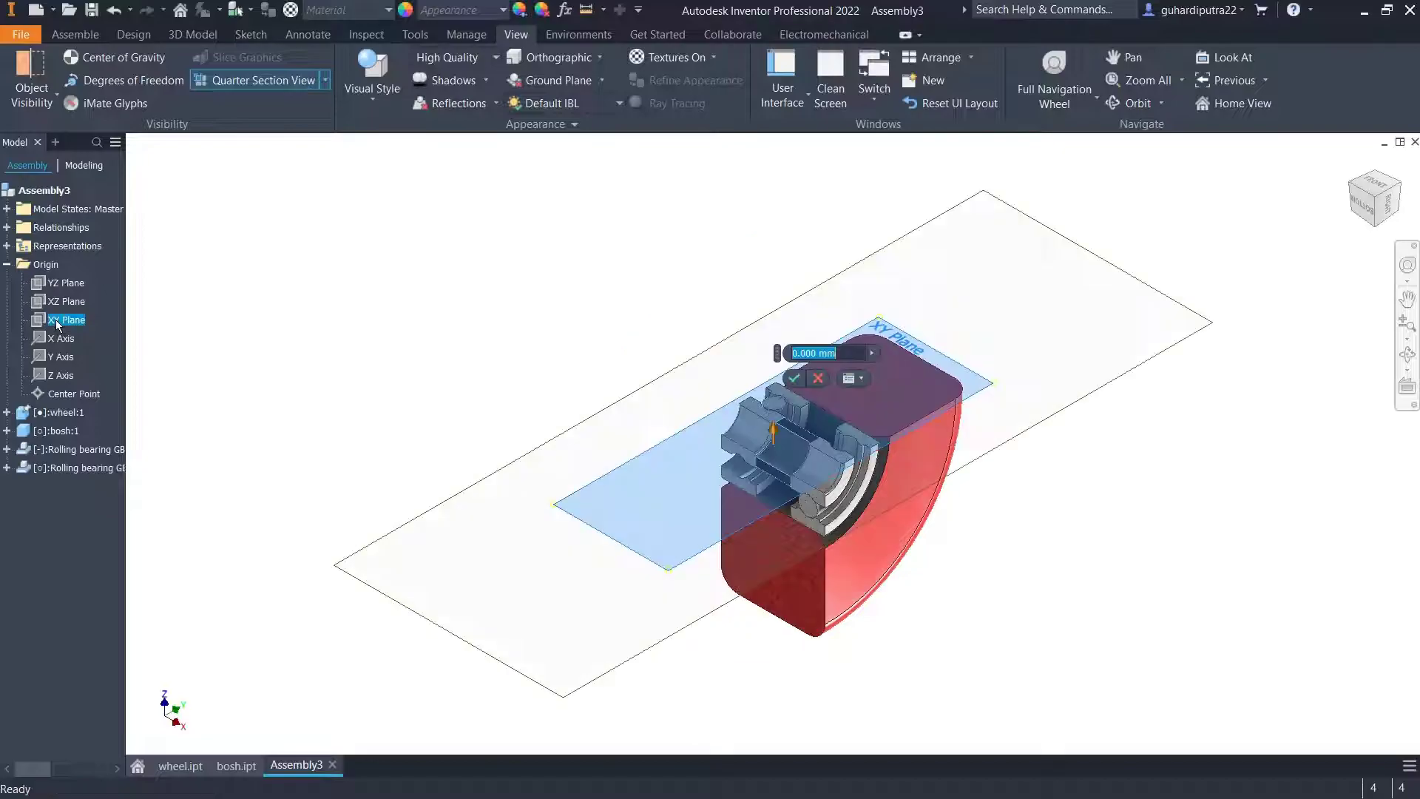
pyautogui.click(793, 379)
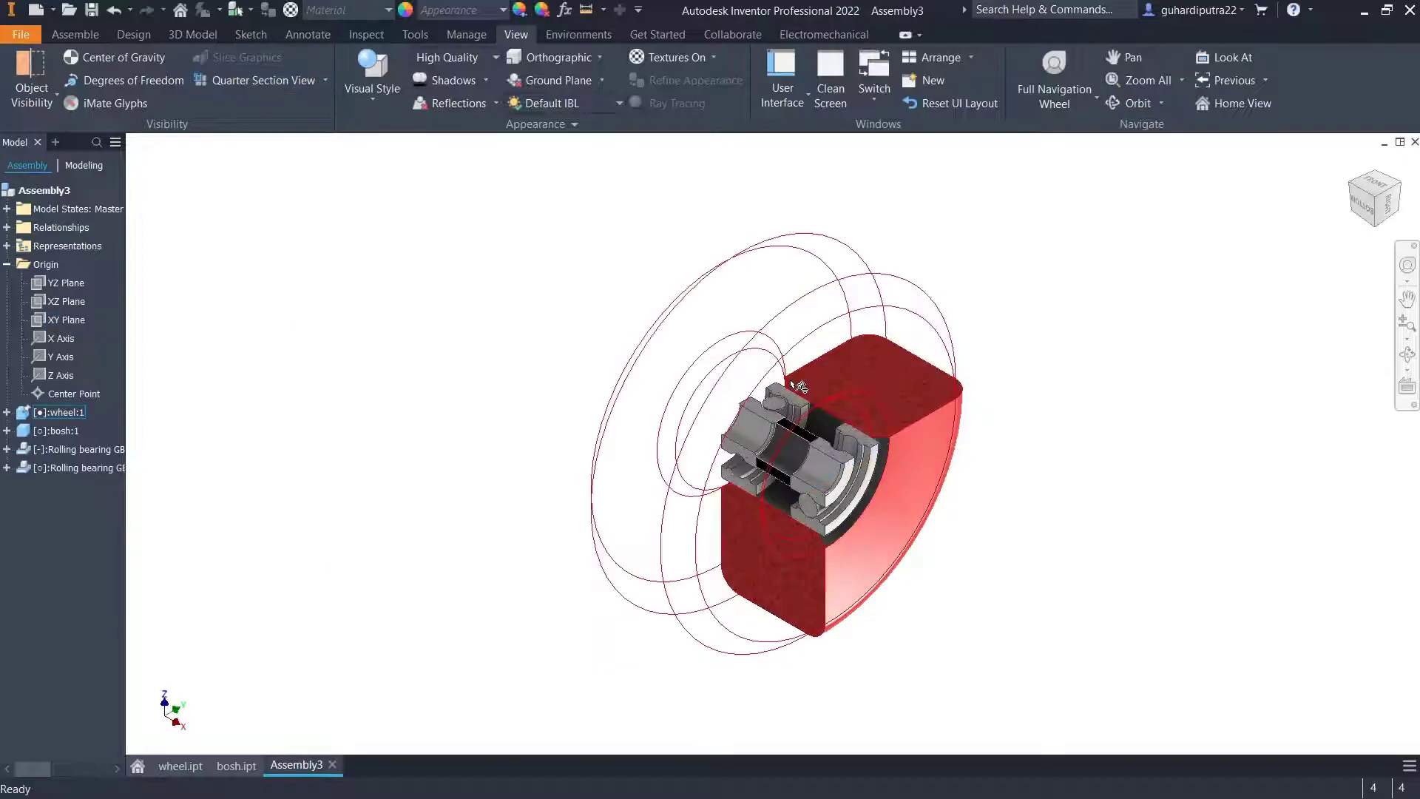
# Examine how the bushing and both bearings fit inside the sectioned wheel, and end the section view from the home view.
pyautogui.scroll(-3, 1097, 476)
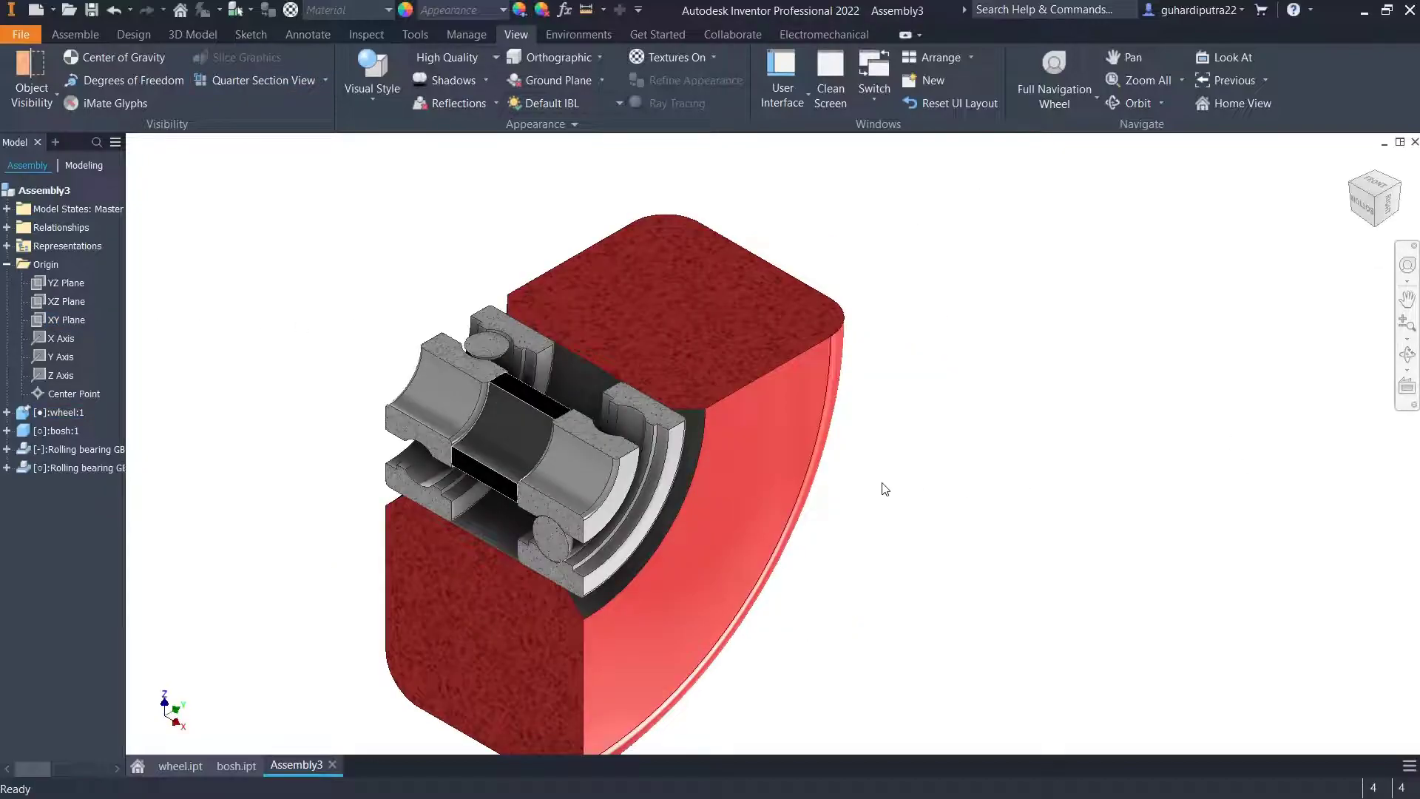
pyautogui.scroll(3, 885, 488)
pyautogui.keyDown('shift'); pyautogui.moveTo(780, 482); pyautogui.dragTo(929, 498, button='middle'); pyautogui.keyUp('shift')
pyautogui.scroll(-5, 687, 447)
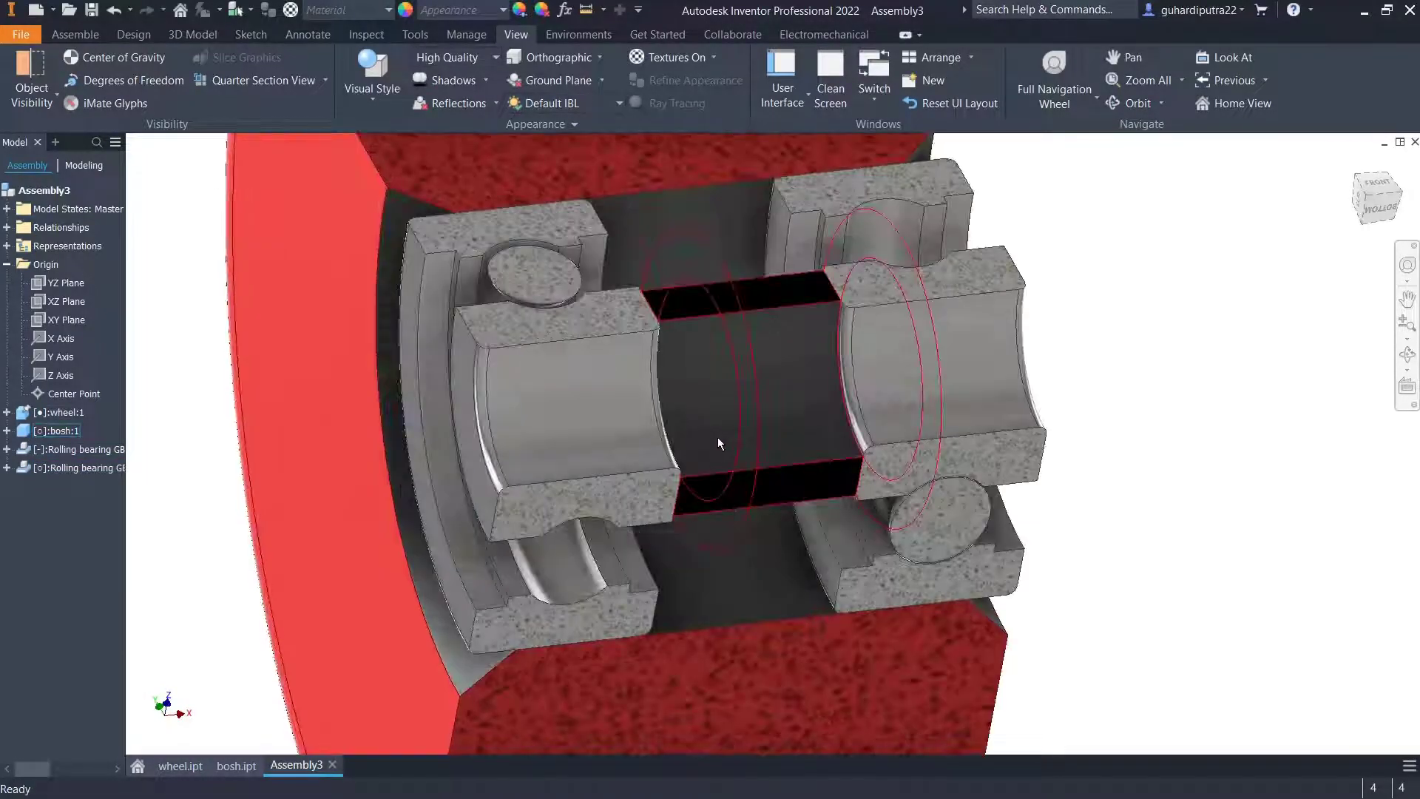
pyautogui.scroll(4, 718, 442)
pyautogui.keyDown('shift'); pyautogui.moveTo(718, 442); pyautogui.dragTo(756, 435, button='middle'); pyautogui.keyUp('shift')
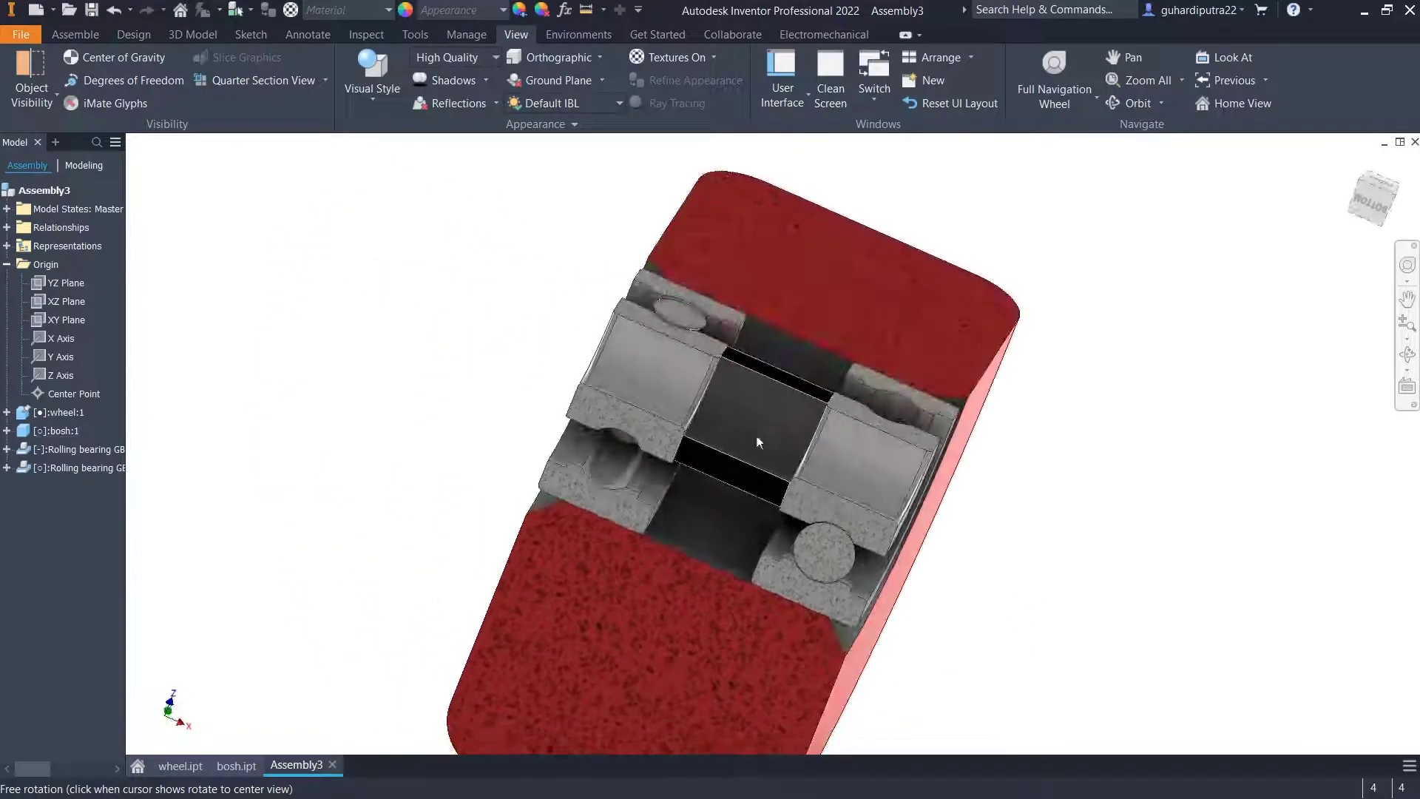
pyautogui.click(1352, 163)
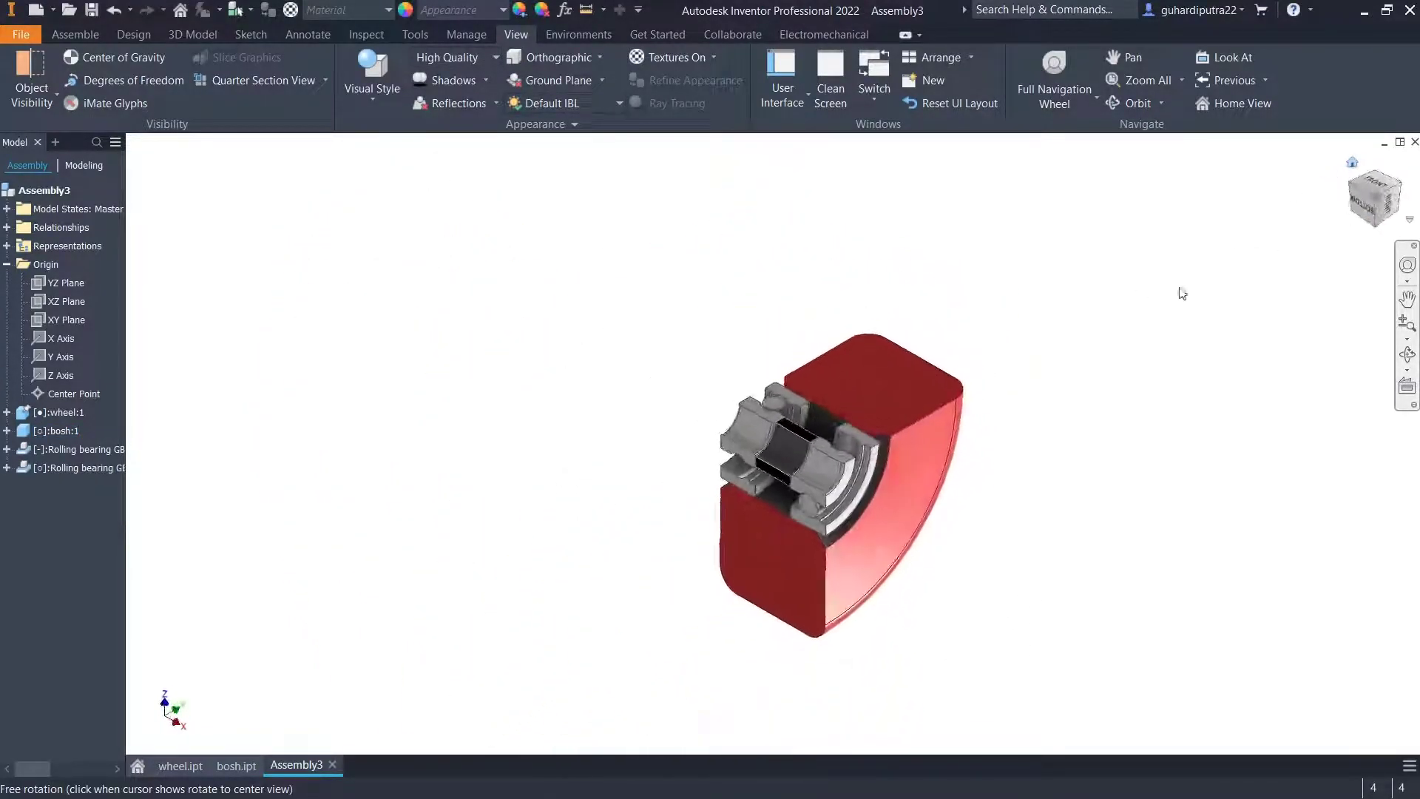
pyautogui.click(326, 81)
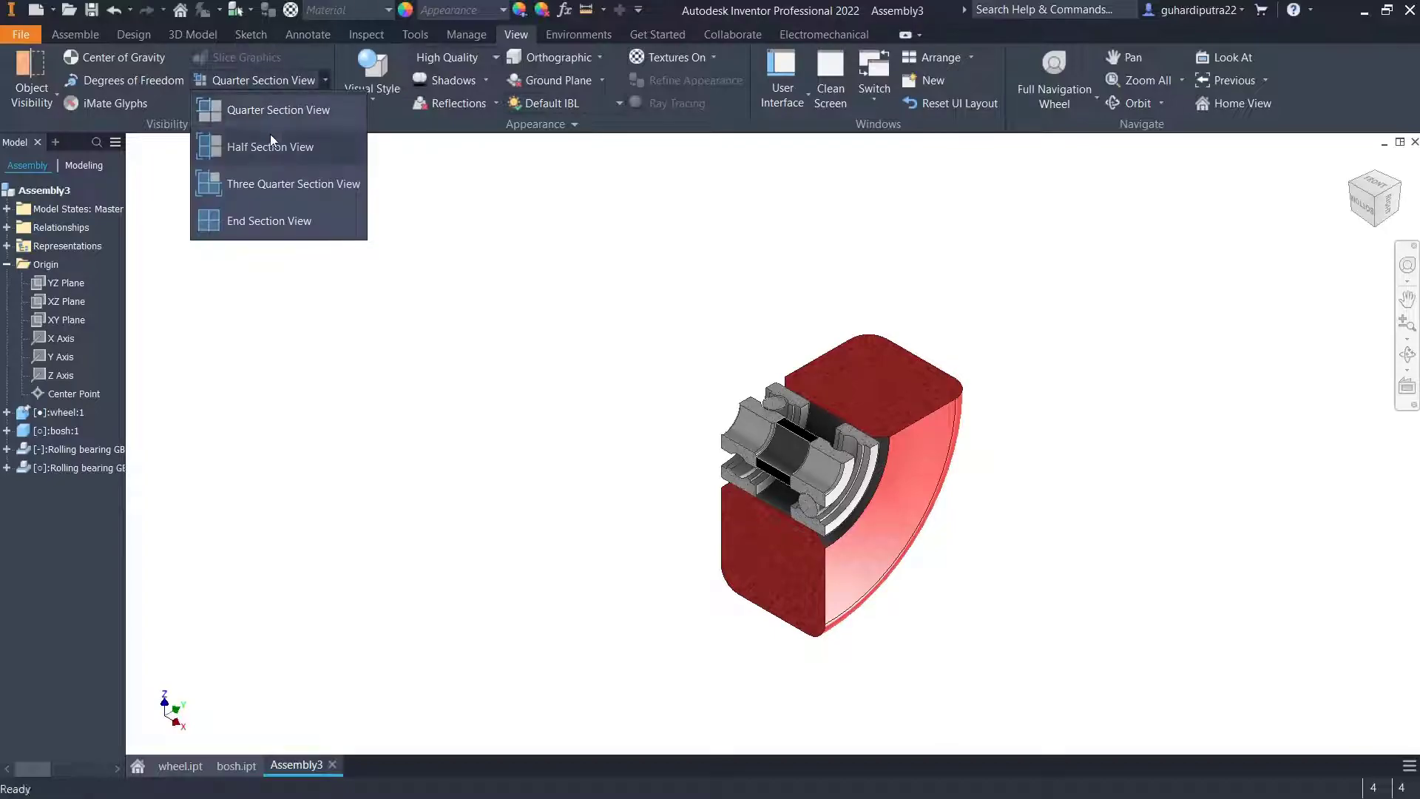
pyautogui.click(236, 221)
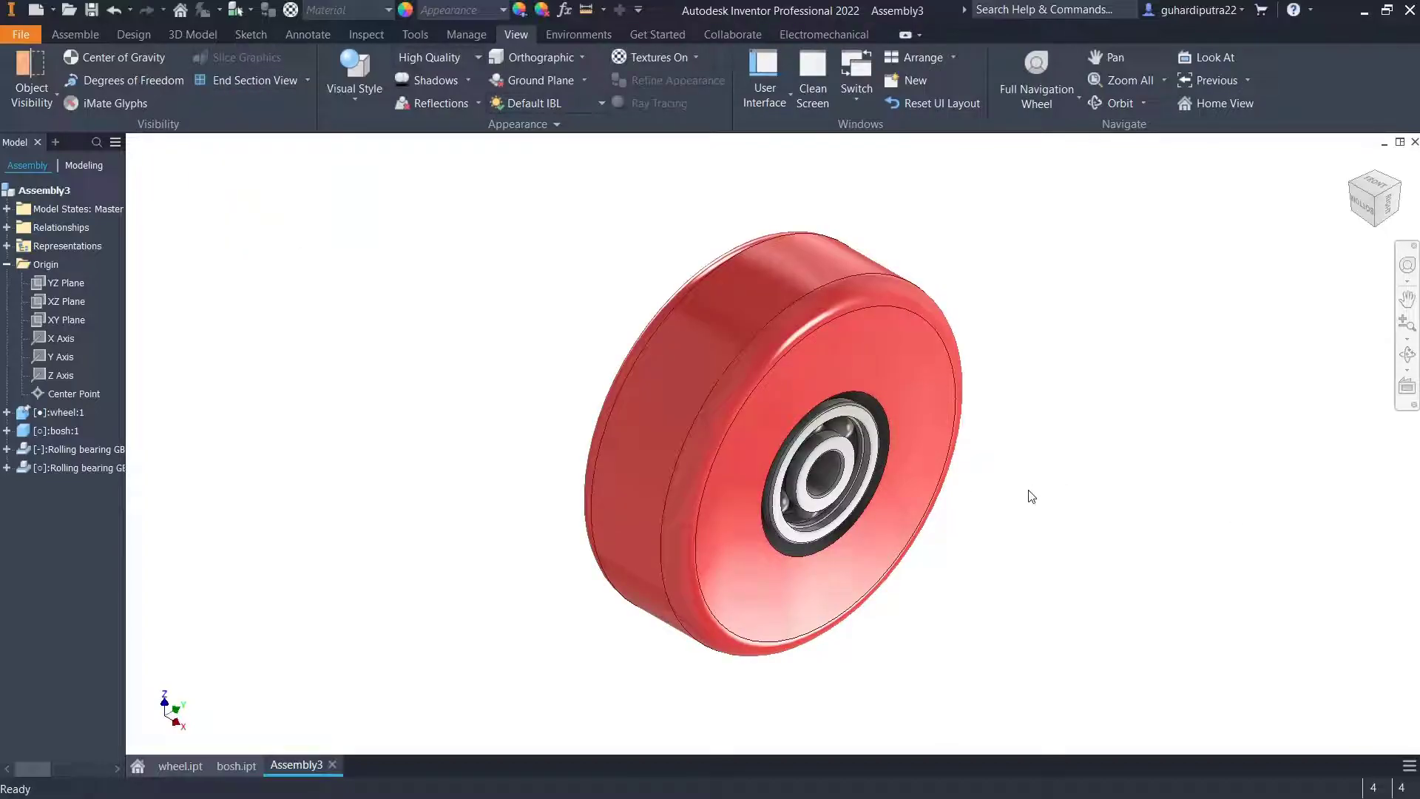
pyautogui.moveTo(1028, 494); pyautogui.dragTo(1011, 469, button='middle')
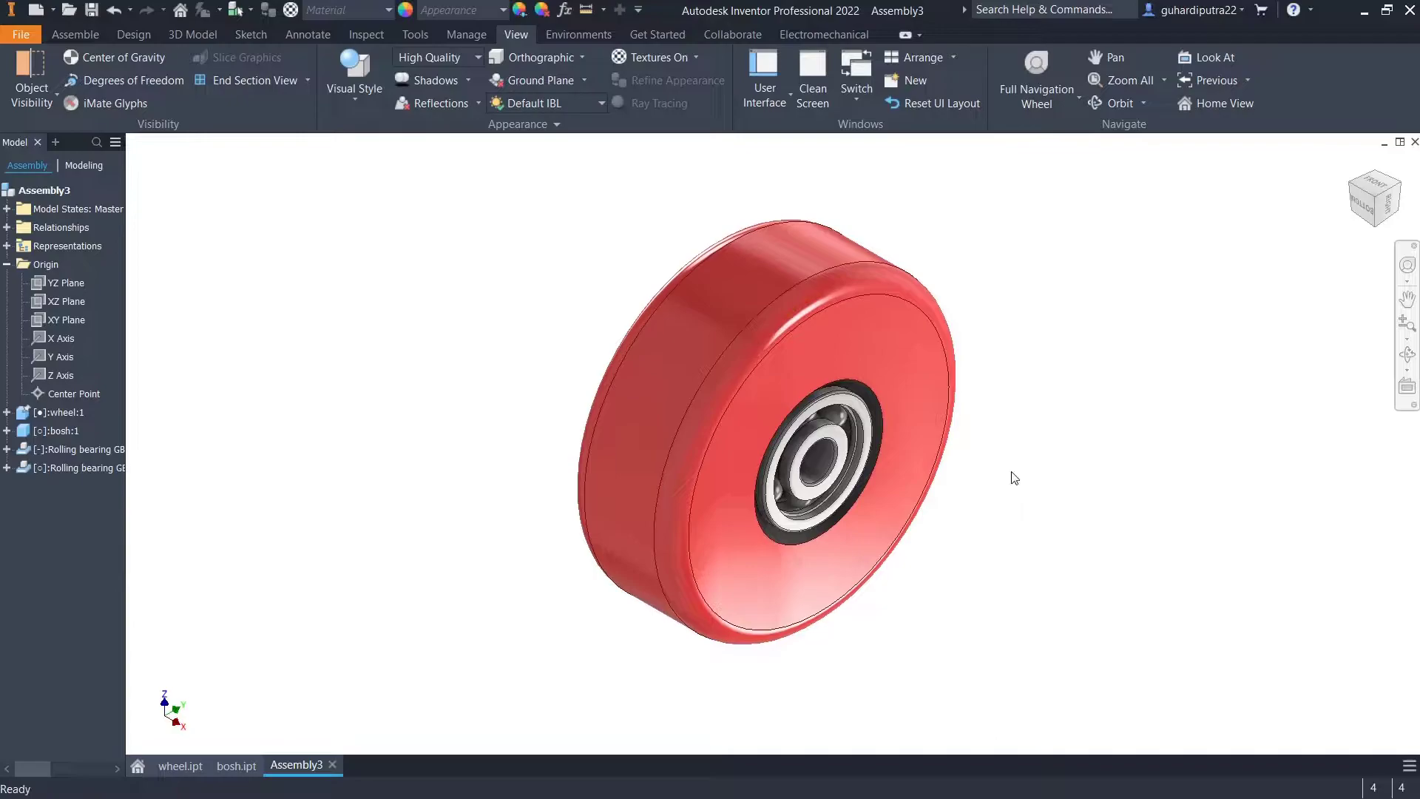
pyautogui.click(1363, 198)
pyautogui.click(1360, 184)
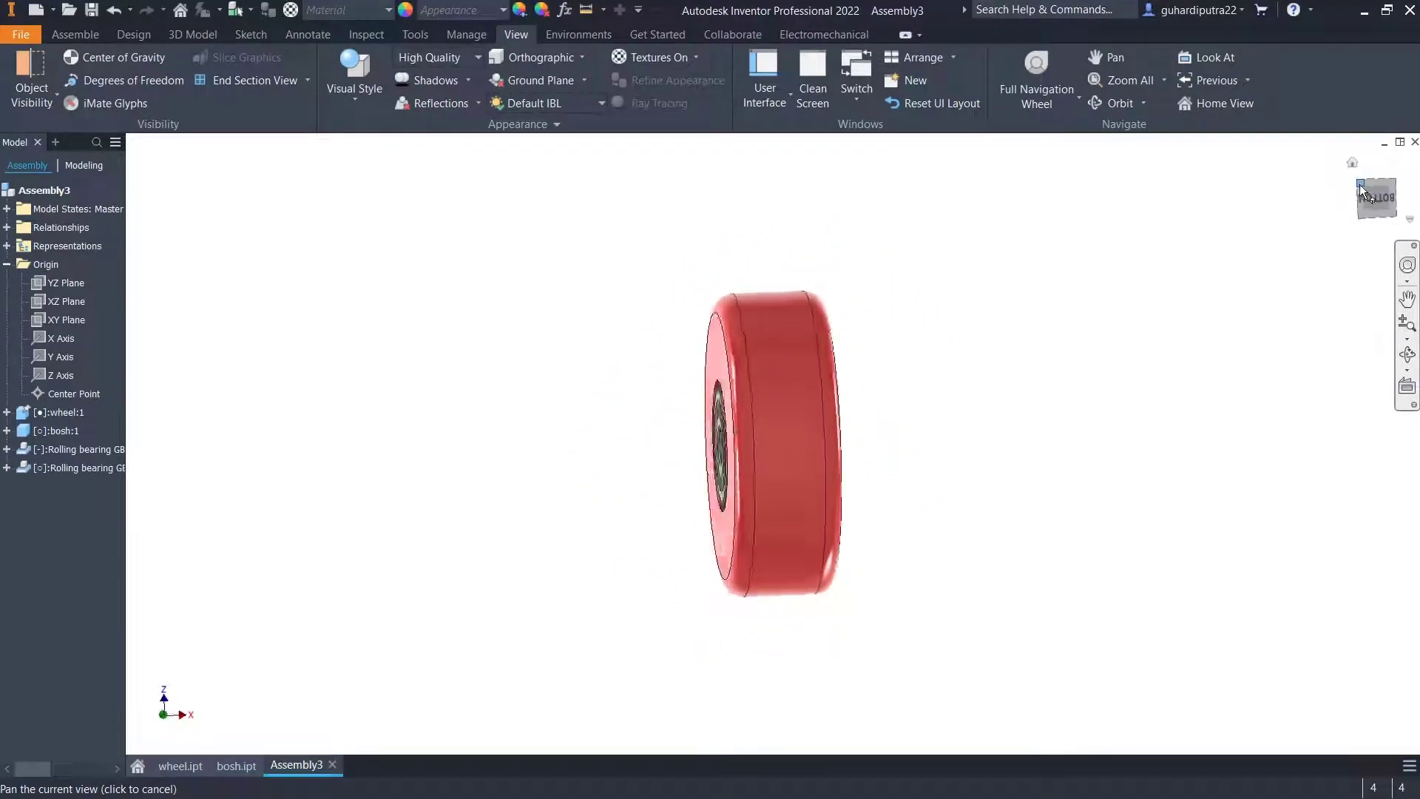
pyautogui.click(1407, 323)
pyautogui.moveTo(1076, 344); pyautogui.dragTo(1091, 373)
pyautogui.rightClick(1096, 359)
pyautogui.click(1019, 358)
# Switch the assembly display from orthographic to Perspective projection and return to the home view.
pyautogui.click(536, 57)
pyautogui.click(547, 119)
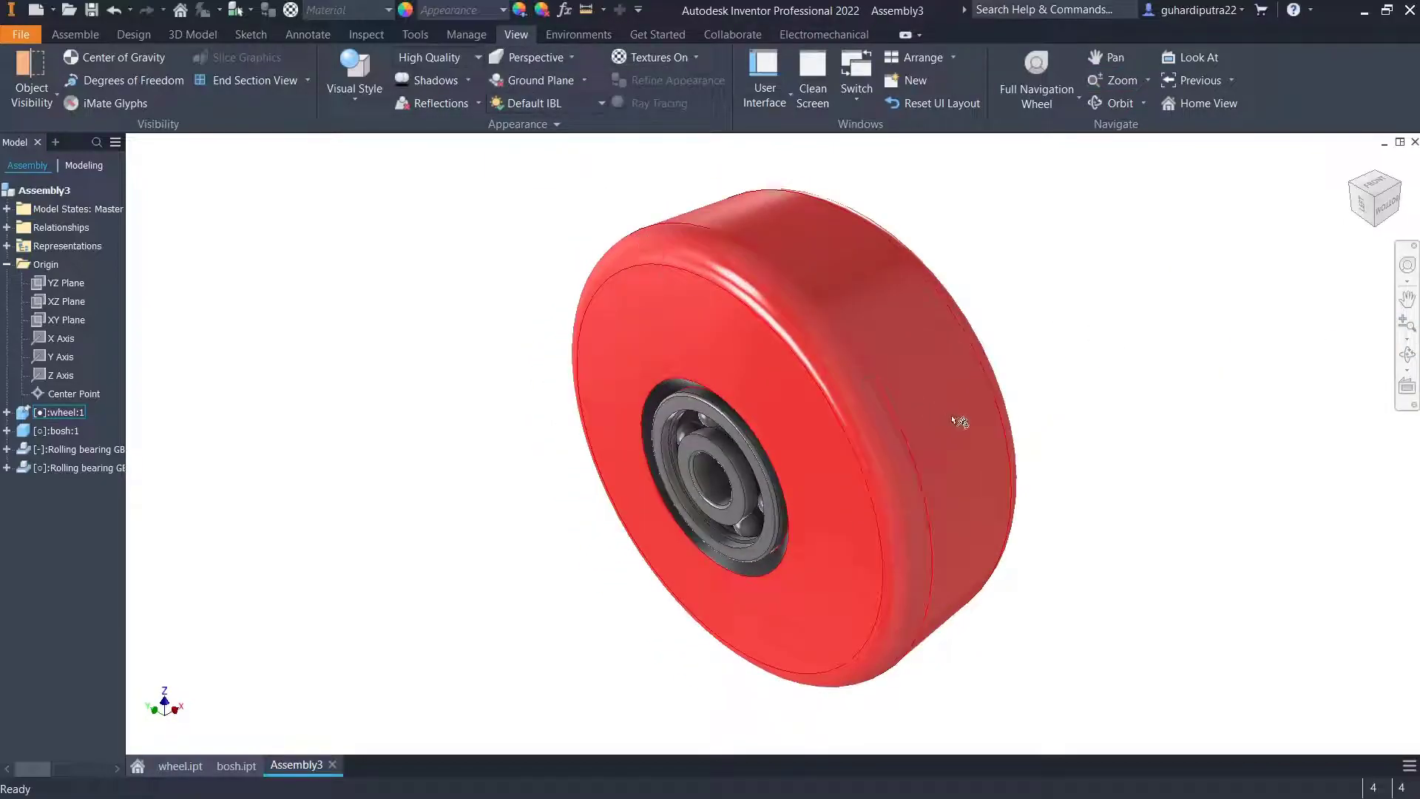
pyautogui.keyDown('shift'); pyautogui.moveTo(985, 439); pyautogui.dragTo(875, 232, button='middle'); pyautogui.keyUp('shift')
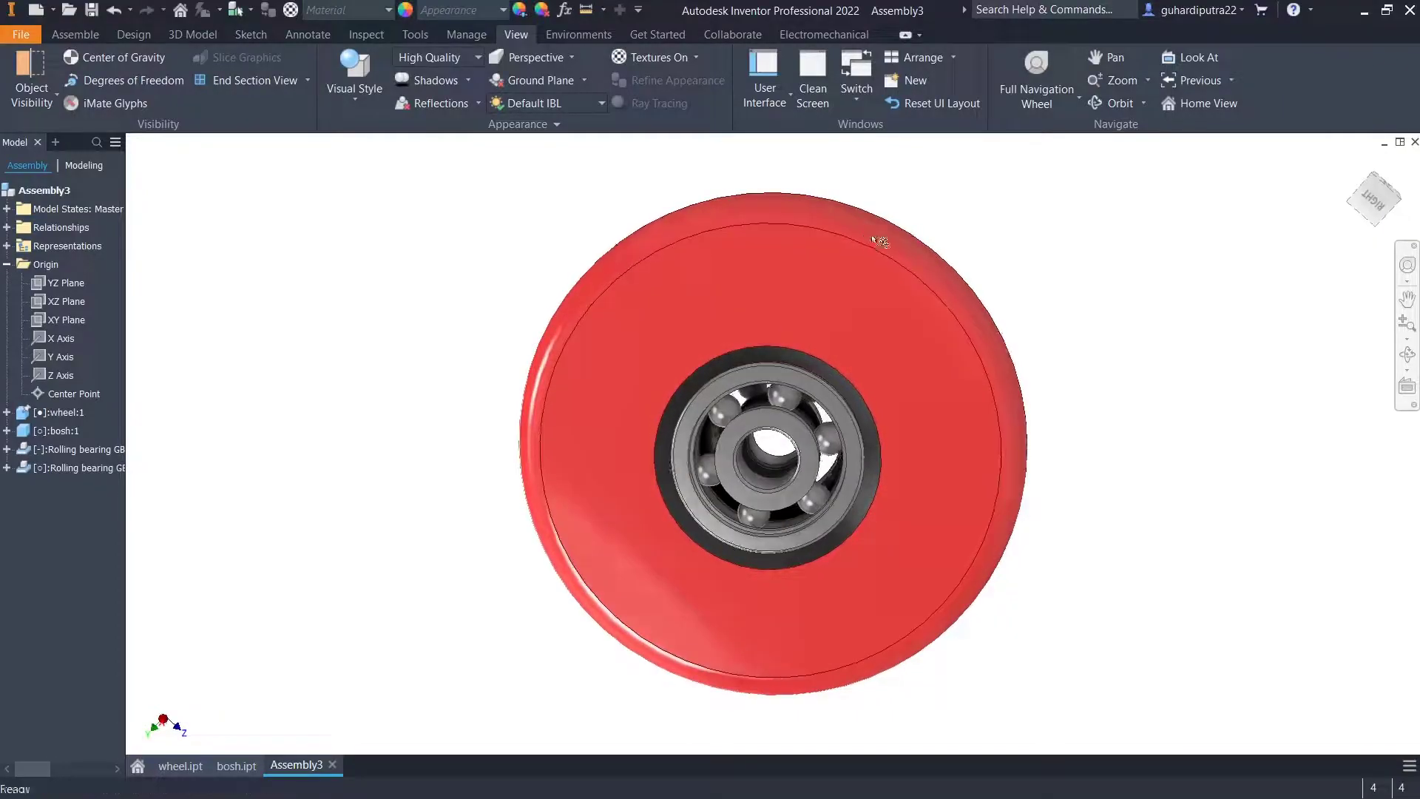
pyautogui.click(1353, 162)
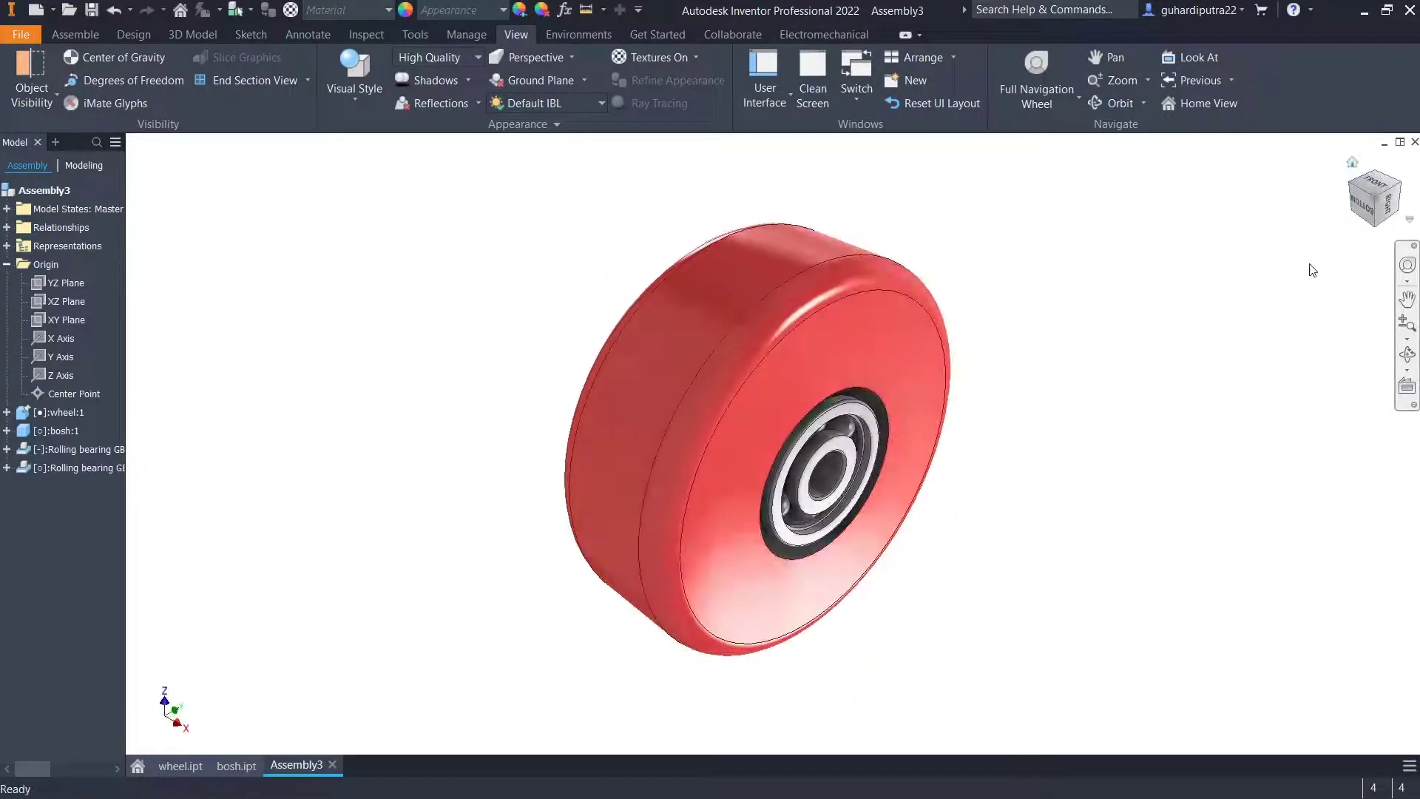